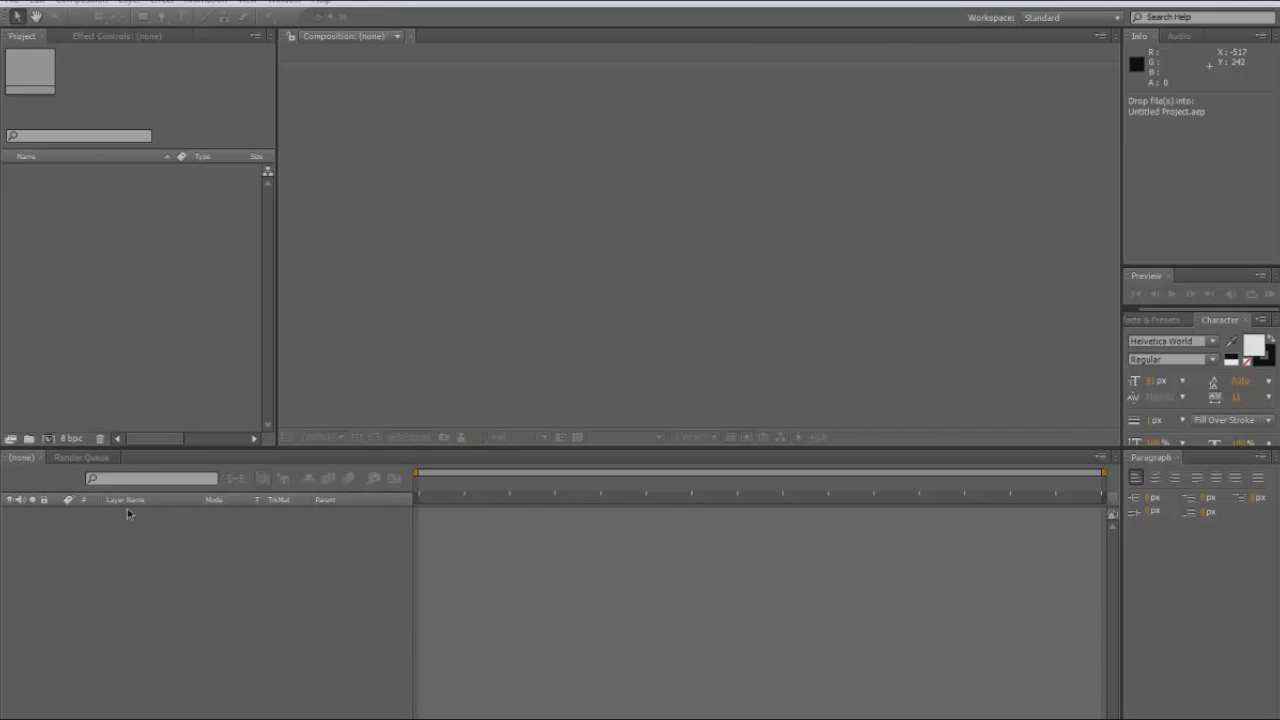
Step: Create a composition from the Footage1.mp4 clip
{"action": "left_click_drag", "start_coordinate": [143, 171], "coordinate": [289, 659]}
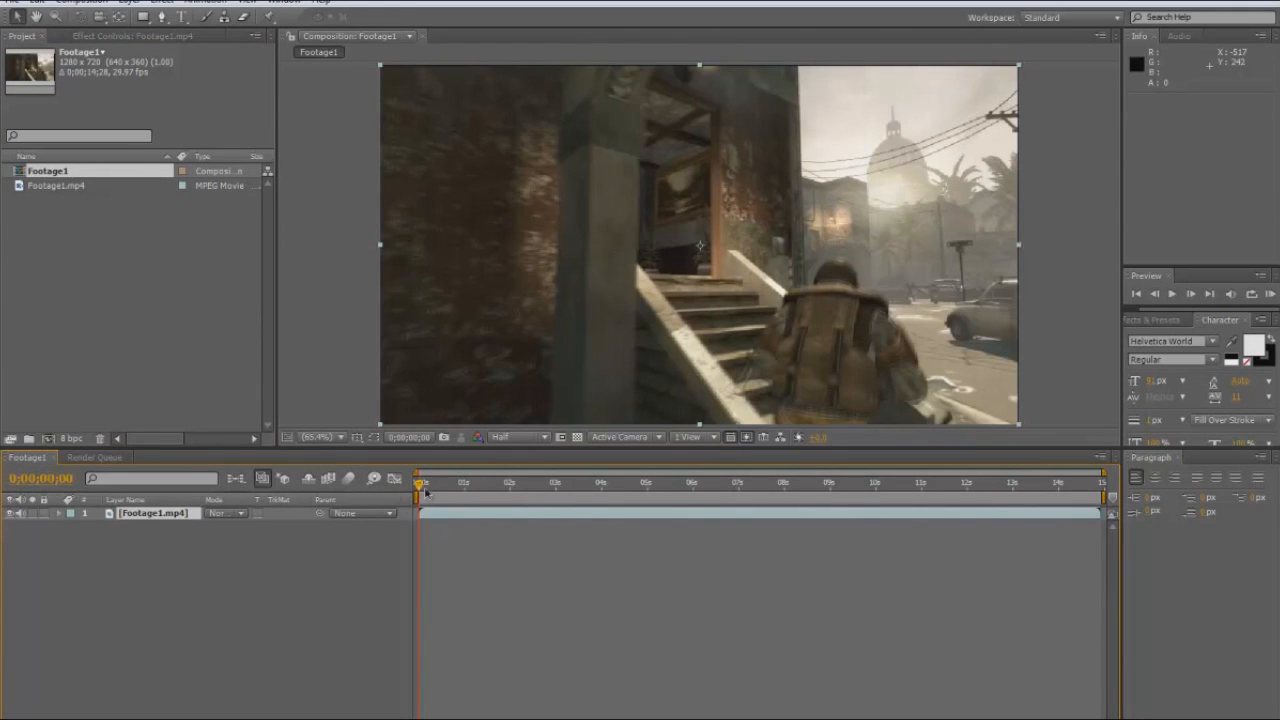
Step: Scrub through the Footage1 composition to review the footage at several points along the timeline
{"action": "left_click_drag", "start_coordinate": [770, 495], "coordinate": [710, 494]}
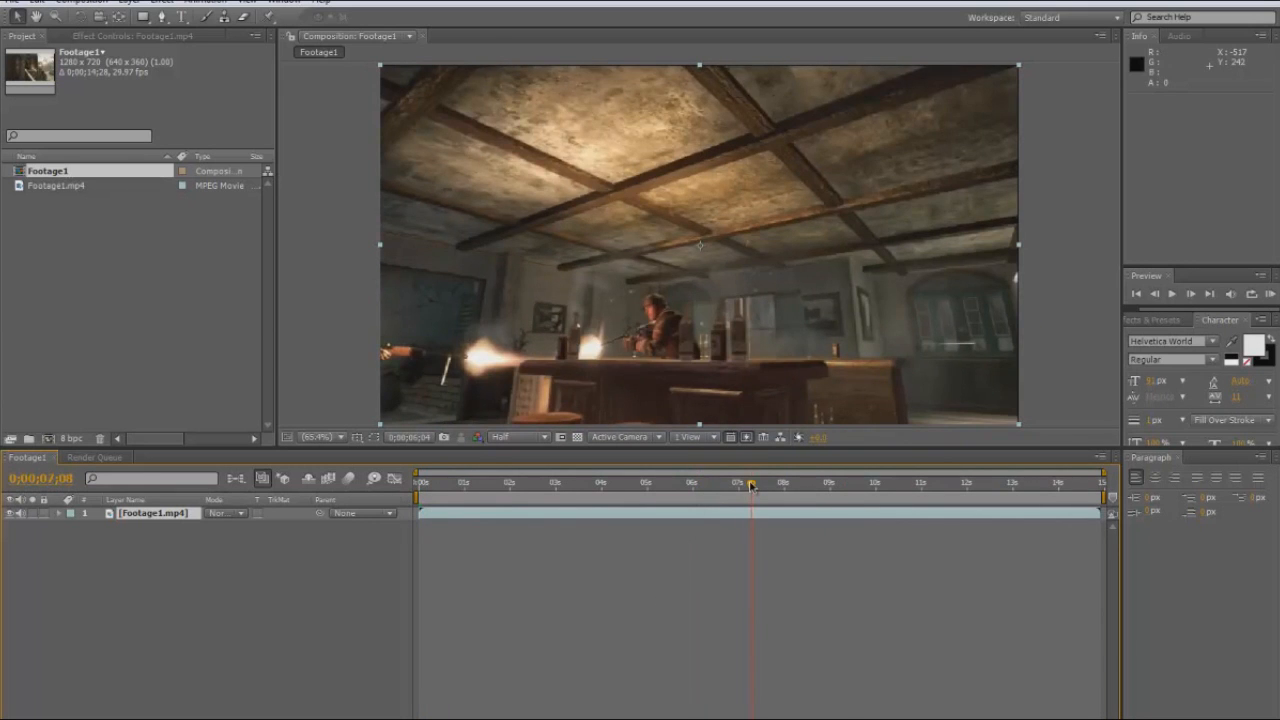
{"action": "left_click", "coordinate": [808, 486]}
{"action": "left_click", "coordinate": [876, 486]}
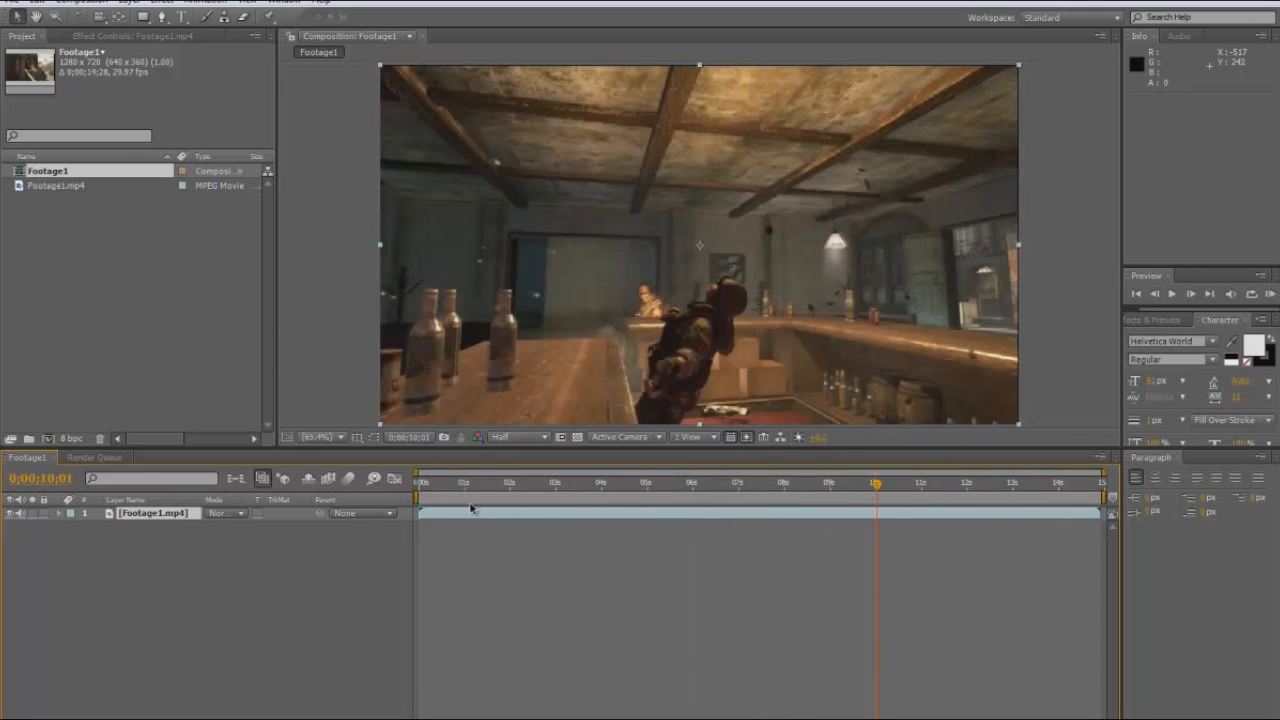
{"action": "left_click", "coordinate": [445, 490]}
{"action": "left_click", "coordinate": [646, 486]}
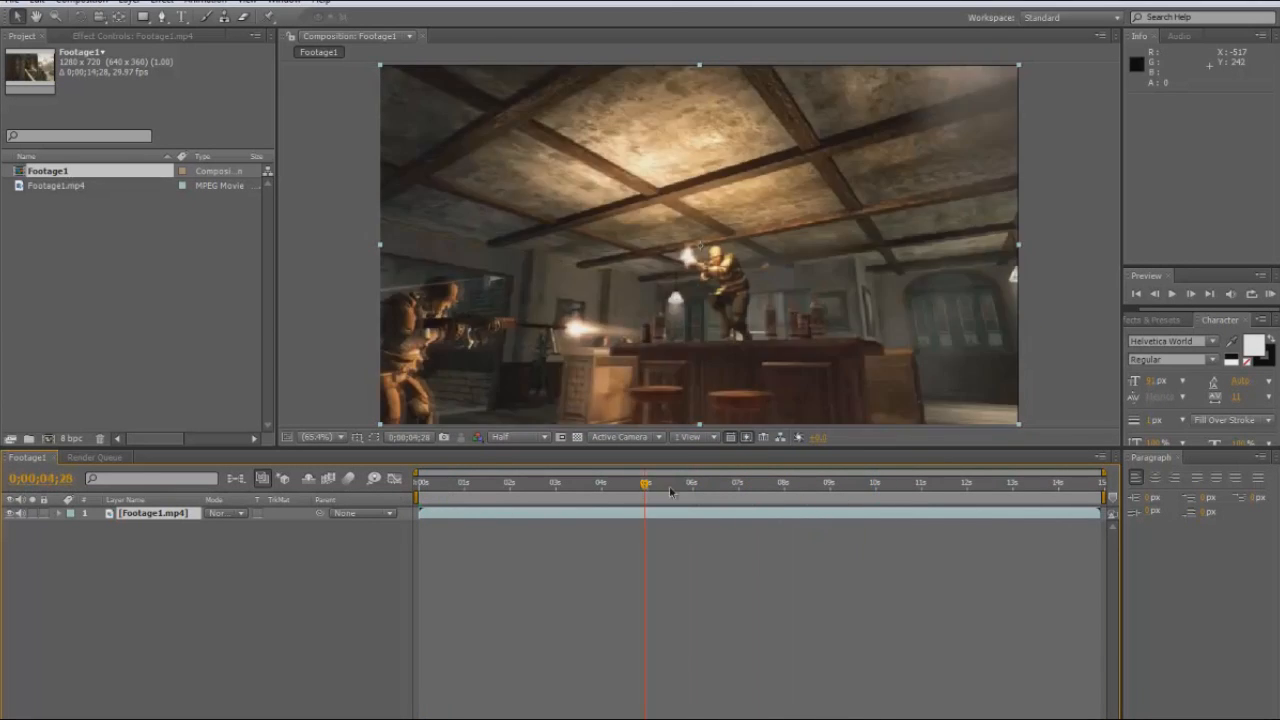
{"action": "left_click", "coordinate": [683, 487]}
{"action": "left_click", "coordinate": [749, 487]}
{"action": "left_click", "coordinate": [783, 487]}
{"action": "left_click", "coordinate": [811, 487]}
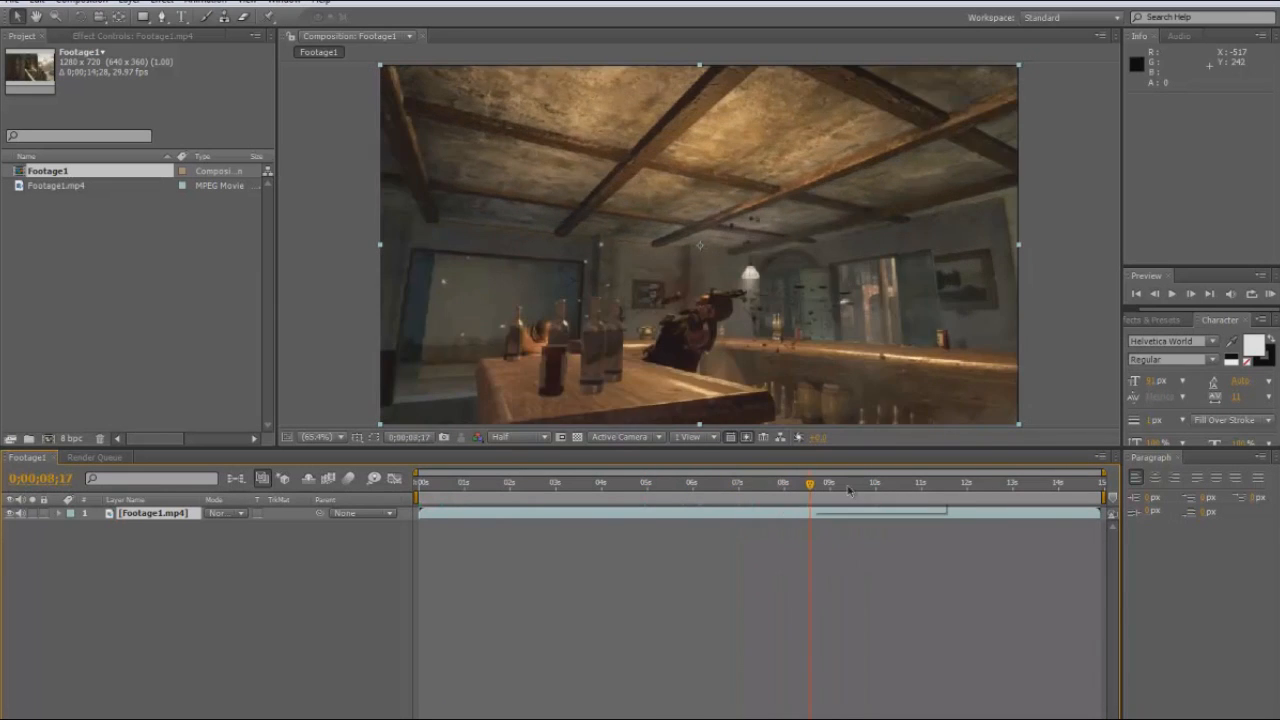
{"action": "left_click", "coordinate": [852, 487]}
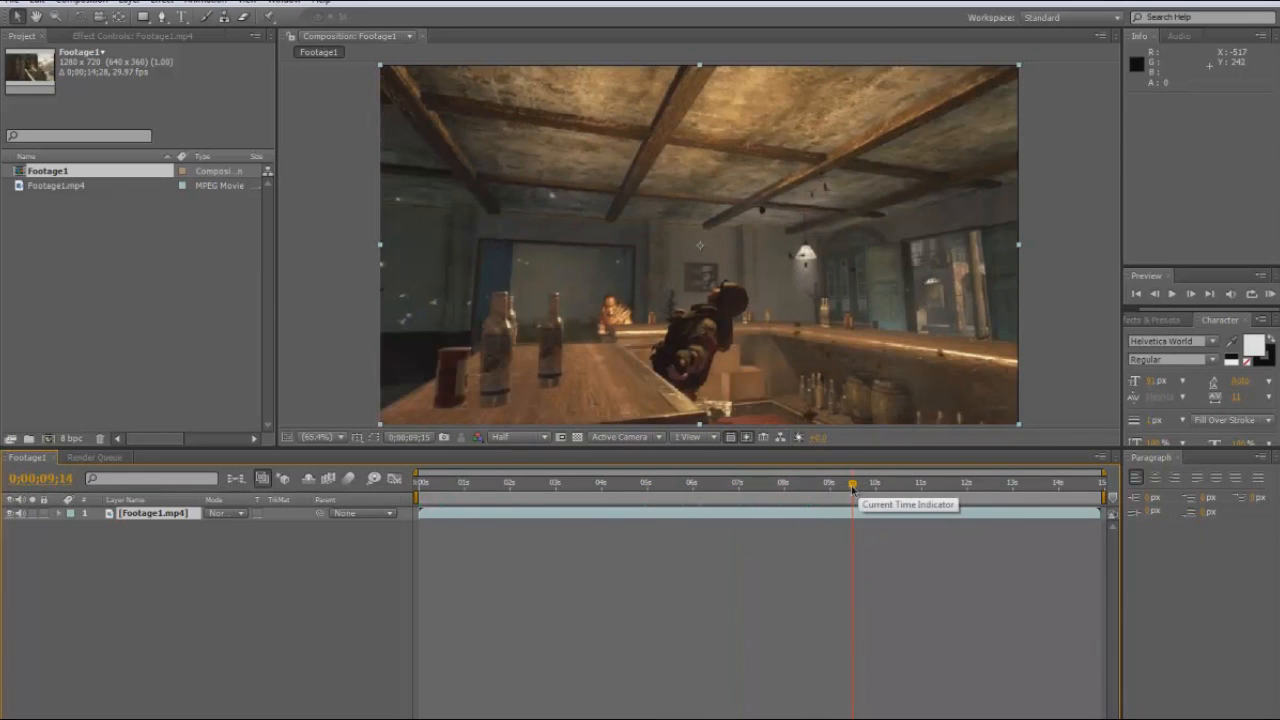
{"action": "left_click_drag", "start_coordinate": [852, 488], "coordinate": [816, 495]}
{"action": "left_click", "coordinate": [847, 485]}
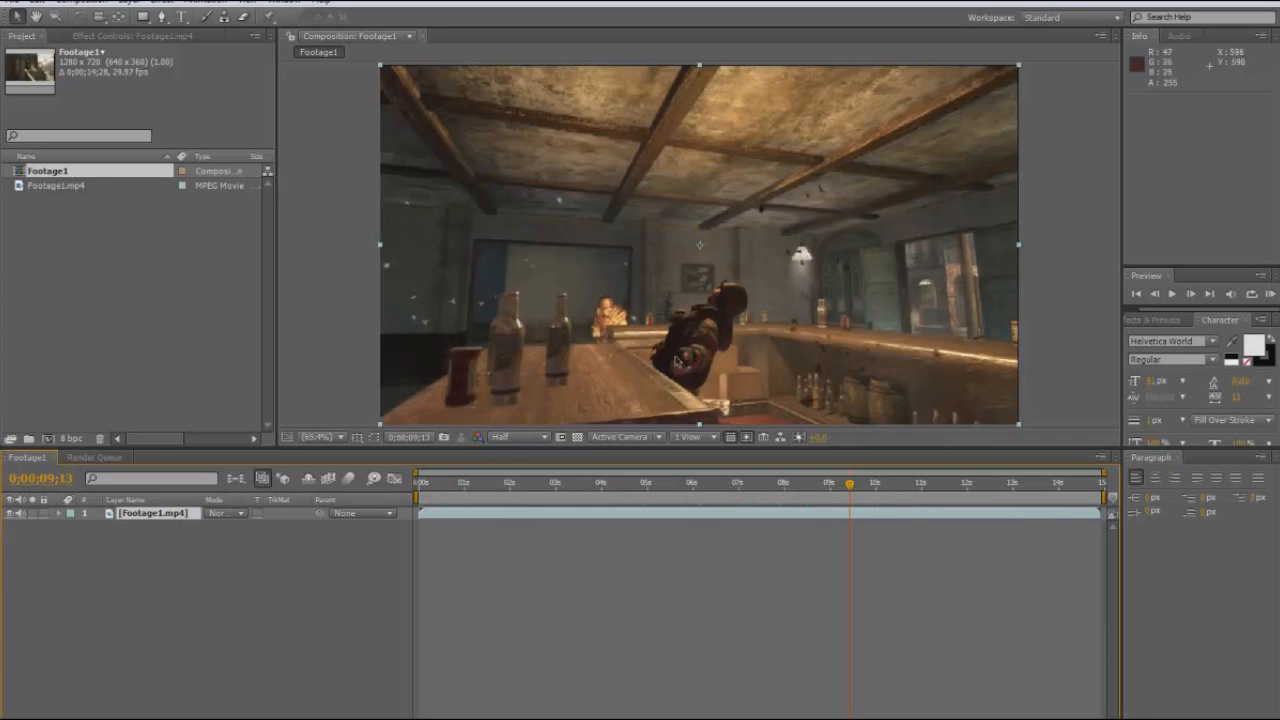
Step: Apply the Magic Bullet Looks effect to the Footage1.mp4 layer near the clip's start and open the look for editing
{"action": "left_click", "coordinate": [421, 484]}
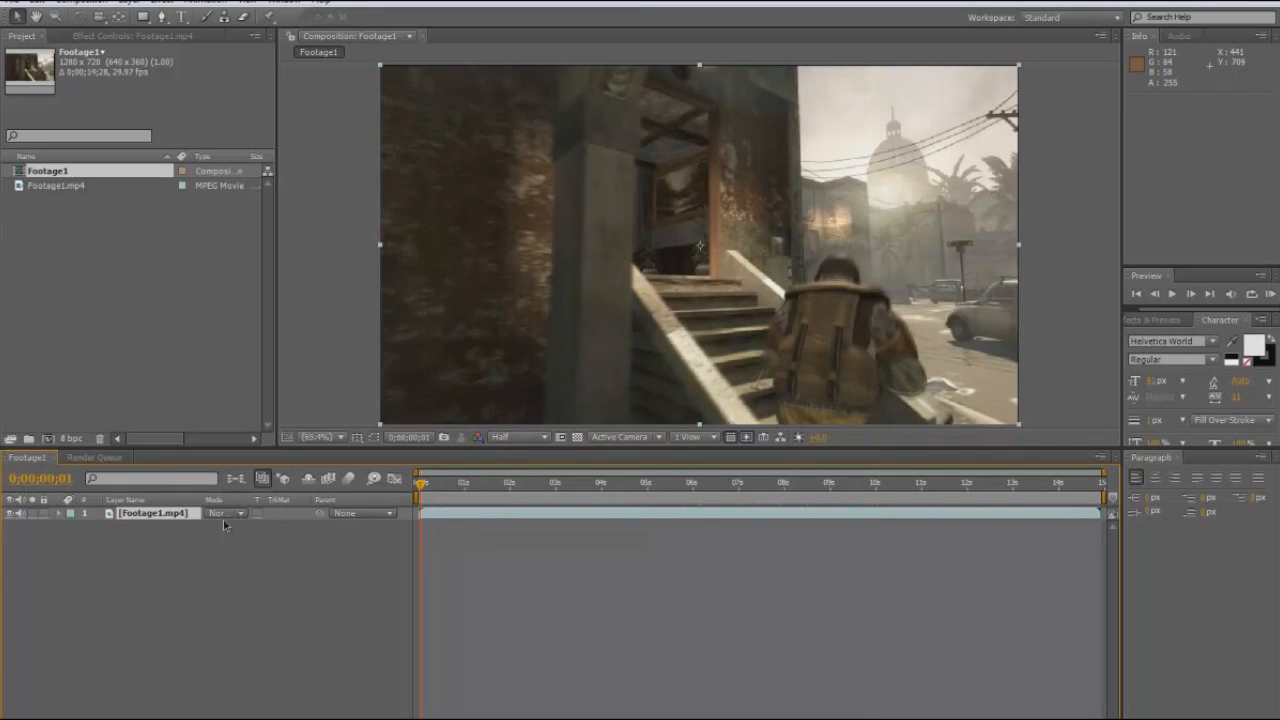
{"action": "left_click", "coordinate": [226, 4]}
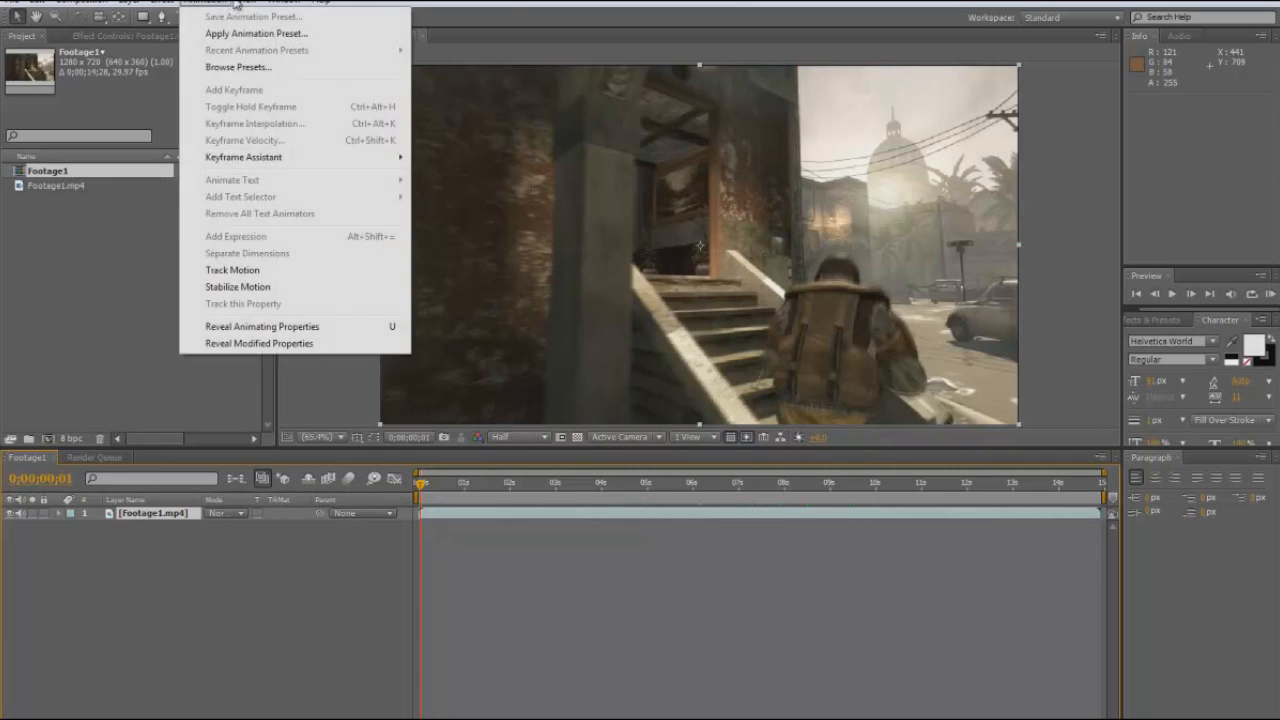
{"action": "mouse_move", "coordinate": [160, 4]}
{"action": "mouse_move", "coordinate": [287, 233]}
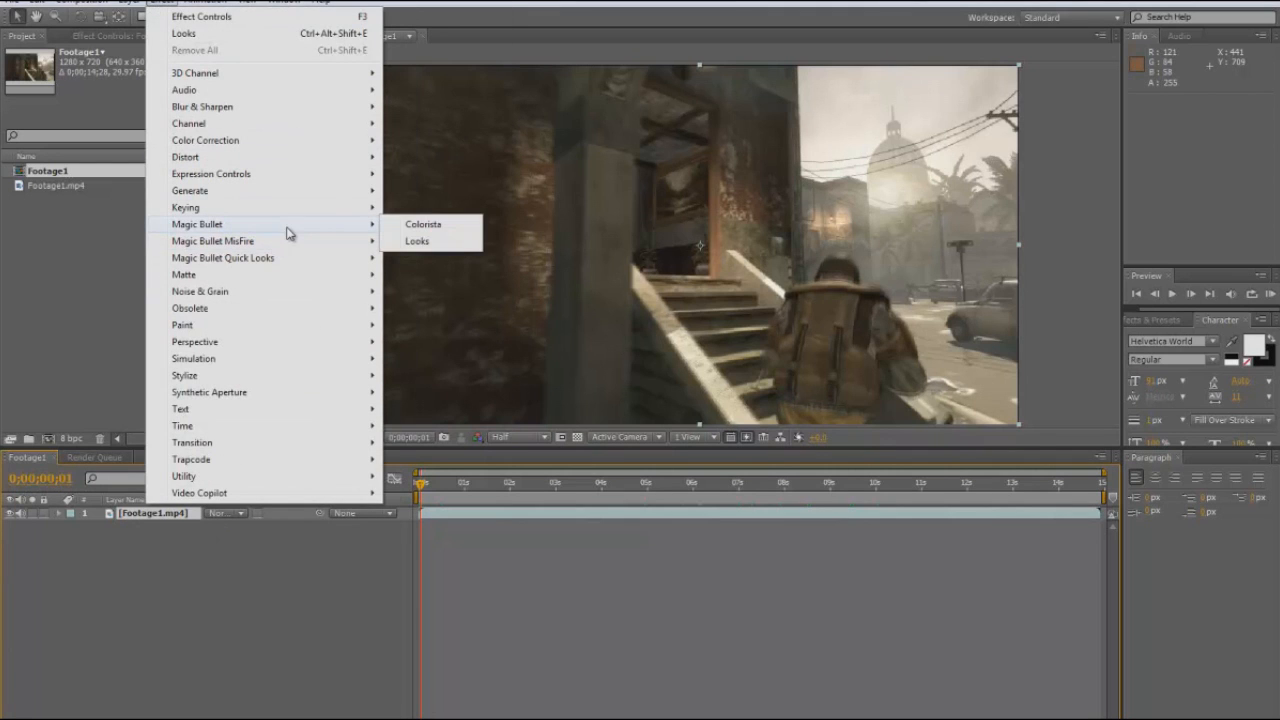
{"action": "left_click", "coordinate": [420, 240]}
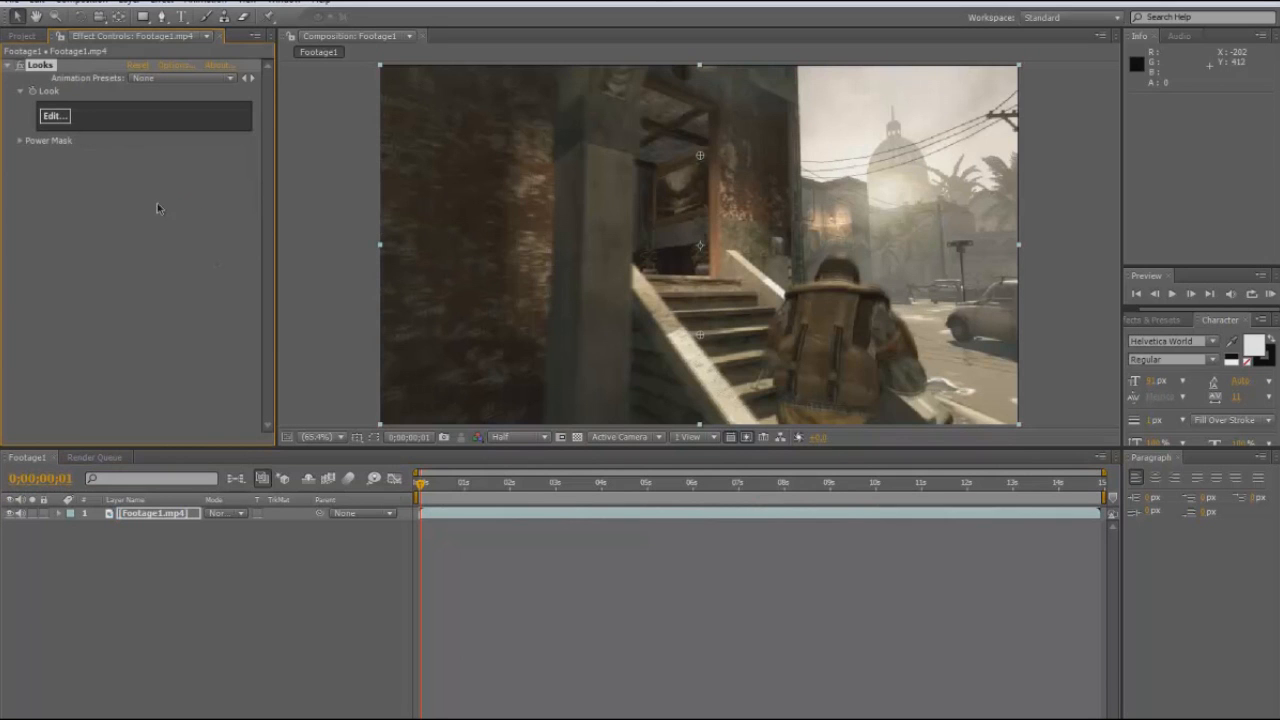
{"action": "left_click", "coordinate": [68, 120]}
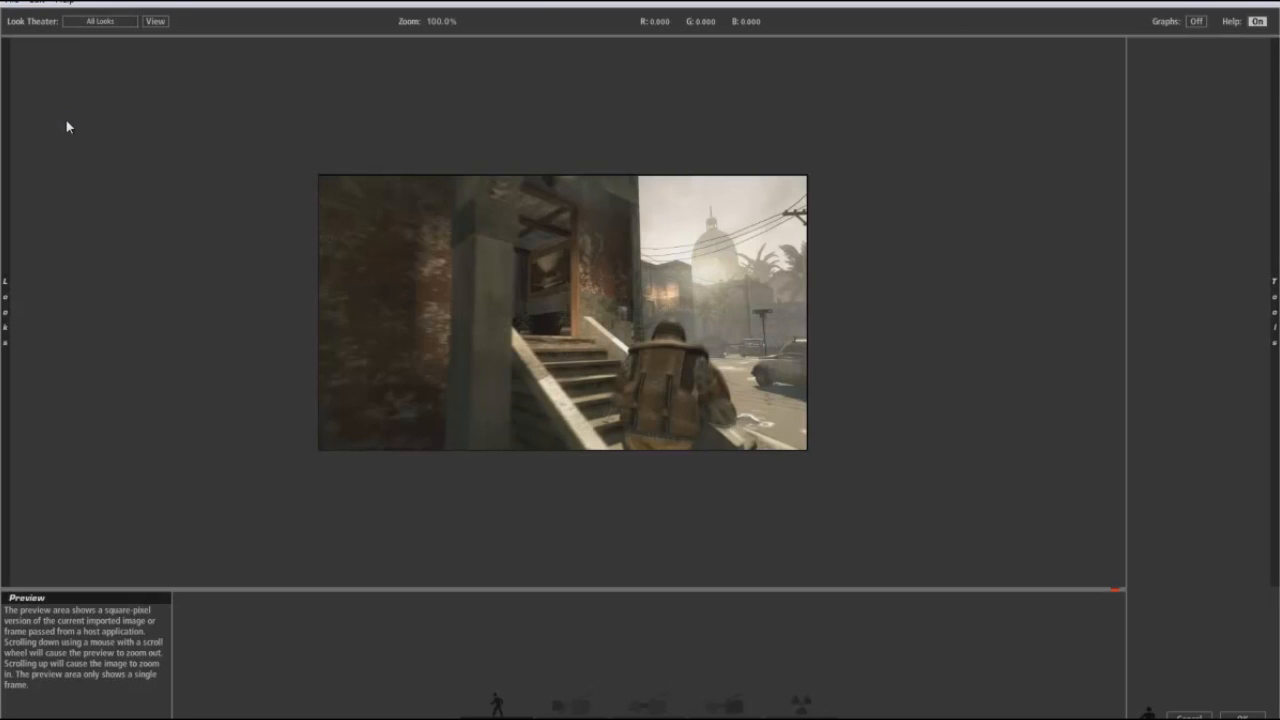
Step: Collapse the Horror look category, expand Music Videos and look through its presets
{"action": "mouse_move", "coordinate": [8, 286]}
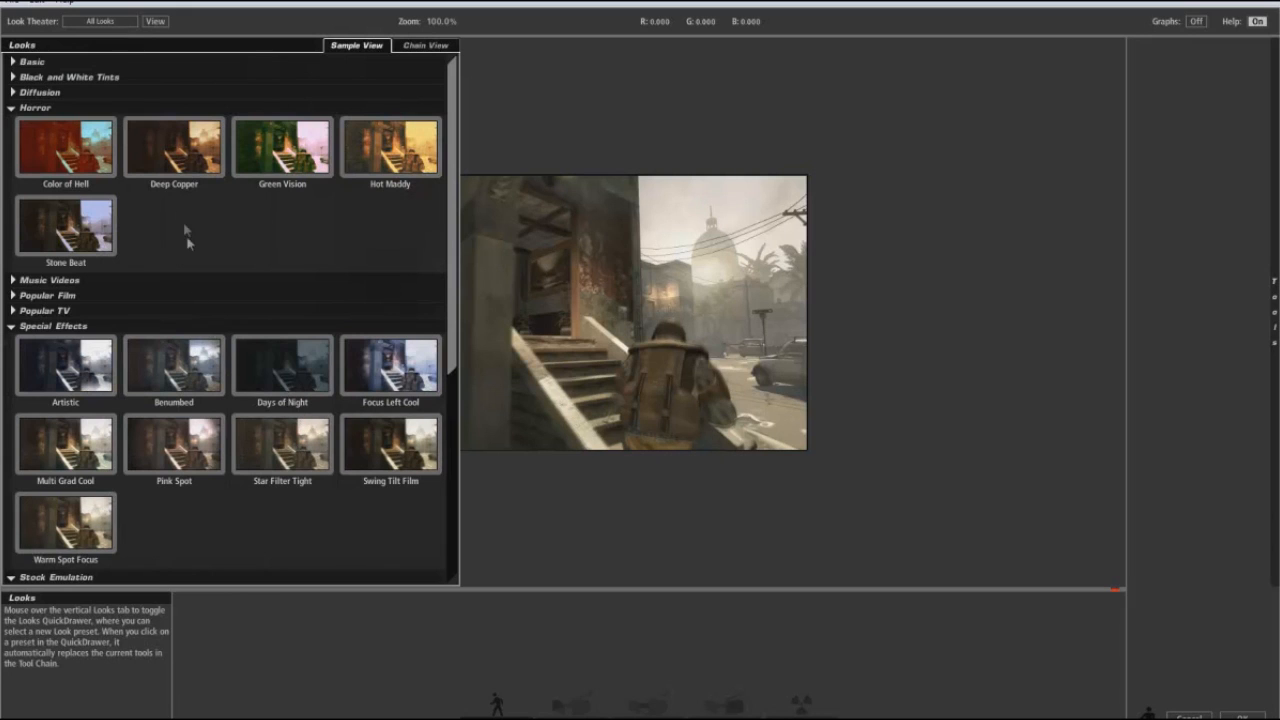
{"action": "left_click", "coordinate": [11, 108]}
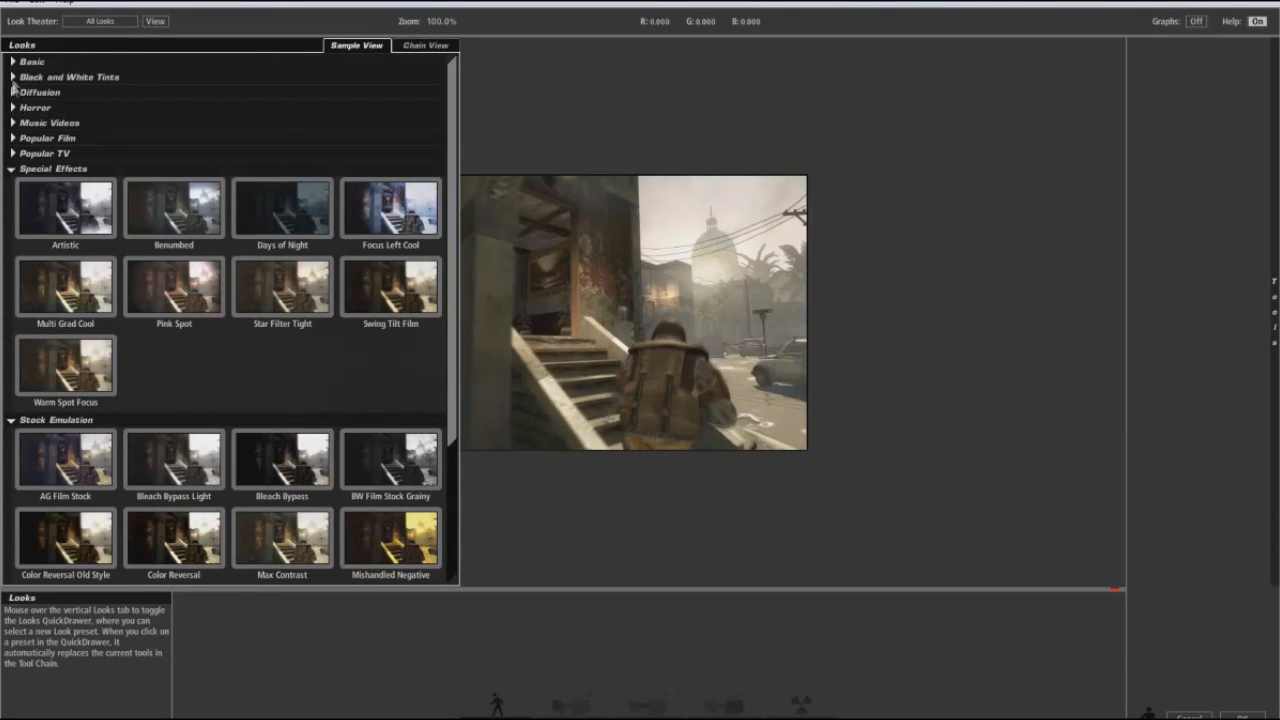
{"action": "left_click", "coordinate": [13, 122]}
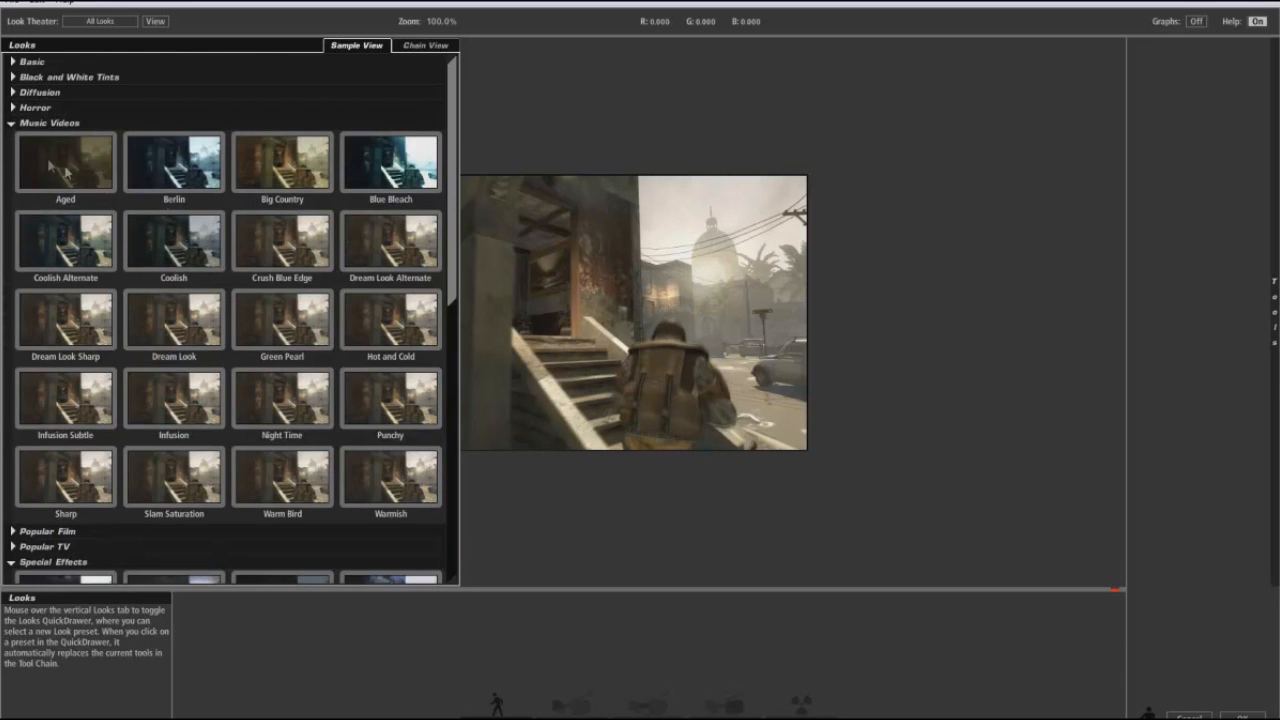
{"action": "scroll", "coordinate": [289, 420], "scroll_direction": "down", "scroll_amount": 2}
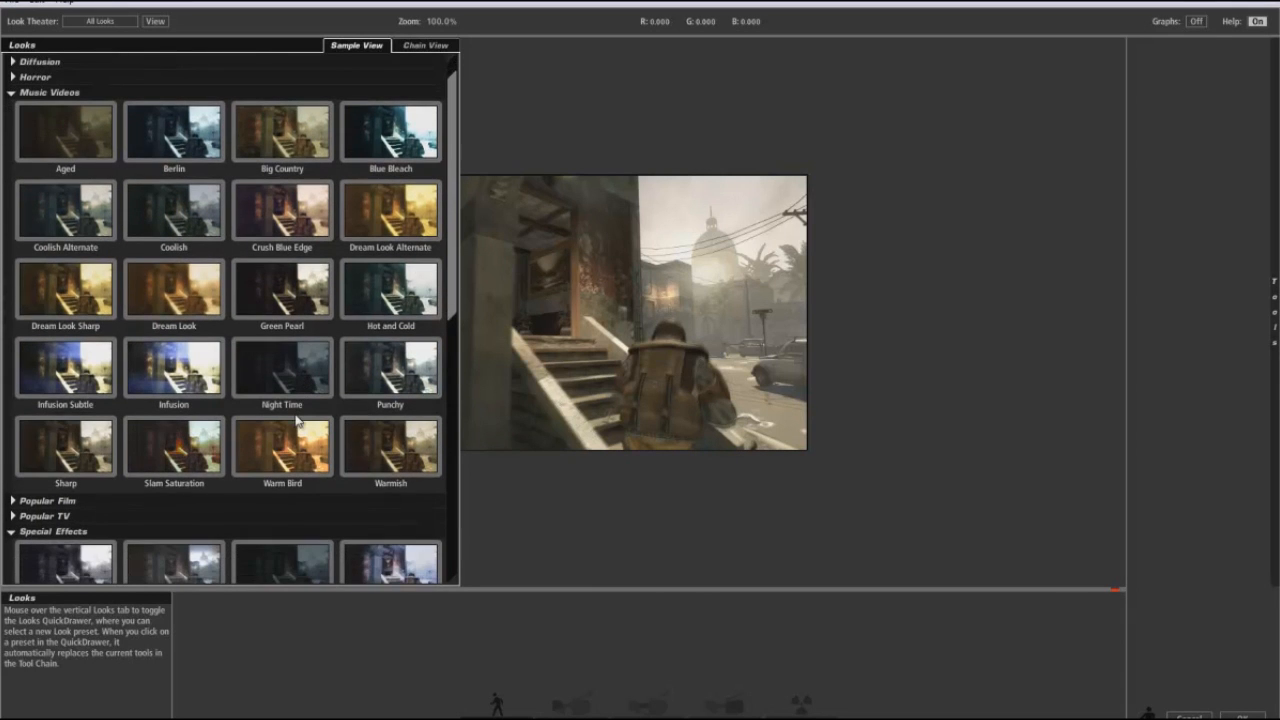
{"action": "scroll", "coordinate": [289, 428], "scroll_direction": "up", "scroll_amount": 2}
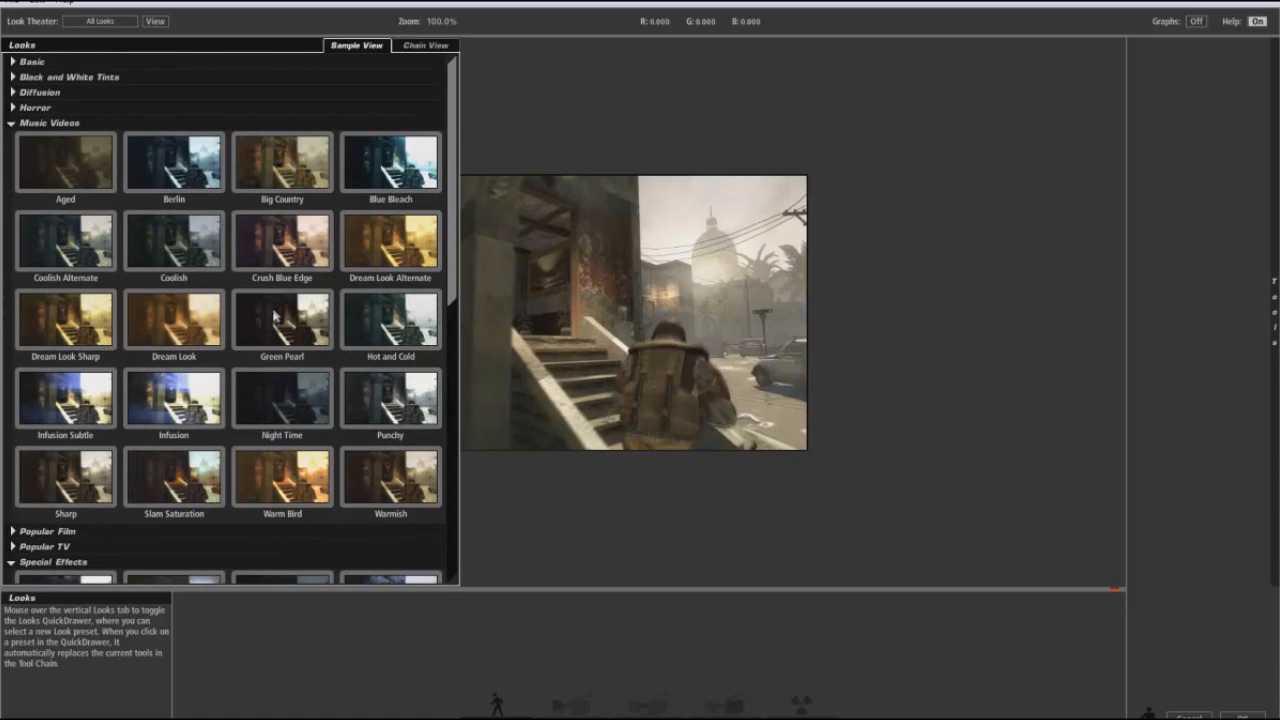
Step: Try the Music Videos presets Hot and Cold, Punchy, Warmish, Night Time and Dream Look Alternate on the footage
{"action": "left_click", "coordinate": [373, 346]}
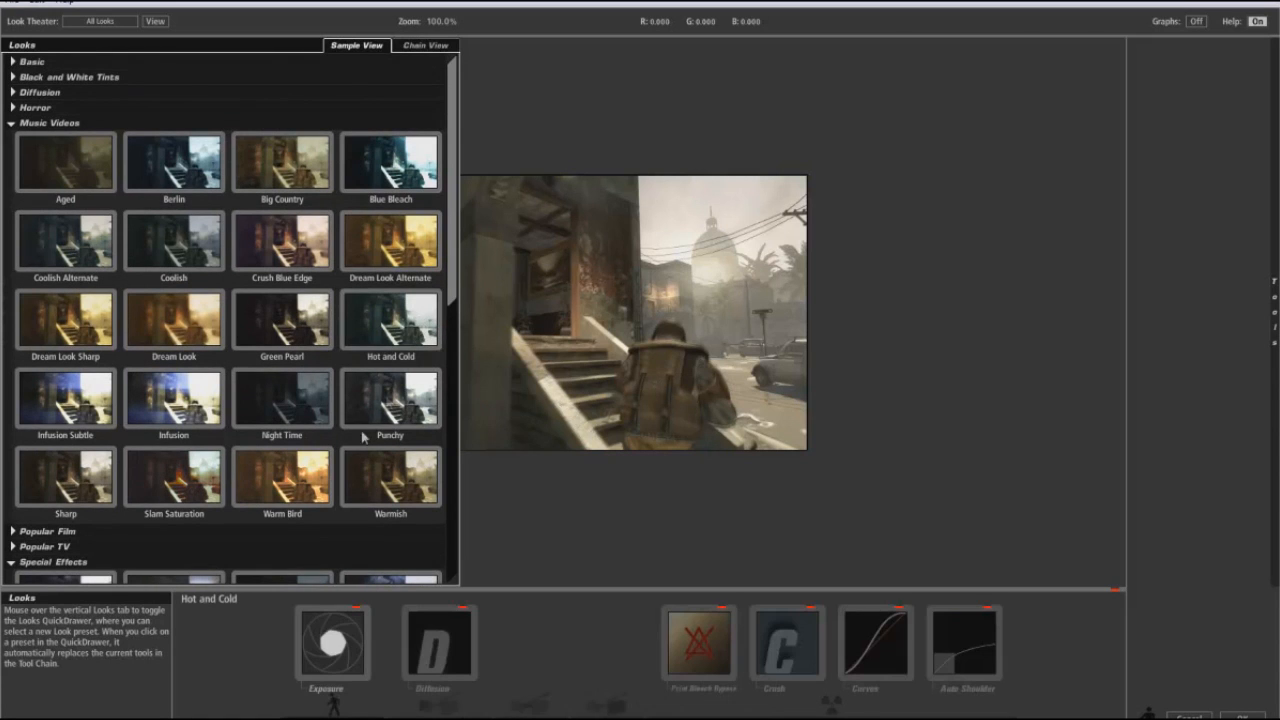
{"action": "left_click", "coordinate": [375, 417]}
{"action": "left_click", "coordinate": [401, 474]}
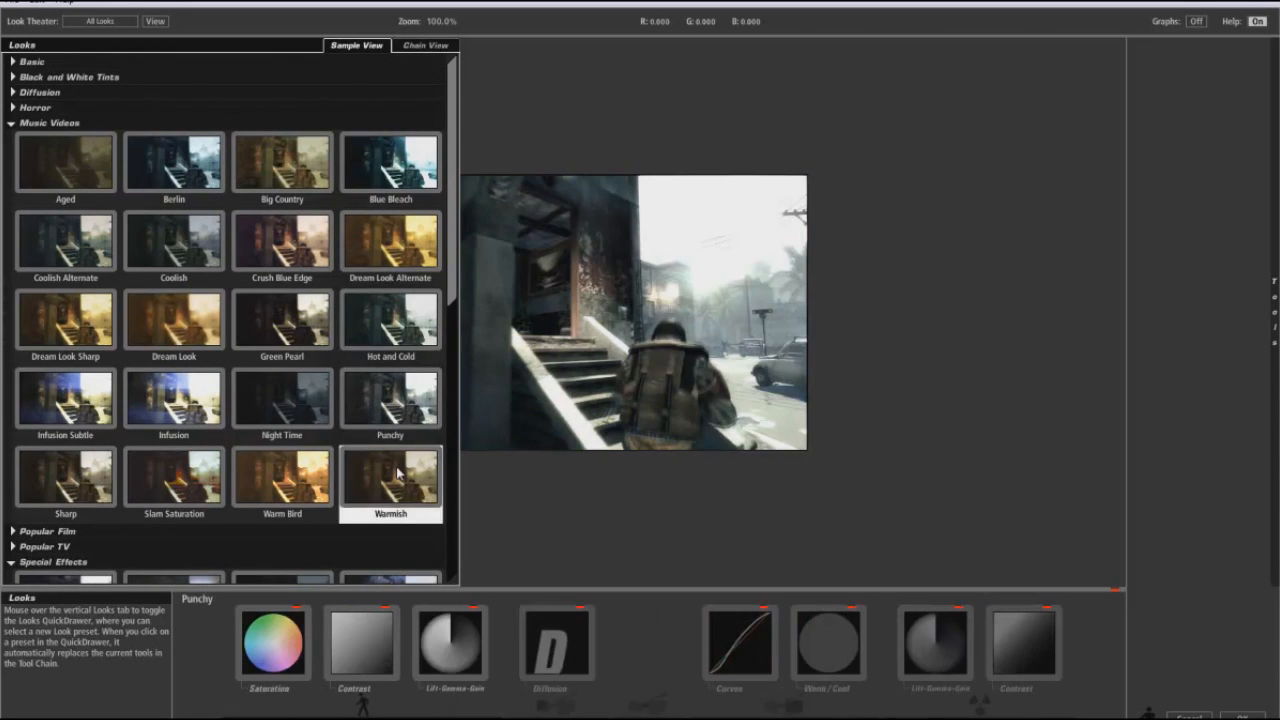
{"action": "left_click", "coordinate": [292, 397]}
{"action": "left_click", "coordinate": [412, 400]}
{"action": "left_click", "coordinate": [398, 278]}
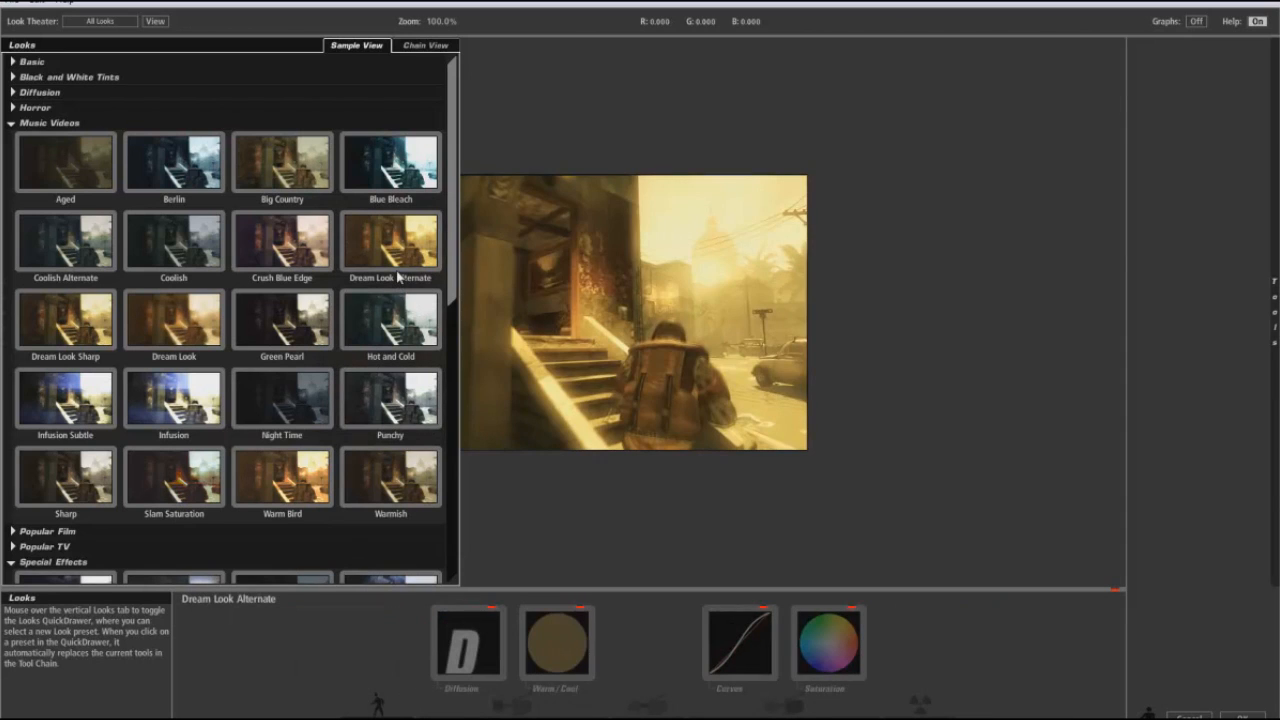
Step: Apply the Swing Tilt Film preset from Special Effects and move the Swing-Tilt center to about +29.2%
{"action": "left_click", "coordinate": [13, 123]}
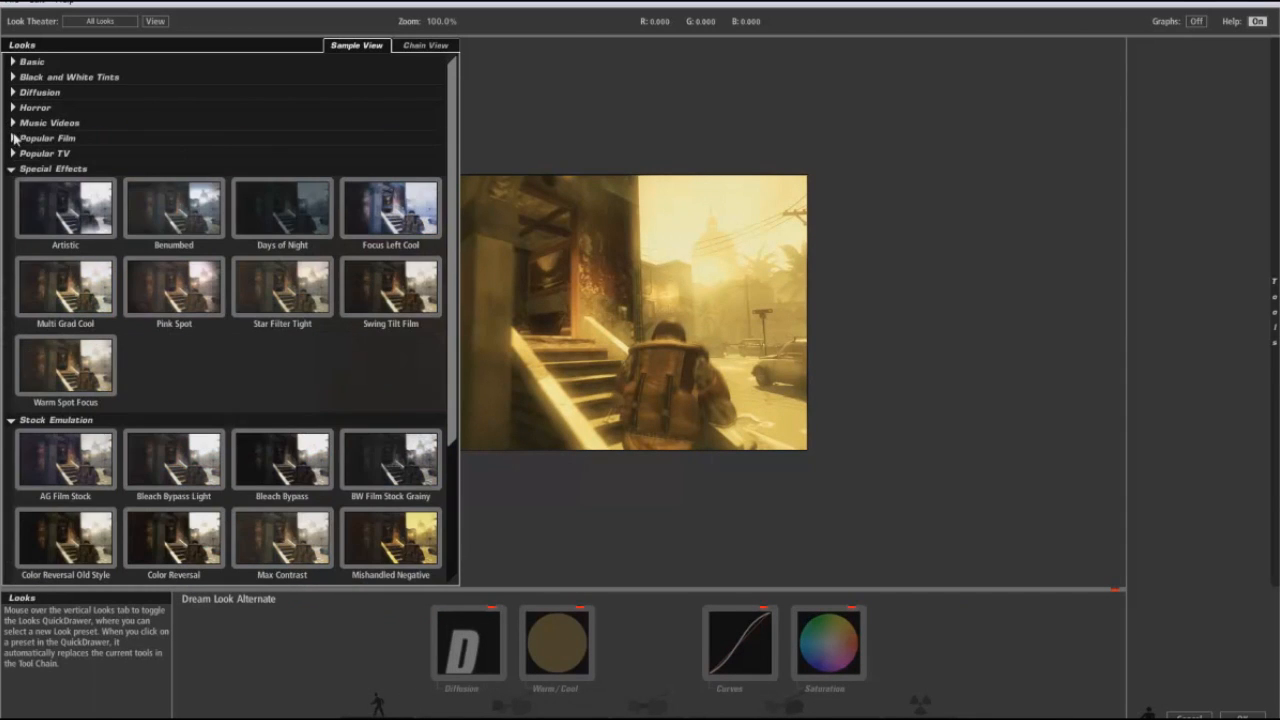
{"action": "left_click", "coordinate": [402, 300]}
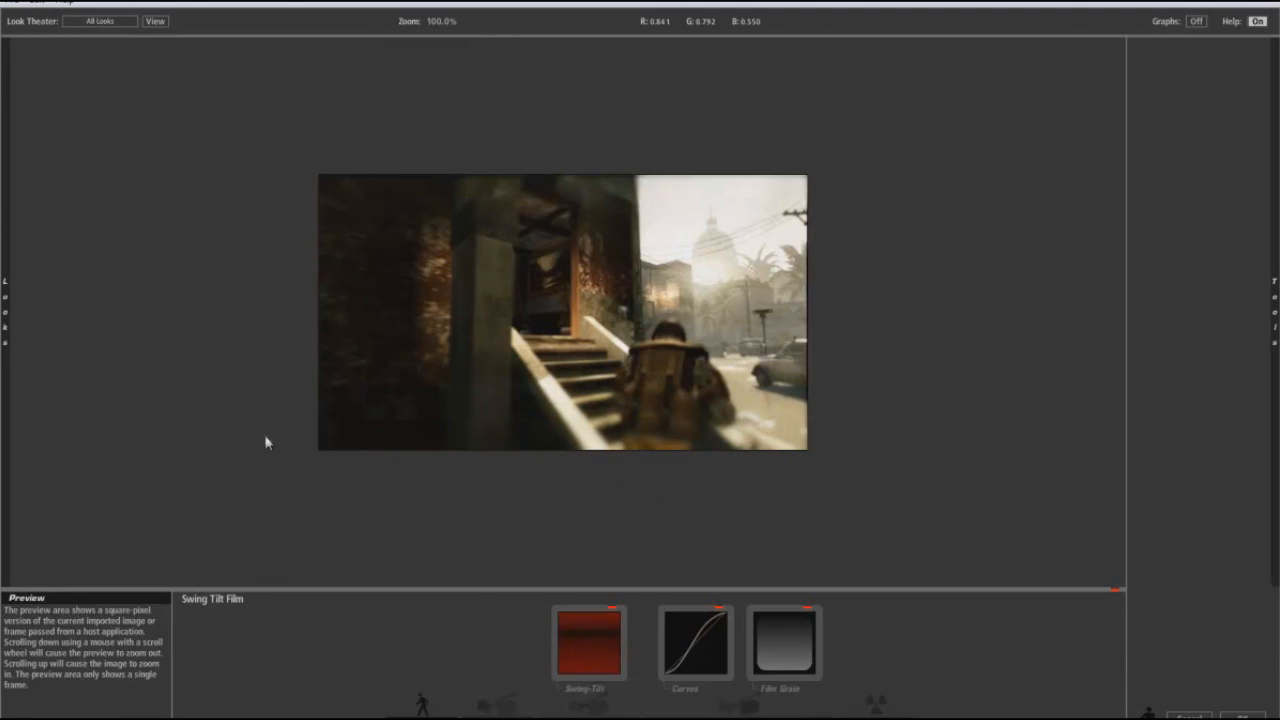
{"action": "left_click", "coordinate": [605, 654]}
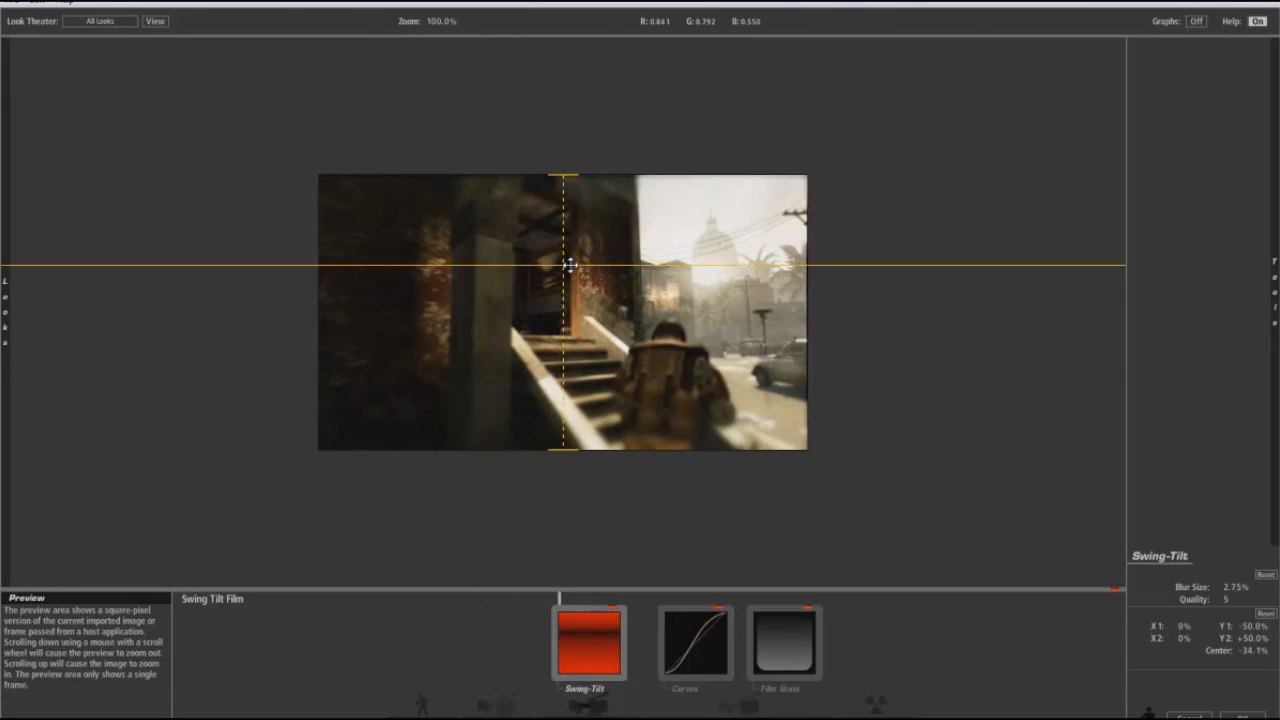
{"action": "left_click_drag", "start_coordinate": [570, 263], "coordinate": [566, 351]}
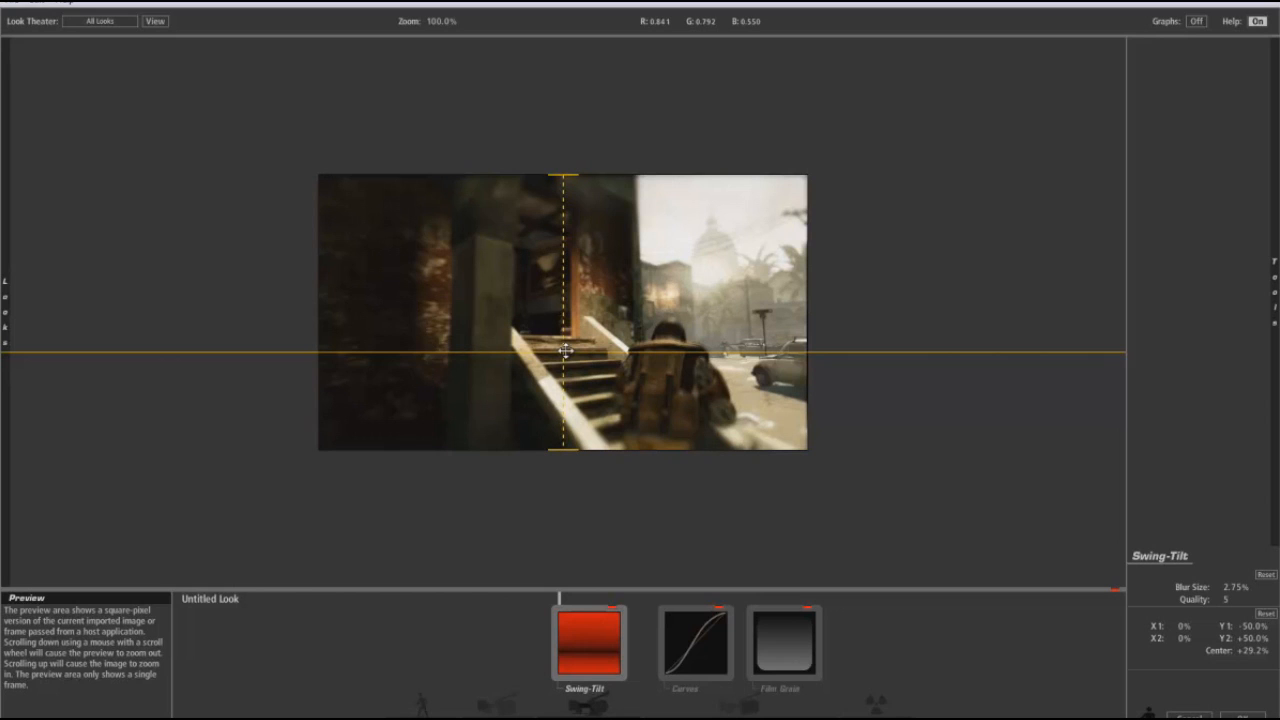
Step: Try rotating and shifting the Swing-Tilt focus line by repositioning its end handle and center in the preview
{"action": "left_click_drag", "start_coordinate": [563, 178], "coordinate": [614, 419]}
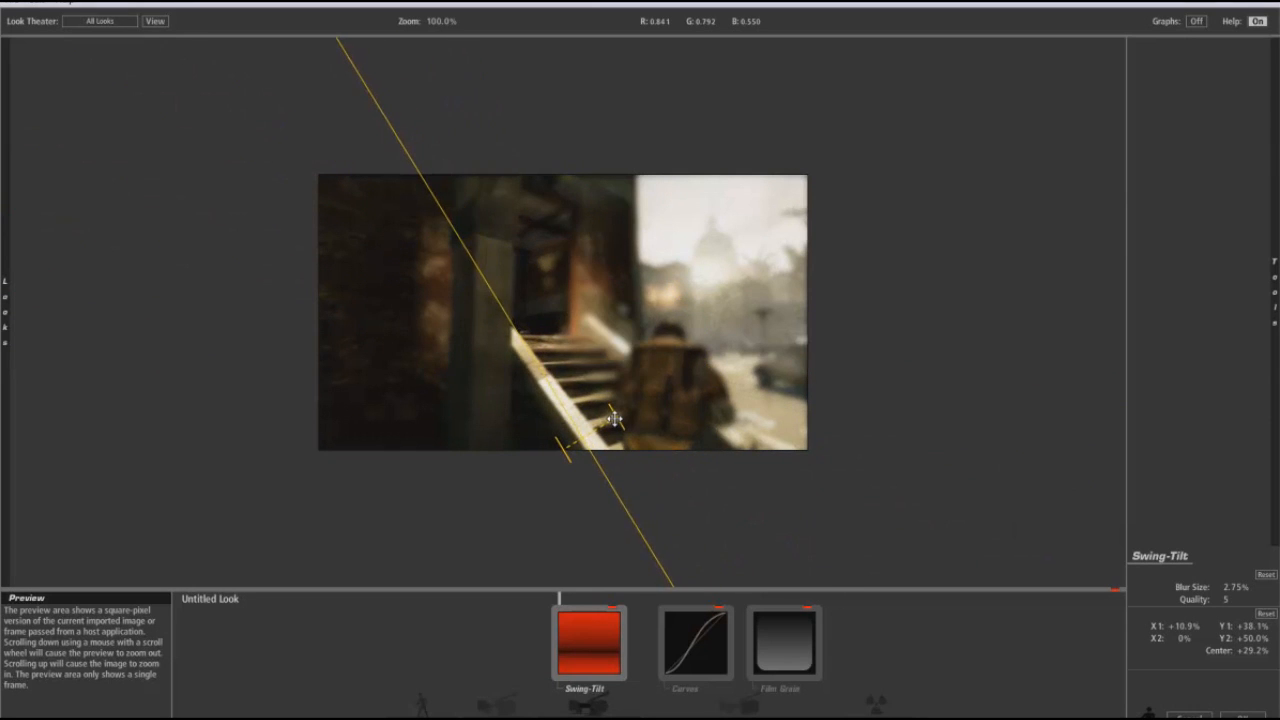
{"action": "left_click_drag", "start_coordinate": [614, 419], "coordinate": [561, 174]}
{"action": "left_click_drag", "start_coordinate": [593, 350], "coordinate": [723, 200]}
{"action": "left_click_drag", "start_coordinate": [762, 330], "coordinate": [709, 391]}
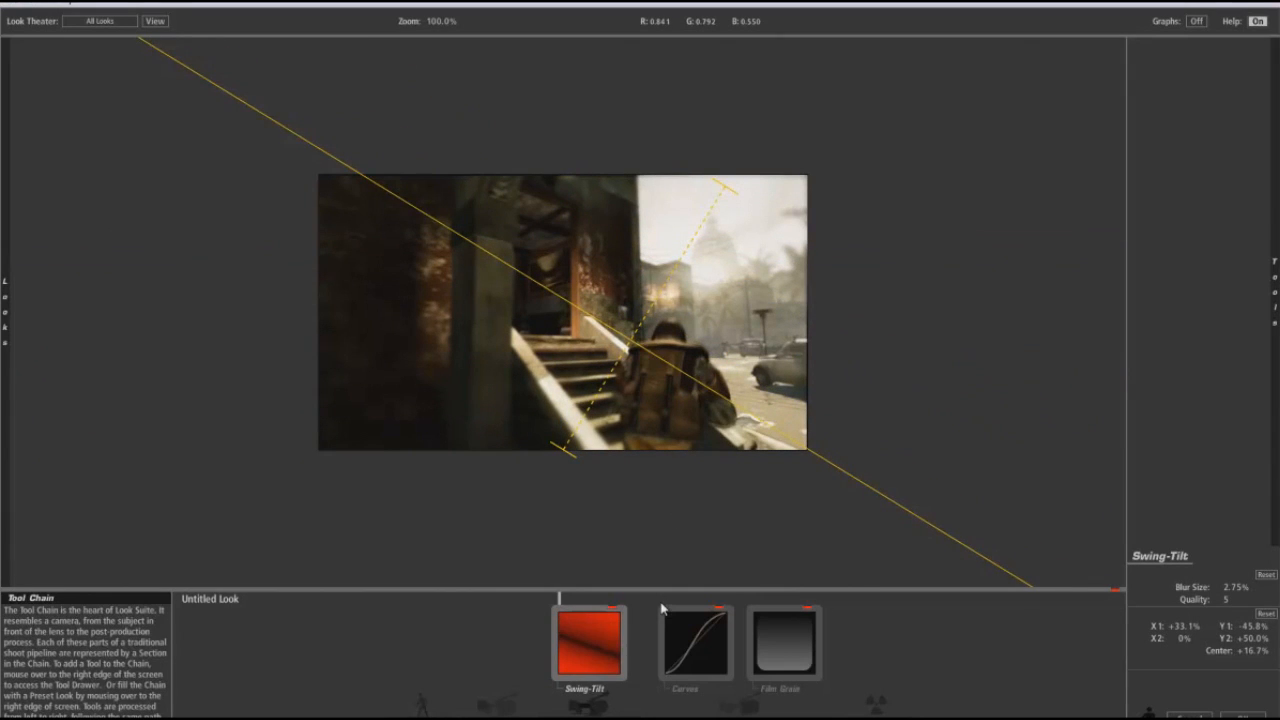
Step: Undo the last Swing-Tilt handle and center adjustments
{"action": "key", "text": "ctrl+z"}
{"action": "key", "text": "ctrl+z"}
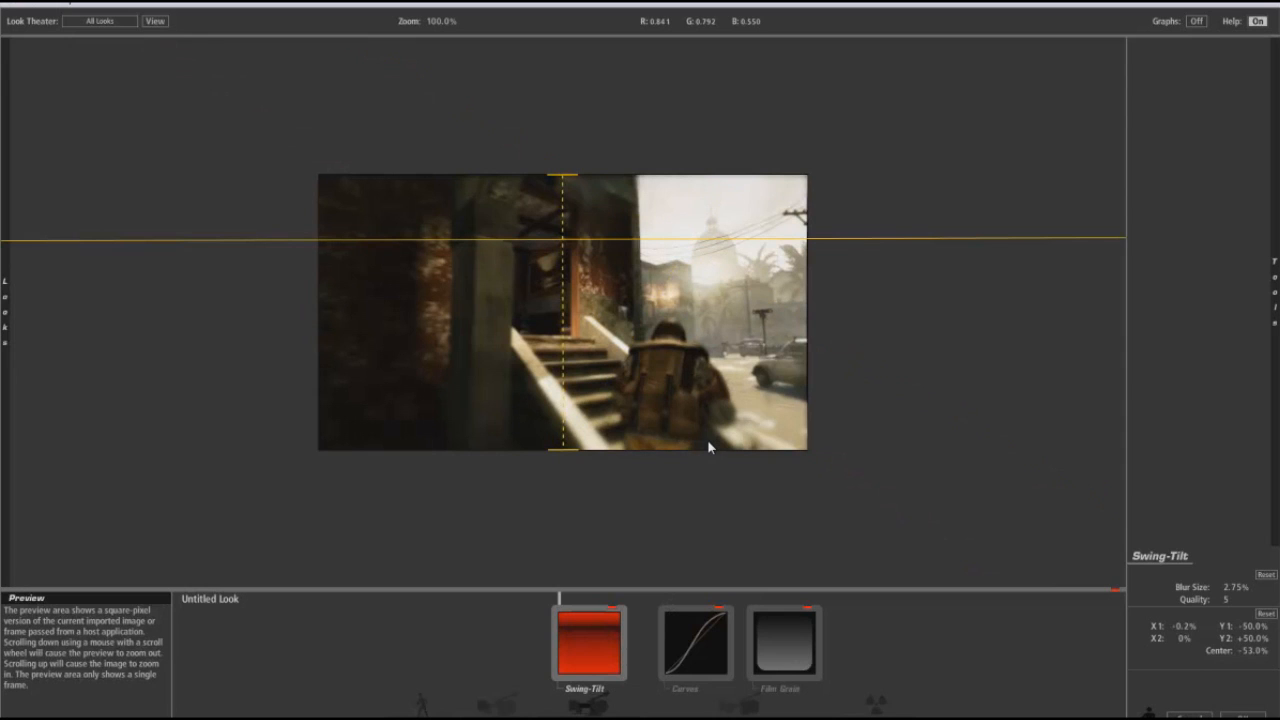
{"action": "key", "text": "ctrl+z"}
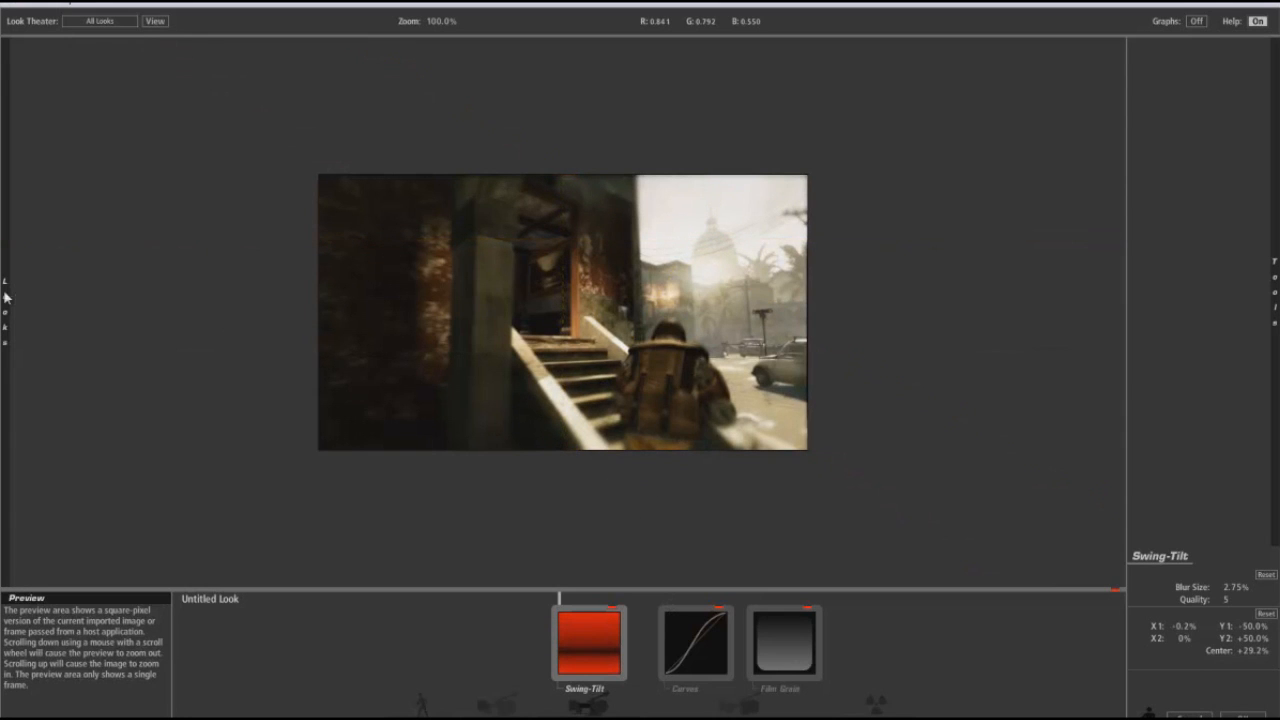
Step: Try the Star Filter Tight, Warm Spot Focus and Artistic presets, and apply the Mishandled Negative look from Stock Emulation
{"action": "mouse_move", "coordinate": [5, 296]}
{"action": "left_click", "coordinate": [300, 287]}
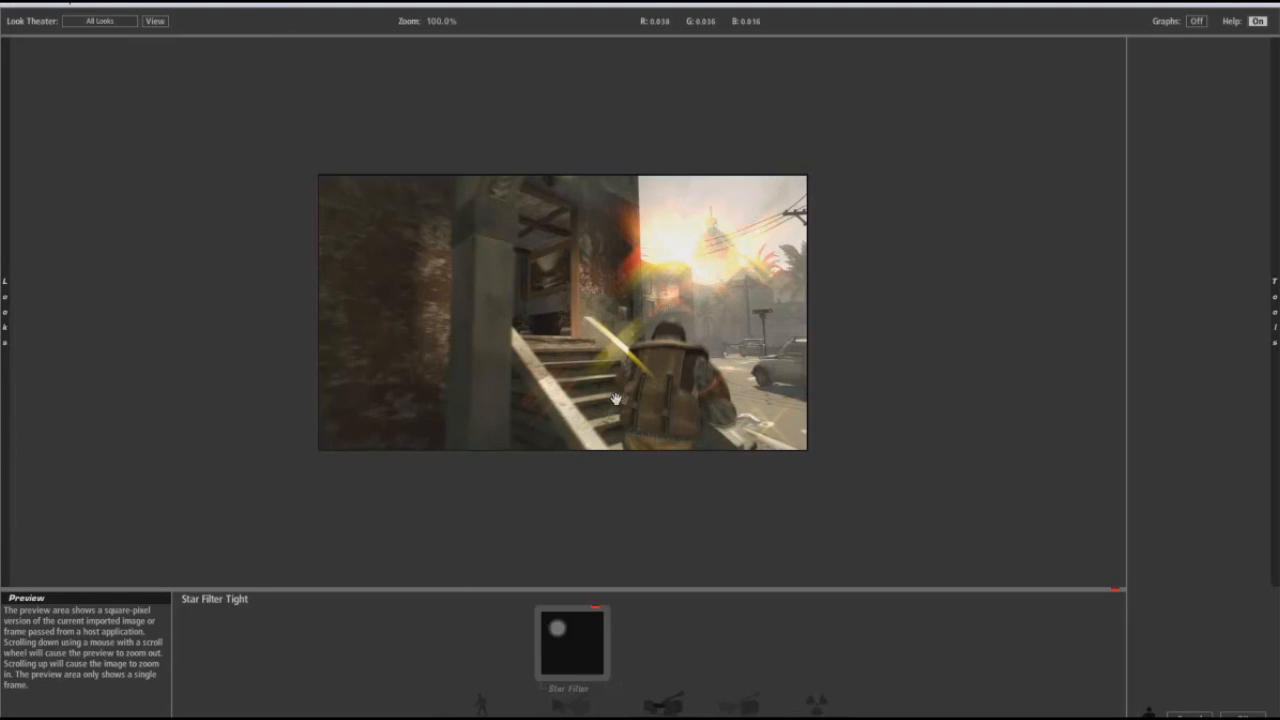
{"action": "mouse_move", "coordinate": [8, 325]}
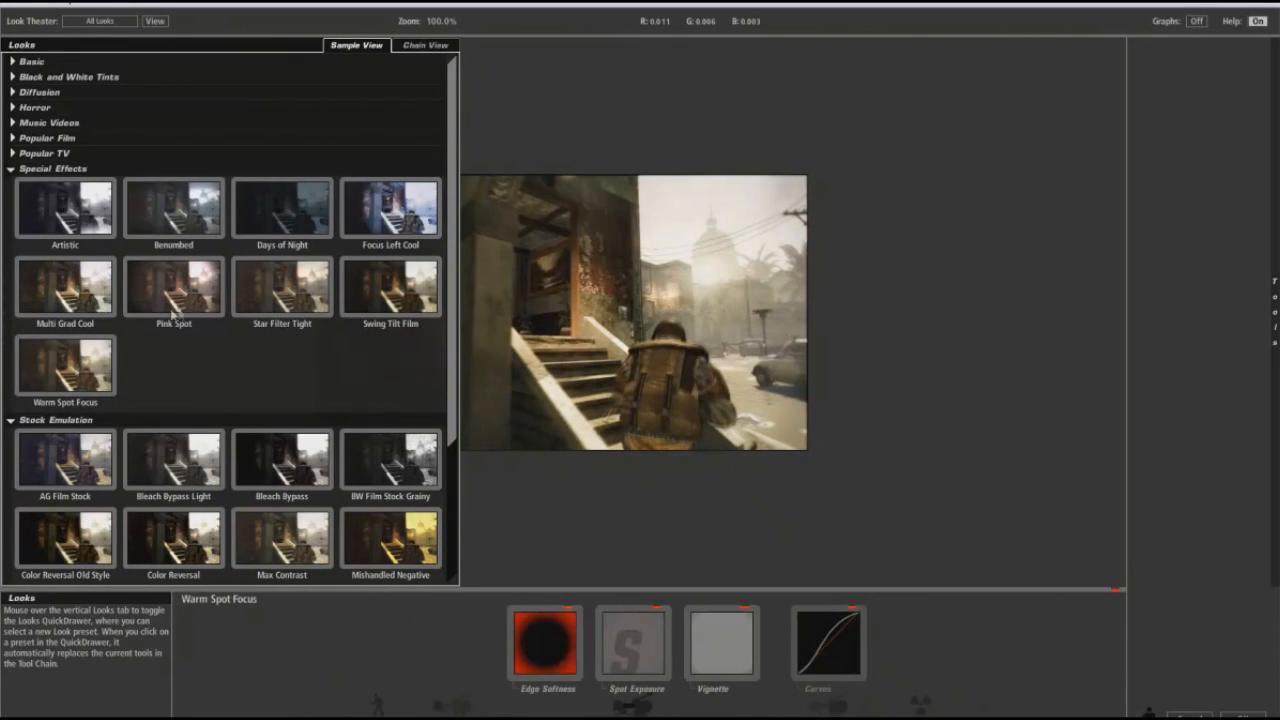
{"action": "left_click", "coordinate": [67, 220]}
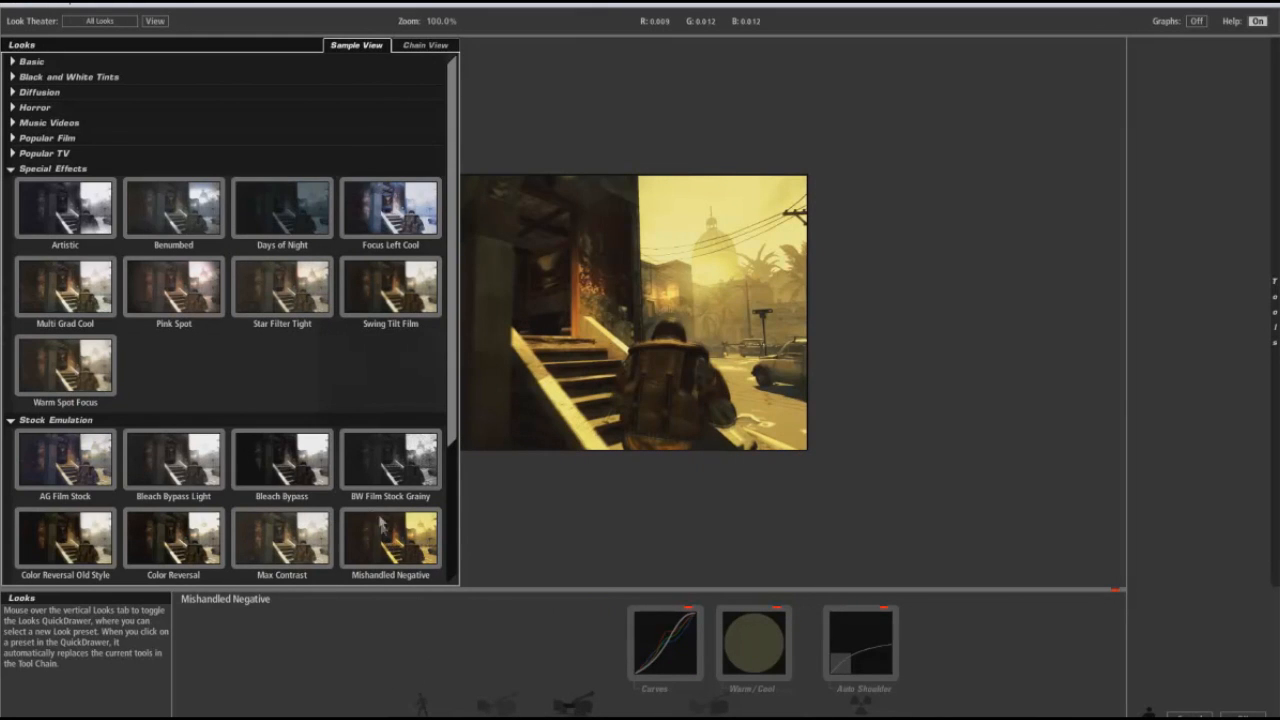
{"action": "scroll", "coordinate": [381, 530], "scroll_direction": "down", "scroll_amount": 3}
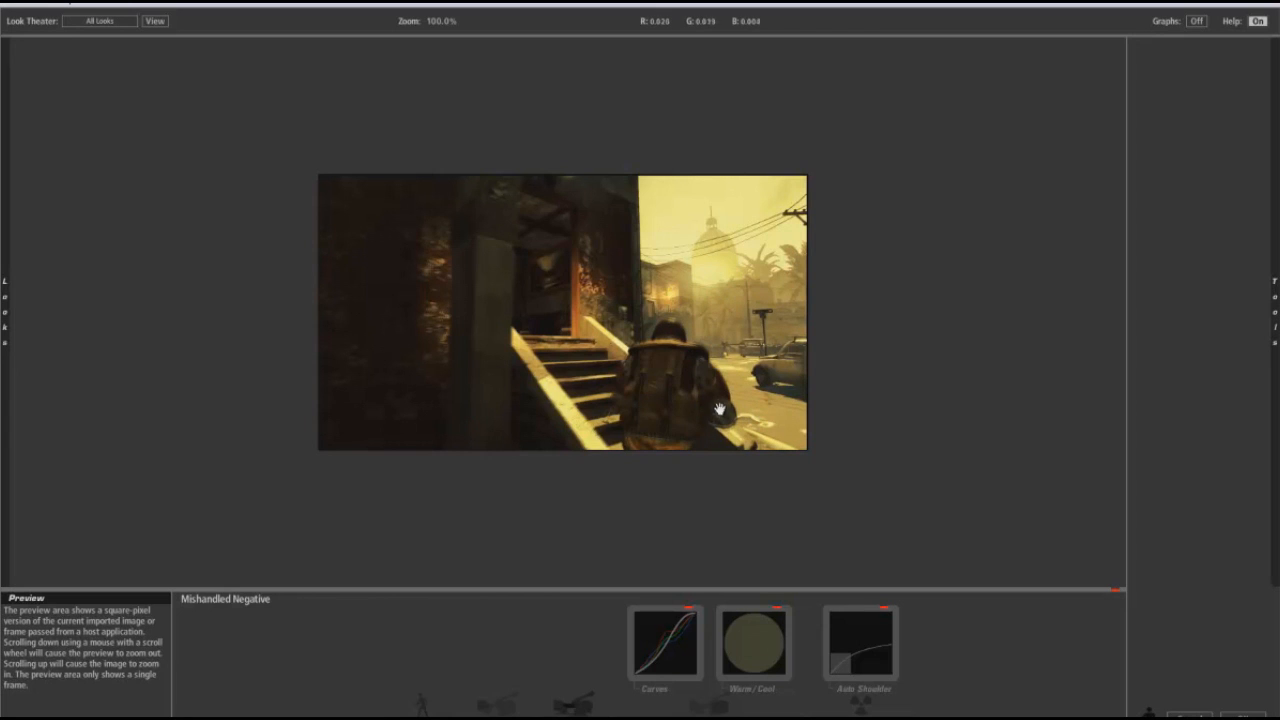
Step: Browse the Matte and Camera tool categories to examine the tools available for the look
{"action": "mouse_move", "coordinate": [1274, 300]}
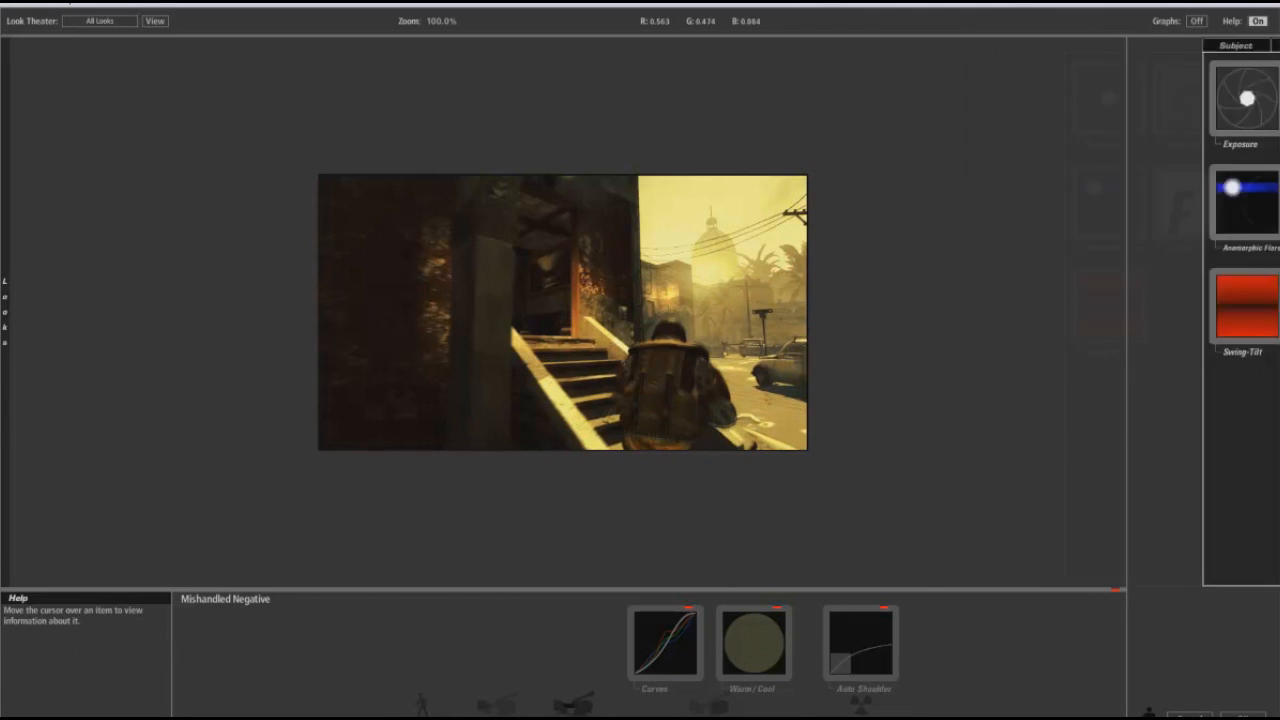
{"action": "left_click", "coordinate": [1035, 45]}
{"action": "left_click", "coordinate": [1180, 47]}
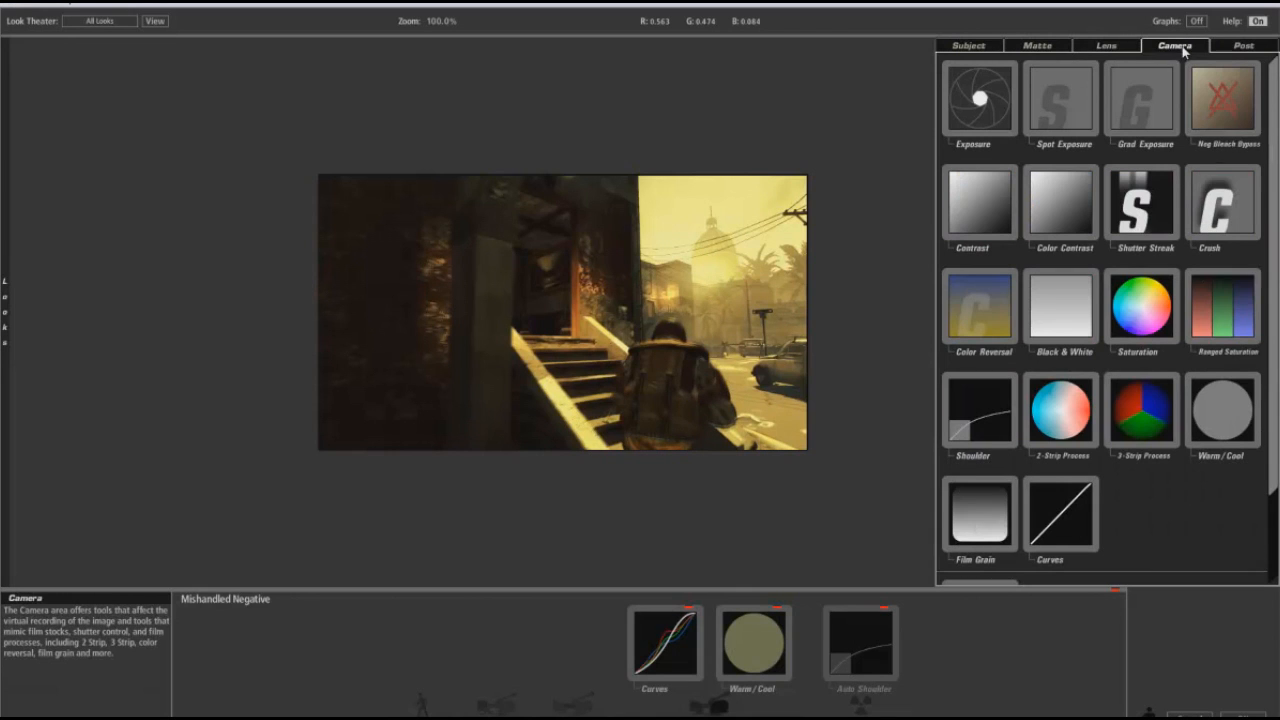
{"action": "scroll", "coordinate": [1178, 182], "scroll_direction": "down", "scroll_amount": 3}
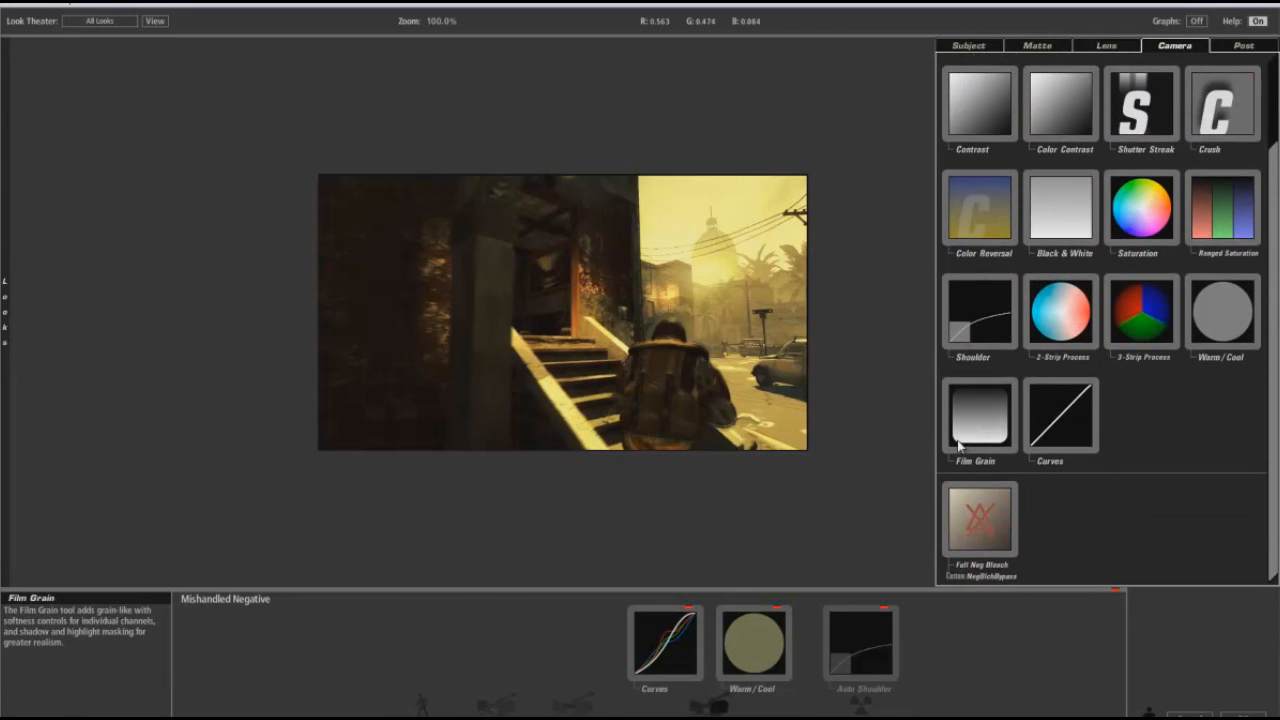
Step: Try the Film Grain tool at 100% and 8% amounts with shadow and highlight suppression, and remove it from the look
{"action": "double_click", "coordinate": [976, 416]}
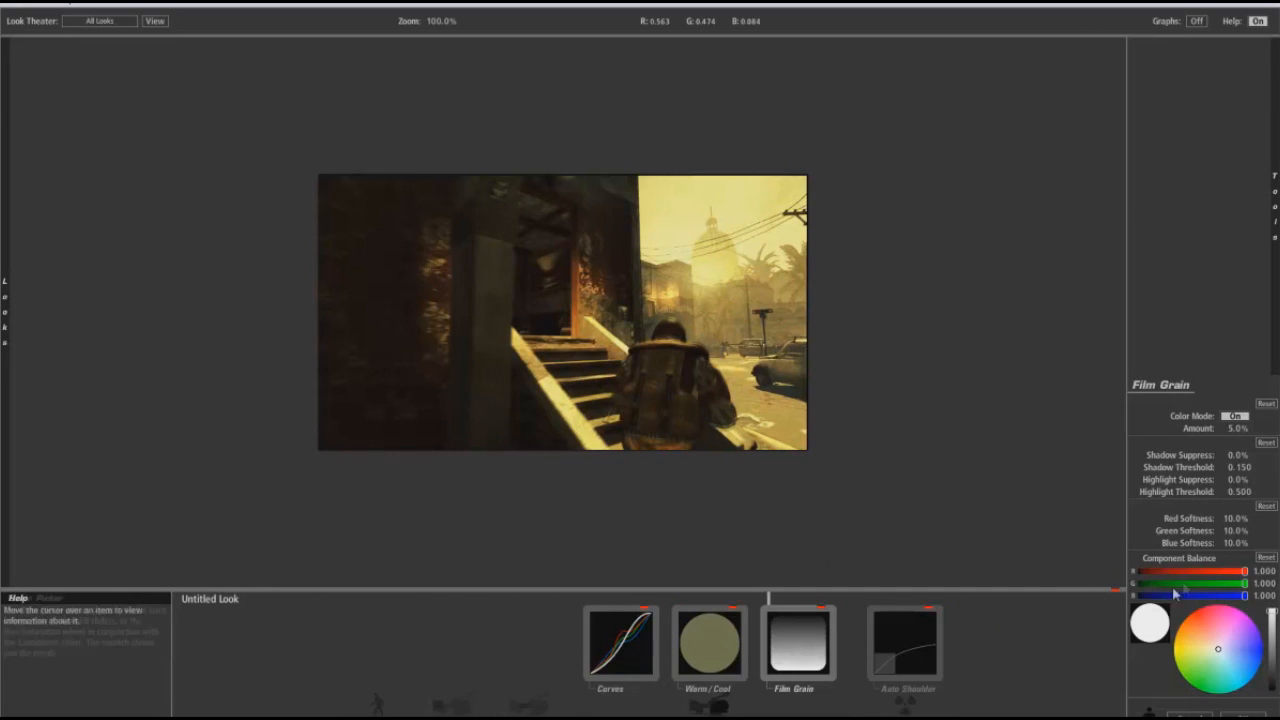
{"action": "left_click_drag", "start_coordinate": [1236, 428], "coordinate": [1275, 428]}
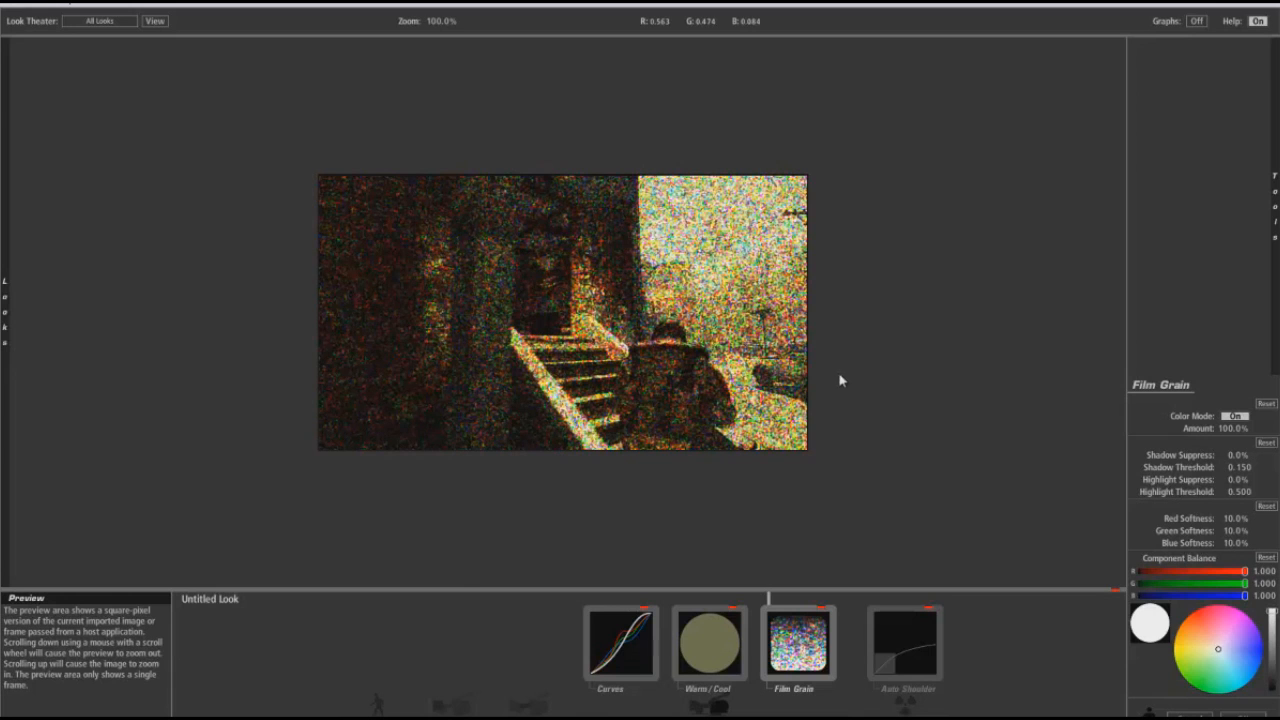
{"action": "left_click_drag", "start_coordinate": [1222, 428], "coordinate": [1144, 460]}
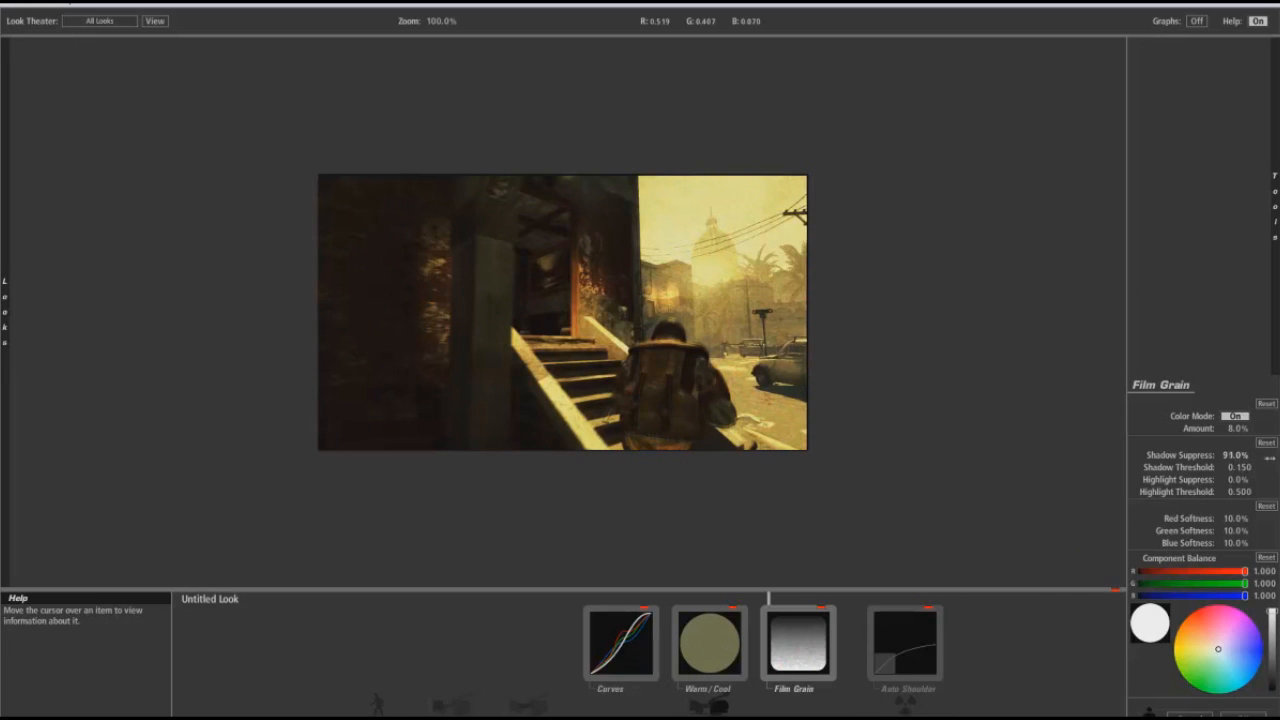
{"action": "left_click_drag", "start_coordinate": [1232, 479], "coordinate": [1218, 490]}
{"action": "key", "text": "Delete"}
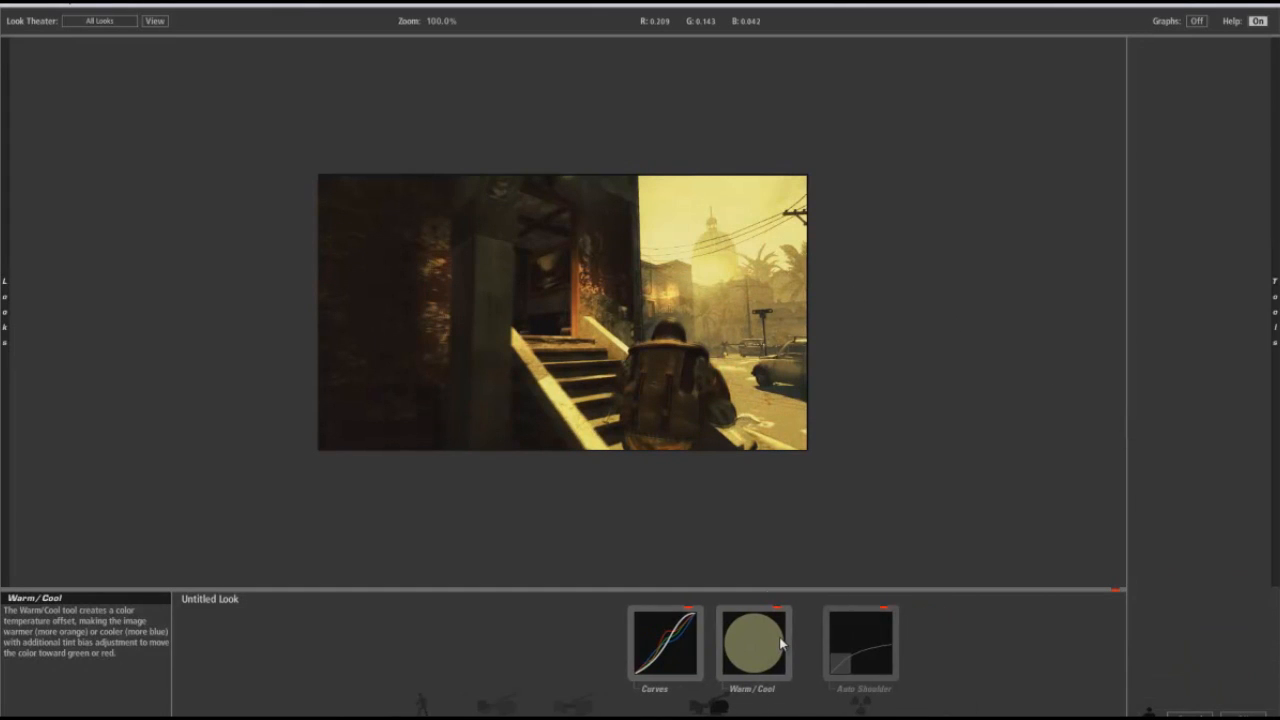
Step: Try the Warm Stock 01 preset and the Grad Deep Blue, Grad Sky and Grad Sunset presets from Tints
{"action": "mouse_move", "coordinate": [5, 312]}
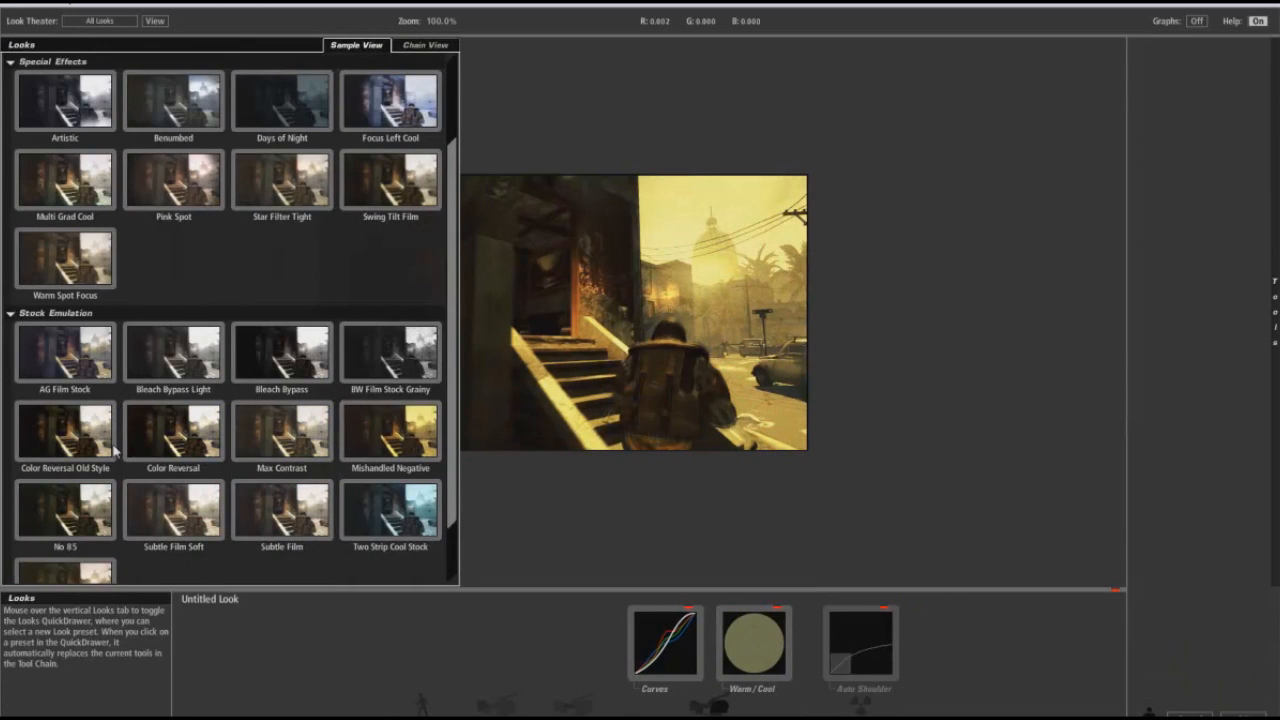
{"action": "scroll", "coordinate": [115, 452], "scroll_direction": "down", "scroll_amount": 2}
{"action": "left_click", "coordinate": [84, 527]}
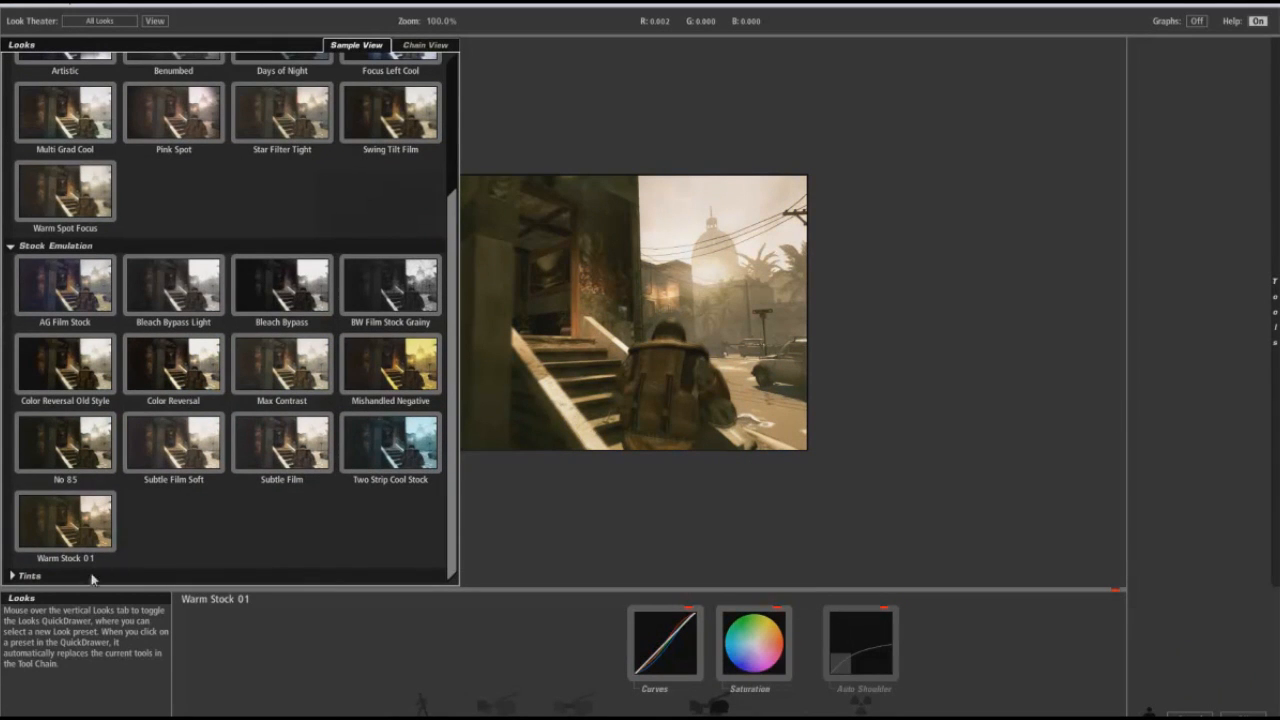
{"action": "left_click", "coordinate": [12, 577]}
{"action": "left_click", "coordinate": [170, 540]}
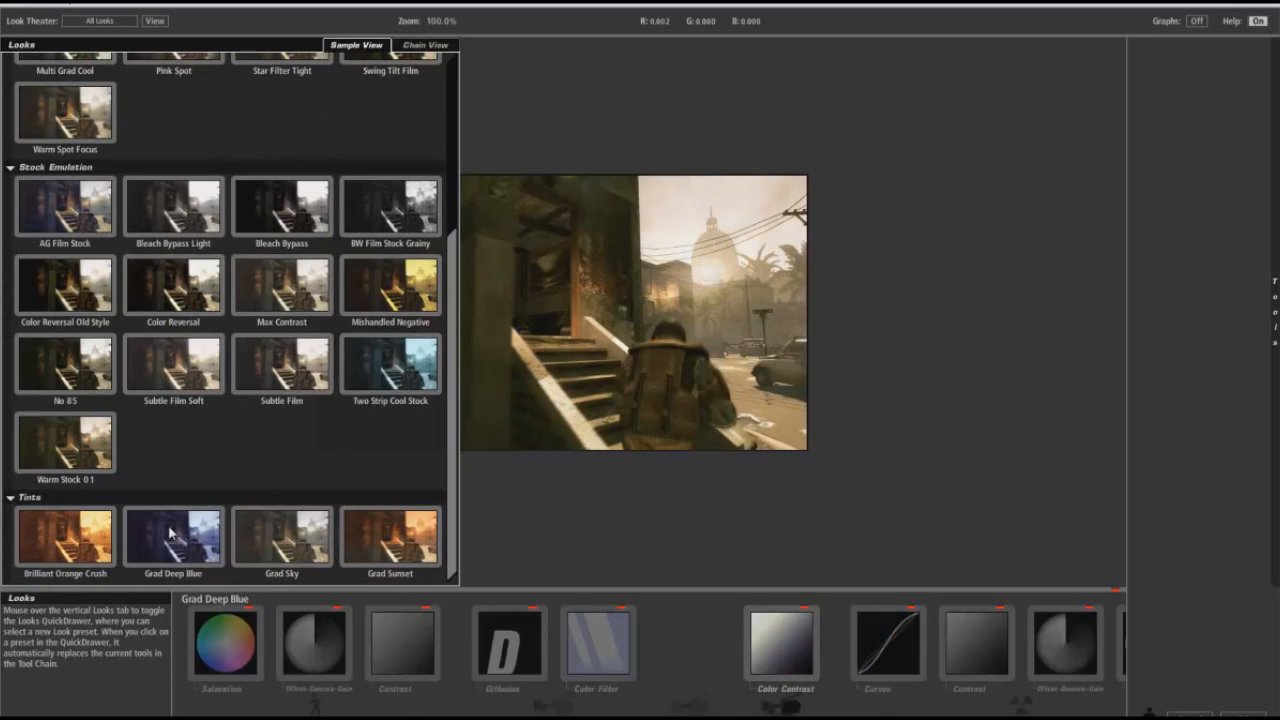
{"action": "left_click", "coordinate": [295, 548]}
{"action": "left_click", "coordinate": [388, 542]}
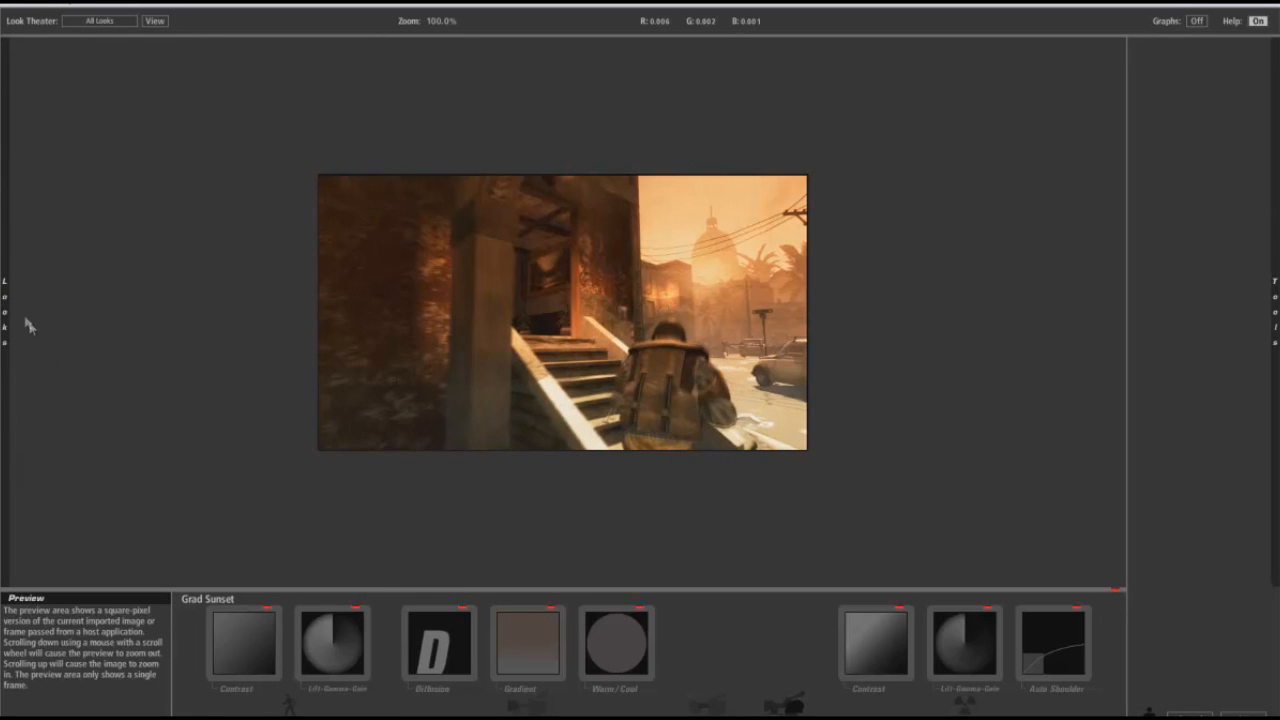
Step: Try the Popular TV presets Crime Scene Alternate, Tropico Wash, Jealous Indigo, Crime Scene, Glamour Gold and Hot and Cold
{"action": "mouse_move", "coordinate": [5, 296]}
{"action": "scroll", "coordinate": [100, 130], "scroll_direction": "up", "scroll_amount": 5}
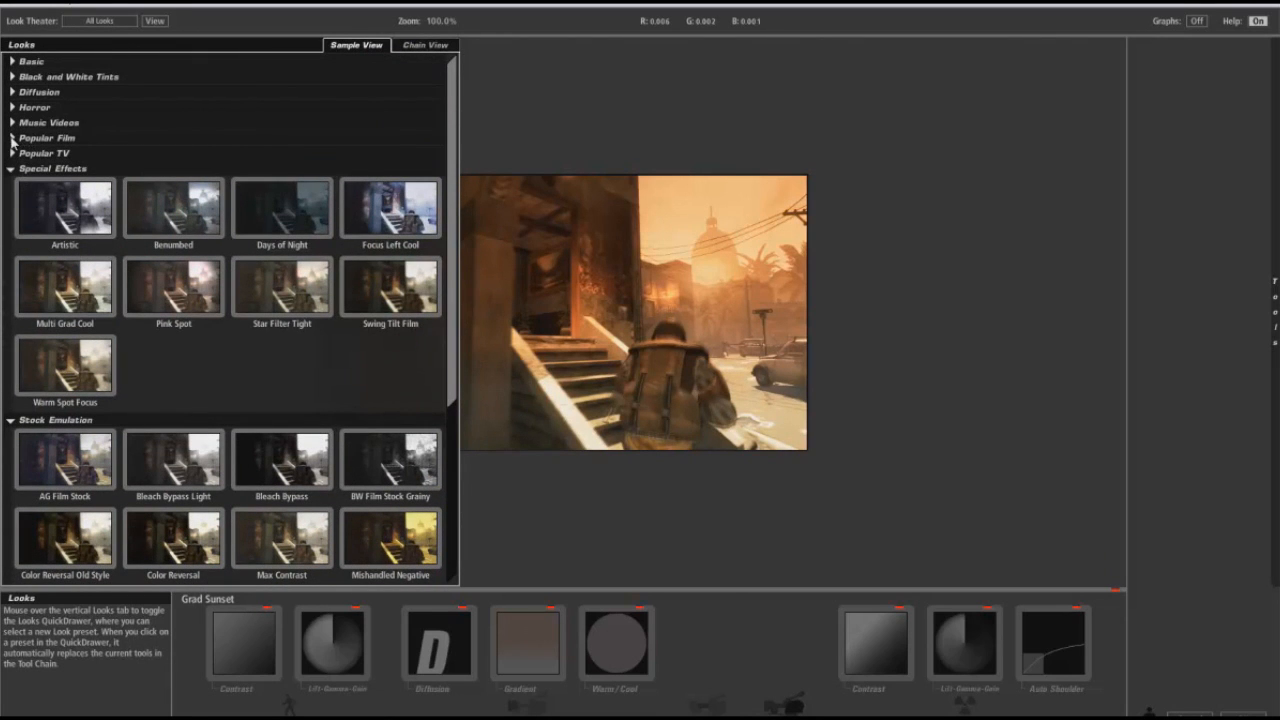
{"action": "left_click", "coordinate": [12, 155]}
{"action": "left_click", "coordinate": [65, 192]}
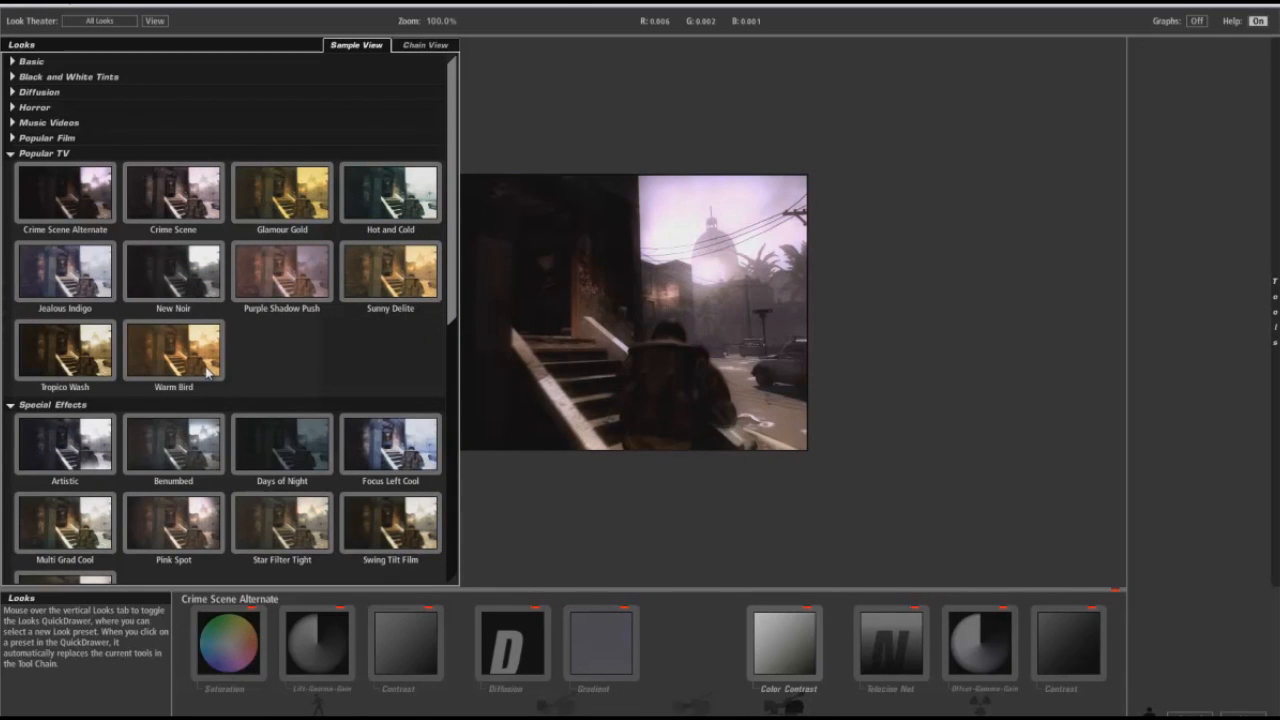
{"action": "left_click", "coordinate": [93, 372]}
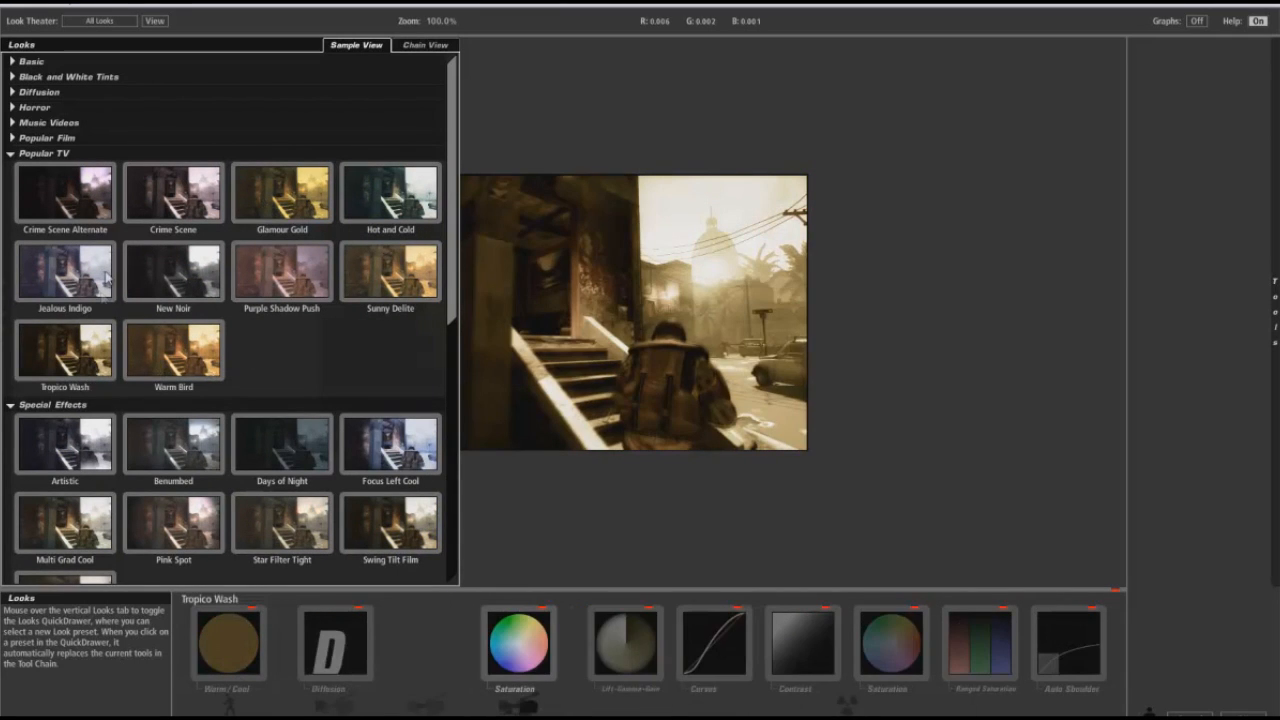
{"action": "left_click", "coordinate": [104, 290]}
{"action": "left_click", "coordinate": [185, 196]}
{"action": "left_click", "coordinate": [300, 196]}
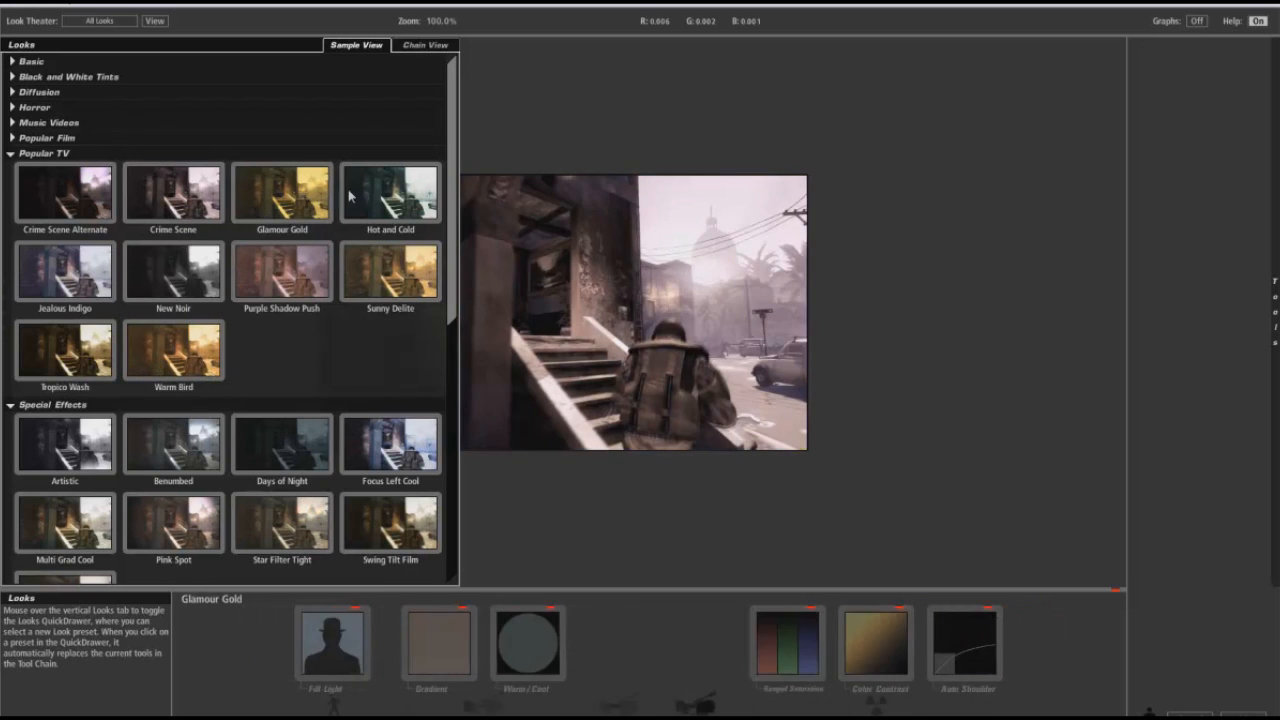
{"action": "left_click", "coordinate": [390, 193]}
Step: Try the Buffalo, Miami and Neo presets from the Popular Film looks
{"action": "left_click", "coordinate": [15, 155]}
{"action": "left_click", "coordinate": [27, 140]}
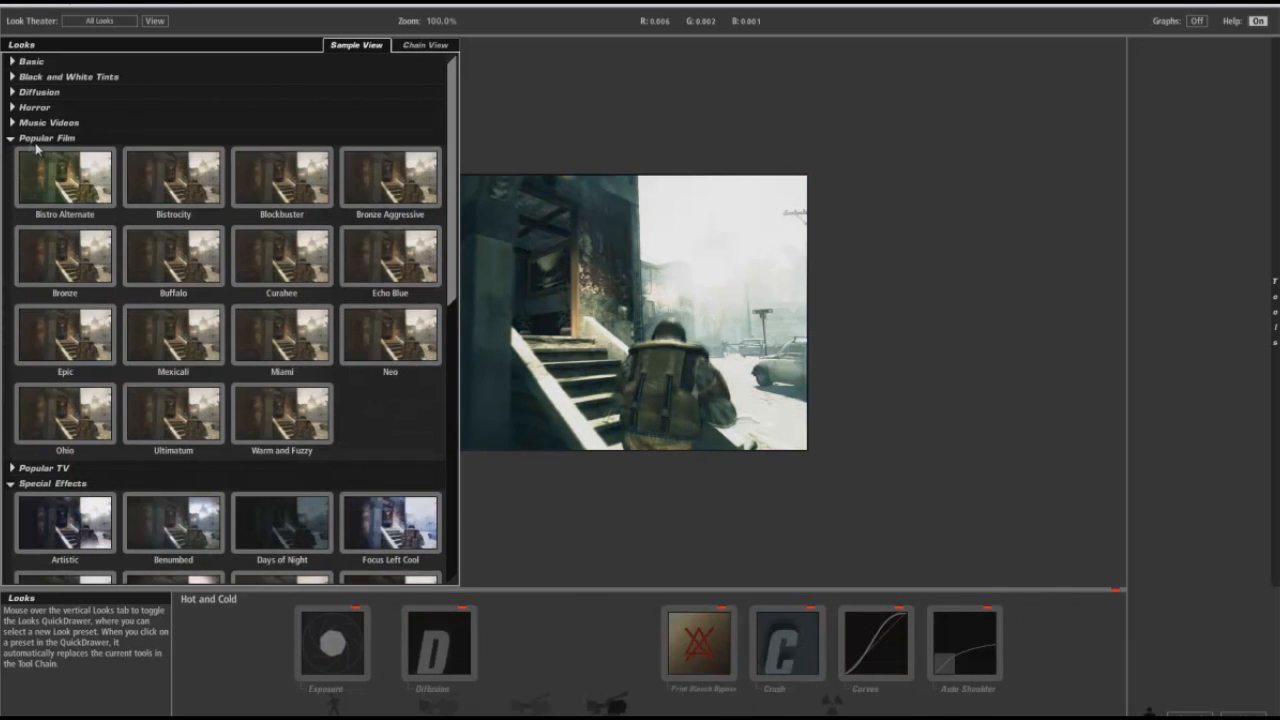
{"action": "left_click", "coordinate": [208, 290]}
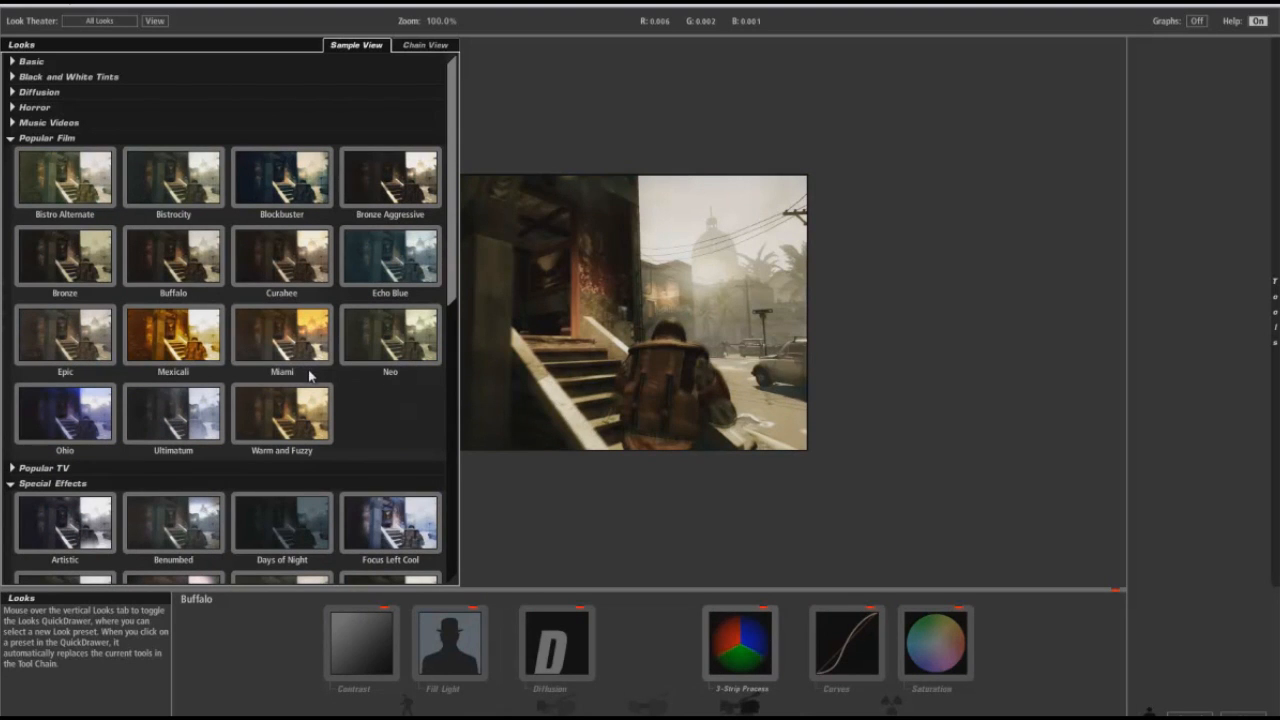
{"action": "left_click", "coordinate": [309, 375]}
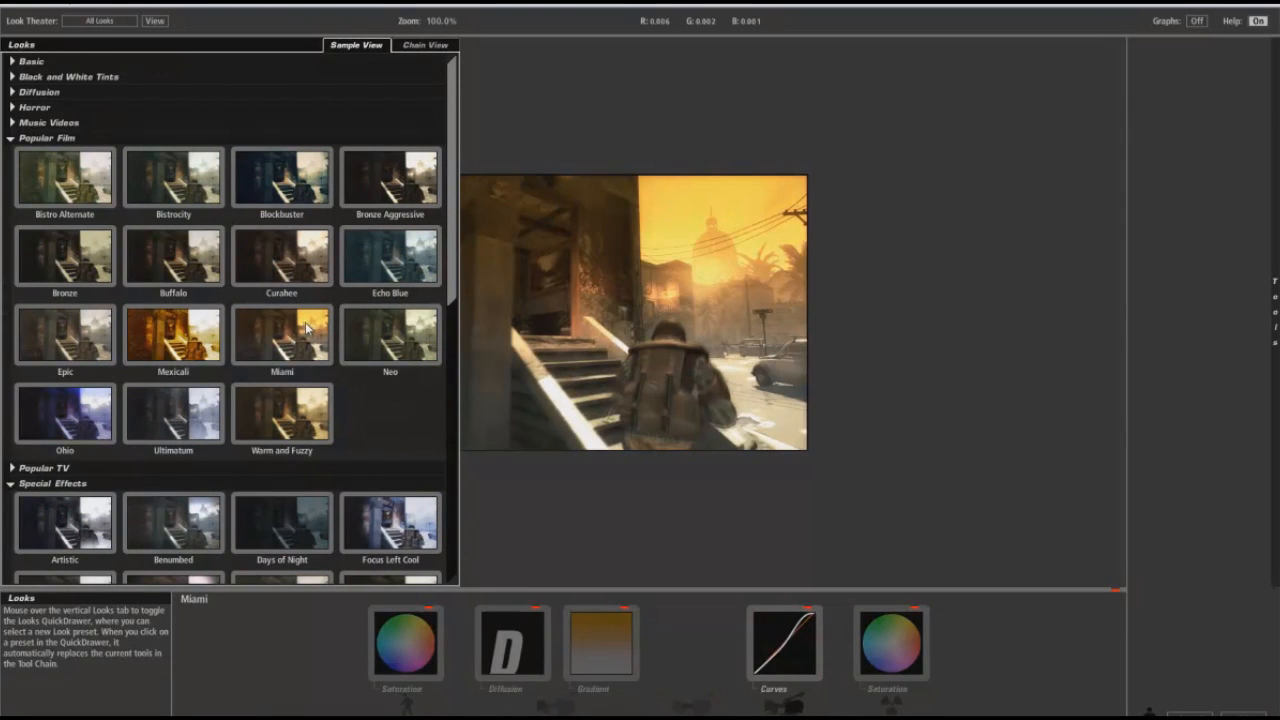
{"action": "left_click", "coordinate": [432, 355]}
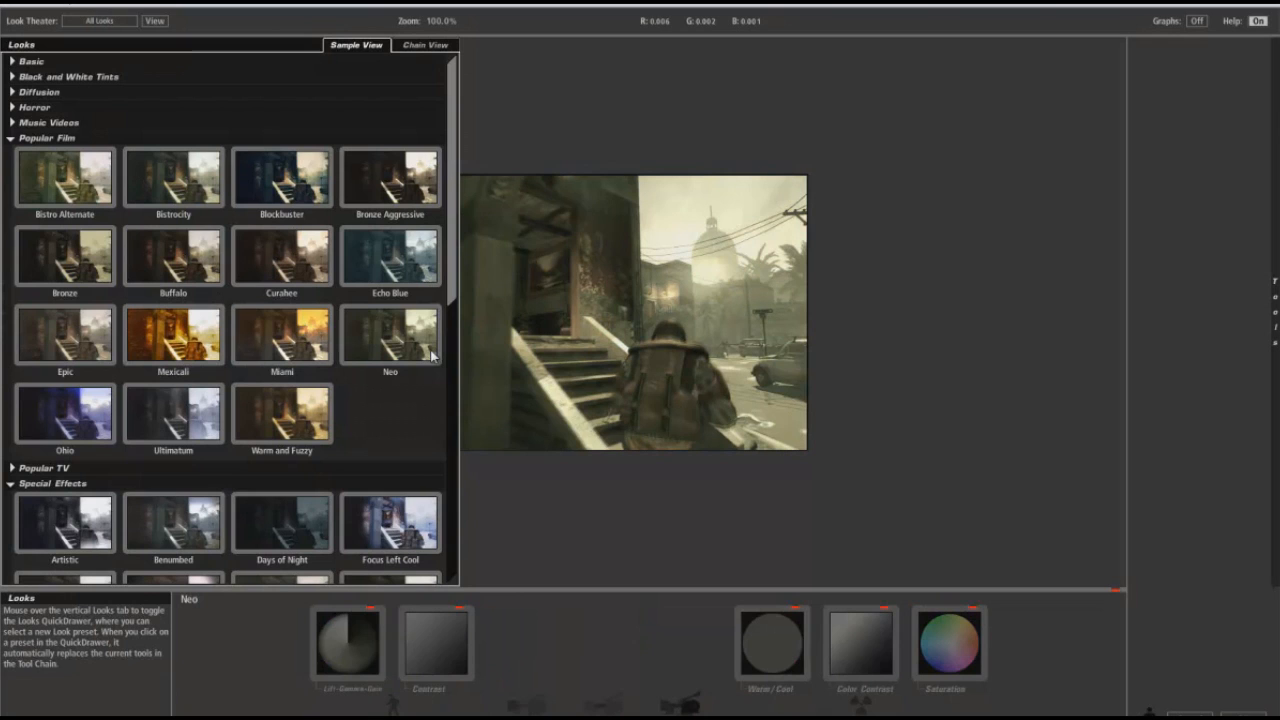
Step: Try the Berlin and Infusion presets from the Music Videos looks
{"action": "left_click", "coordinate": [11, 139]}
{"action": "left_click", "coordinate": [10, 123]}
{"action": "left_click", "coordinate": [173, 163]}
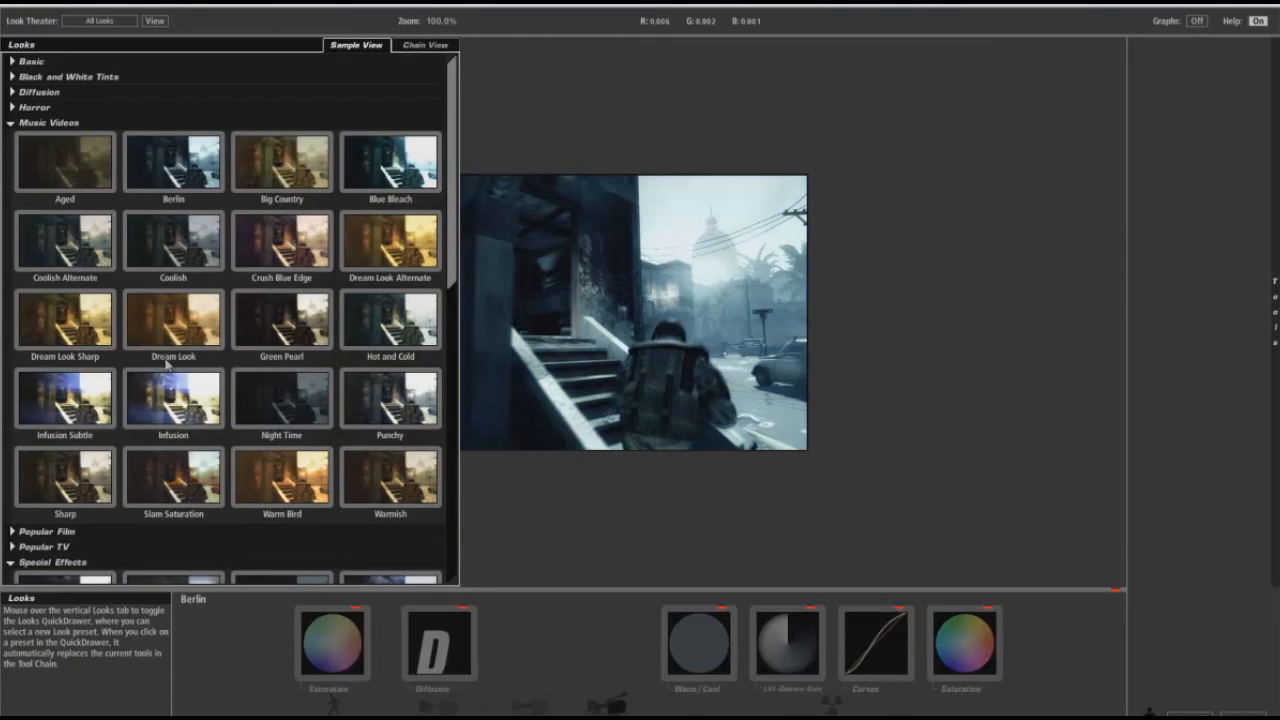
{"action": "left_click", "coordinate": [162, 408]}
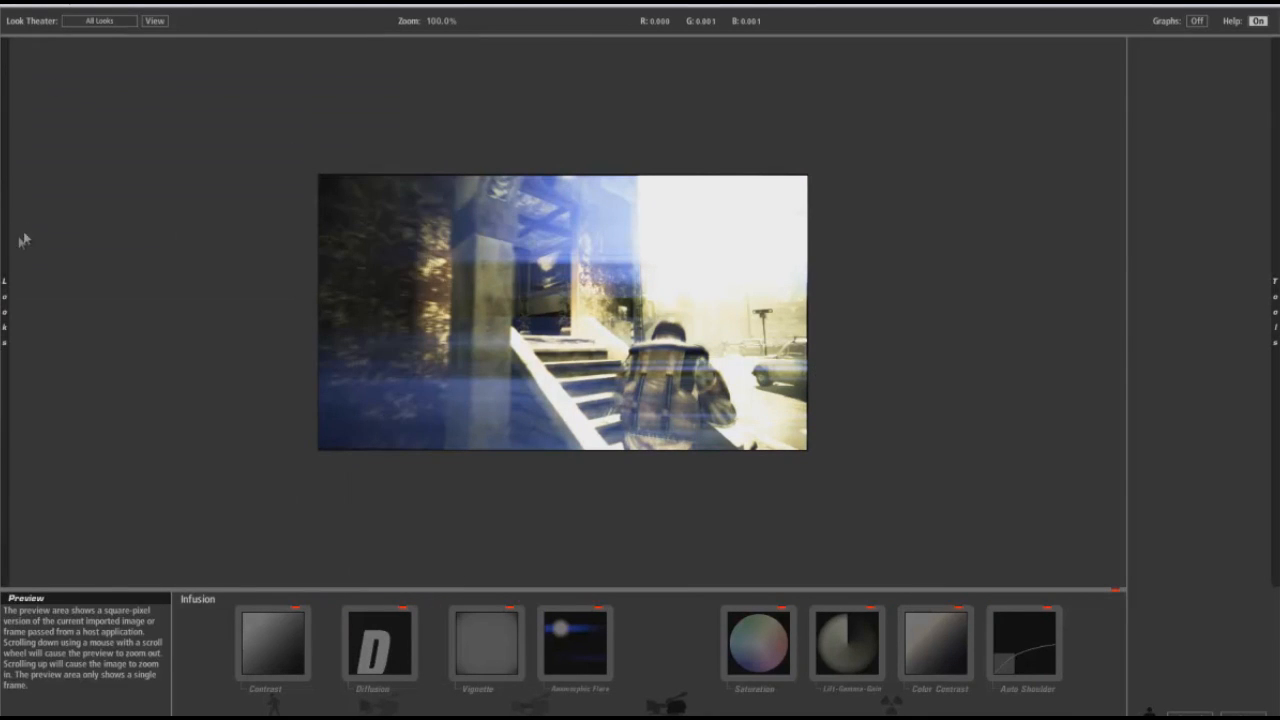
Step: Apply the Swing Tilt Film preset from Special Effects and delete its Swing-Tilt tool from the chain
{"action": "mouse_move", "coordinate": [9, 313]}
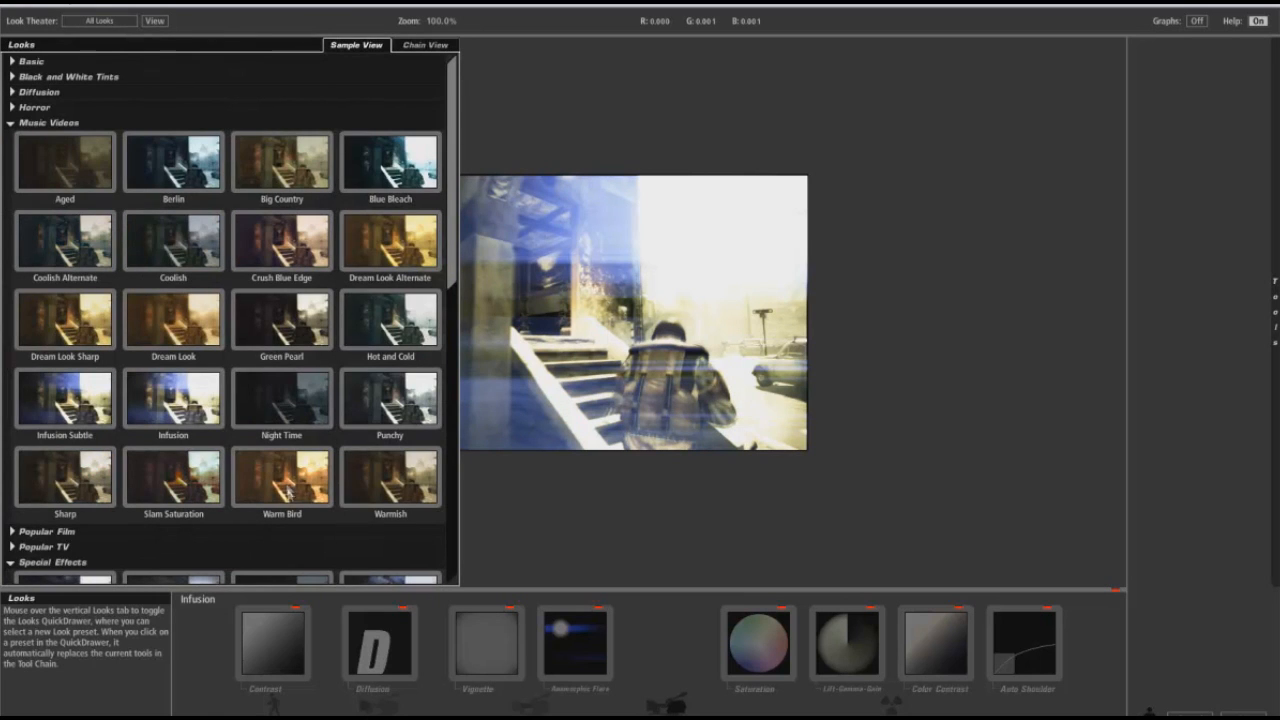
{"action": "scroll", "coordinate": [283, 400], "scroll_direction": "down", "scroll_amount": 5}
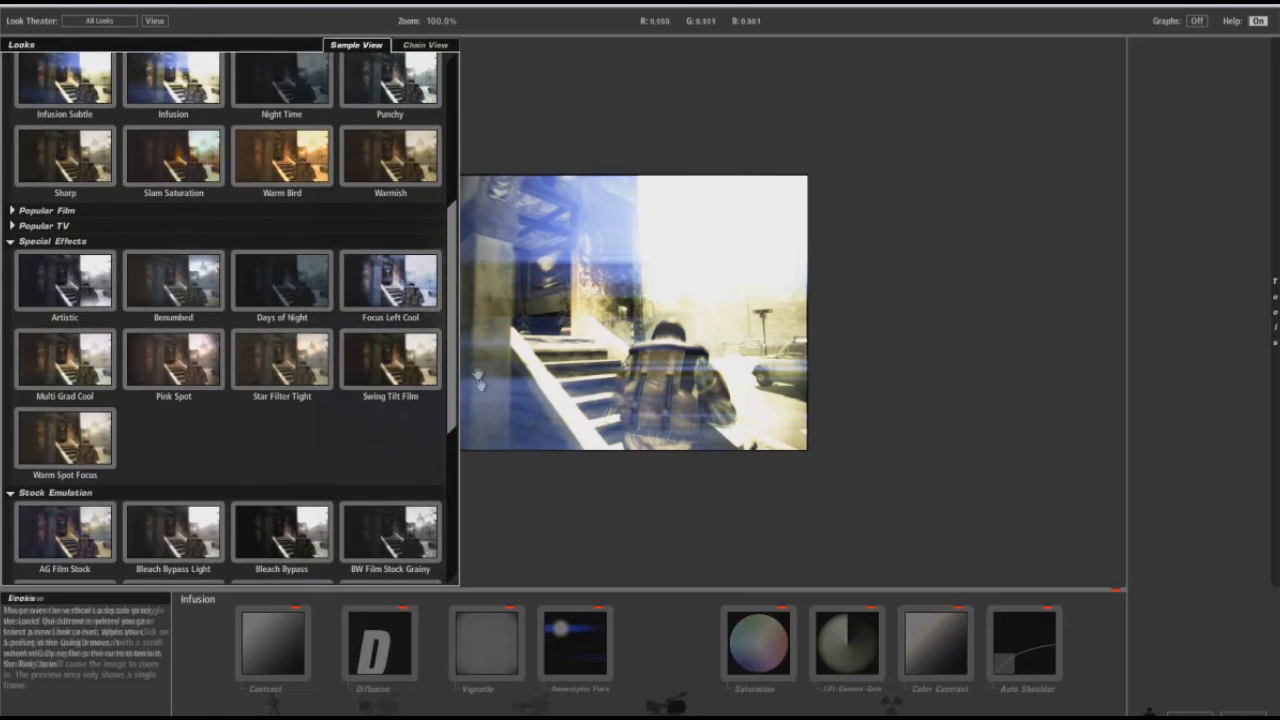
{"action": "left_click", "coordinate": [390, 365]}
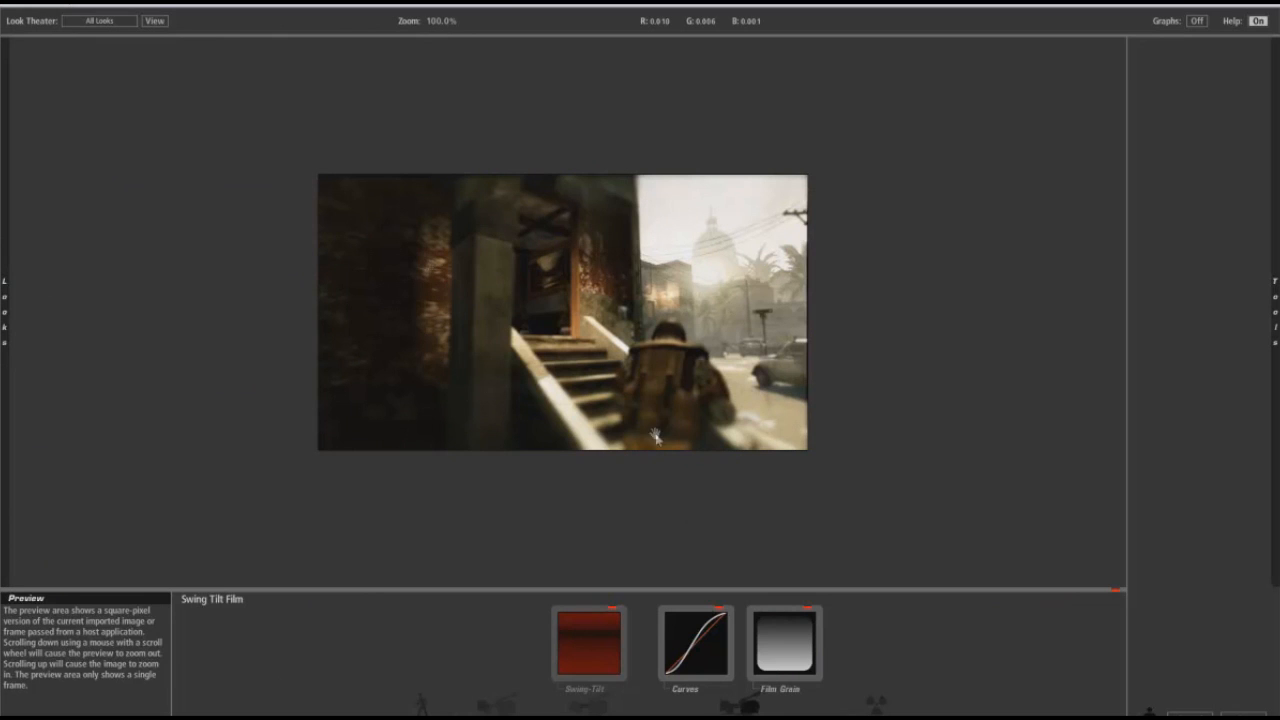
{"action": "left_click", "coordinate": [611, 638]}
{"action": "key", "text": "Delete"}
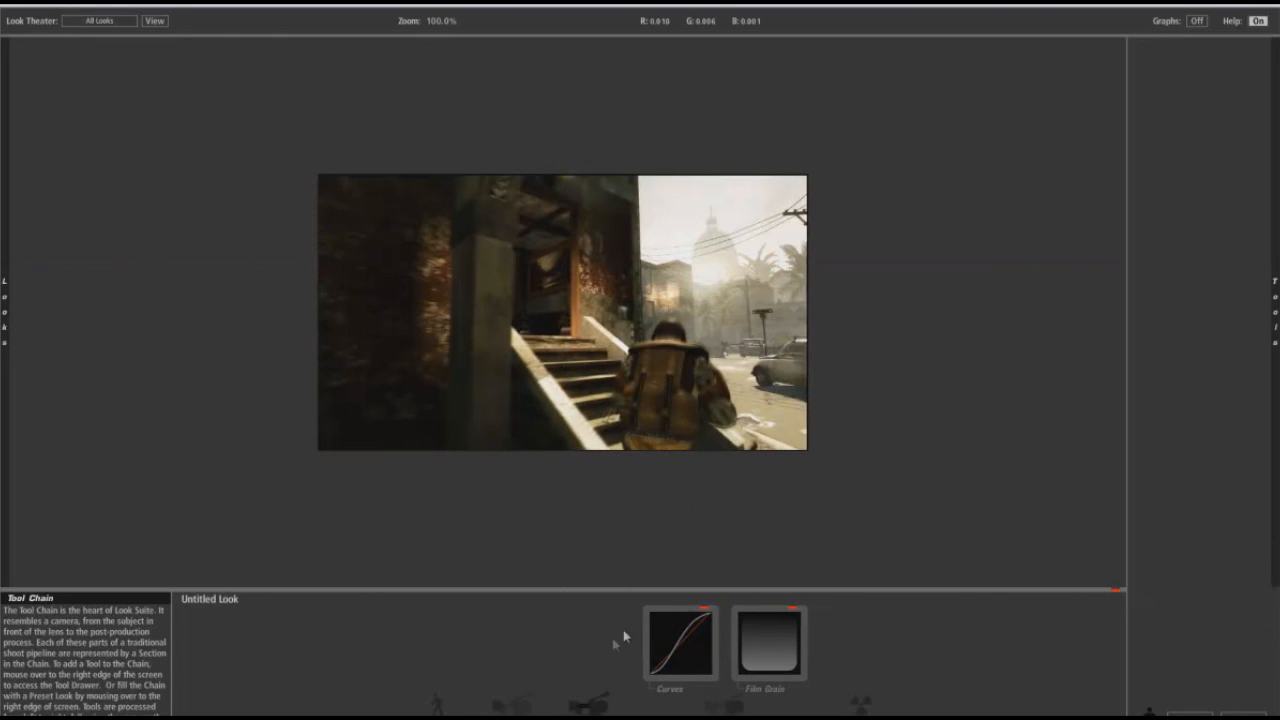
Step: Raise the middle point of the look's RGB curve slightly and lower the point below it a little
{"action": "left_click", "coordinate": [695, 655]}
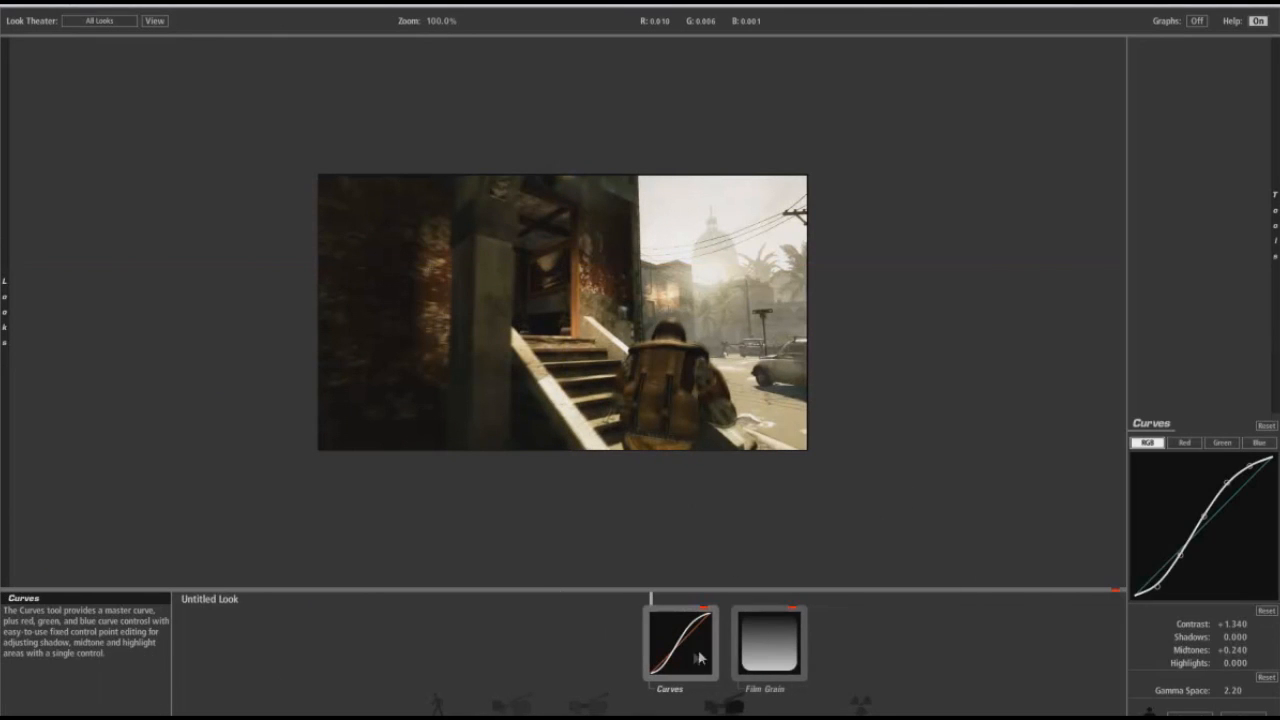
{"action": "left_click_drag", "start_coordinate": [1204, 511], "coordinate": [1200, 505]}
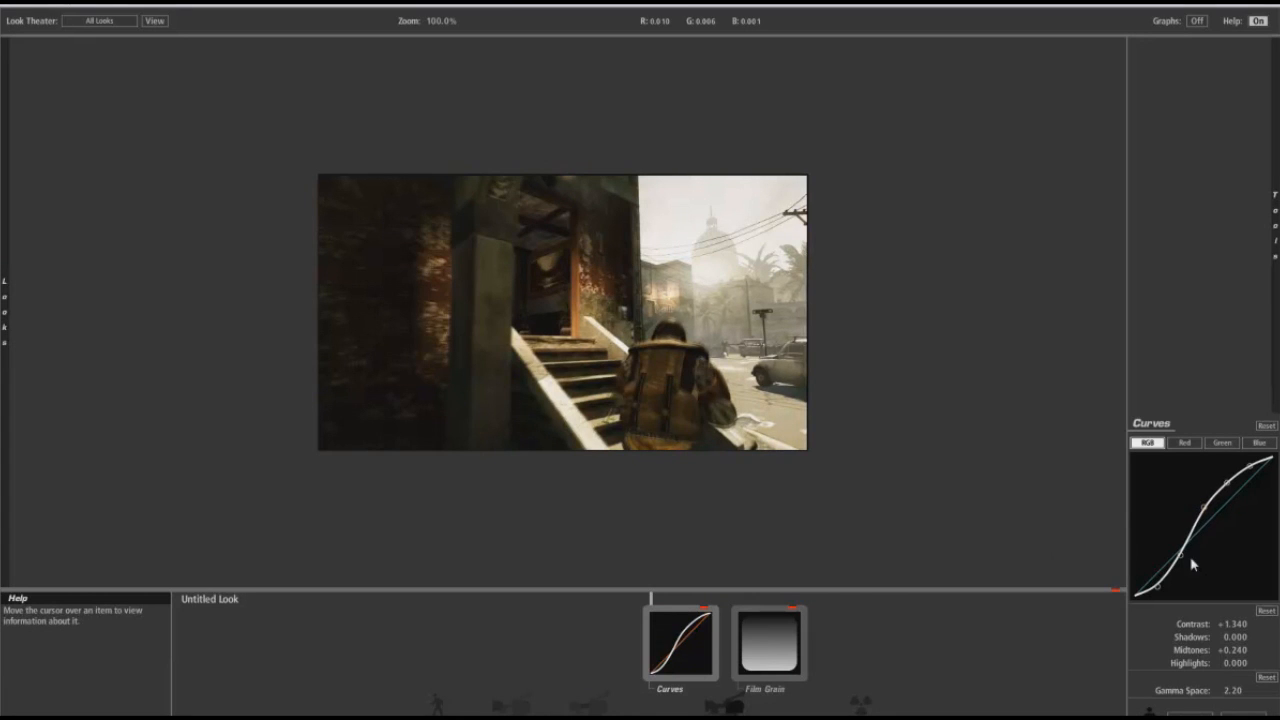
{"action": "left_click_drag", "start_coordinate": [1181, 557], "coordinate": [1179, 558]}
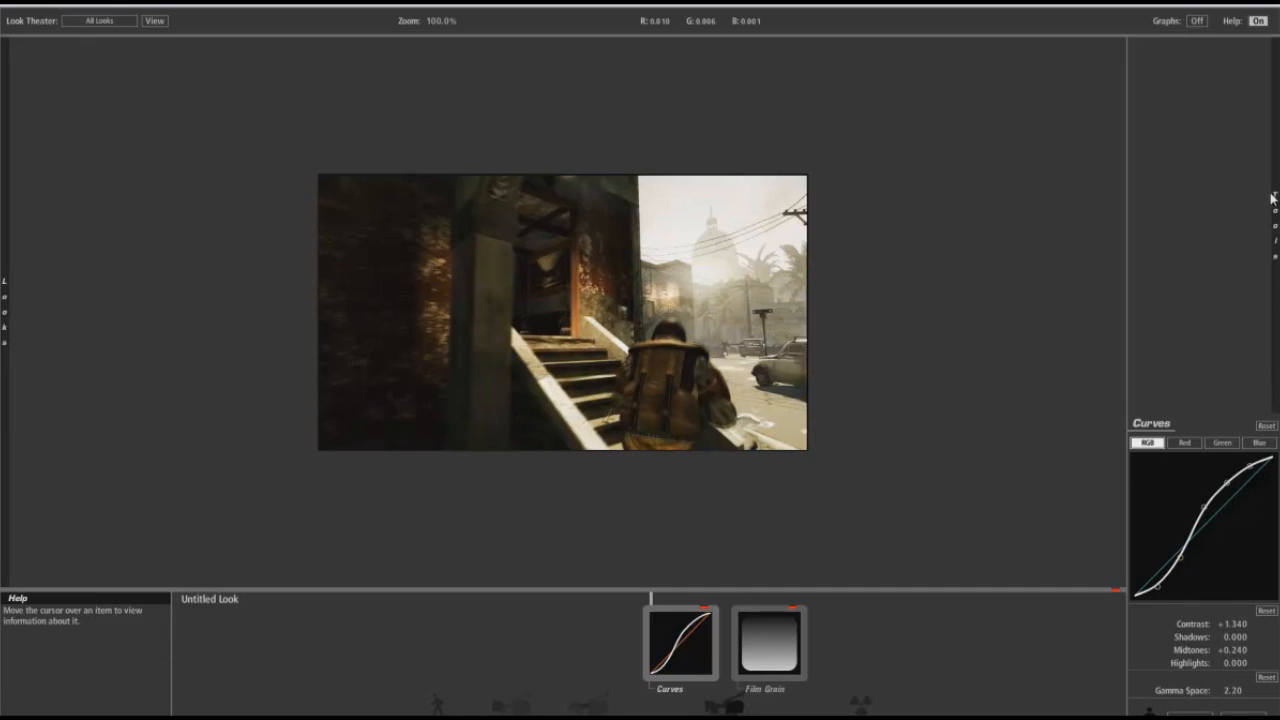
Step: Add the Edge Softness lens tool and resize its circles in the preview to a radius of about 1.538 and spread of about 0.508
{"action": "mouse_move", "coordinate": [1268, 198]}
{"action": "left_click", "coordinate": [1104, 50]}
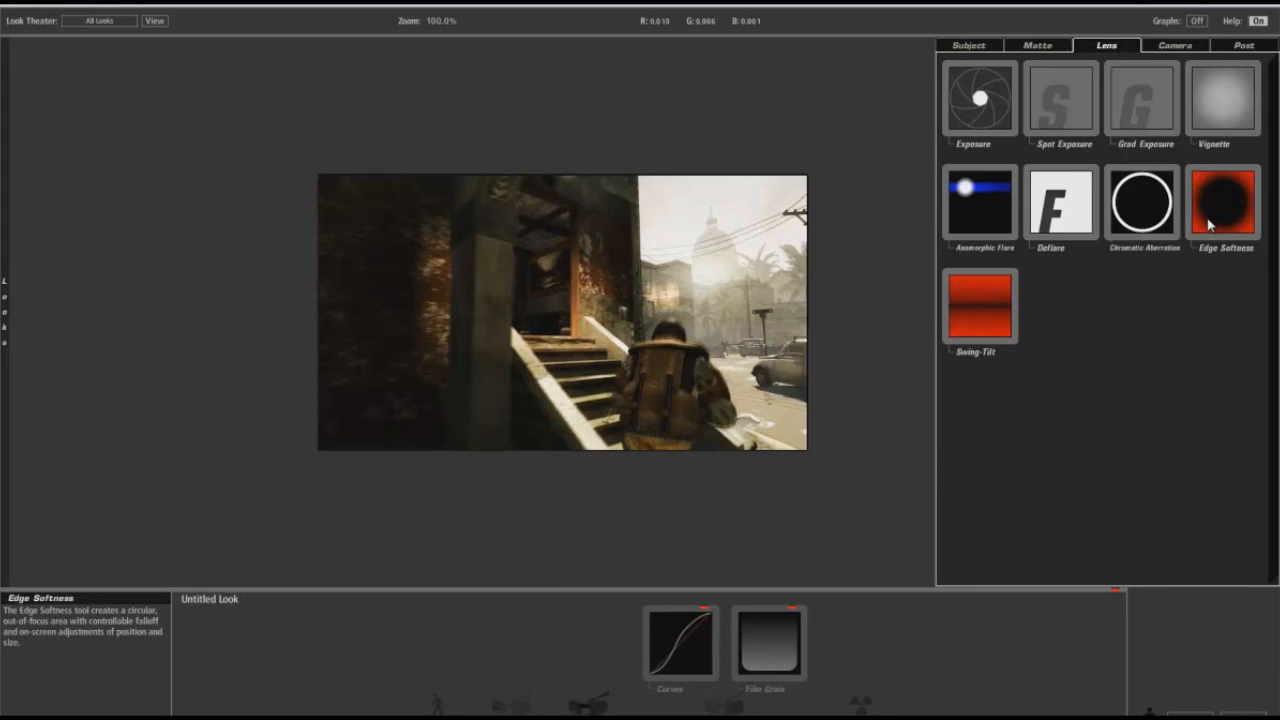
{"action": "left_click_drag", "start_coordinate": [1222, 202], "coordinate": [590, 640]}
{"action": "left_click_drag", "start_coordinate": [688, 367], "coordinate": [725, 453]}
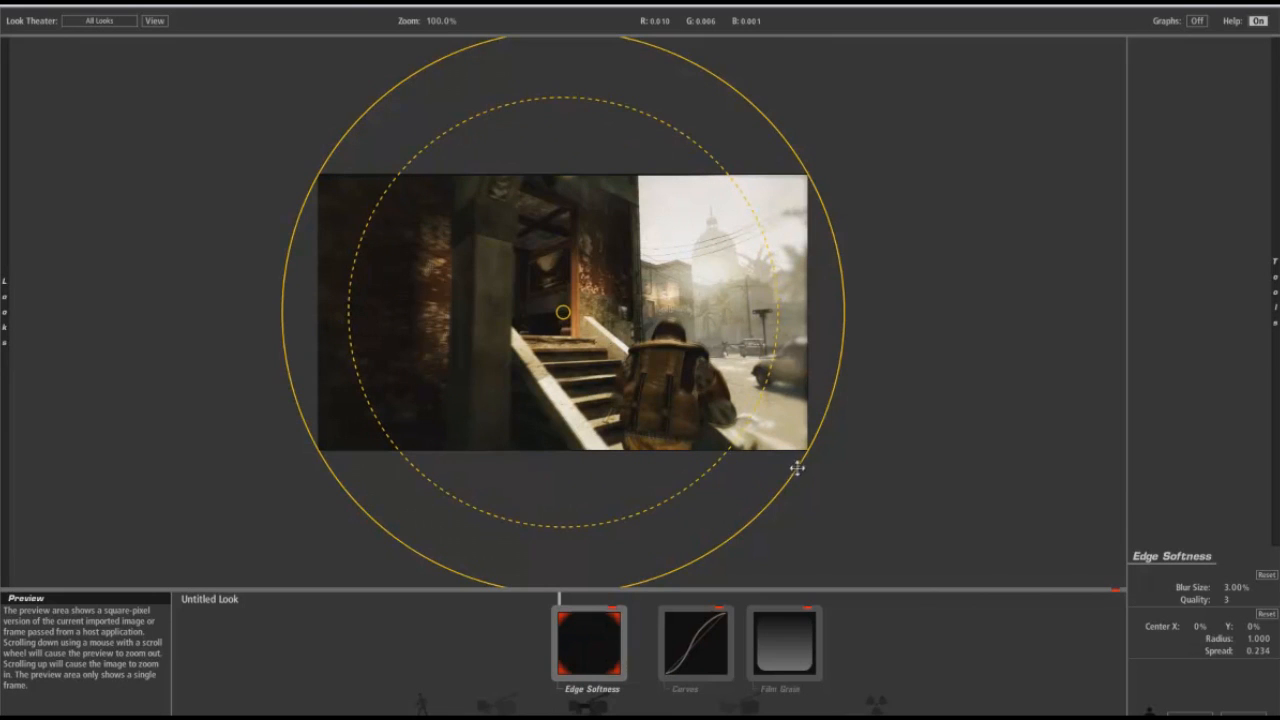
{"action": "left_click_drag", "start_coordinate": [815, 484], "coordinate": [846, 517]}
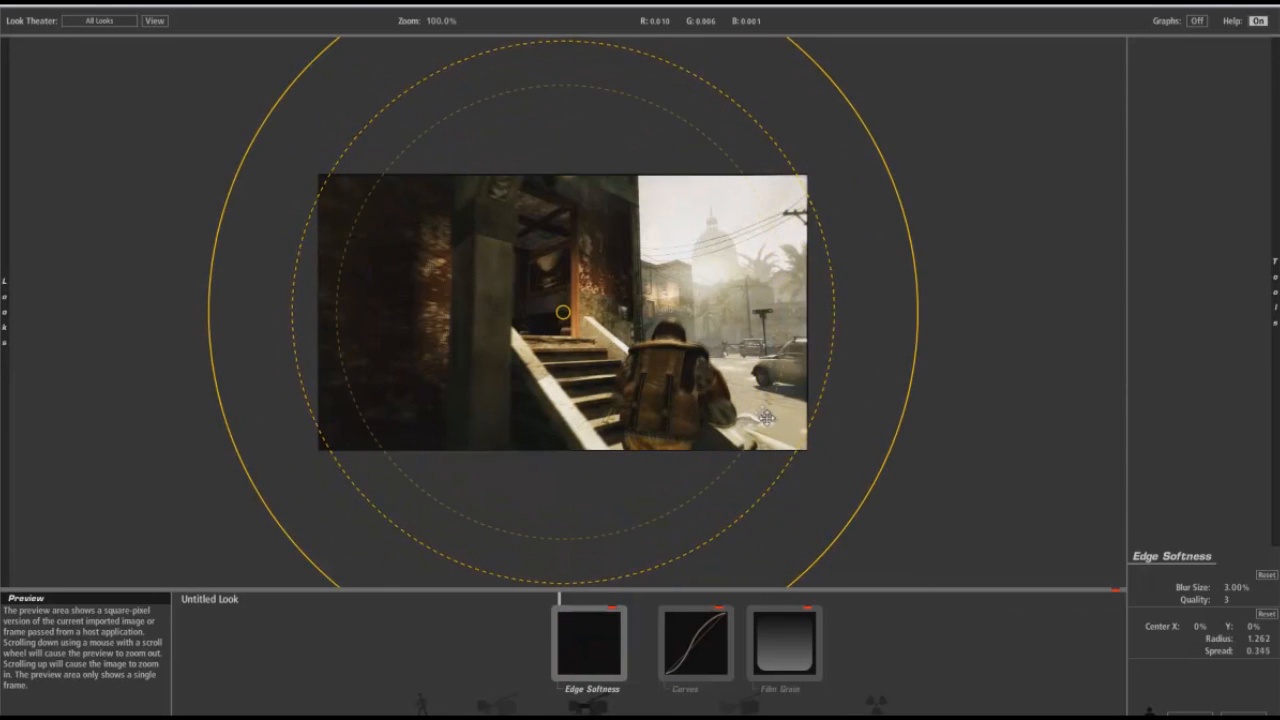
{"action": "mouse_move", "coordinate": [752, 402]}
{"action": "left_mouse_down"}
{"action": "mouse_move", "coordinate": [716, 452]}
{"action": "mouse_move", "coordinate": [755, 415]}
{"action": "left_mouse_up"}
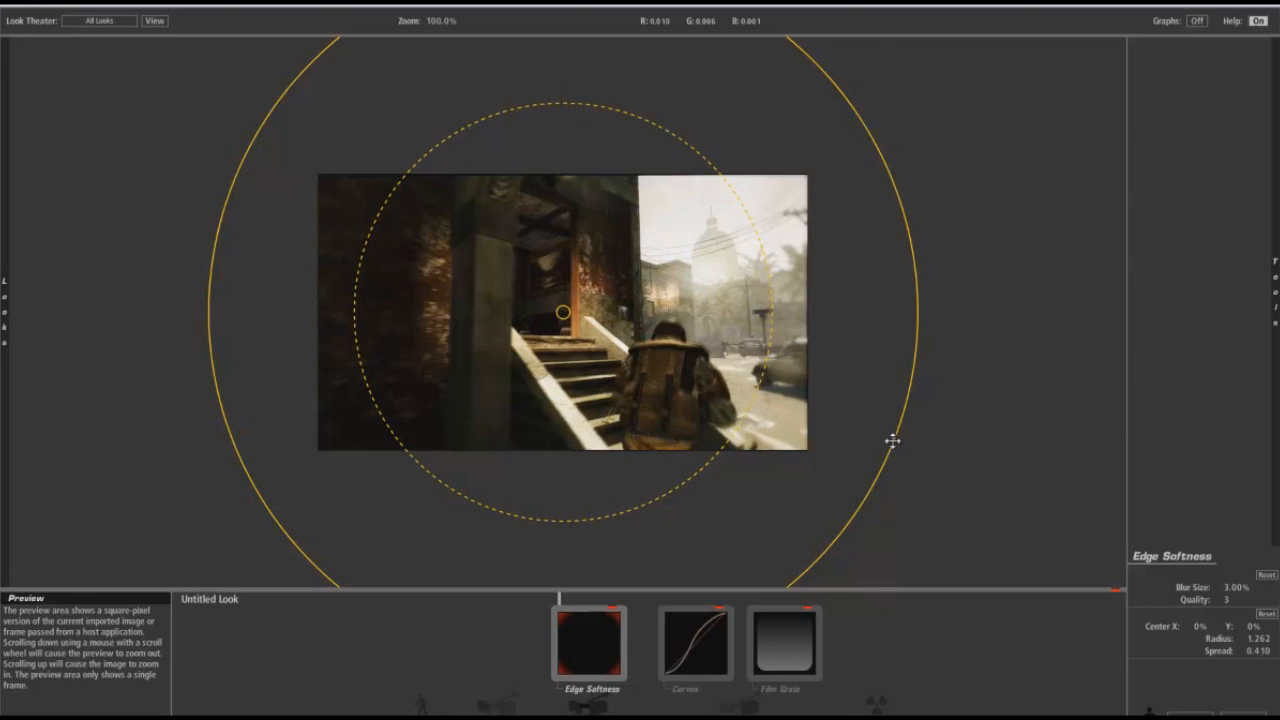
{"action": "left_click_drag", "start_coordinate": [892, 440], "coordinate": [957, 489]}
{"action": "left_click_drag", "start_coordinate": [783, 441], "coordinate": [722, 397]}
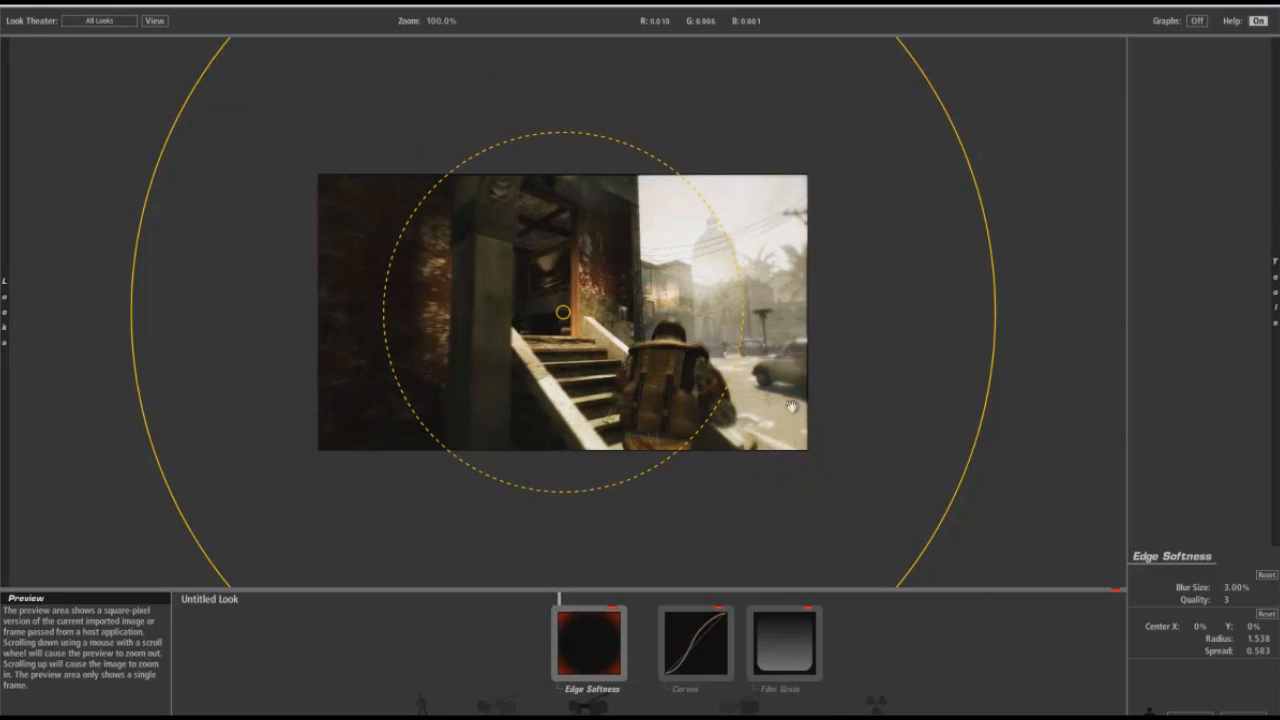
{"action": "left_click_drag", "start_coordinate": [740, 358], "coordinate": [766, 381]}
Step: Add the Vignette lens tool and enlarge its circle in the preview to a radius of about 1.384
{"action": "mouse_move", "coordinate": [1277, 178]}
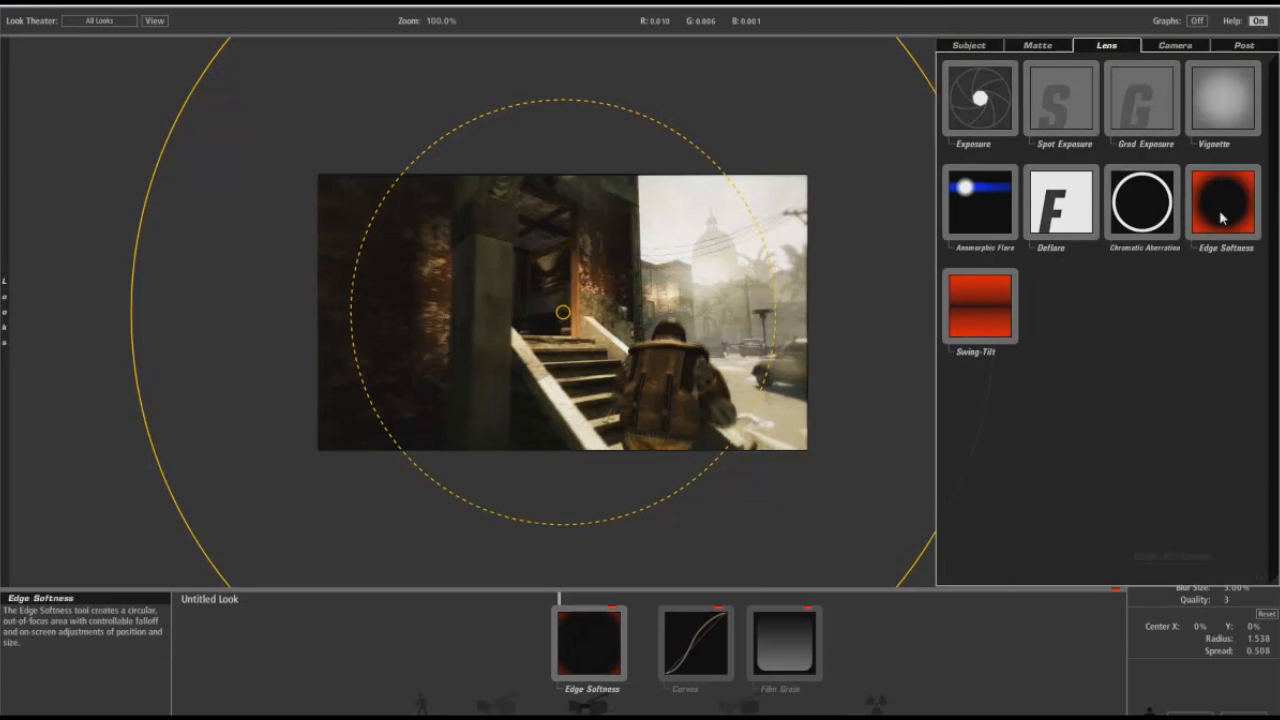
{"action": "double_click", "coordinate": [1216, 111]}
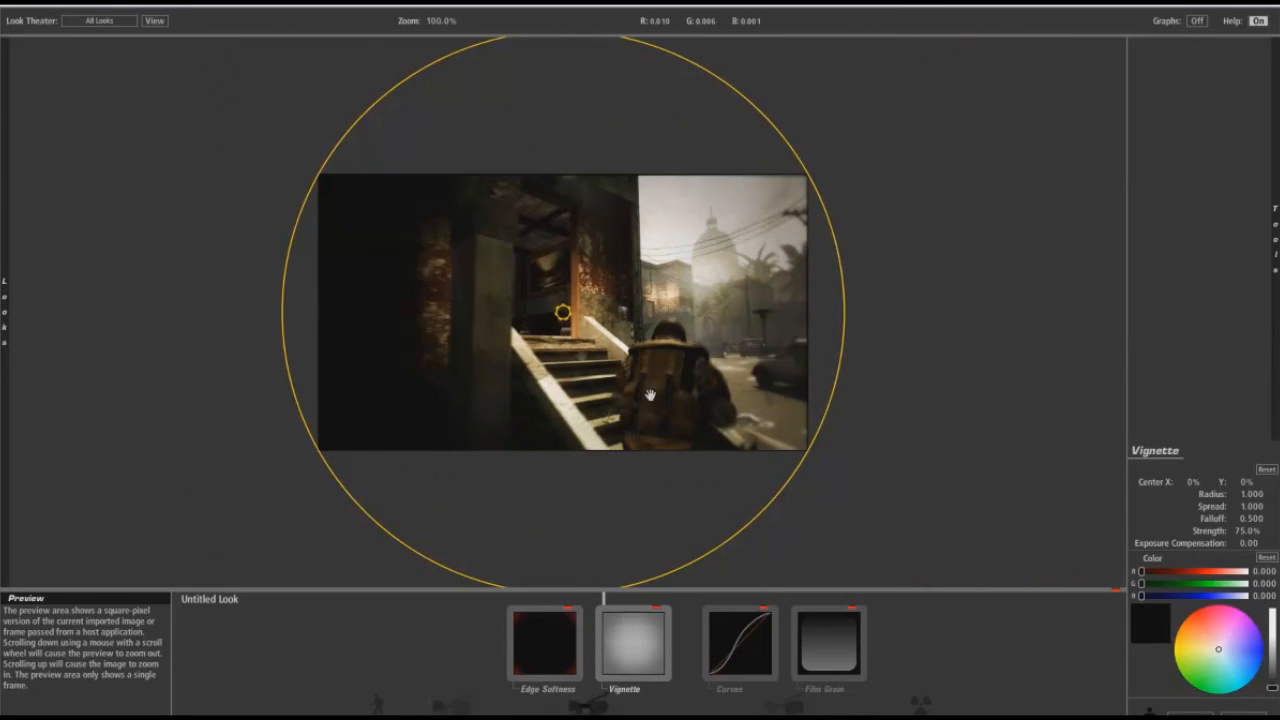
{"action": "left_click_drag", "start_coordinate": [823, 420], "coordinate": [915, 477]}
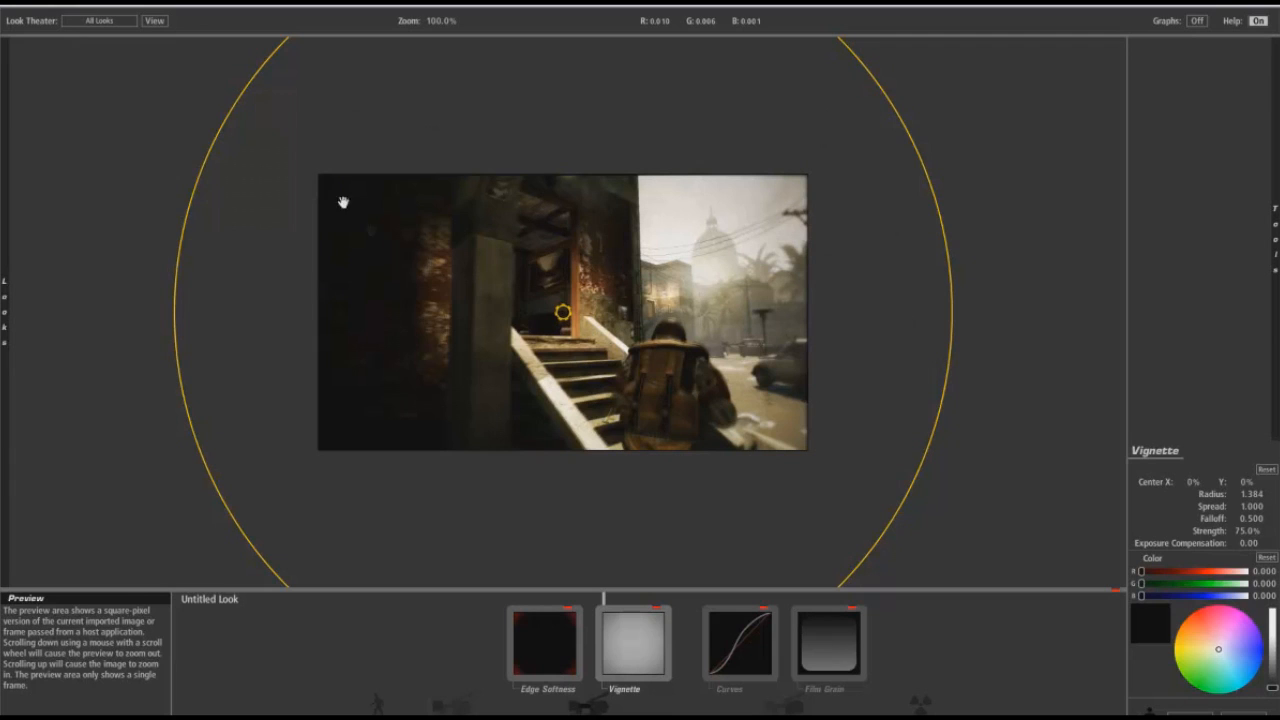
Step: Try the Exposure lens tool at -1.10 stops, and delete it from the look's chain
{"action": "mouse_move", "coordinate": [1270, 250]}
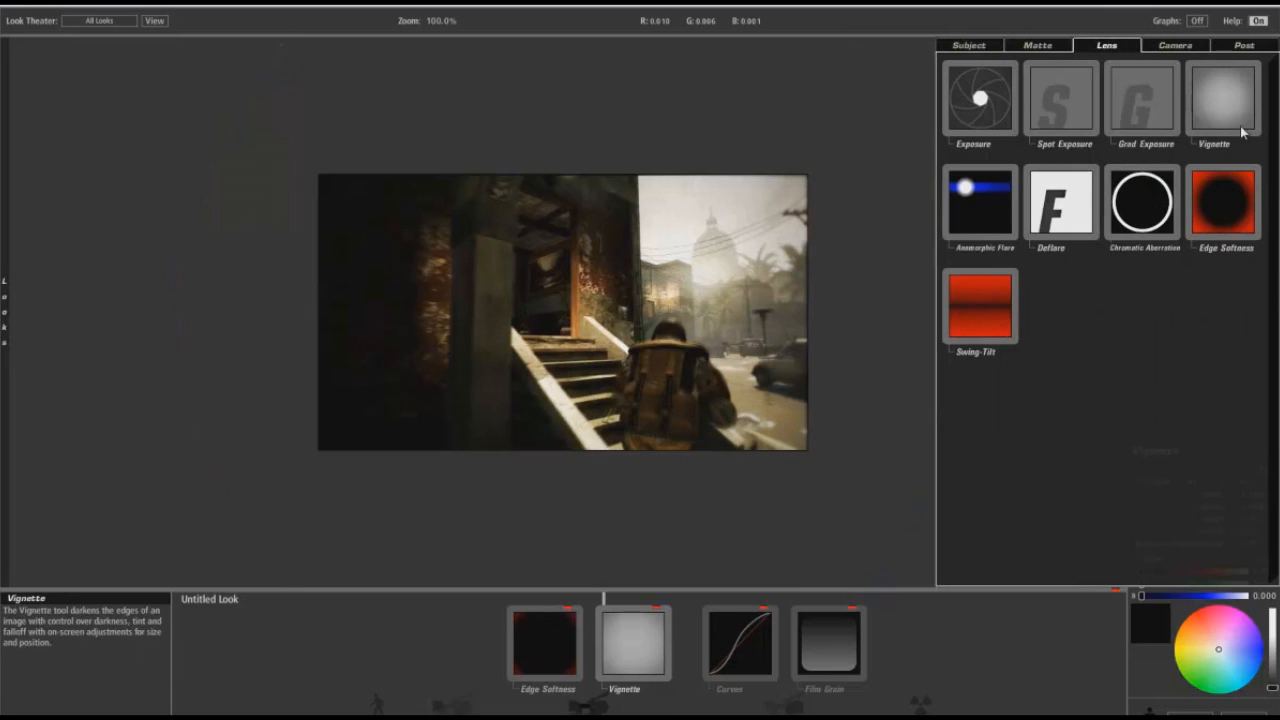
{"action": "double_click", "coordinate": [982, 105]}
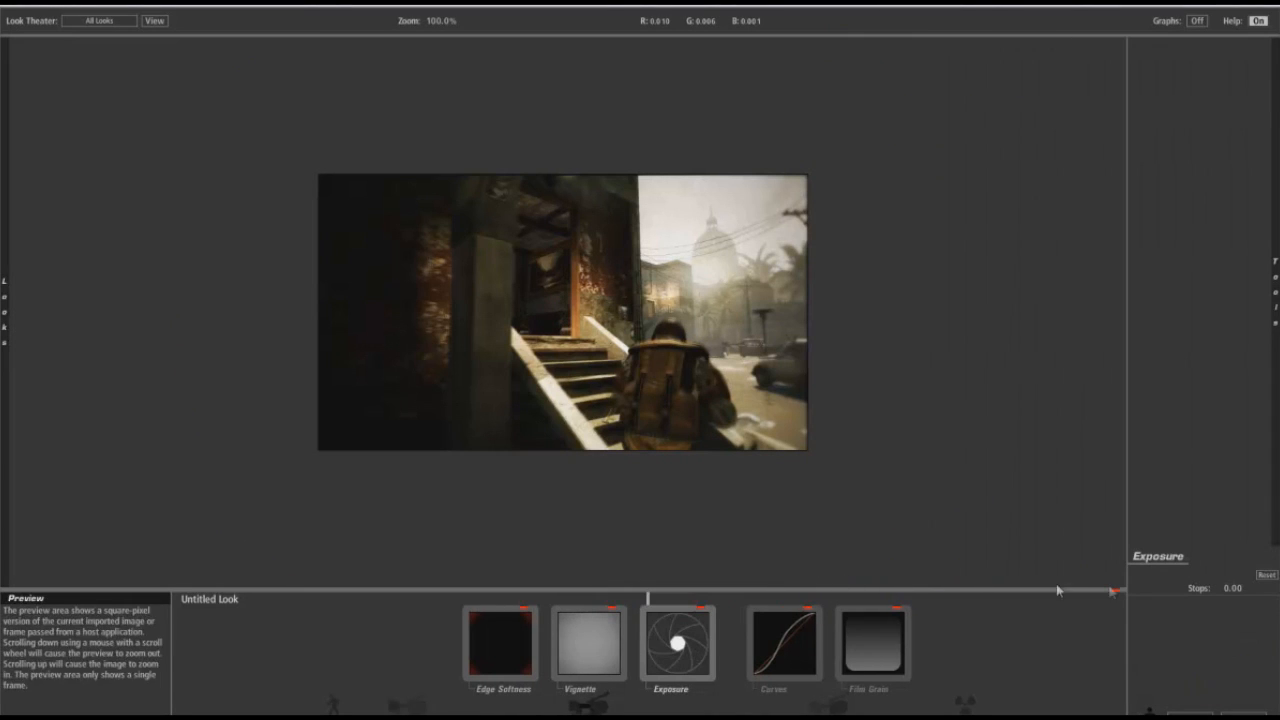
{"action": "mouse_move", "coordinate": [1240, 588]}
{"action": "left_mouse_down"}
{"action": "mouse_move", "coordinate": [1263, 586]}
{"action": "mouse_move", "coordinate": [1224, 588]}
{"action": "left_mouse_up"}
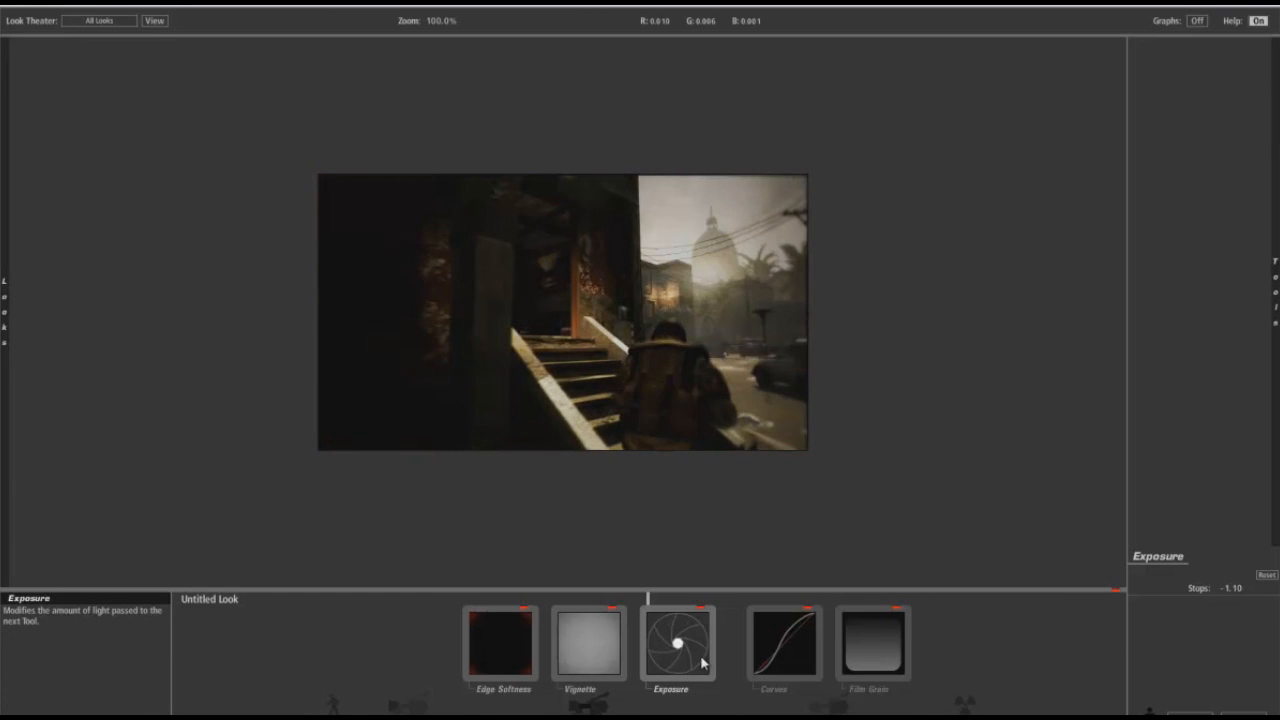
{"action": "key", "text": "Delete"}
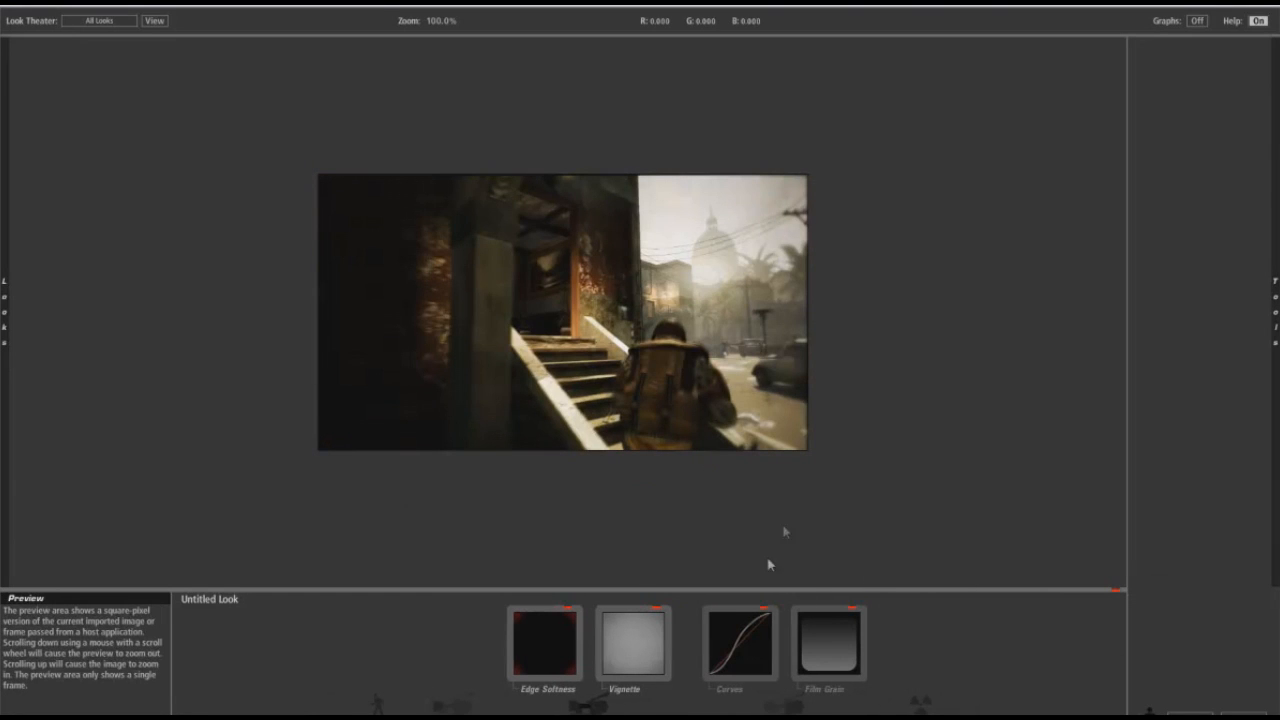
Step: Accept the finished look and RAM preview the graded footage, stopping at frame 0;00;05;12
{"action": "left_click", "coordinate": [1243, 713]}
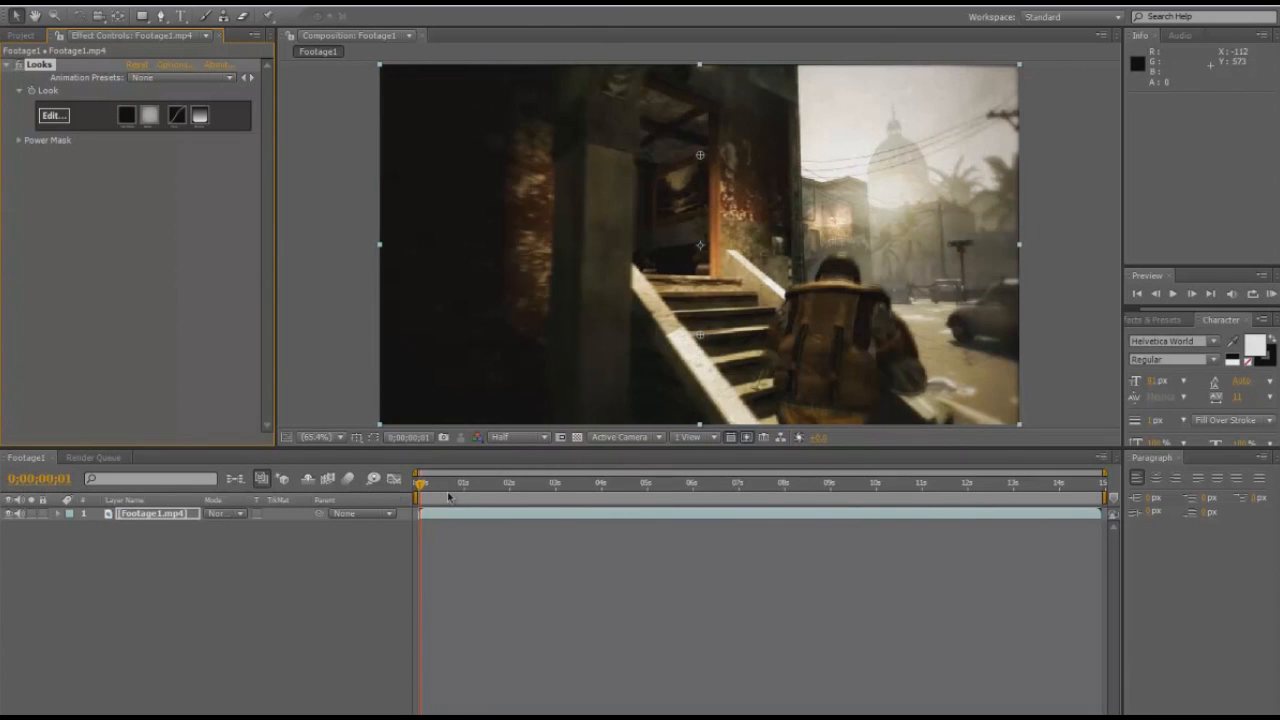
{"action": "left_click", "coordinate": [1272, 294]}
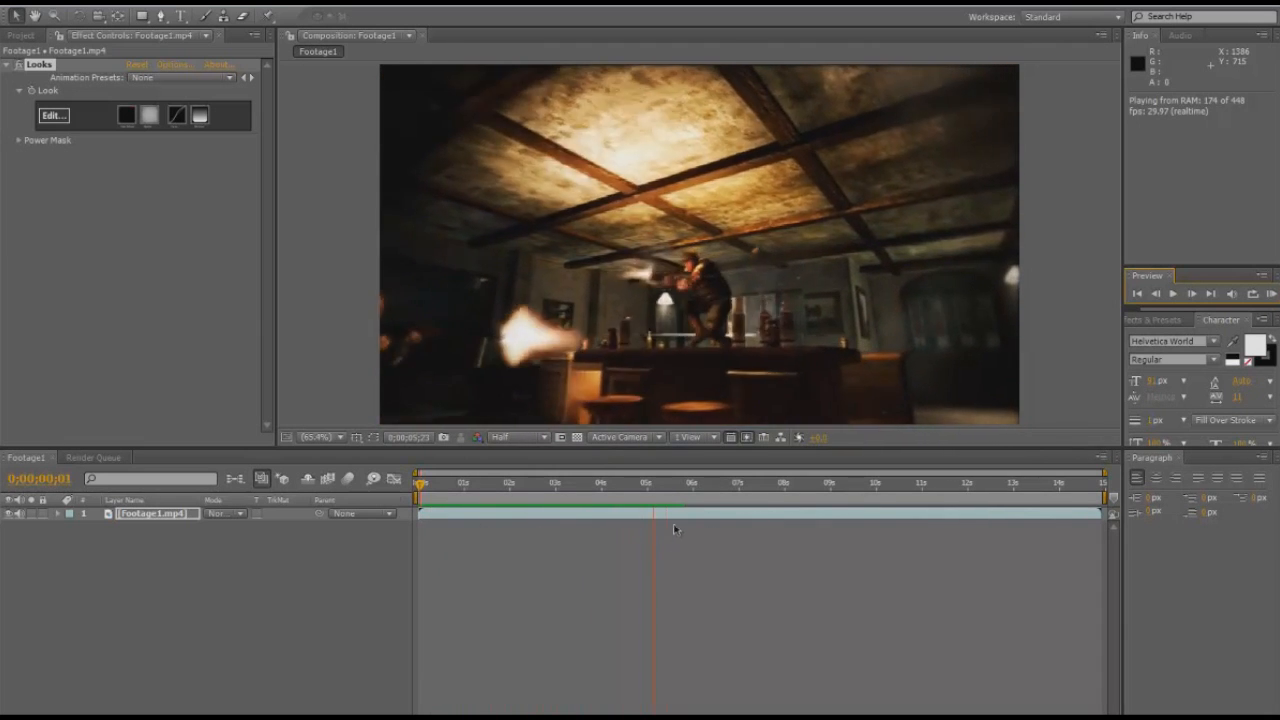
{"action": "left_click", "coordinate": [663, 484]}
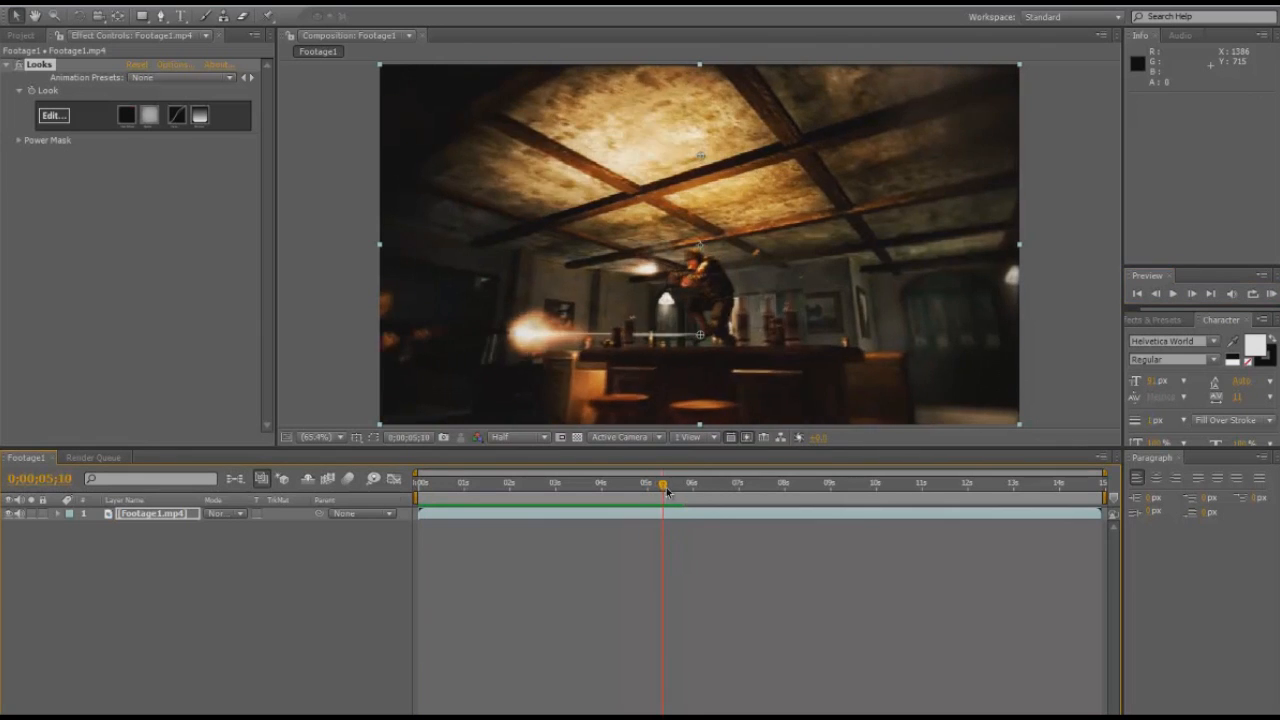
{"action": "key", "text": "Page_Down"}
{"action": "key", "text": "Page_Down"}
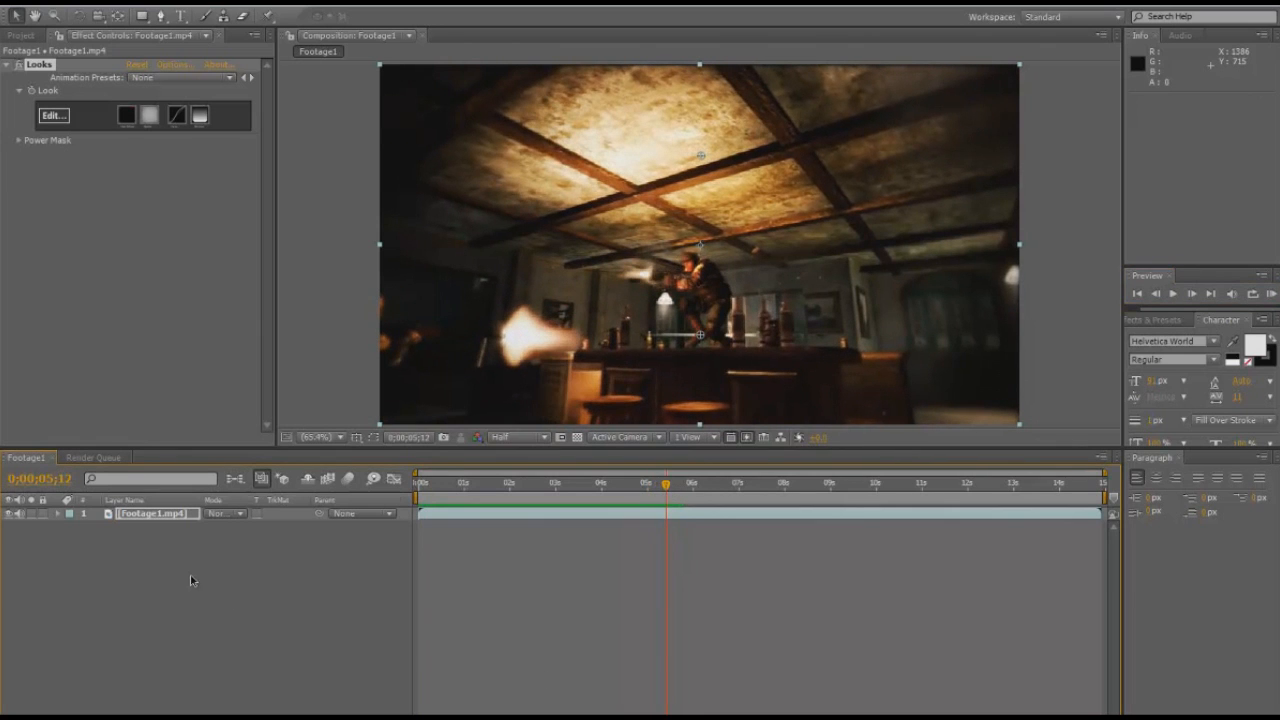
Step: Toggle the Looks effect on the Footage1.mp4 layer off and on to compare the graded and original frame
{"action": "left_click", "coordinate": [69, 514]}
{"action": "left_click", "coordinate": [58, 514]}
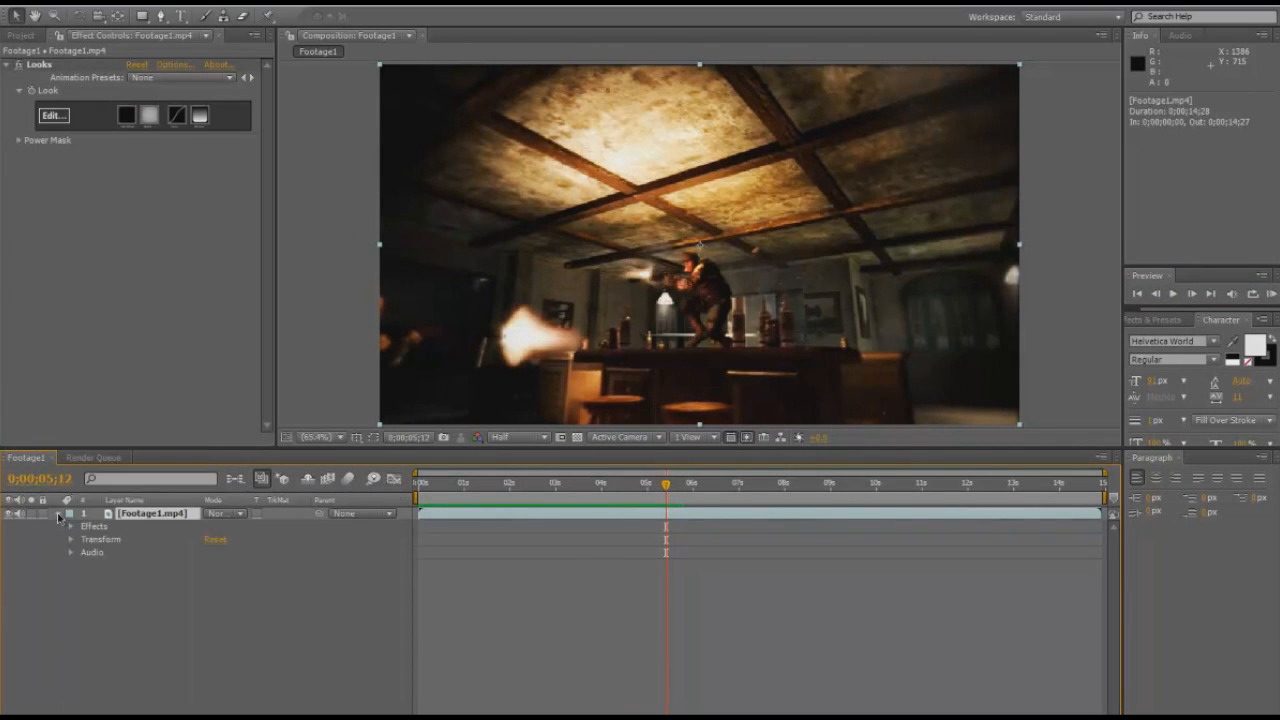
{"action": "left_click", "coordinate": [71, 527]}
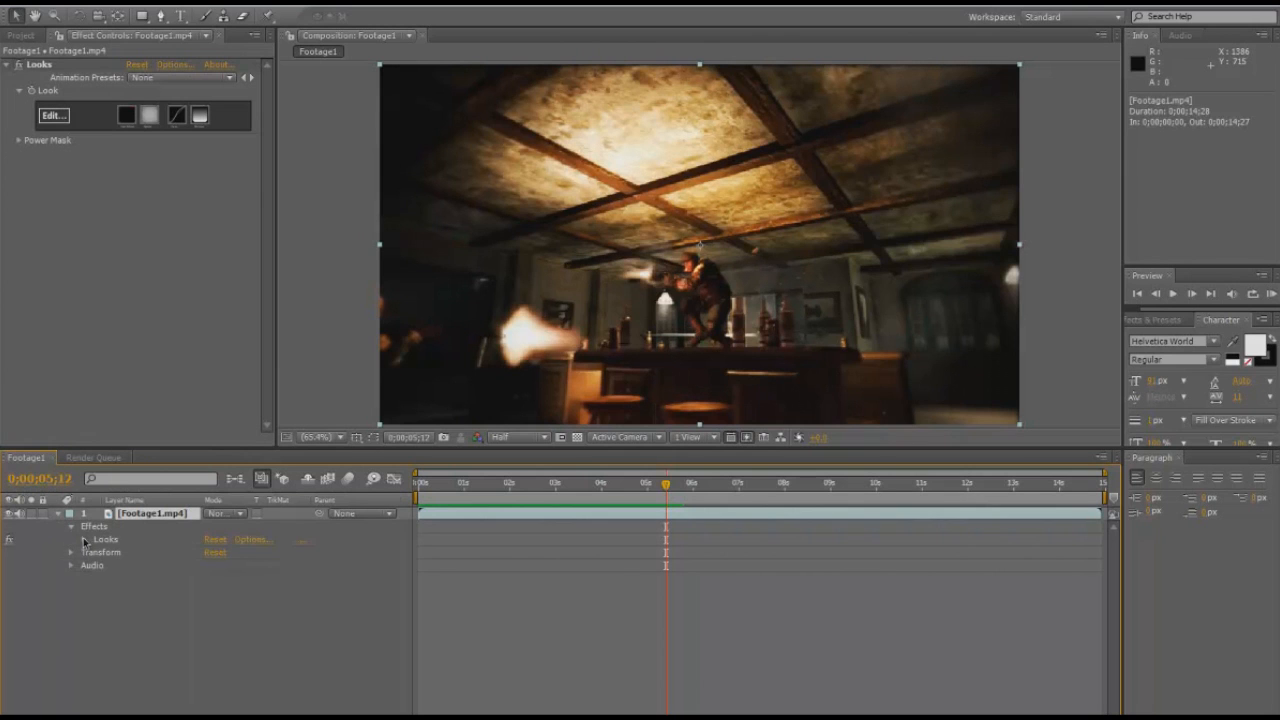
{"action": "left_click", "coordinate": [9, 540]}
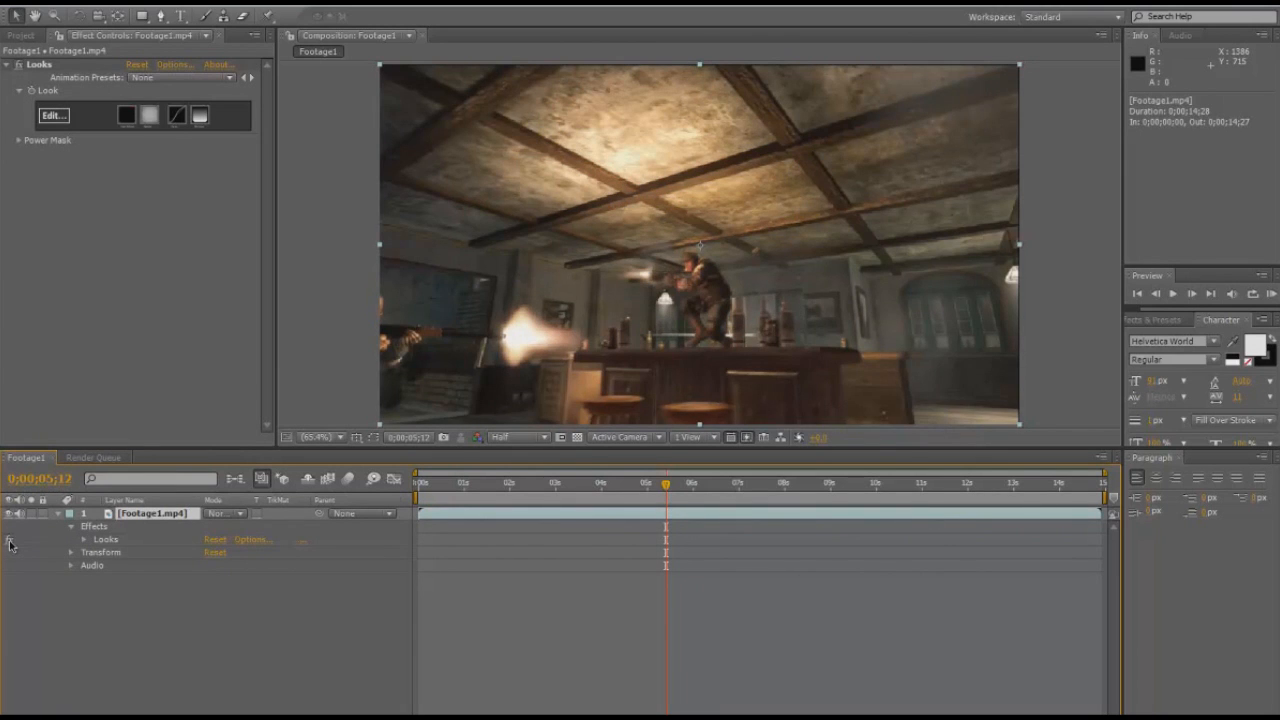
{"action": "left_click", "coordinate": [9, 541]}
{"action": "left_click", "coordinate": [10, 541]}
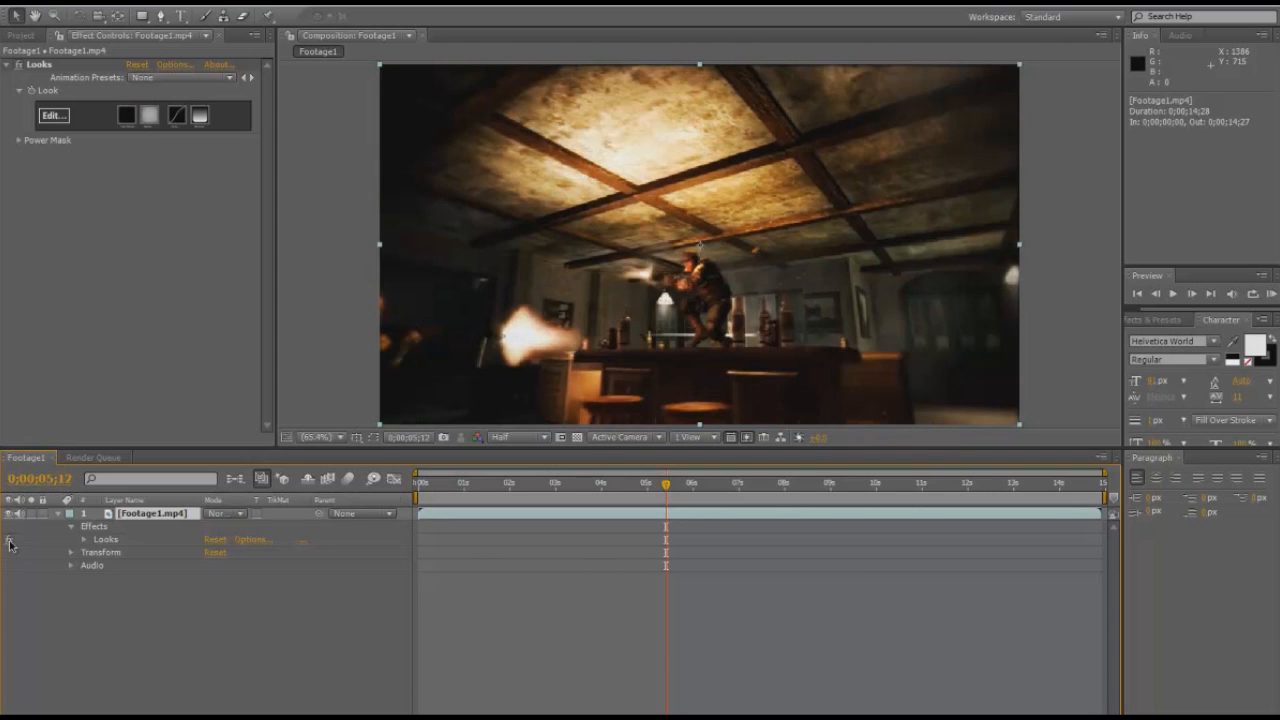
{"action": "left_click", "coordinate": [10, 541]}
{"action": "left_click", "coordinate": [10, 541]}
{"action": "left_click", "coordinate": [10, 541]}
{"action": "left_click", "coordinate": [10, 541]}
{"action": "left_click", "coordinate": [58, 513]}
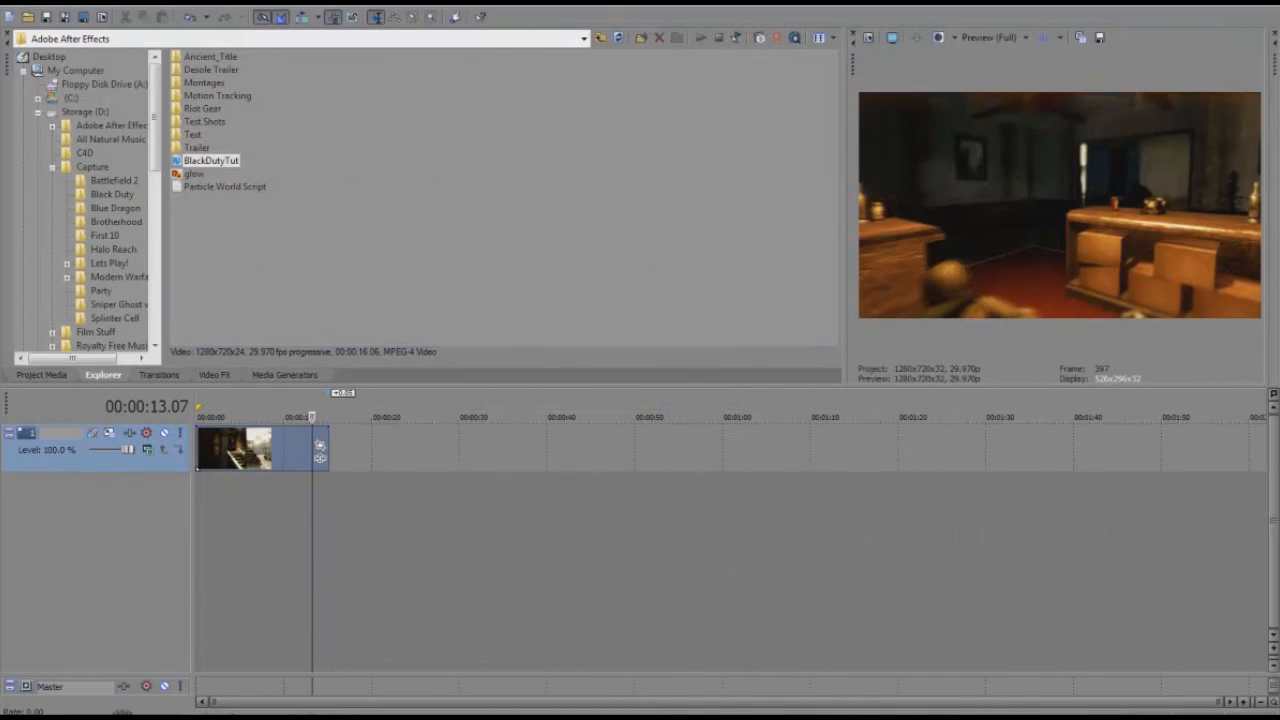
Step: Switch to Sony Vegas and play the graded clip from the start of the timeline
{"action": "left_click", "coordinate": [420, 513]}
{"action": "left_click", "coordinate": [265, 540]}
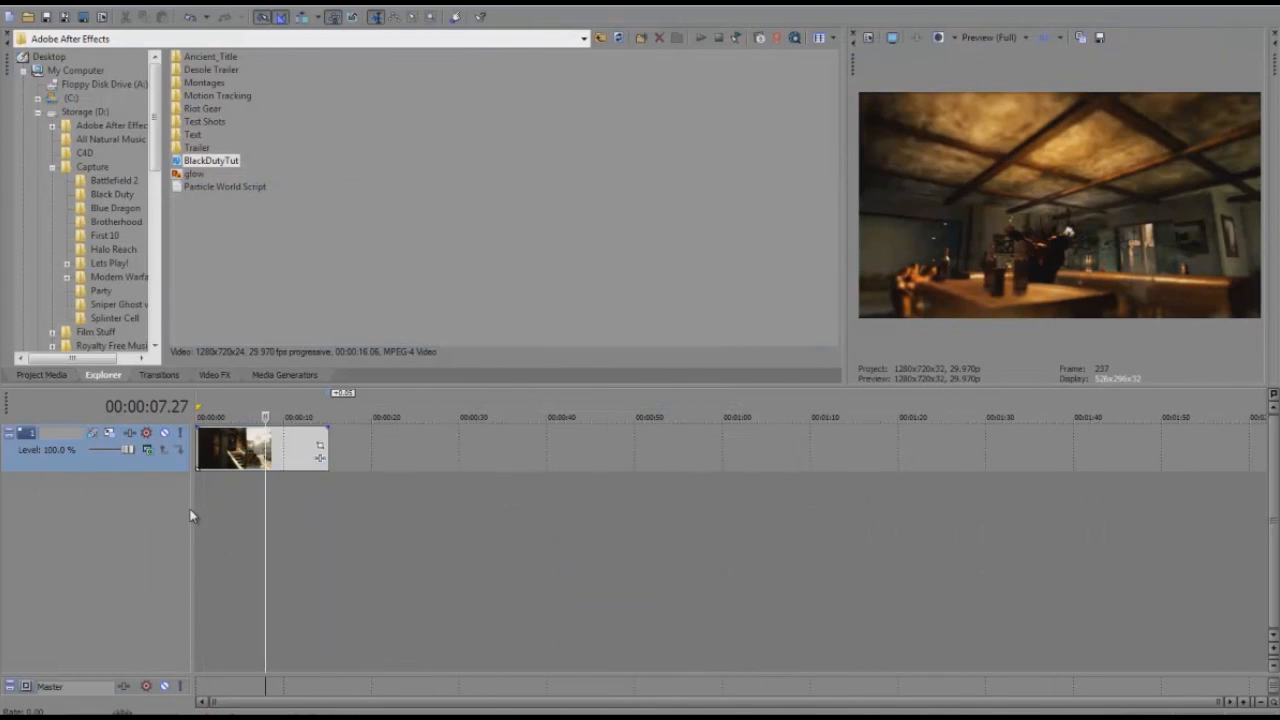
{"action": "left_click", "coordinate": [198, 508]}
{"action": "key", "text": "space"}
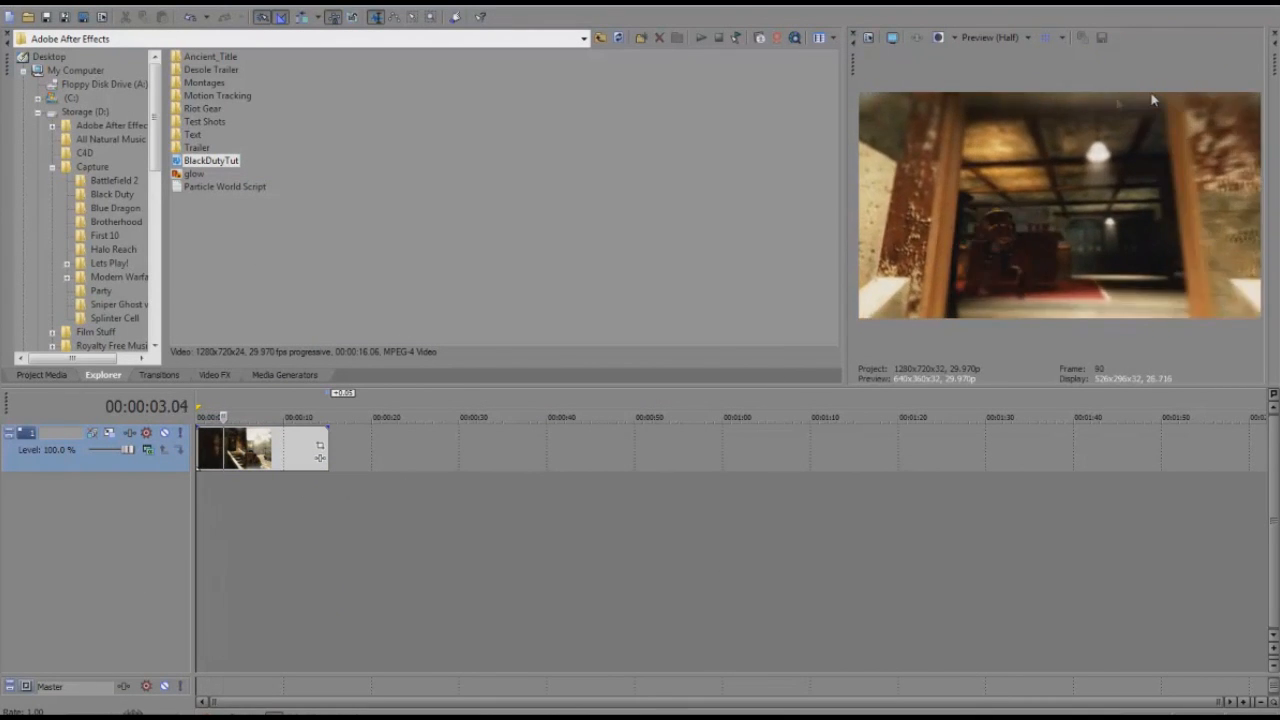
{"action": "key", "text": "space"}
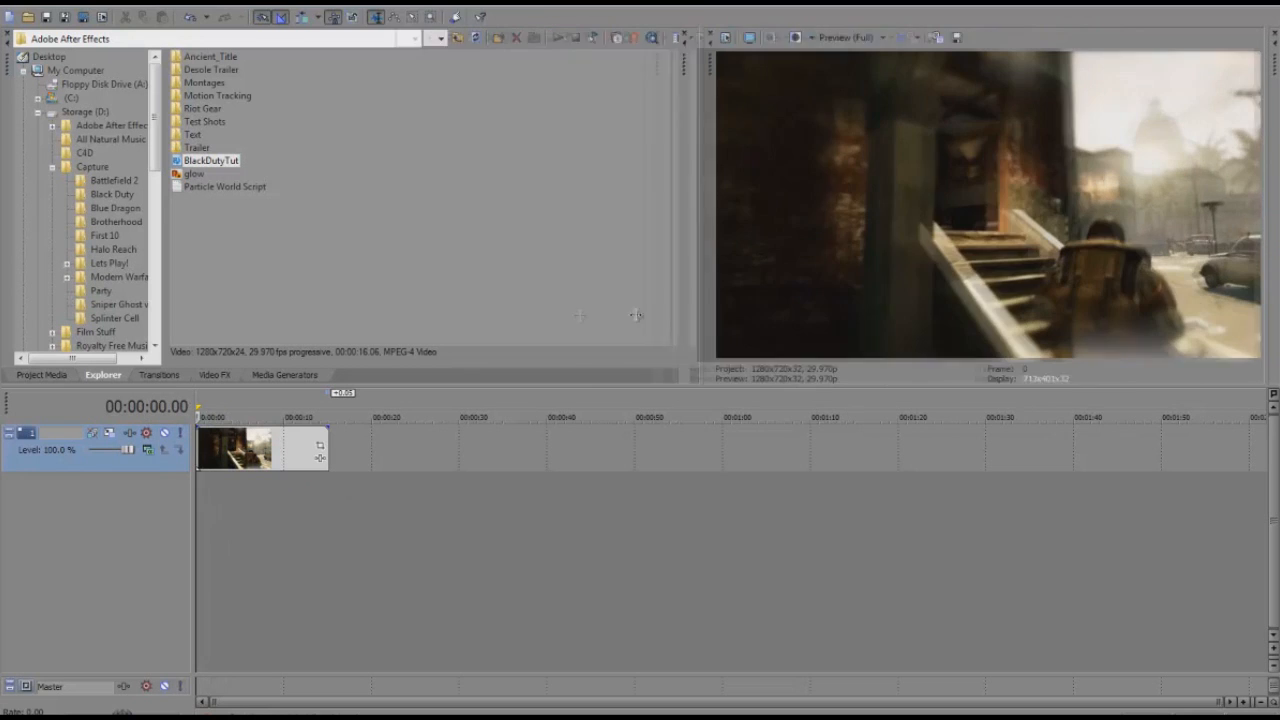
Step: Enlarge the video preview area and play the clip from several points, ending with the cursor at 00:00:06.05
{"action": "left_click_drag", "start_coordinate": [610, 389], "coordinate": [594, 467]}
{"action": "left_click_drag", "start_coordinate": [218, 585], "coordinate": [240, 601]}
{"action": "left_click", "coordinate": [229, 572]}
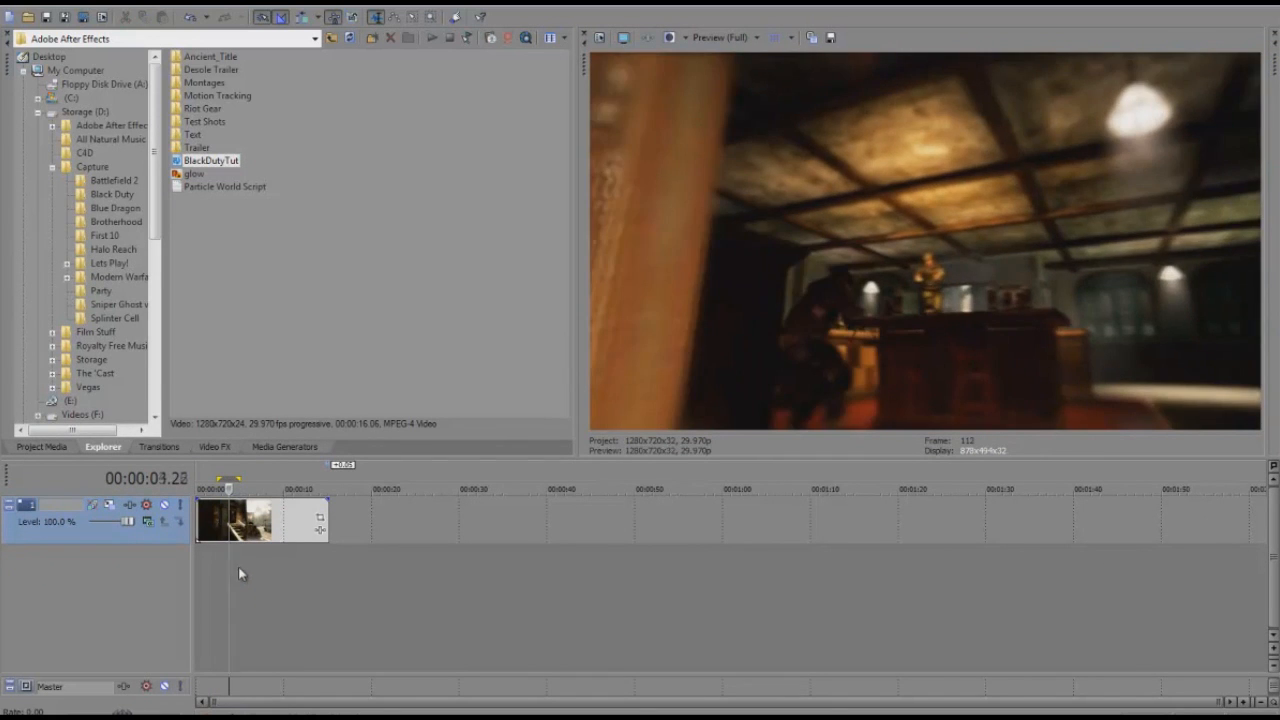
{"action": "left_click", "coordinate": [251, 573]}
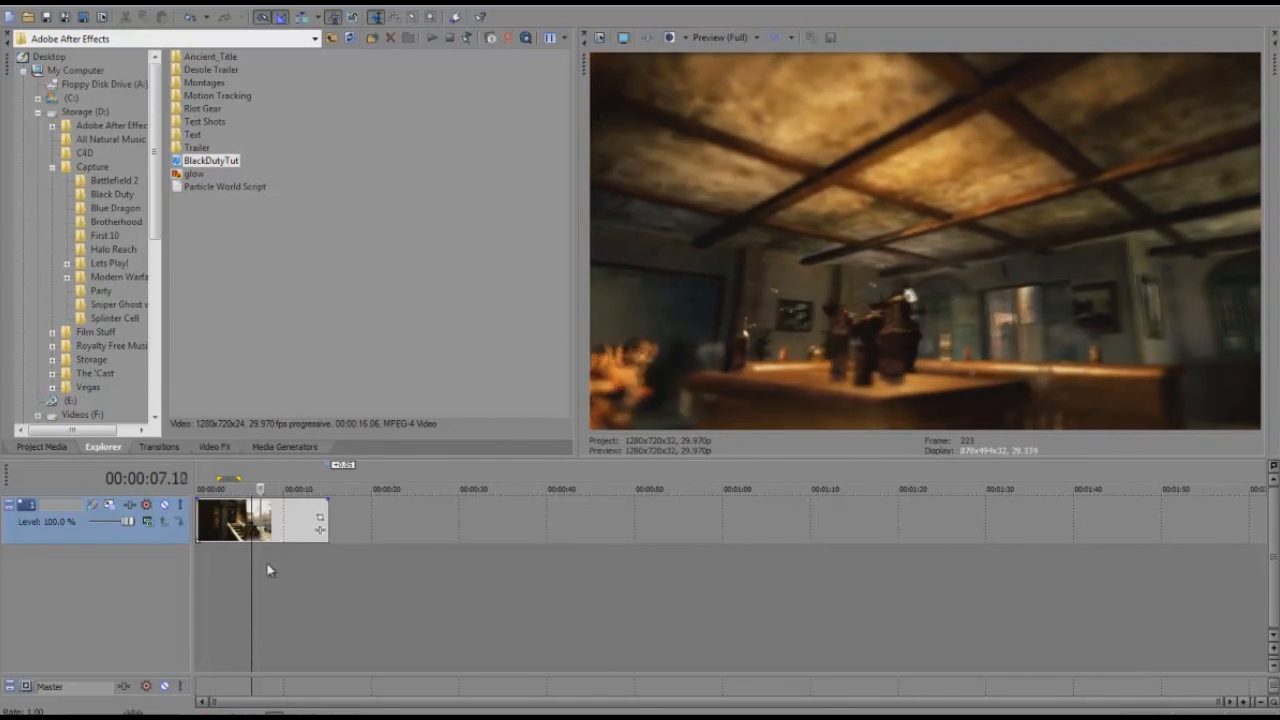
{"action": "left_click", "coordinate": [254, 588]}
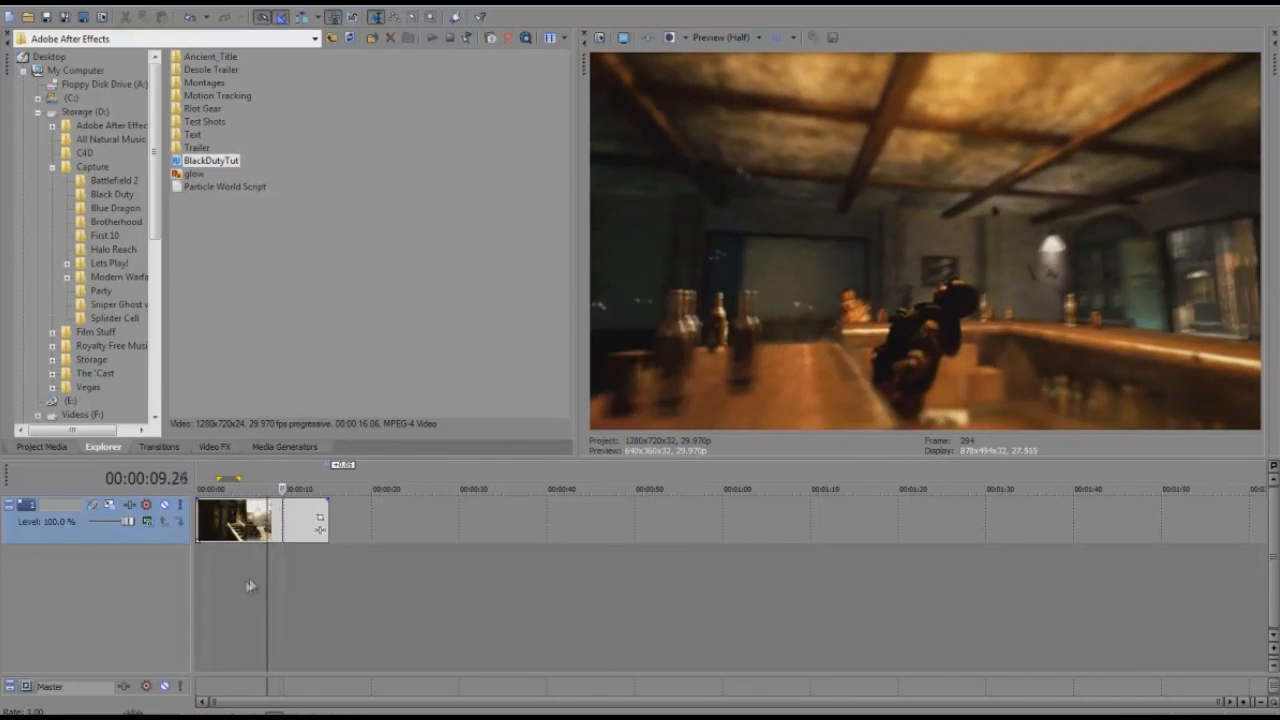
{"action": "key", "text": "space"}
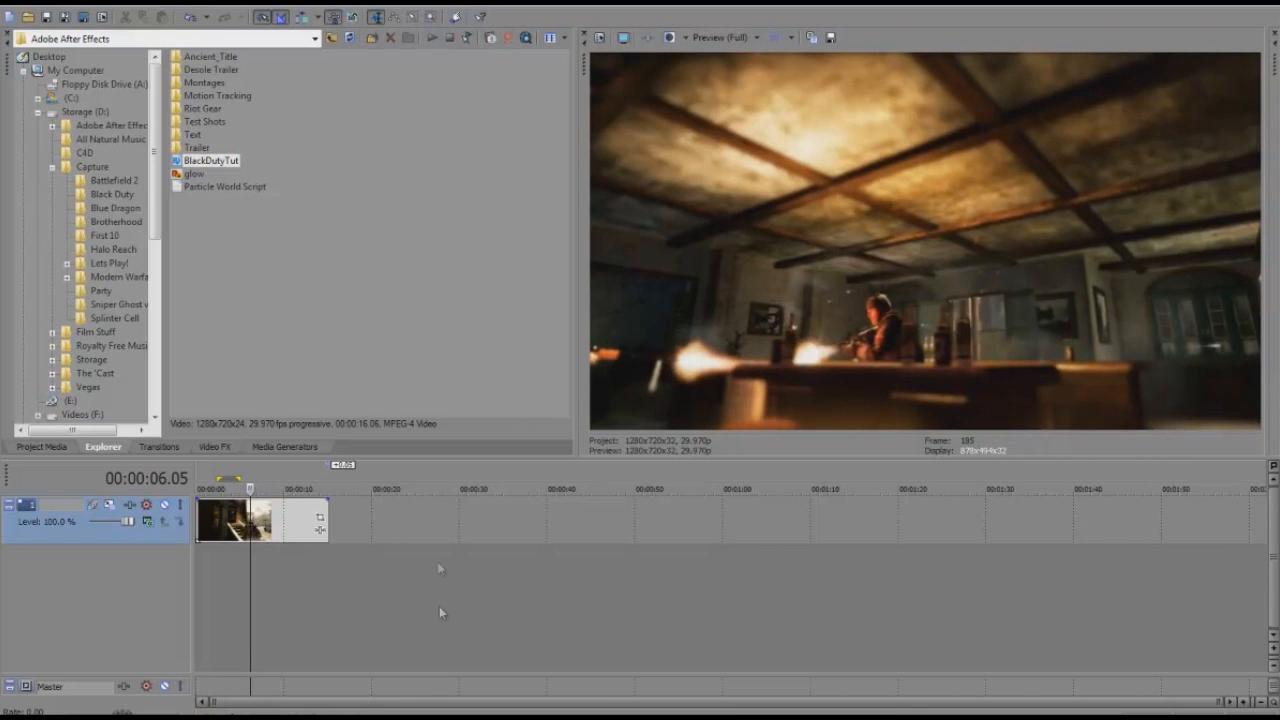
Step: Switch to Adobe Bridge and narrow its window so that the clip on the Vegas timeline stays uncovered
{"action": "key", "text": "alt+Tab"}
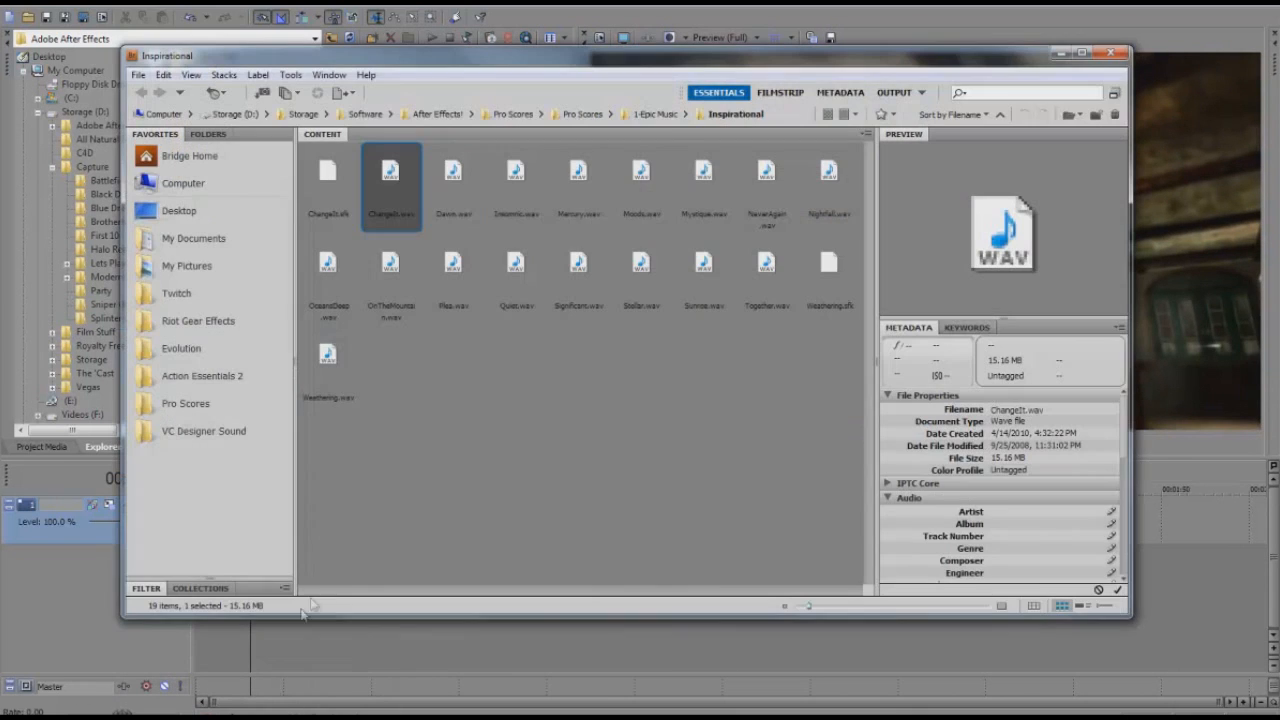
{"action": "left_click_drag", "start_coordinate": [645, 58], "coordinate": [756, 87]}
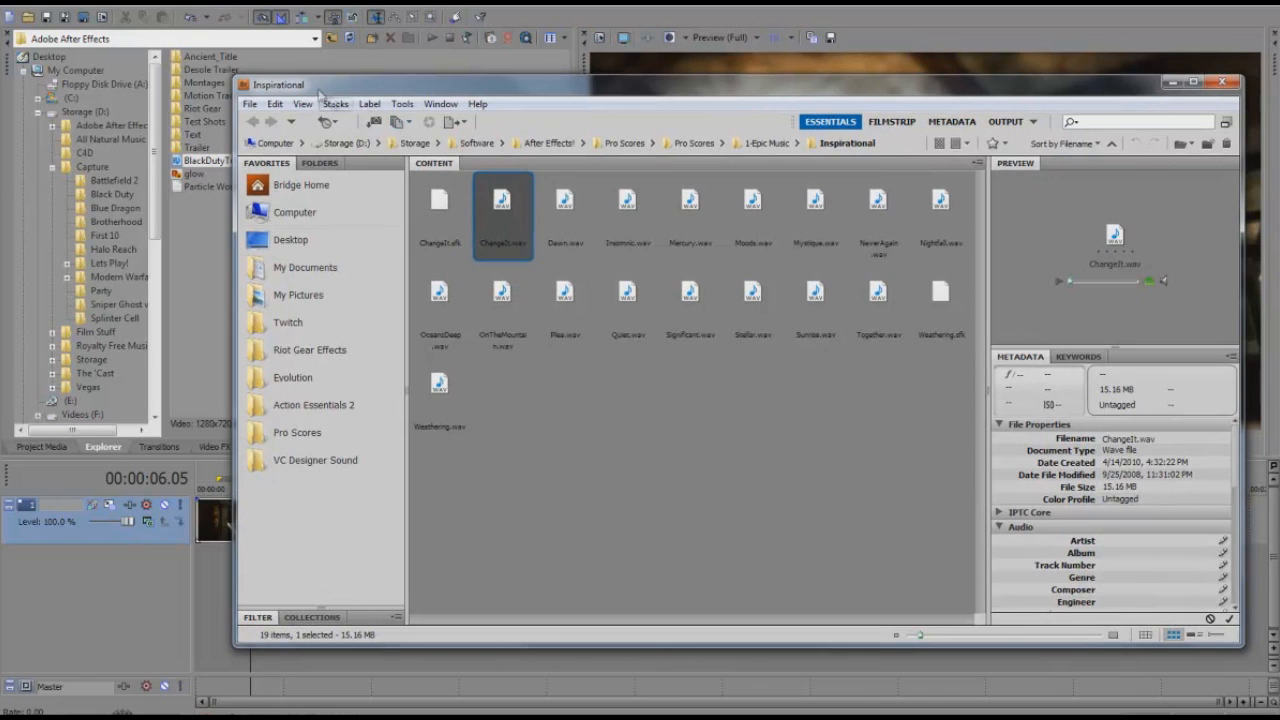
{"action": "left_click_drag", "start_coordinate": [236, 78], "coordinate": [486, 34]}
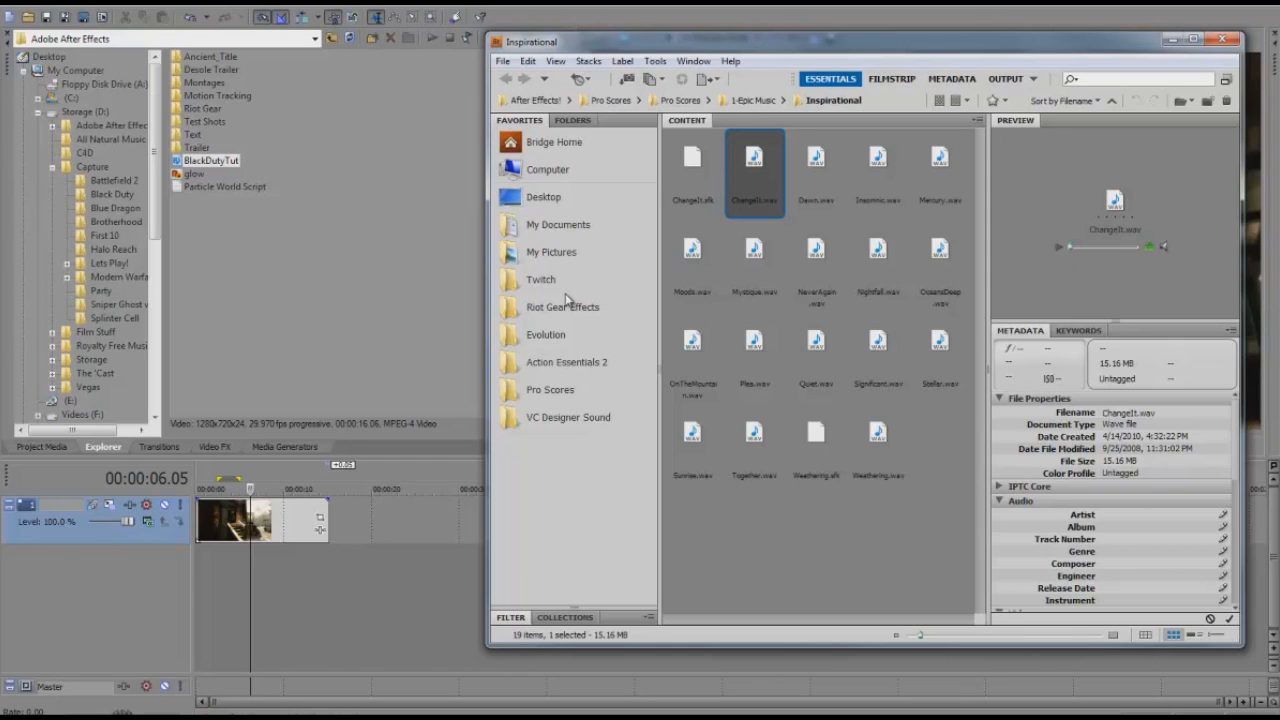
Step: Check the Pro Scores and VC Designer Sound favorites, and open the Suspense folder under 1-Epic Music in Pro Scores
{"action": "left_click", "coordinate": [595, 399]}
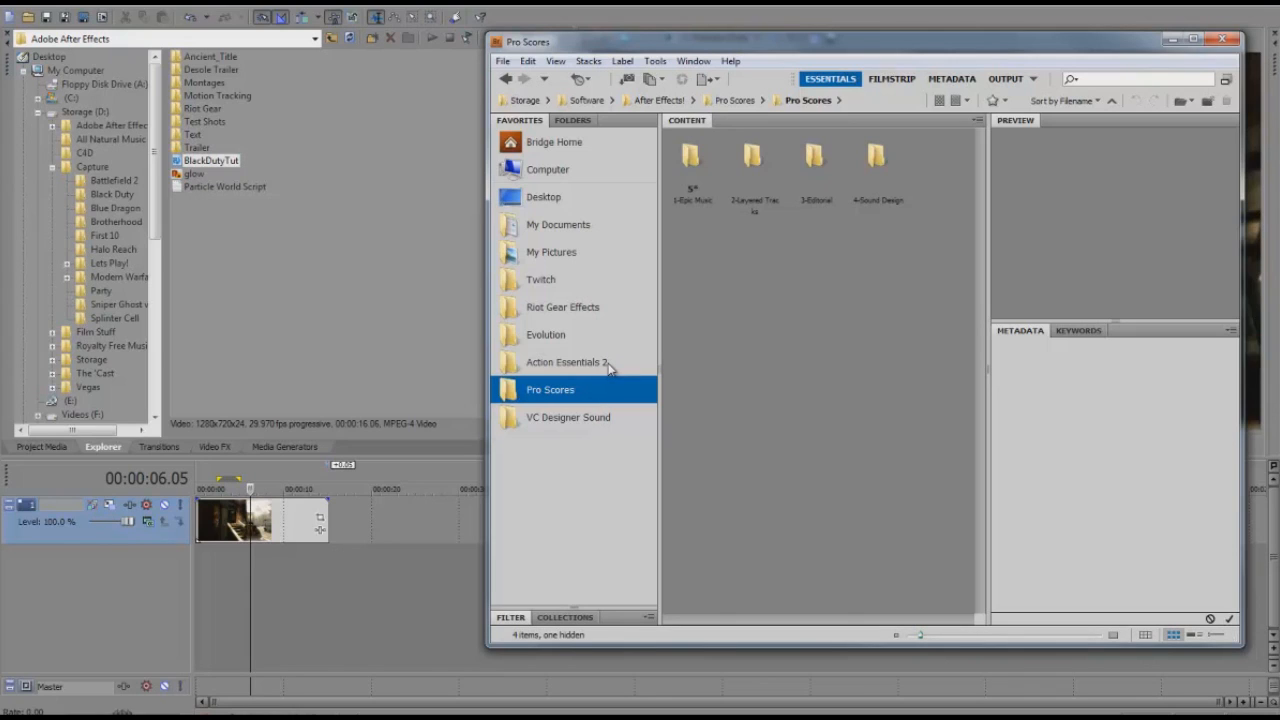
{"action": "left_click", "coordinate": [613, 424]}
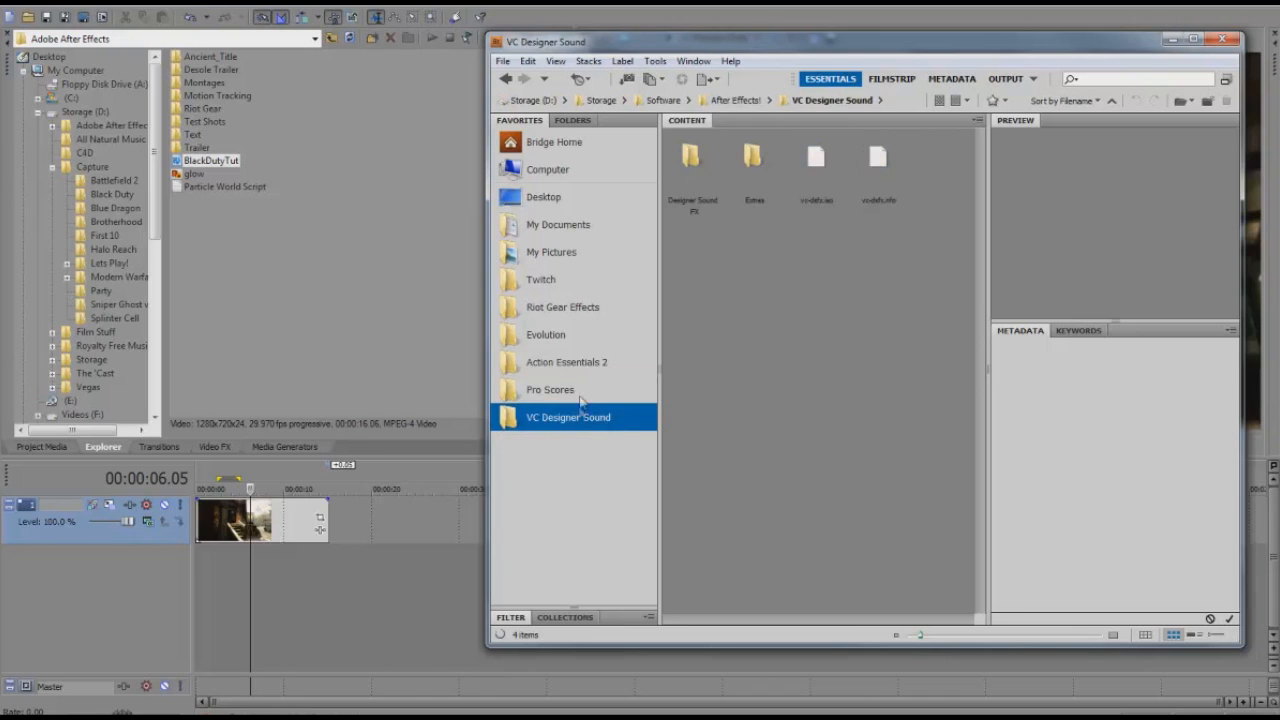
{"action": "left_click", "coordinate": [588, 396]}
{"action": "double_click", "coordinate": [705, 157]}
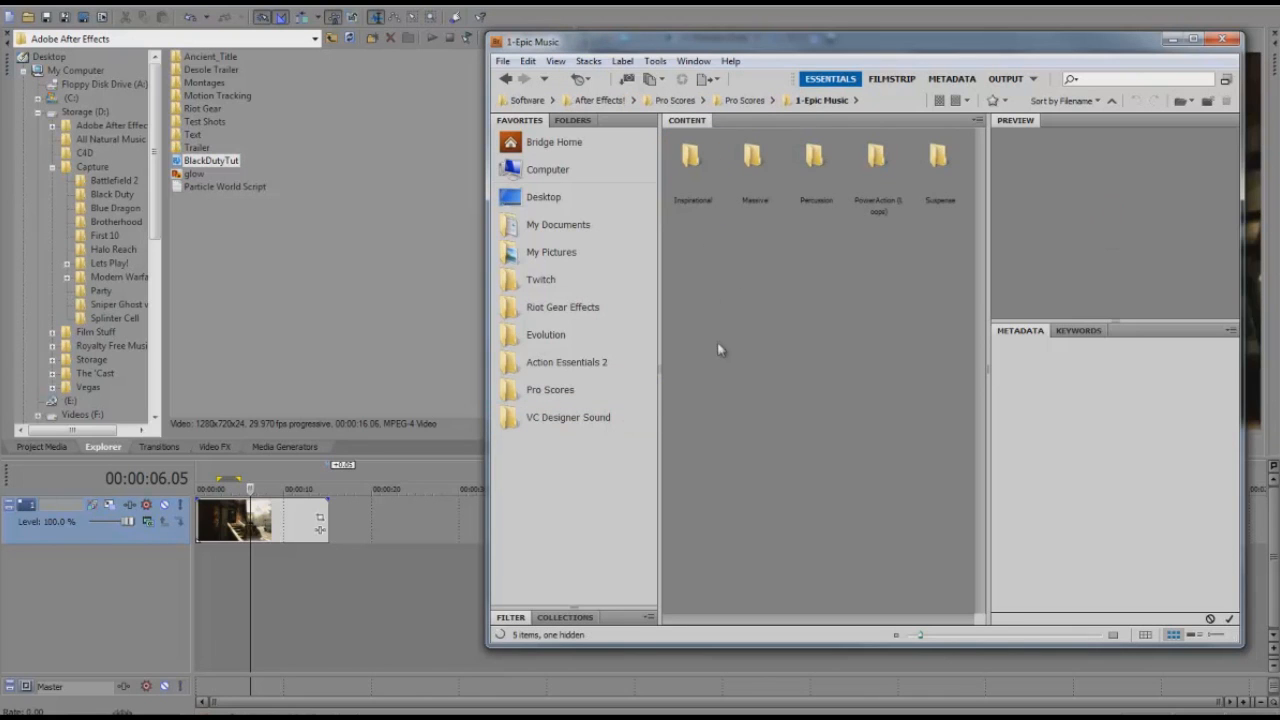
{"action": "double_click", "coordinate": [940, 162]}
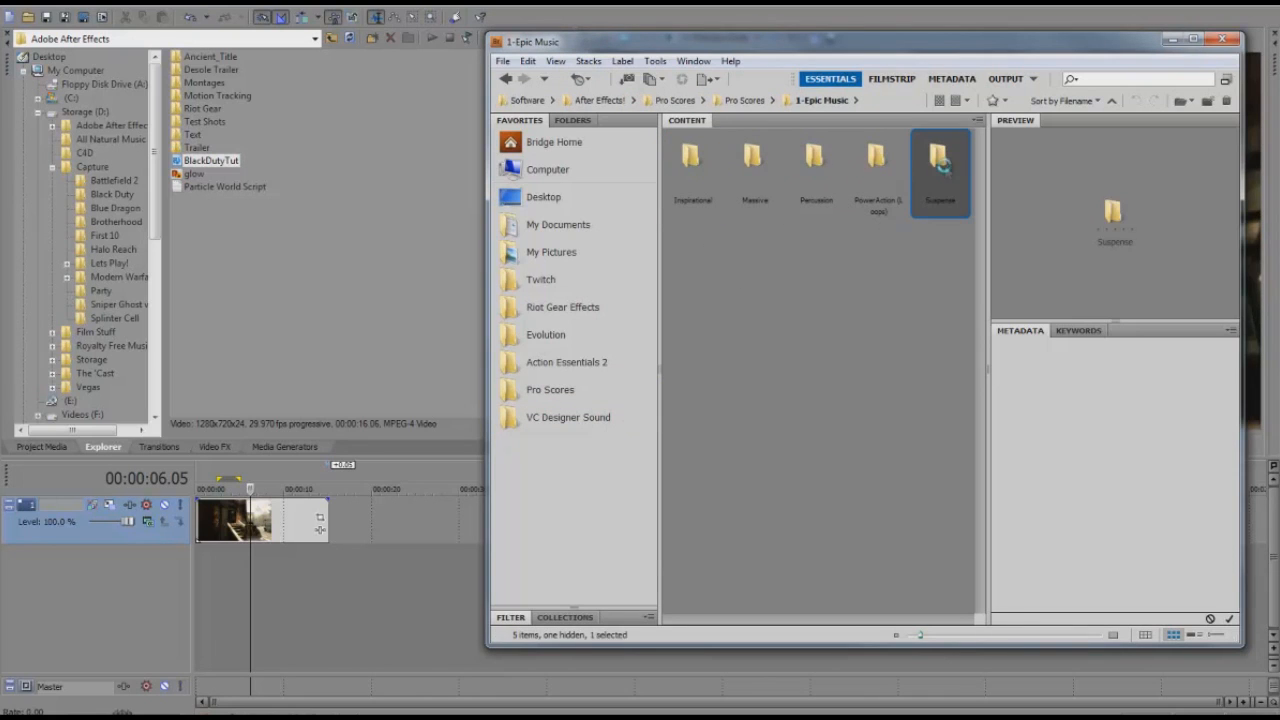
Step: Audition the WAV tracks in the Suspense folder, including AracnaDiner, FogyLake, InTheCloset, Knifes and LostIt
{"action": "left_click", "coordinate": [745, 195]}
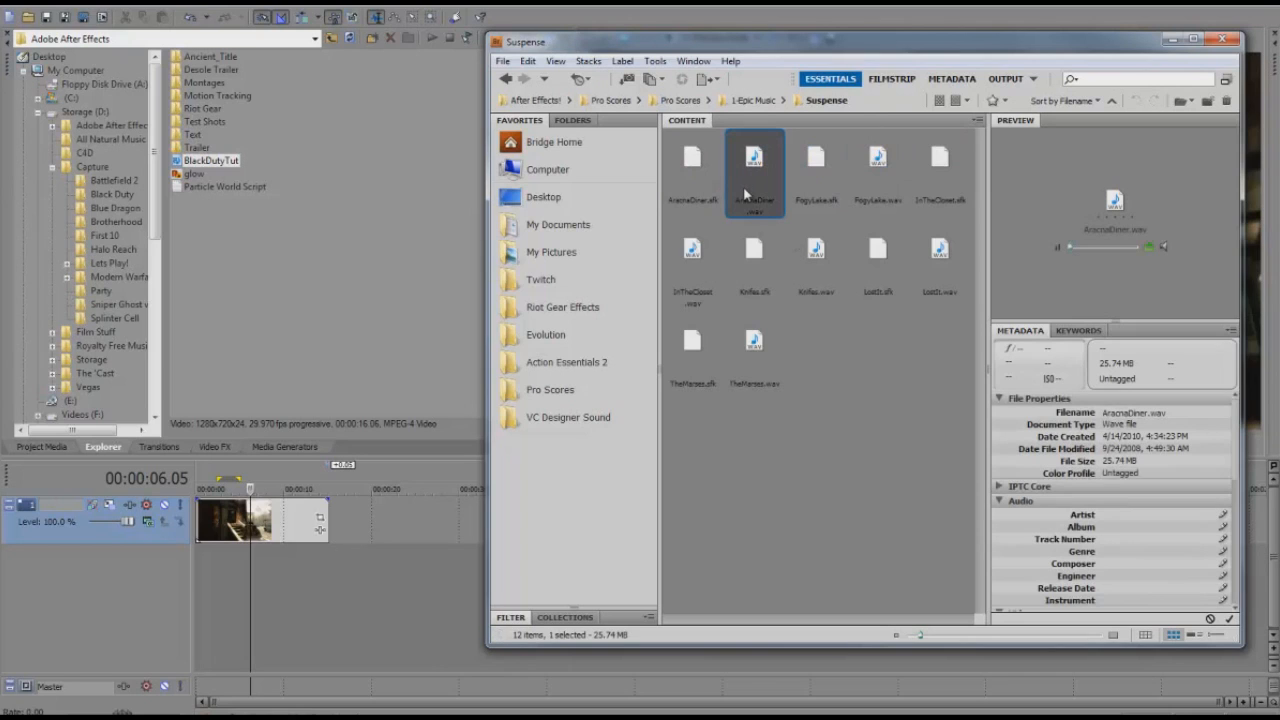
{"action": "left_click", "coordinate": [858, 185]}
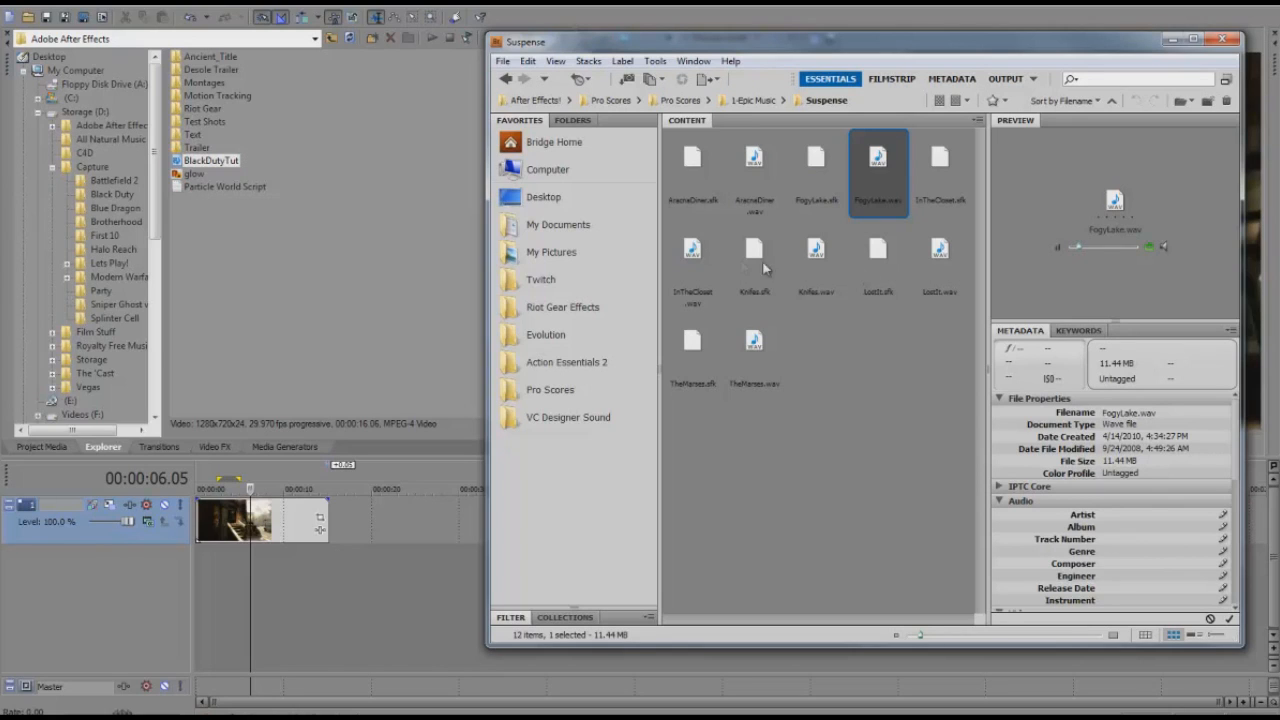
{"action": "left_click", "coordinate": [708, 263]}
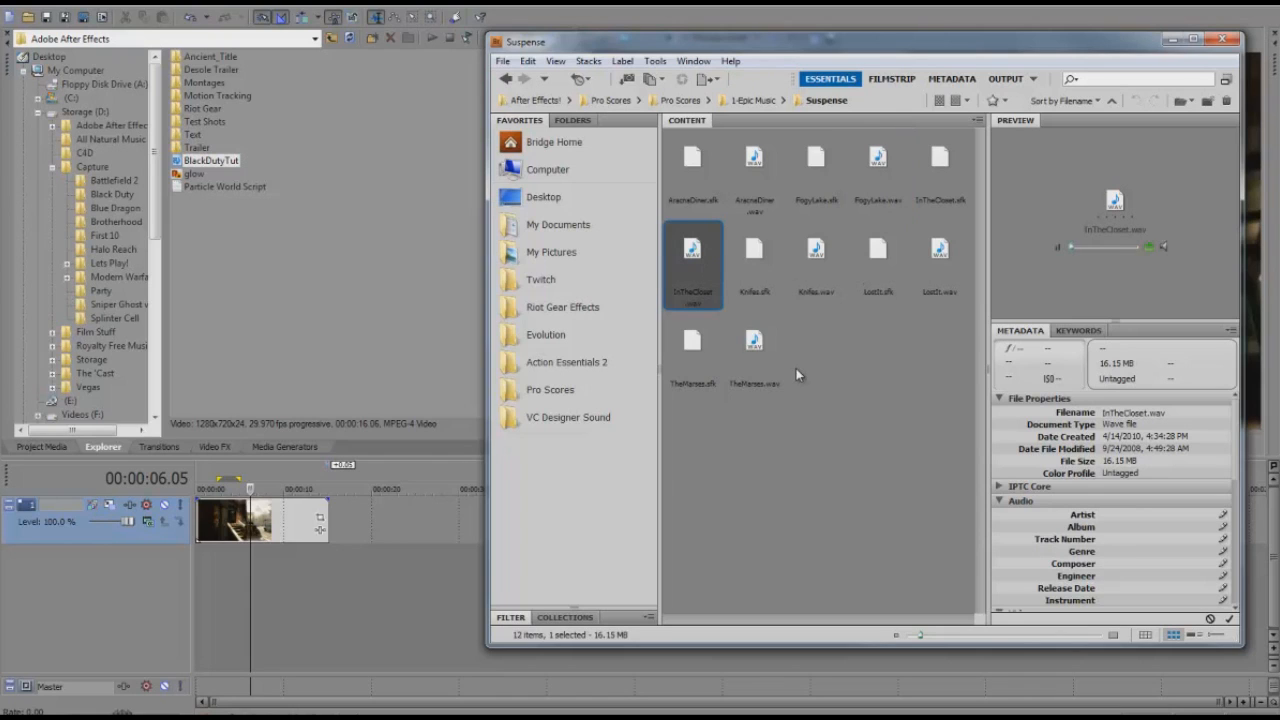
{"action": "left_click", "coordinate": [812, 262]}
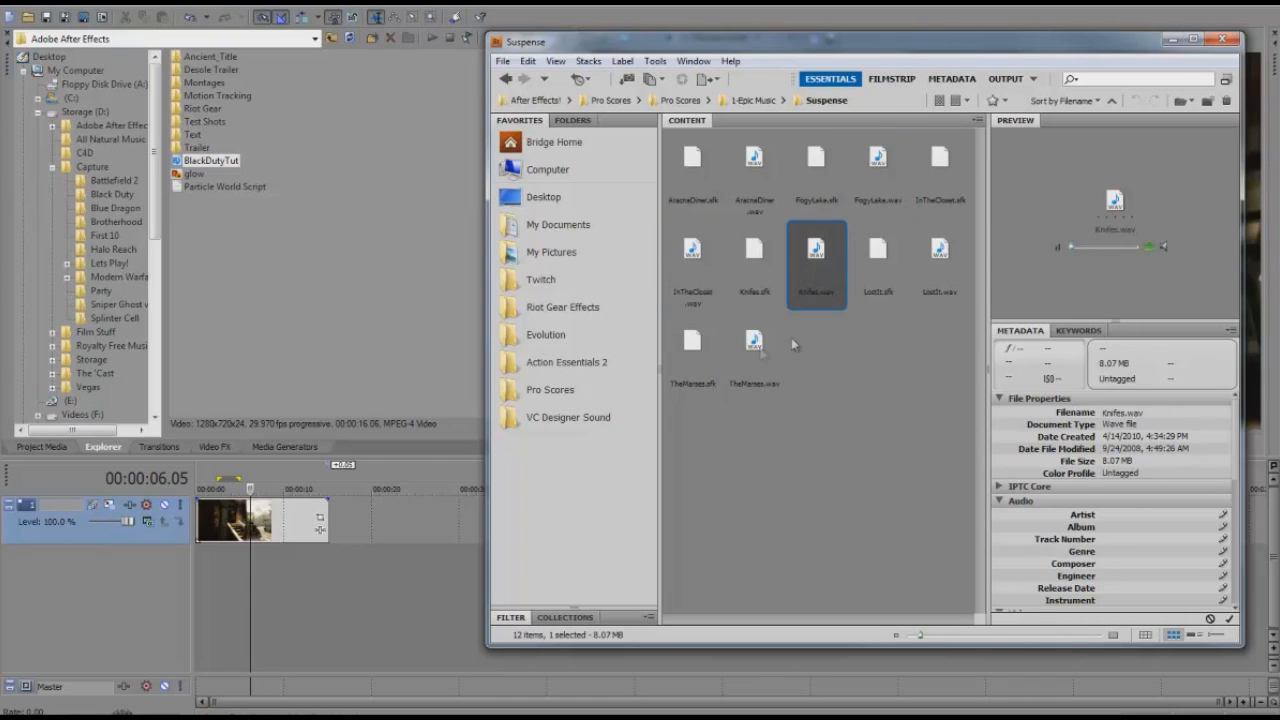
{"action": "left_click", "coordinate": [772, 345]}
{"action": "left_click", "coordinate": [930, 267]}
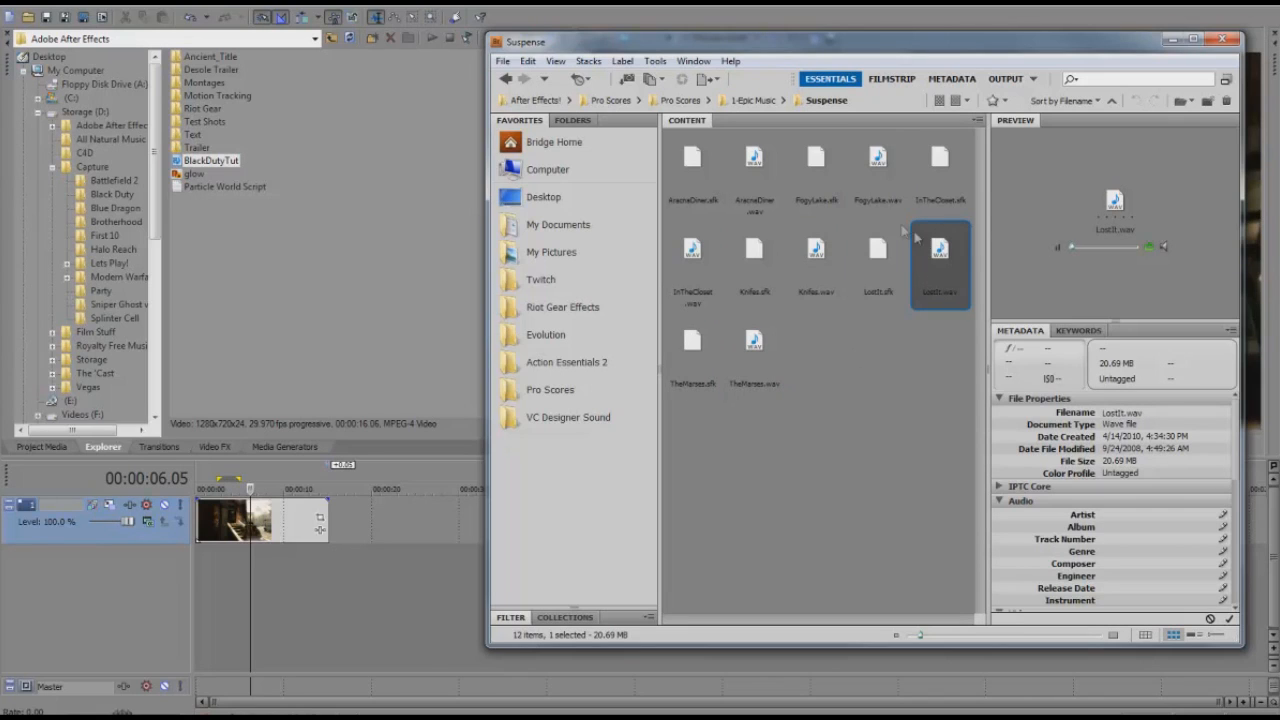
Step: Open the Massive folder under 1-Epic Music and audition MountainOfGods.wav and QuantumFysics.wav
{"action": "left_click", "coordinate": [758, 100]}
{"action": "left_click", "coordinate": [745, 163]}
{"action": "double_click", "coordinate": [745, 163]}
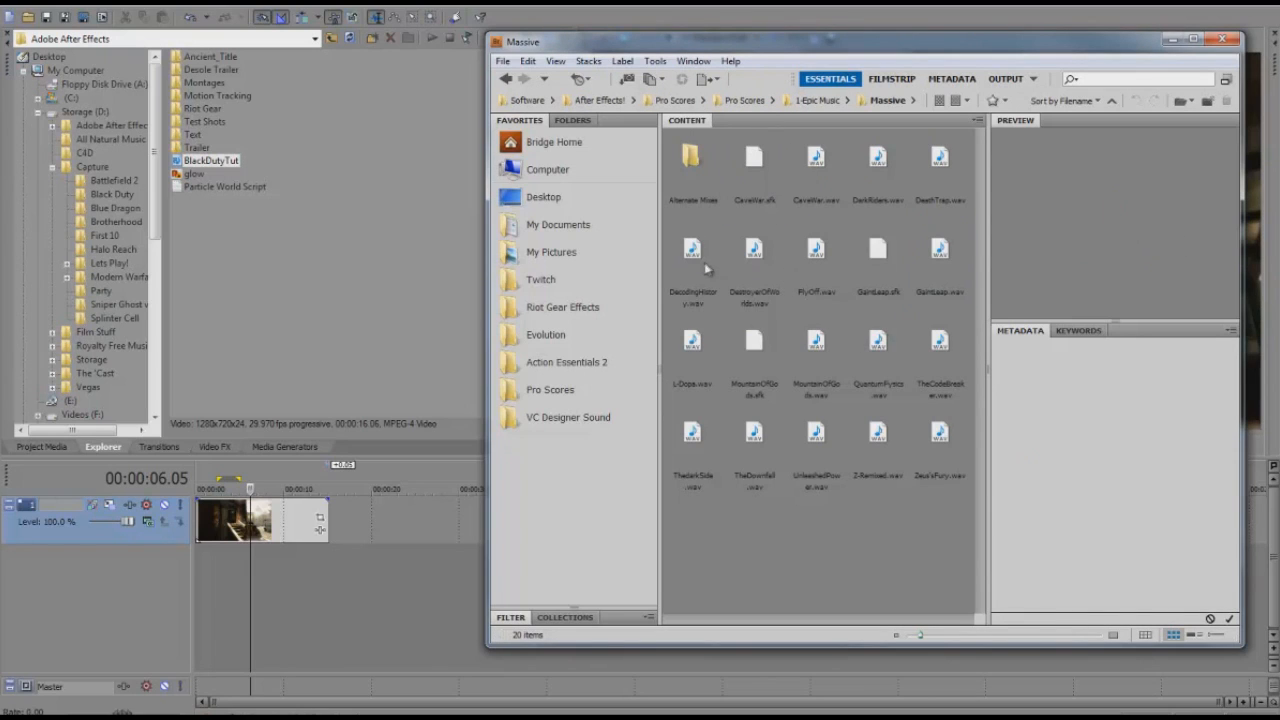
{"action": "left_click", "coordinate": [824, 362]}
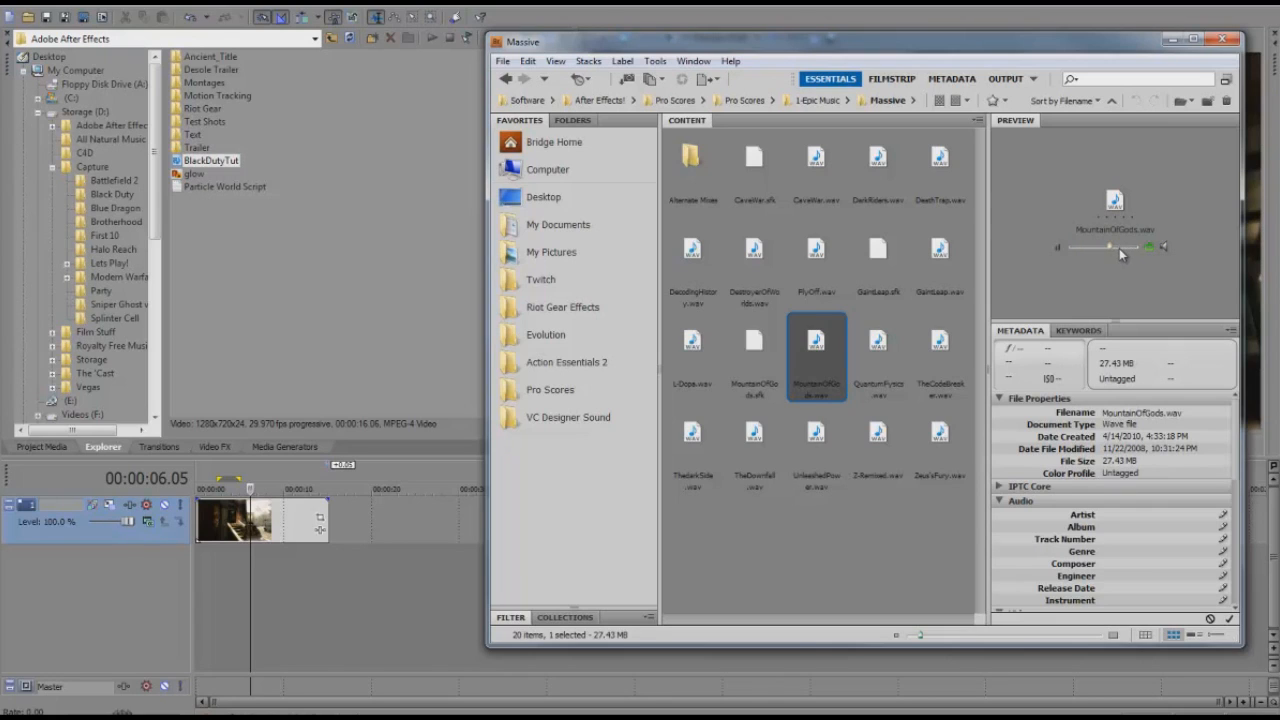
{"action": "left_click", "coordinate": [876, 360]}
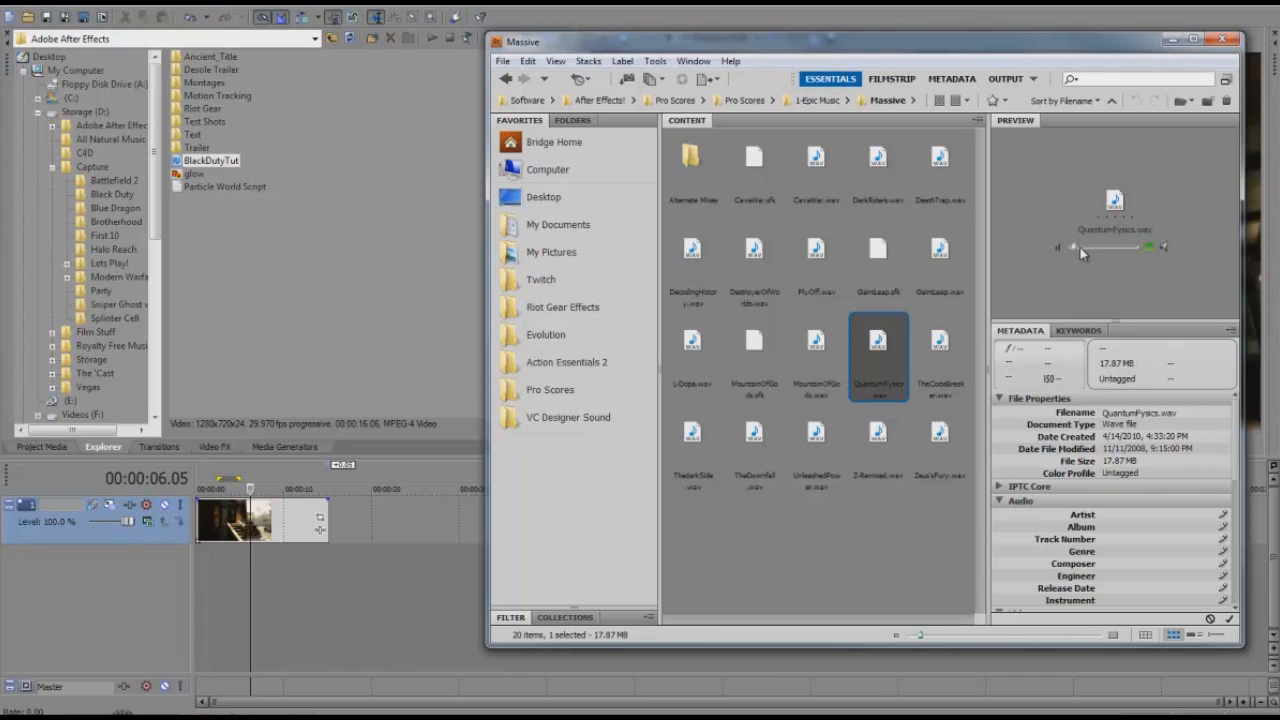
Step: Audition Z-Remixed, Zeus'sFury, TheDownfall, ThedarkSide, DestroyerOfWorlds, DecodingHistory, DeathTrap and GaintLeap in the Massive folder
{"action": "left_click", "coordinate": [900, 440]}
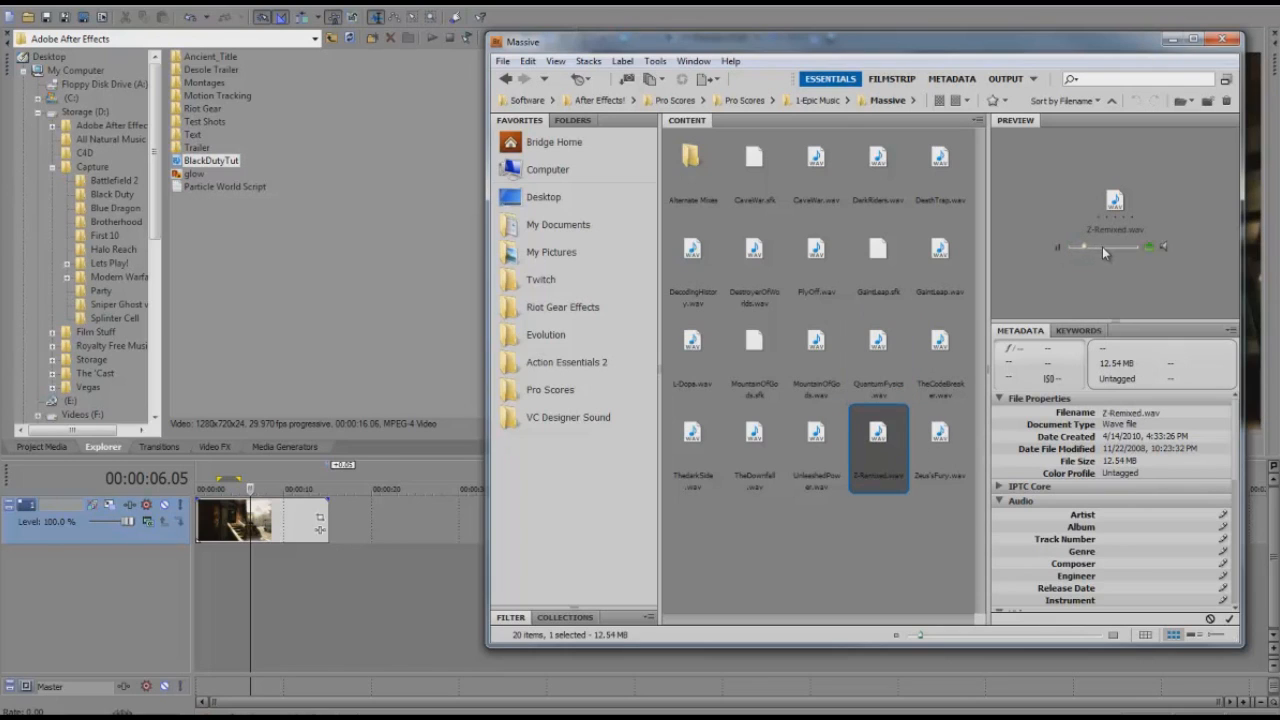
{"action": "left_click", "coordinate": [943, 436]}
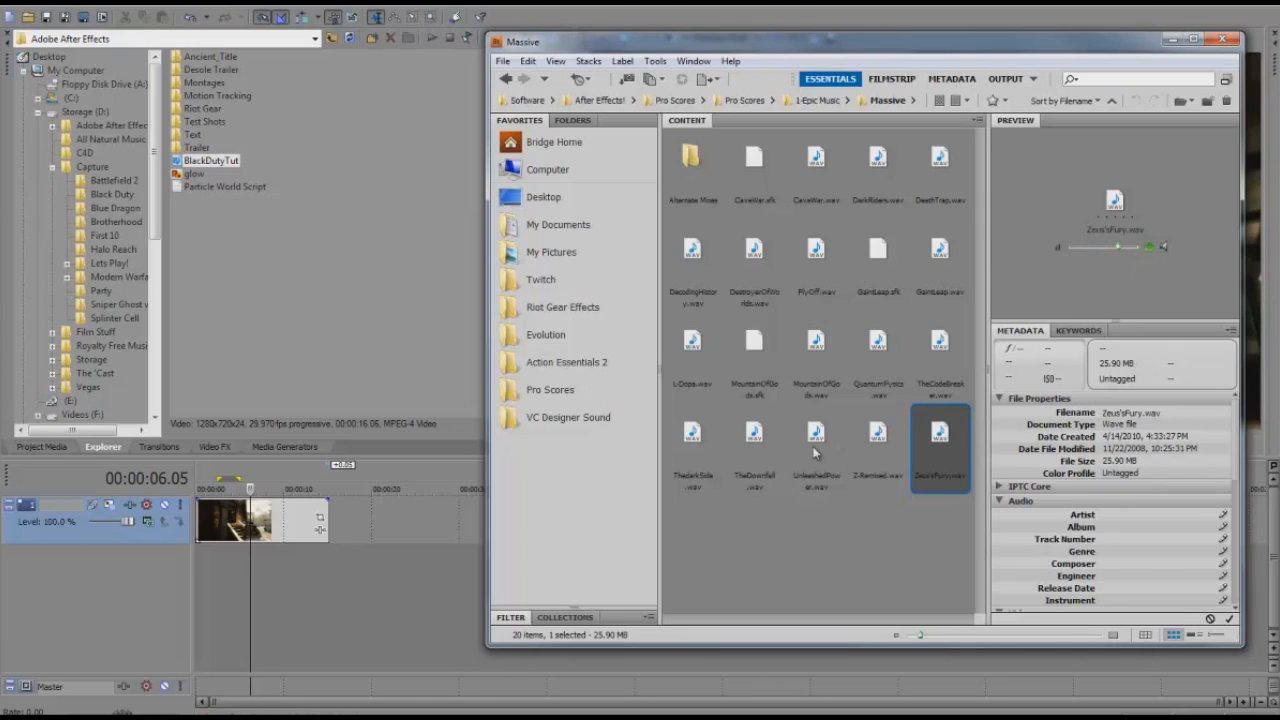
{"action": "left_click", "coordinate": [754, 434]}
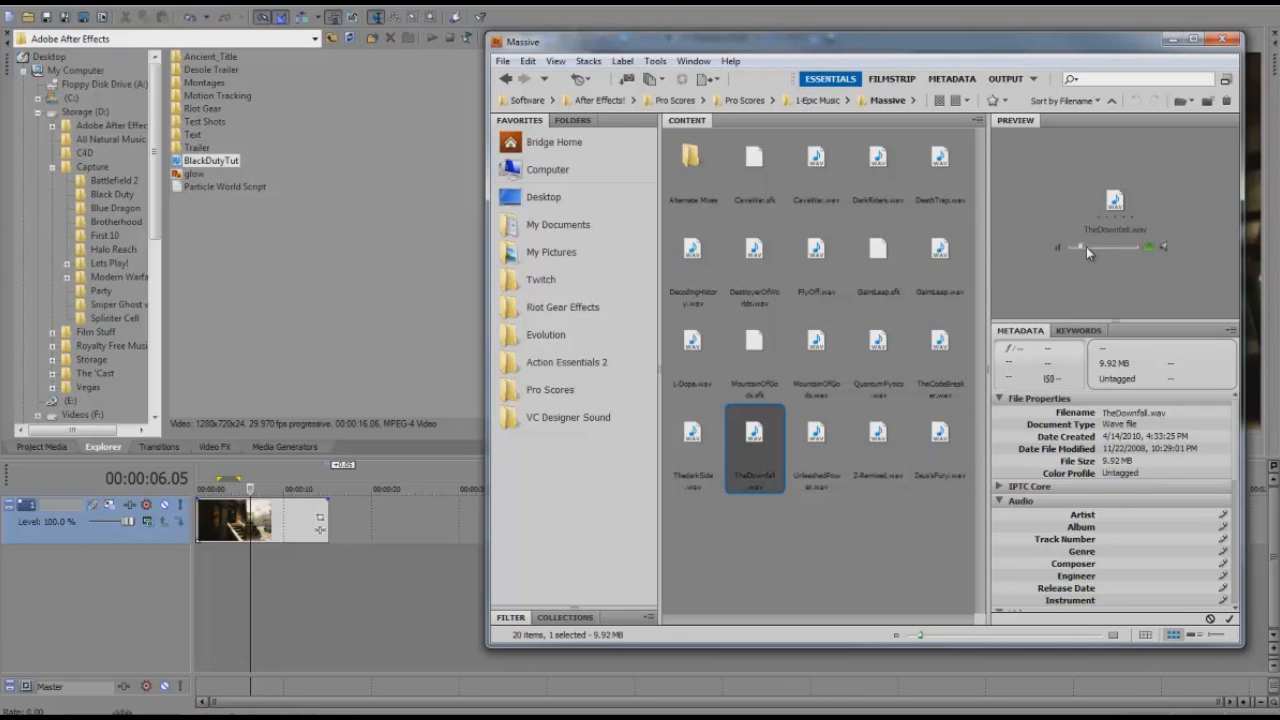
{"action": "key", "text": "Left"}
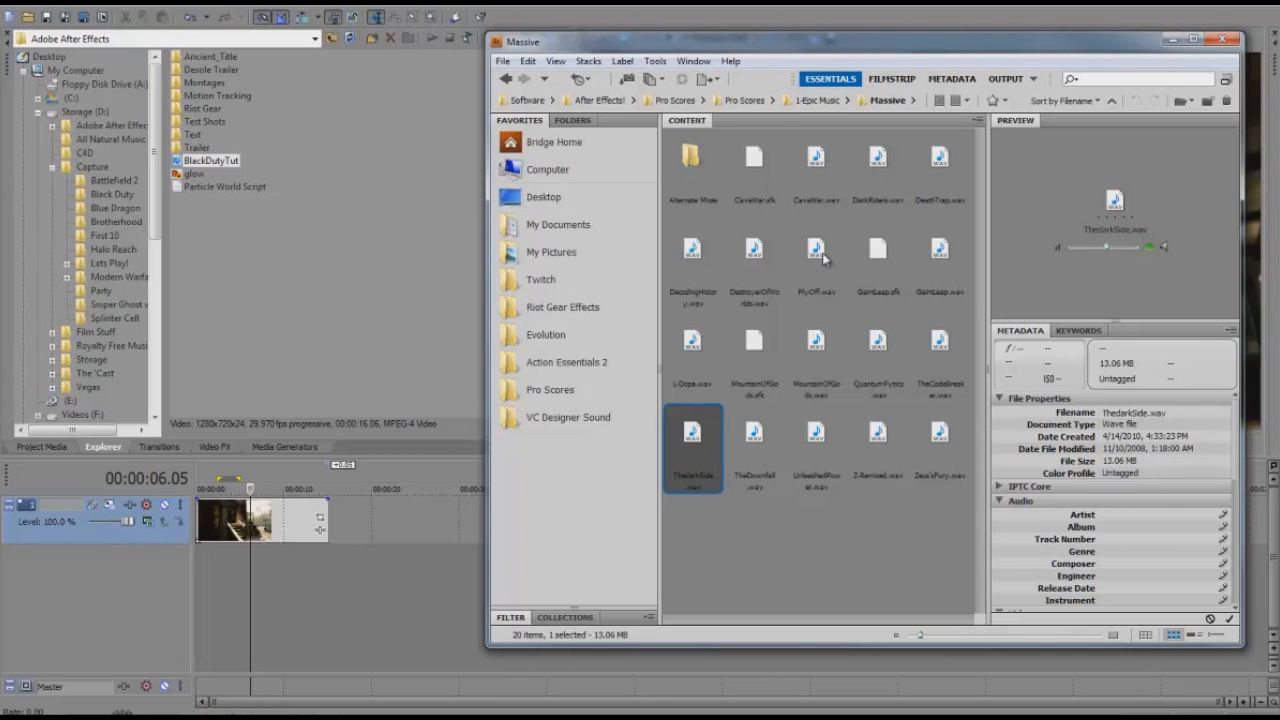
{"action": "left_click", "coordinate": [771, 277]}
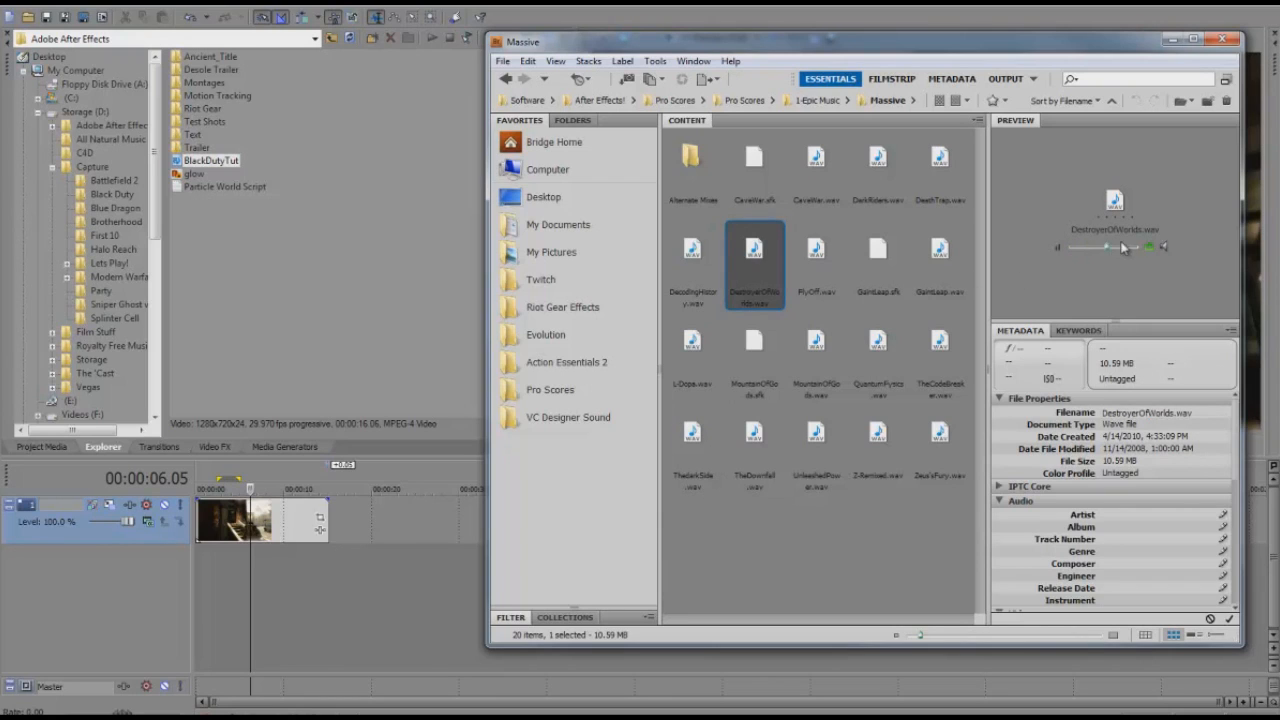
{"action": "left_click", "coordinate": [710, 262]}
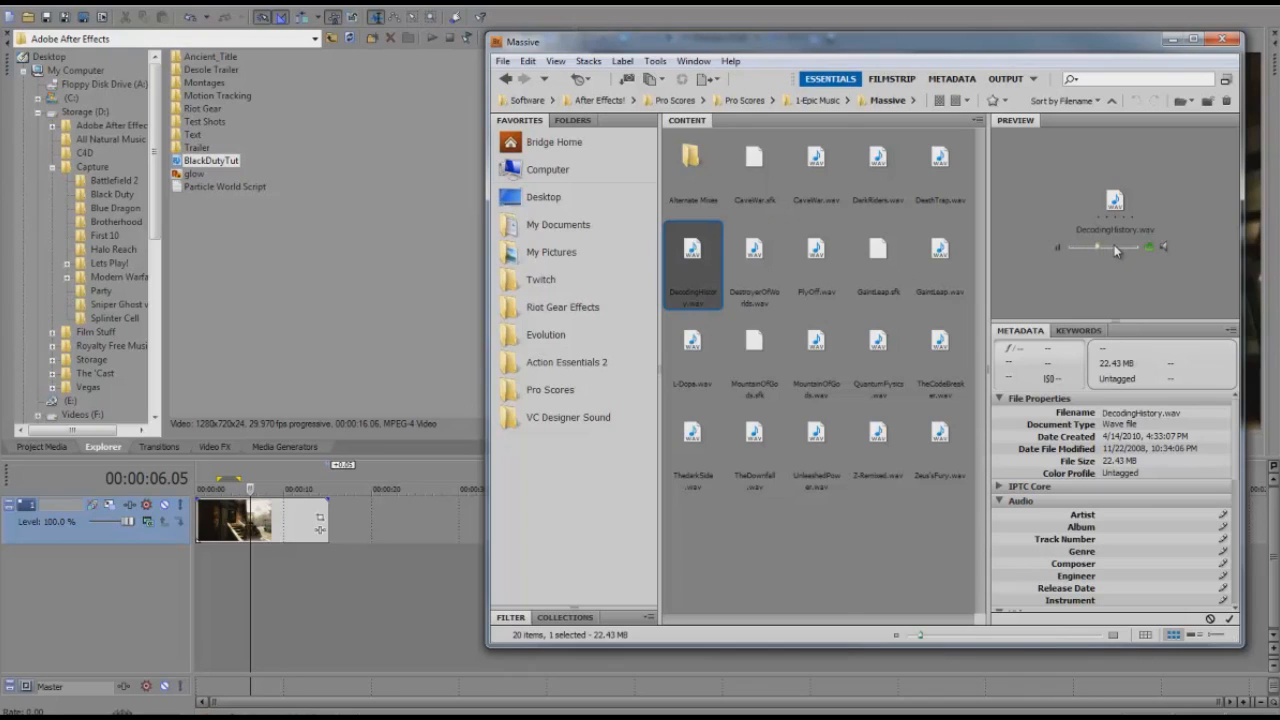
{"action": "left_click", "coordinate": [946, 185]}
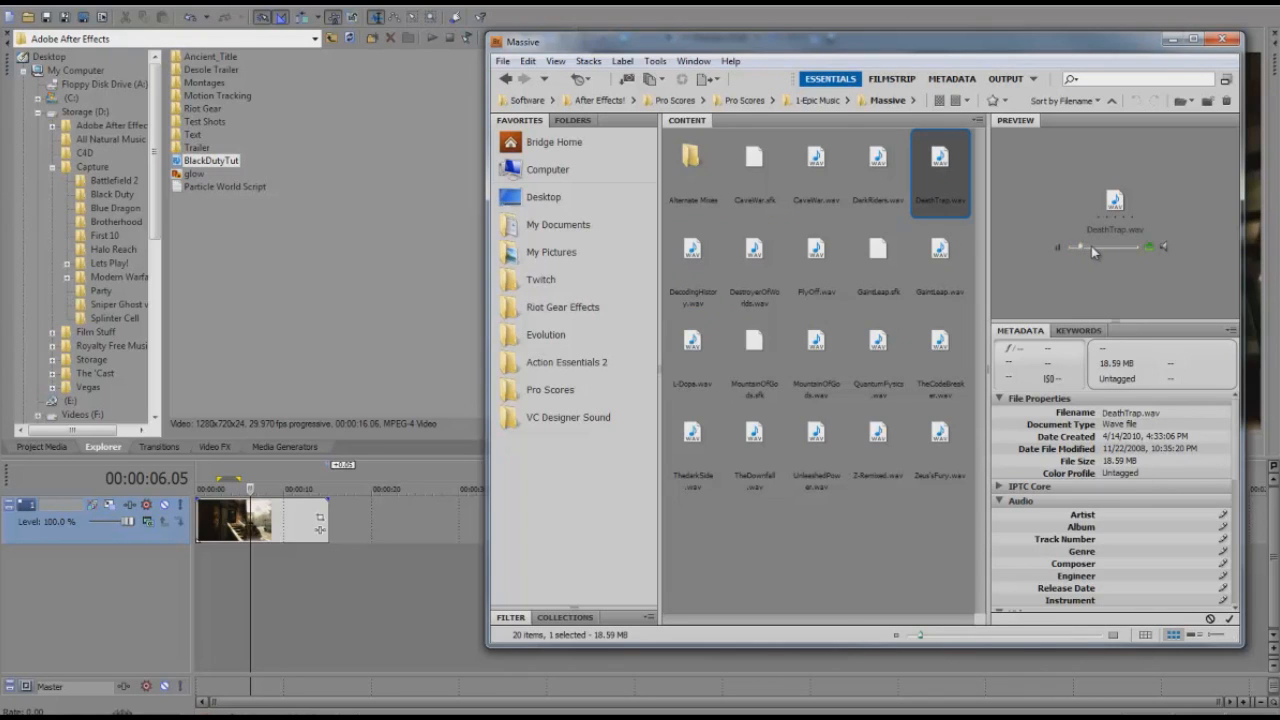
{"action": "key", "text": "Down"}
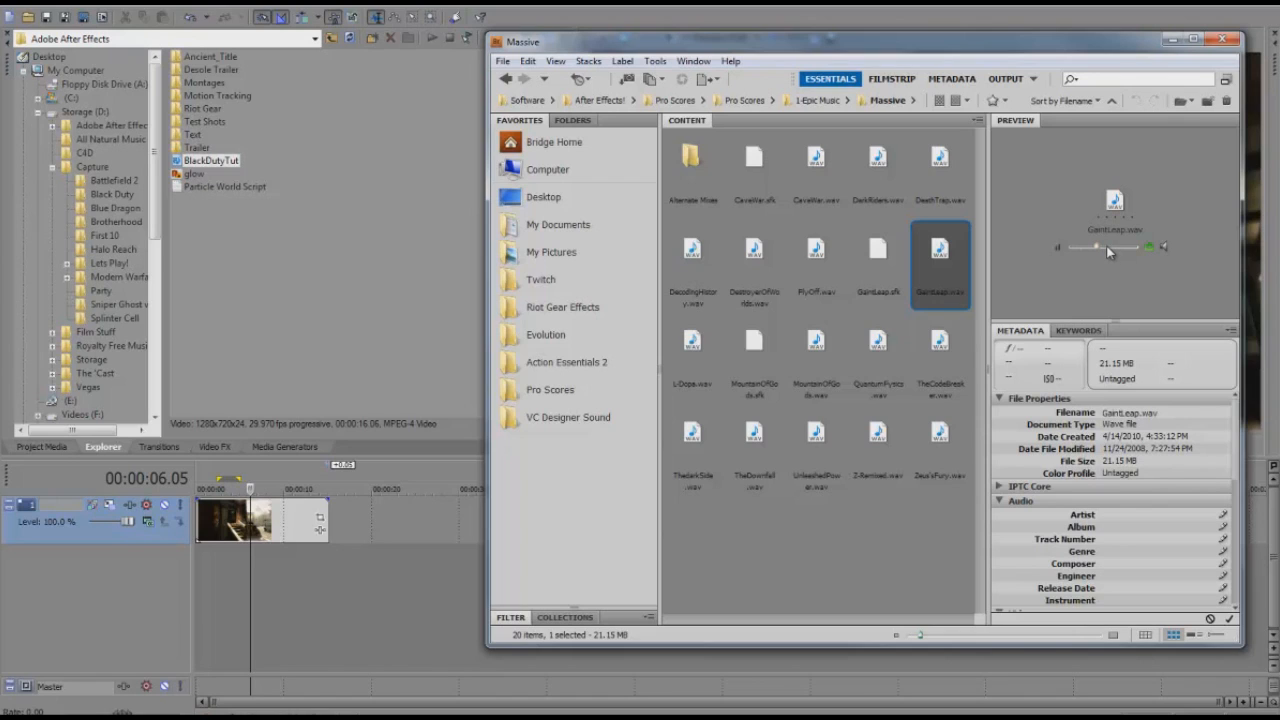
Step: Audition CaveWar.wav and add it to the Vegas timeline as a new audio track below the video clip
{"action": "left_click", "coordinate": [792, 165]}
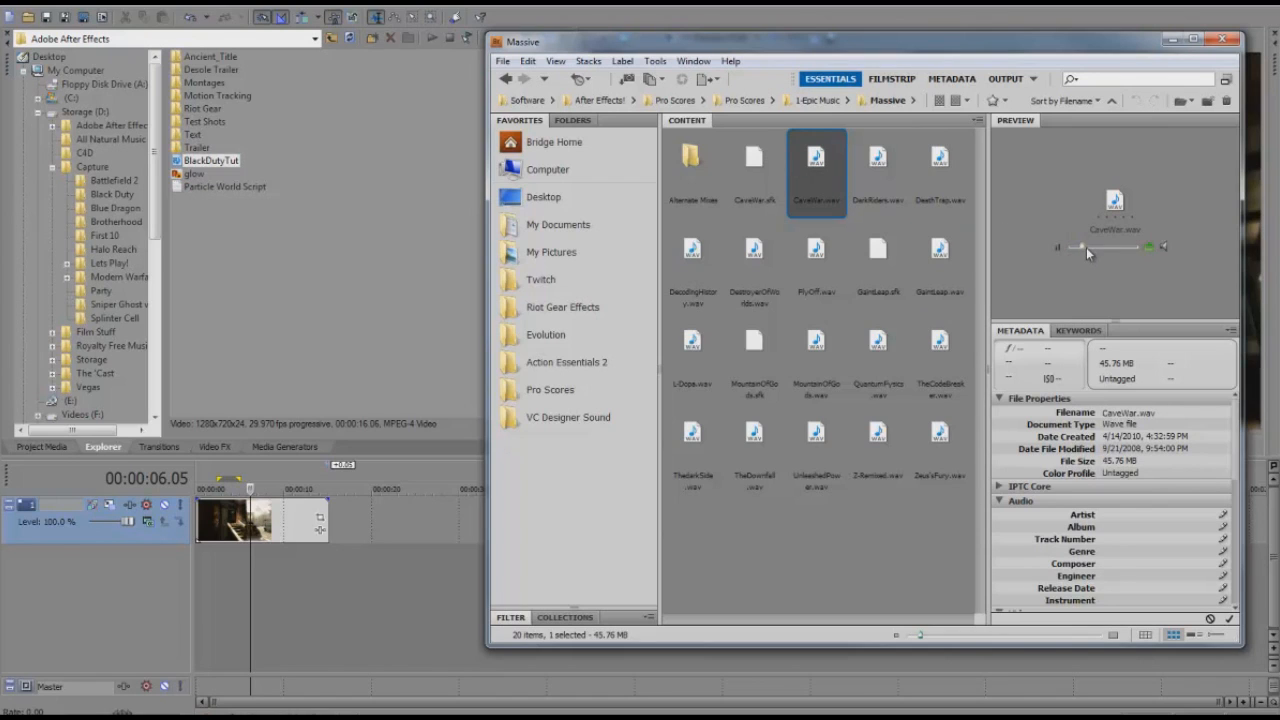
{"action": "left_click", "coordinate": [1096, 247]}
{"action": "left_click_drag", "start_coordinate": [799, 154], "coordinate": [349, 586]}
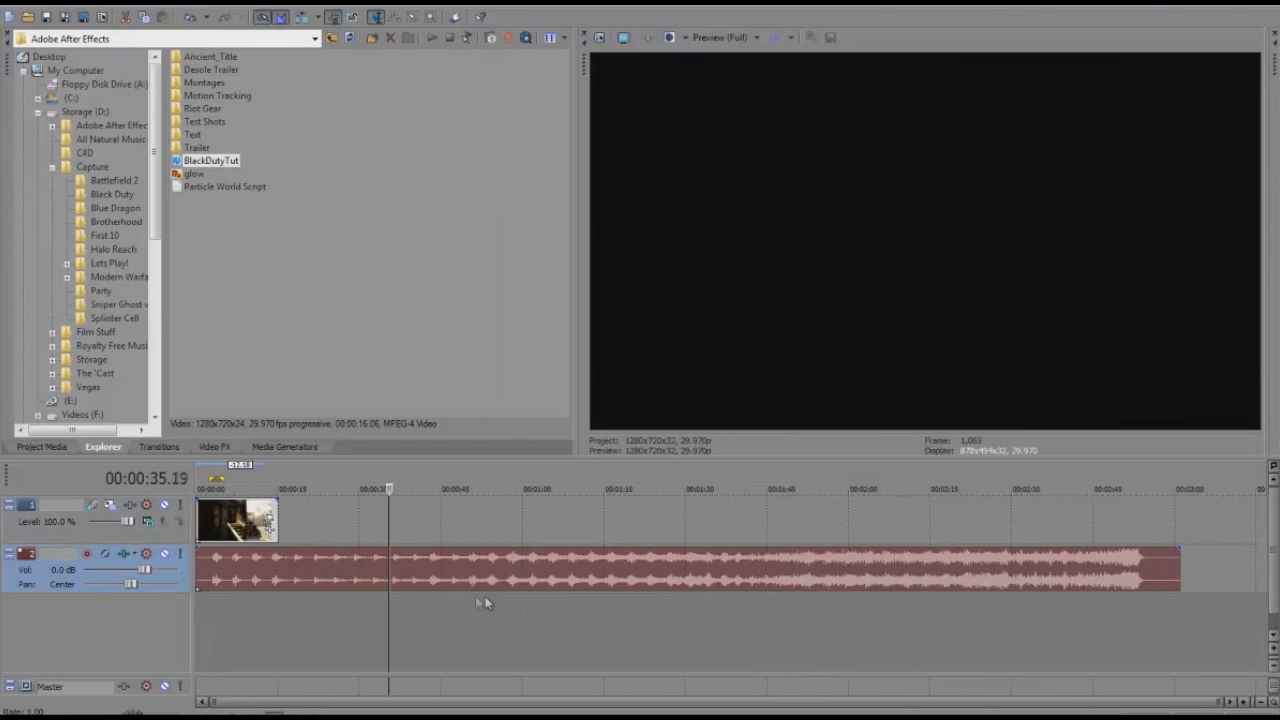
Step: Split the music at 00:00:58.06, just before the swell near the one-minute mark, and delete the part after the cut
{"action": "scroll", "coordinate": [491, 591], "scroll_direction": "up", "scroll_amount": 3}
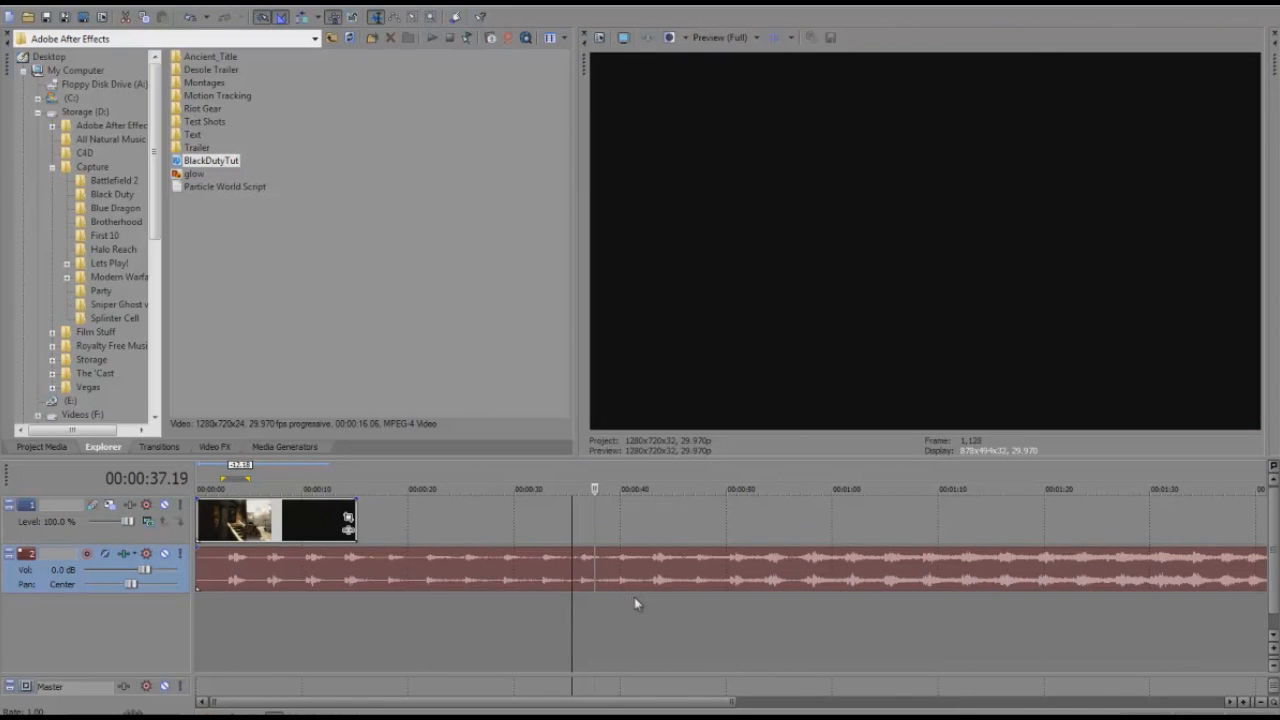
{"action": "left_click", "coordinate": [724, 604]}
{"action": "left_click", "coordinate": [778, 603]}
{"action": "left_click", "coordinate": [800, 610]}
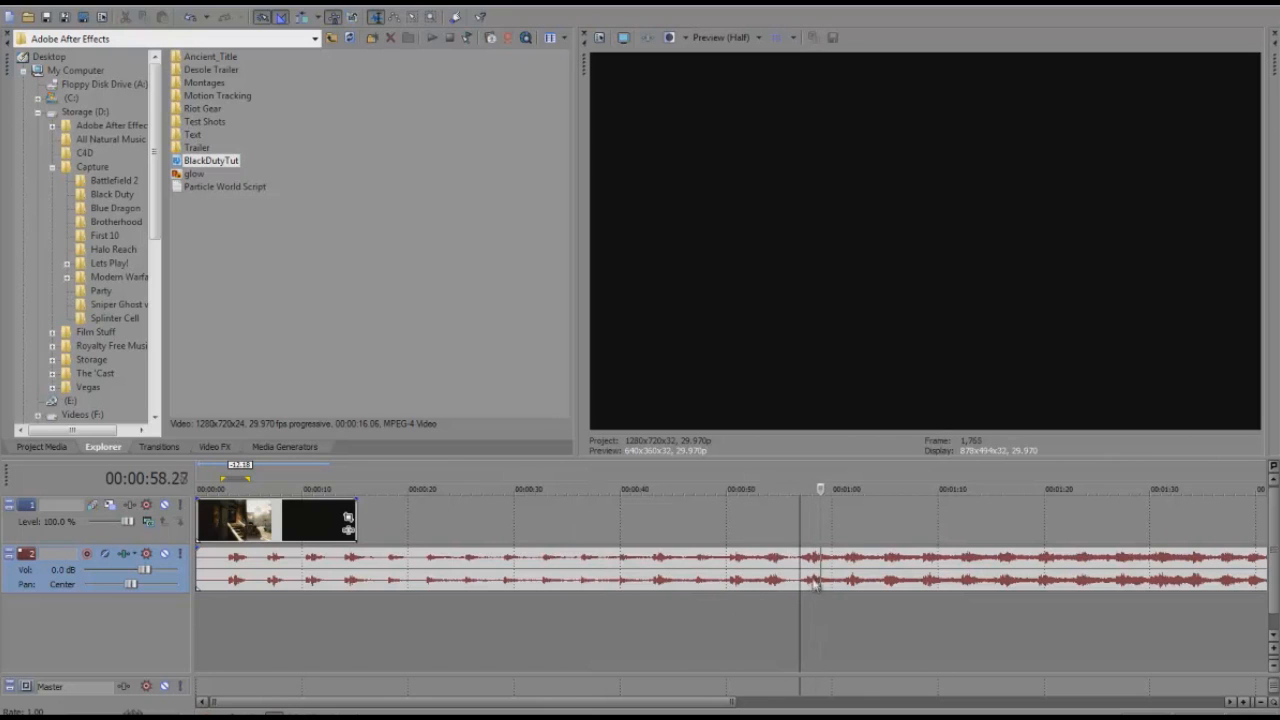
{"action": "left_click", "coordinate": [813, 583]}
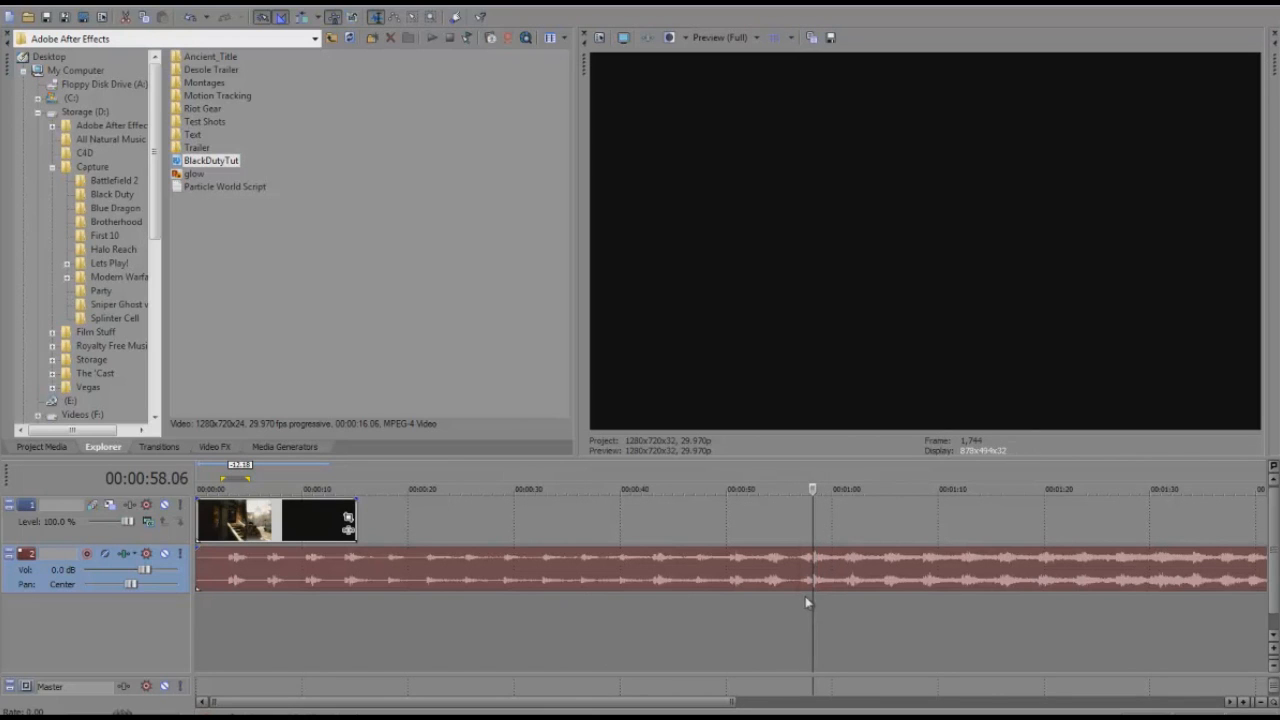
{"action": "key", "text": "s"}
{"action": "key", "text": "Delete"}
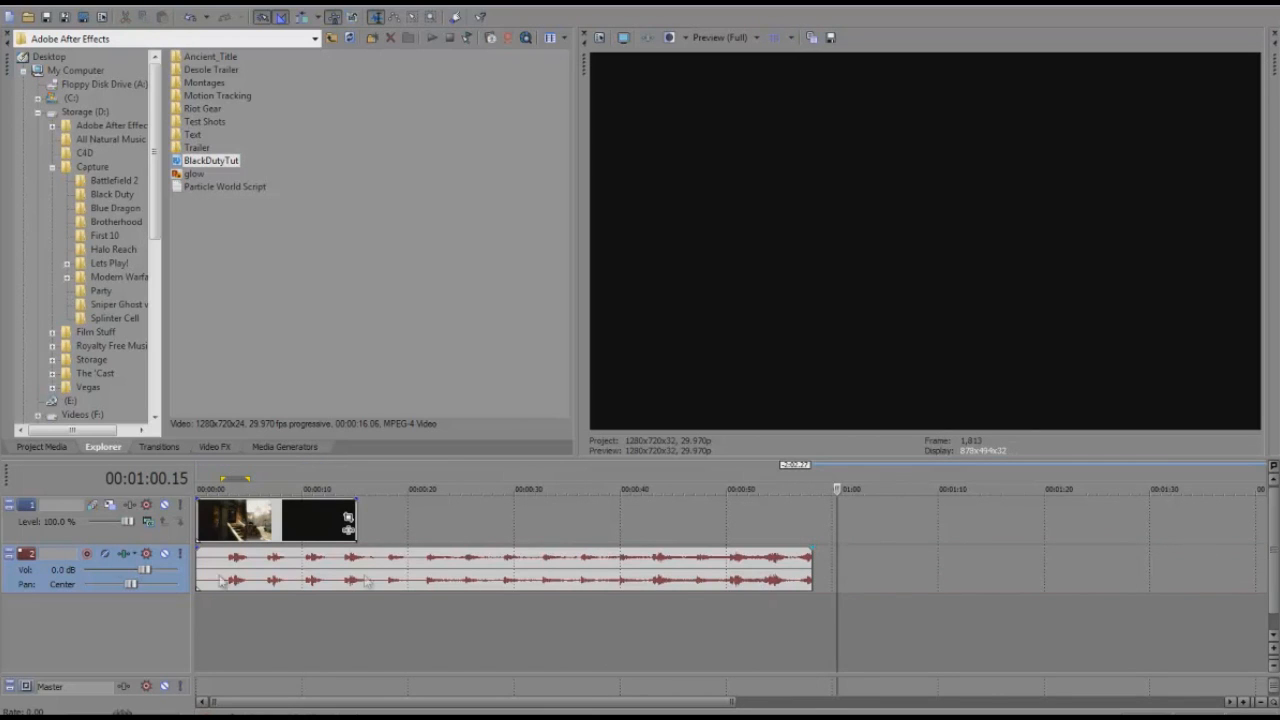
Step: Trim about 44 seconds off the music's start, place the remainder at the timeline's beginning, and play it from around 00:00:12
{"action": "left_click_drag", "start_coordinate": [198, 570], "coordinate": [257, 587]}
{"action": "left_click", "coordinate": [337, 630]}
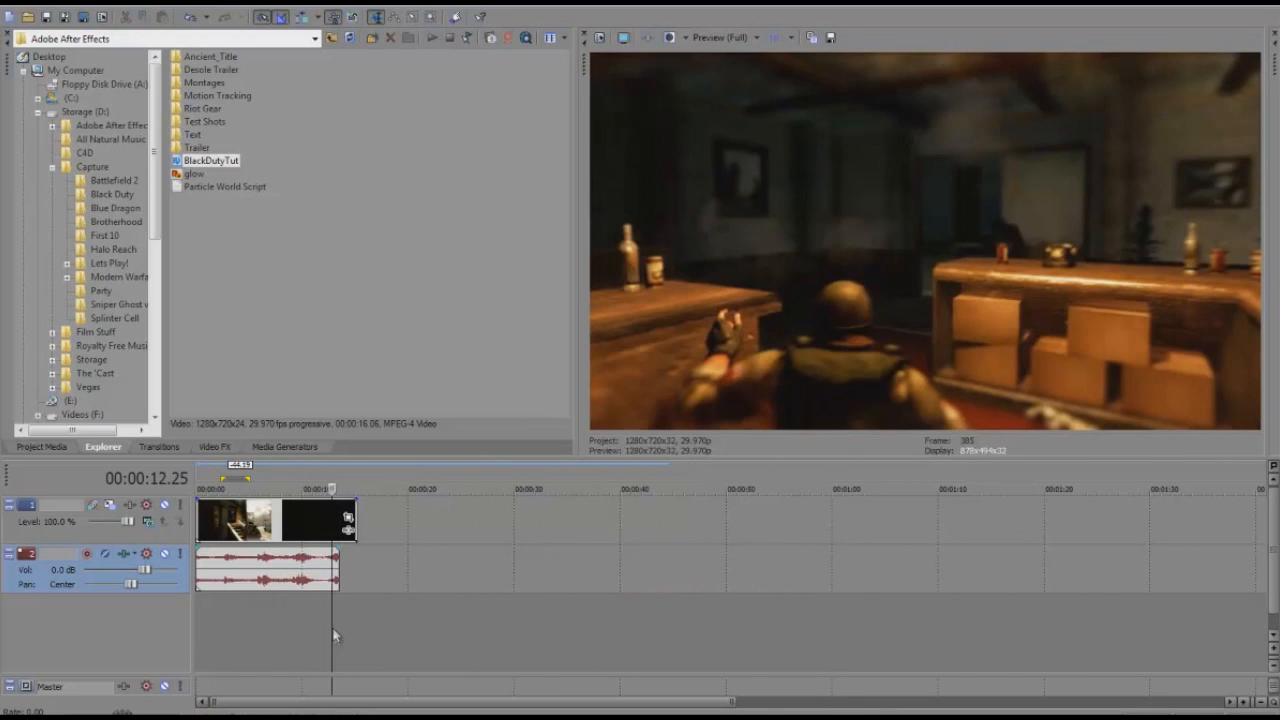
{"action": "scroll", "coordinate": [430, 608], "scroll_direction": "up", "scroll_amount": 3}
{"action": "left_click", "coordinate": [537, 622]}
{"action": "key", "text": "space"}
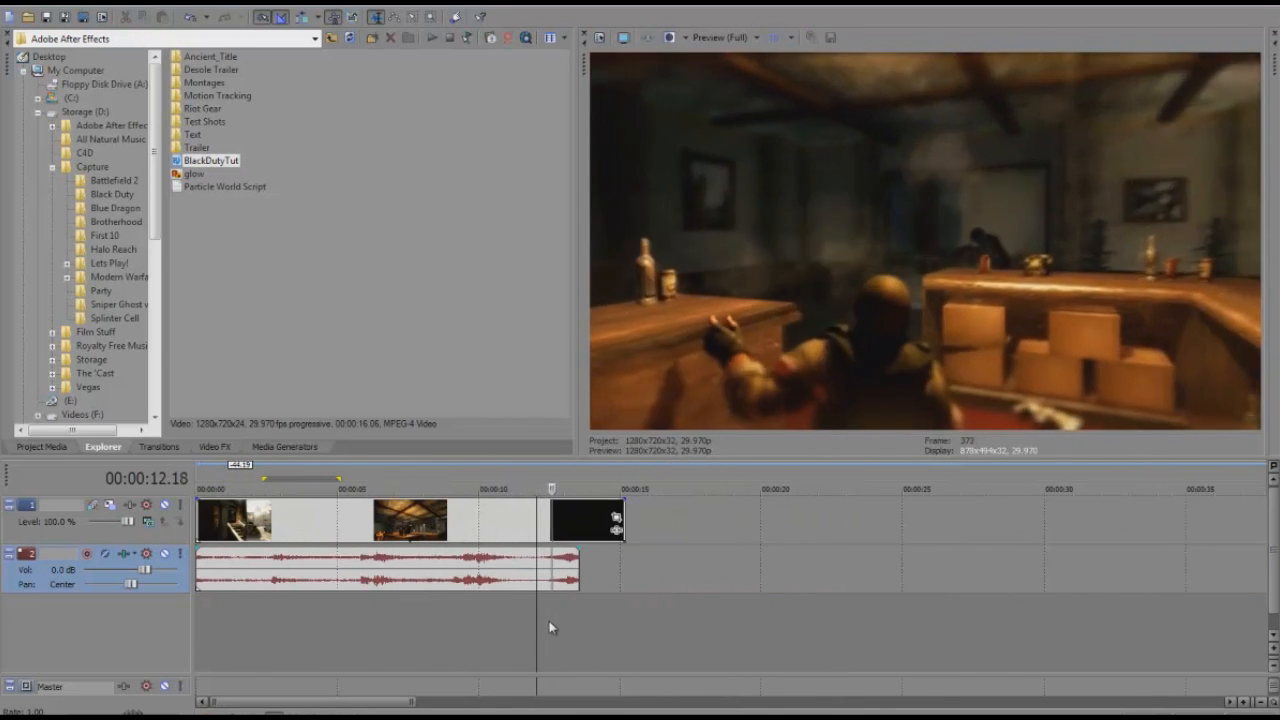
{"action": "key", "text": "space"}
Step: Move the music so that it ends together with the video clip, and play the ending to check the timing
{"action": "left_click_drag", "start_coordinate": [562, 575], "coordinate": [602, 583]}
{"action": "left_click", "coordinate": [576, 596]}
{"action": "left_click", "coordinate": [601, 621]}
{"action": "left_click", "coordinate": [620, 618]}
{"action": "left_click", "coordinate": [603, 618]}
{"action": "key", "text": "space"}
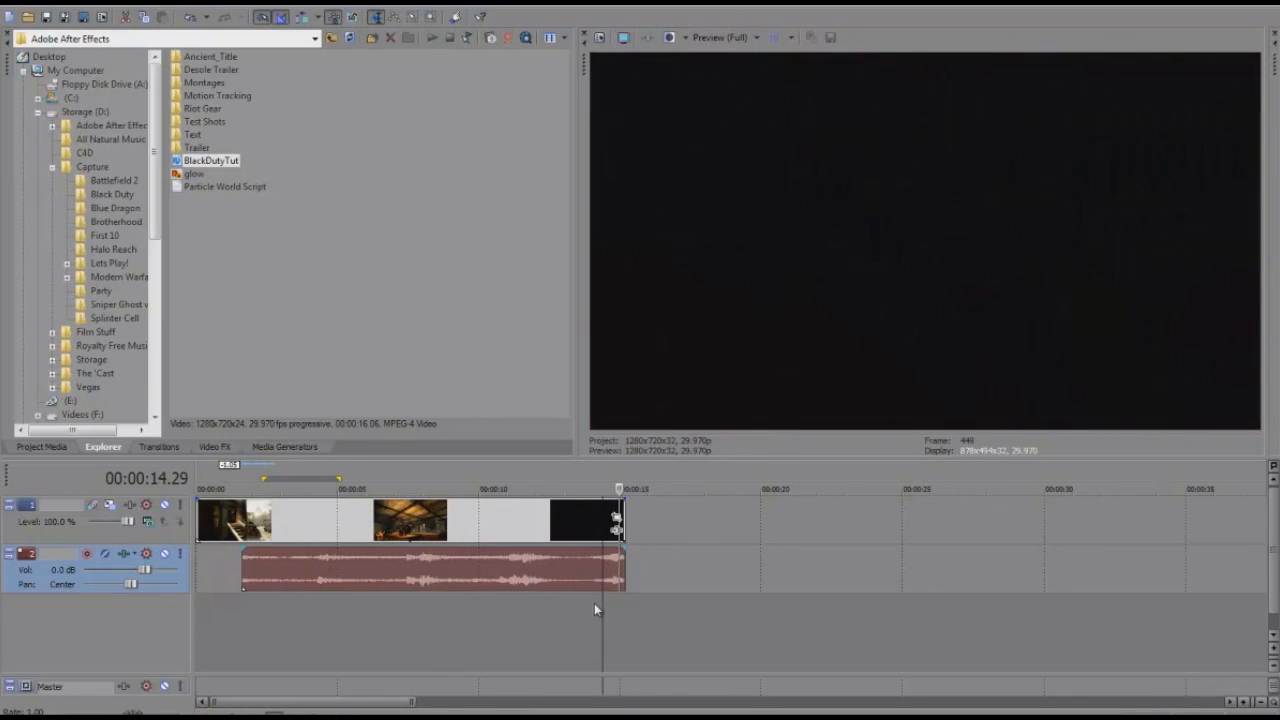
{"action": "key", "text": "space"}
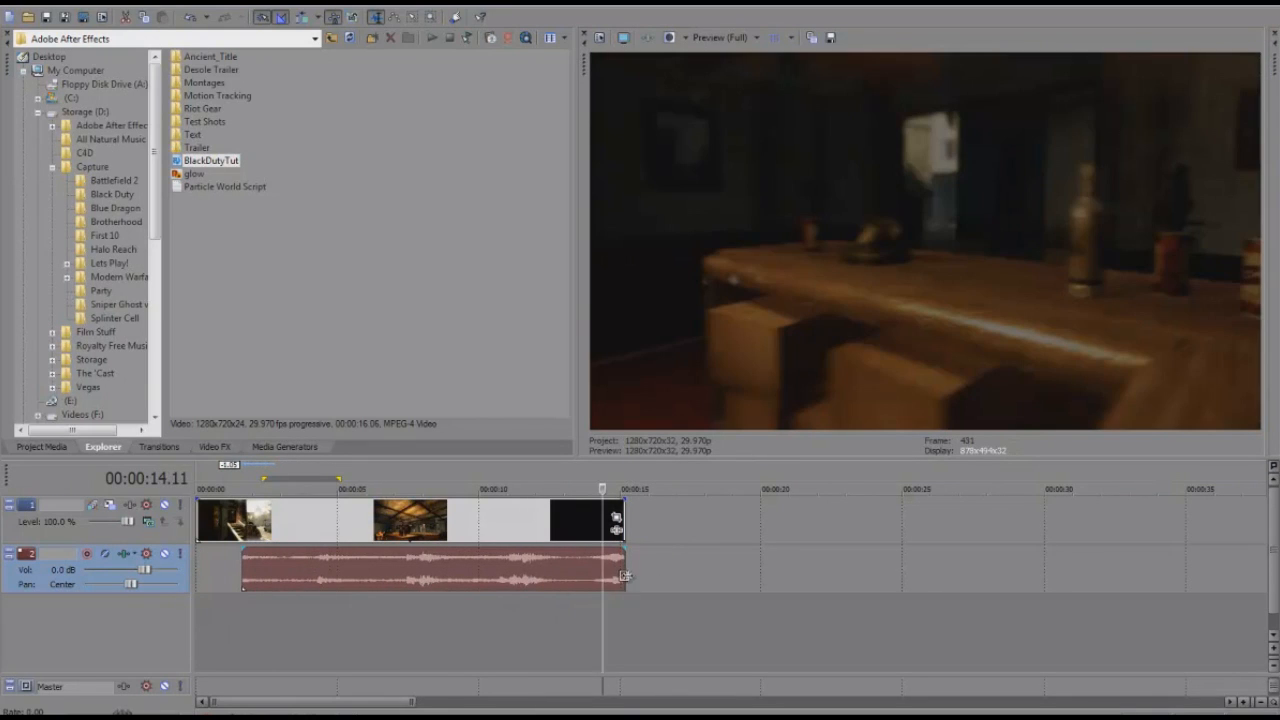
Step: Extend the music's end to about 18 seconds and its start back to the beginning of the timeline
{"action": "left_click_drag", "start_coordinate": [624, 576], "coordinate": [700, 576]}
{"action": "left_click_drag", "start_coordinate": [242, 578], "coordinate": [197, 578]}
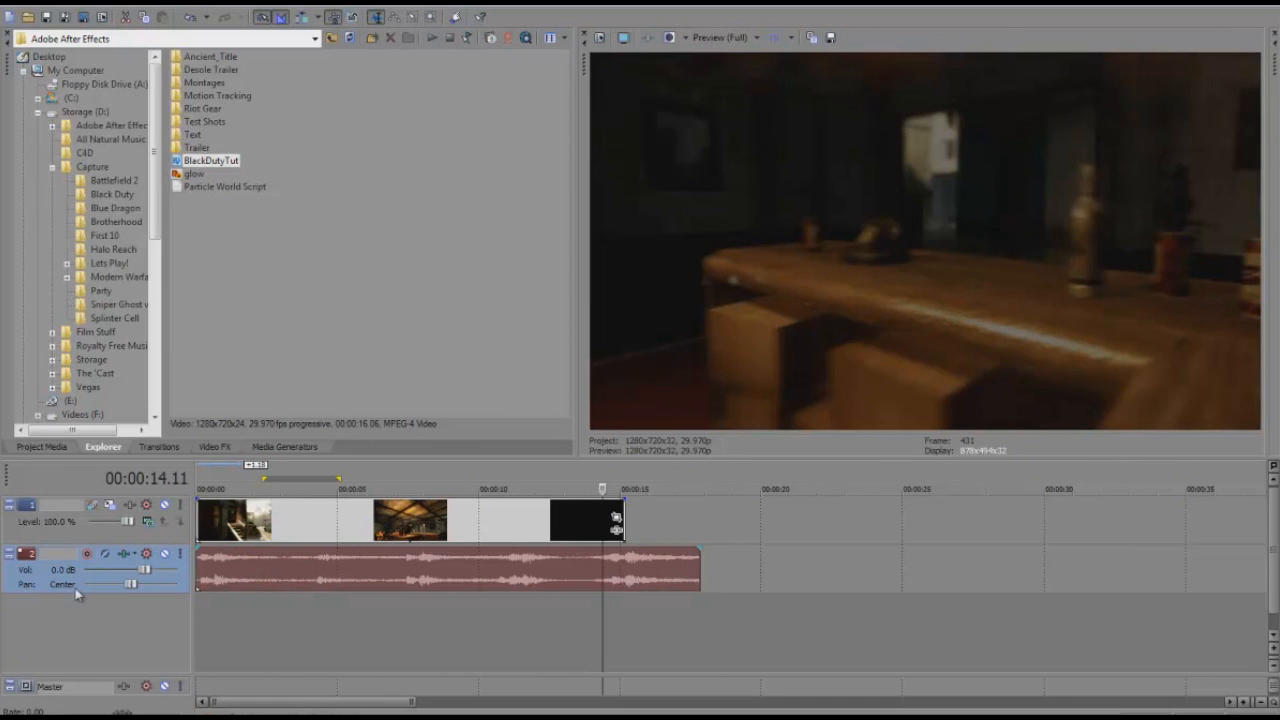
{"action": "left_click", "coordinate": [196, 600]}
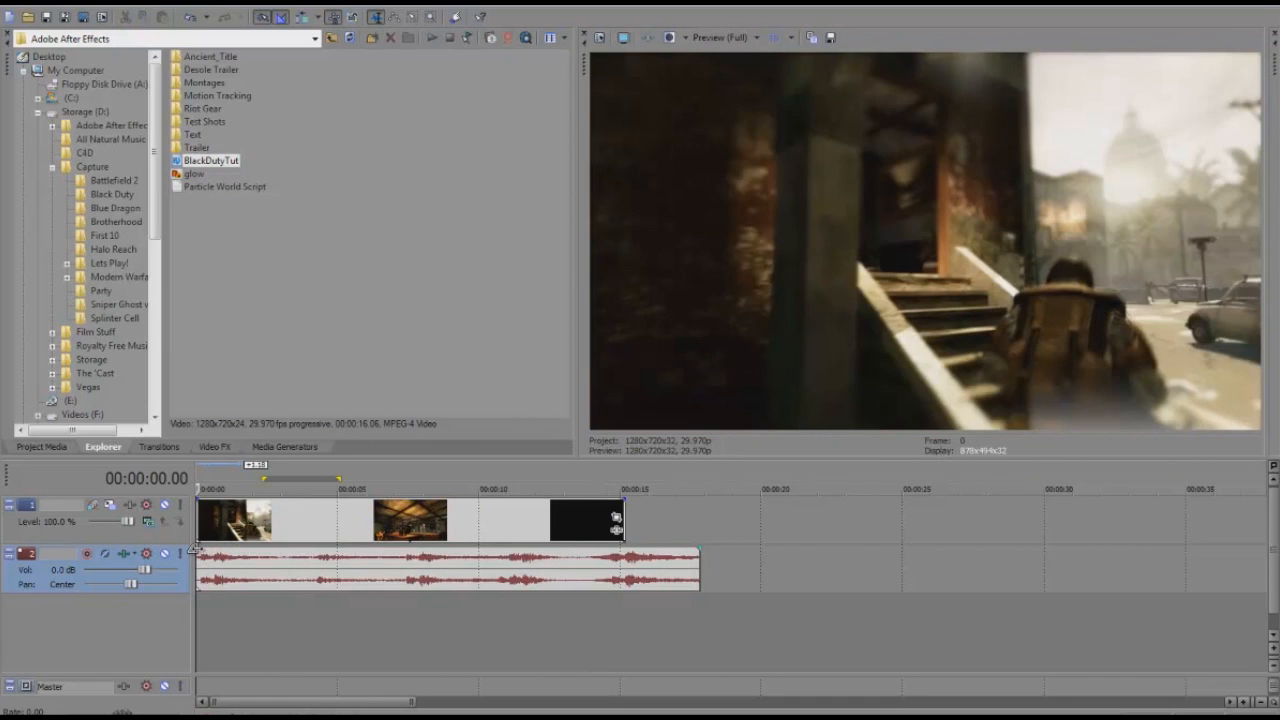
Step: Add fade-ins of about 0.7 seconds to the start of the video clip and the music, and play the sequence
{"action": "scroll", "coordinate": [205, 530], "scroll_direction": "up", "scroll_amount": 5}
{"action": "left_click_drag", "start_coordinate": [197, 499], "coordinate": [362, 527]}
{"action": "left_click_drag", "start_coordinate": [197, 546], "coordinate": [338, 550]}
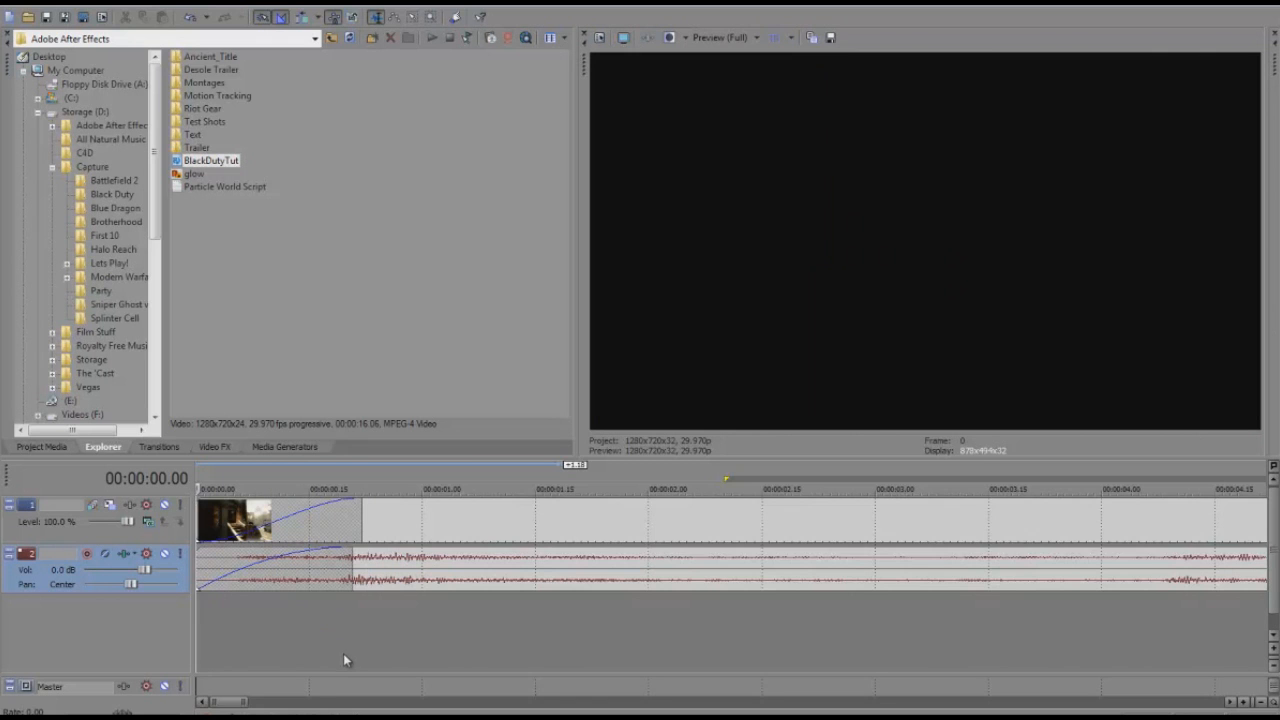
{"action": "scroll", "coordinate": [343, 653], "scroll_direction": "down", "scroll_amount": 6}
{"action": "key", "text": "space"}
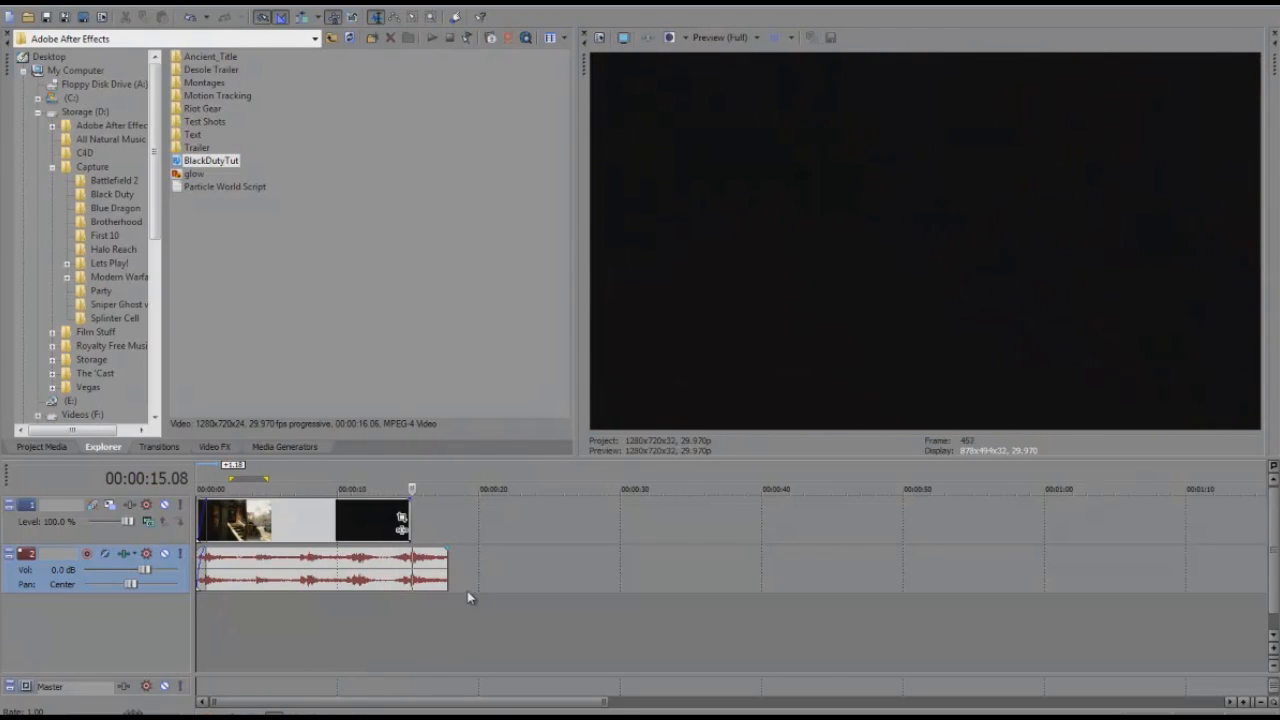
Step: Add the Outtro text preset on a new track above the video, starting at the end of the clip, keeping its text
{"action": "left_click", "coordinate": [409, 516]}
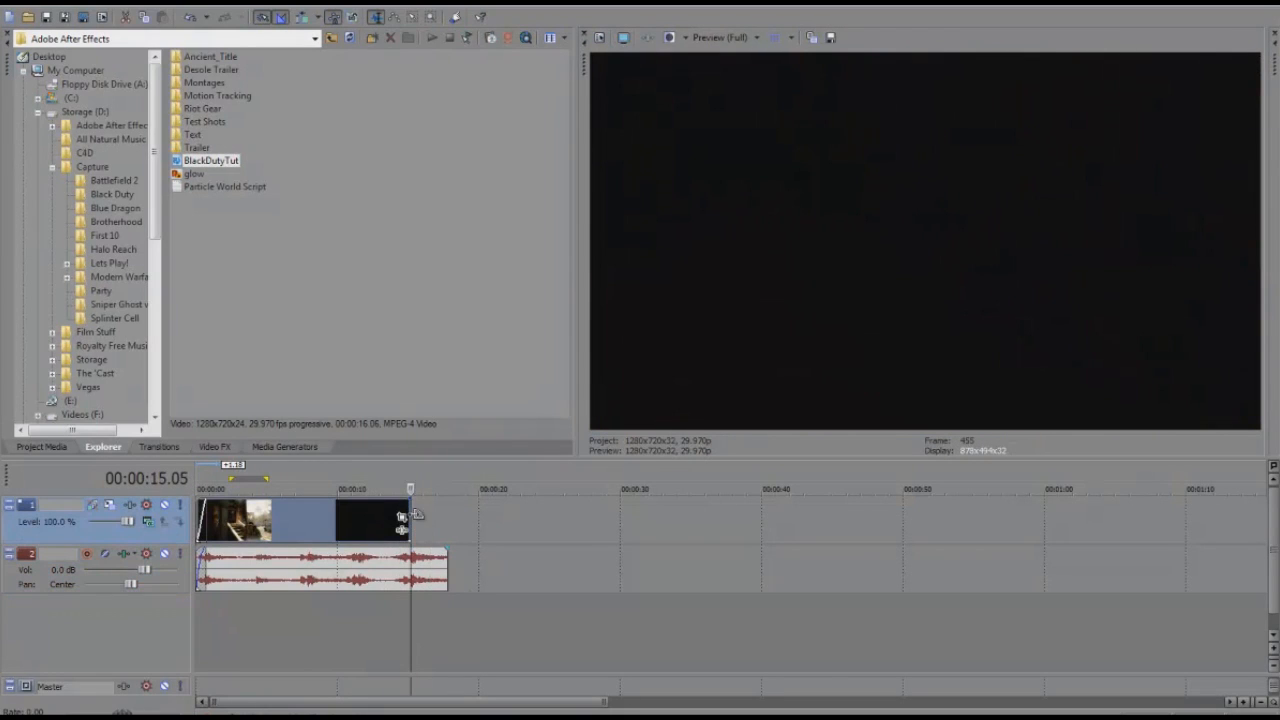
{"action": "left_click", "coordinate": [290, 446]}
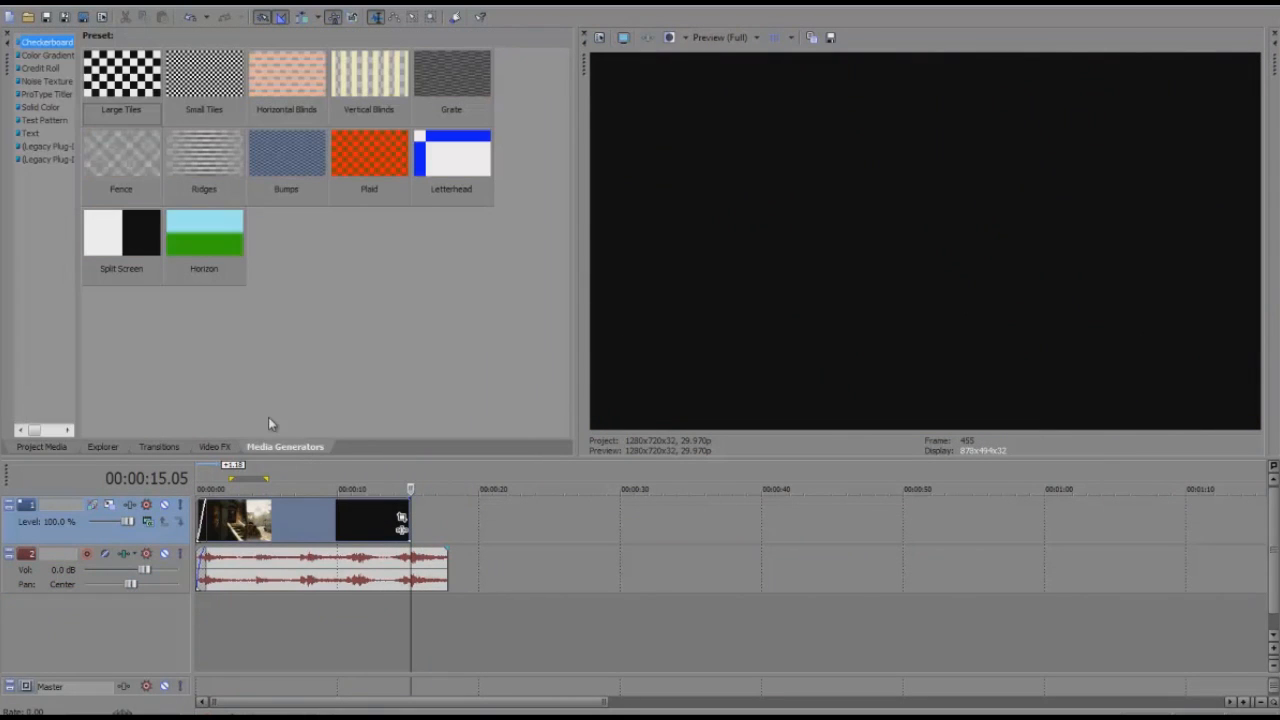
{"action": "left_click", "coordinate": [30, 133]}
{"action": "left_click", "coordinate": [283, 224]}
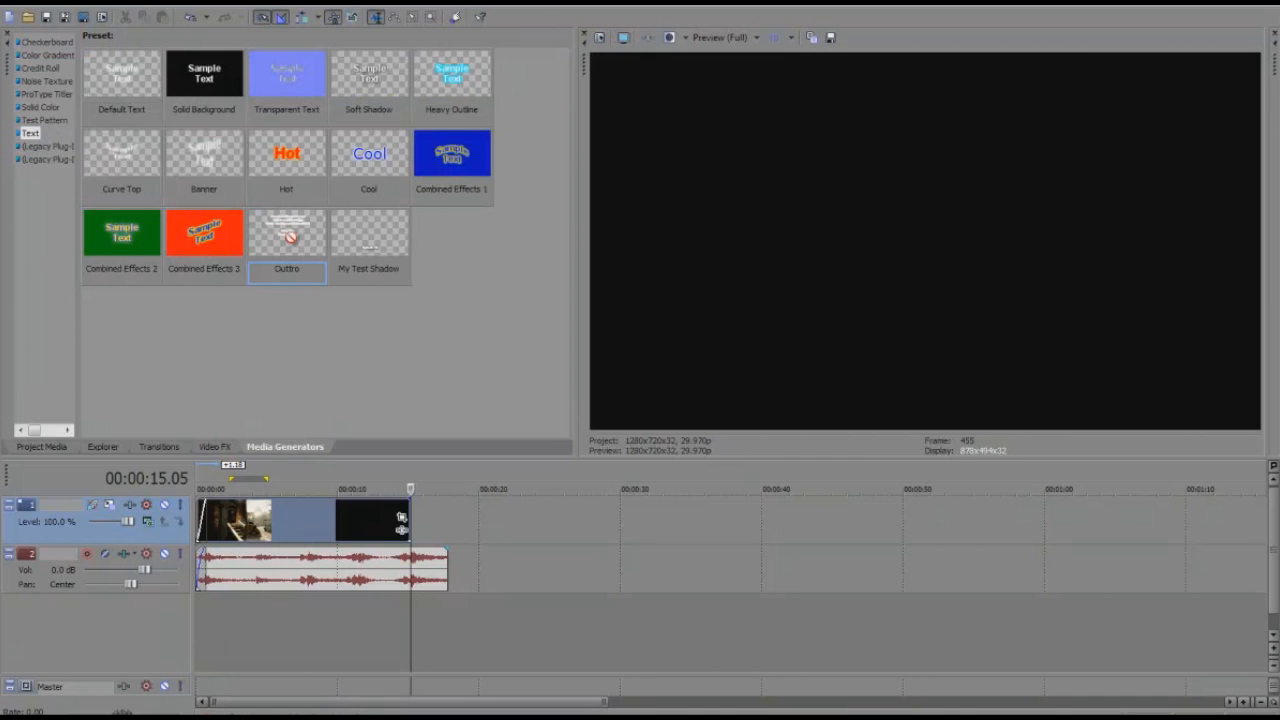
{"action": "left_click_drag", "start_coordinate": [401, 463], "coordinate": [420, 482]}
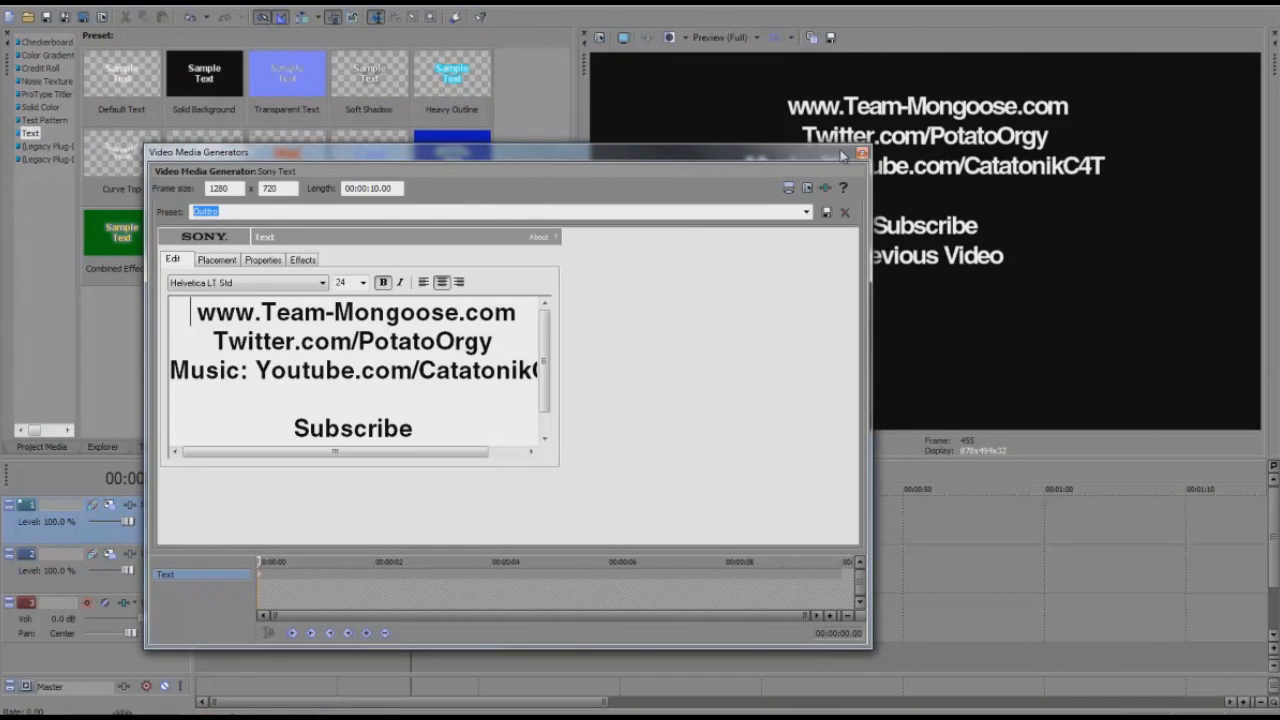
{"action": "left_click", "coordinate": [861, 154]}
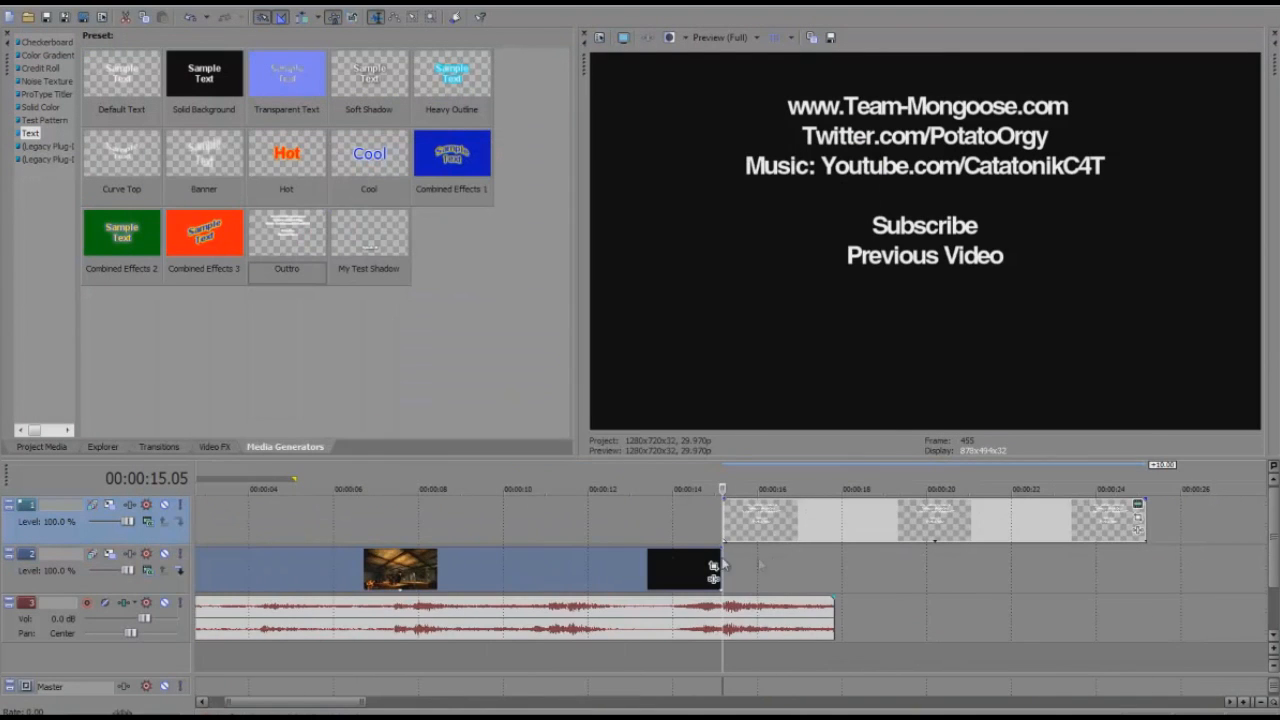
Step: Shift the outro text to start slightly before the clip ends, add a fade-in of about 0.7 seconds, and play the transition
{"action": "left_click", "coordinate": [754, 528]}
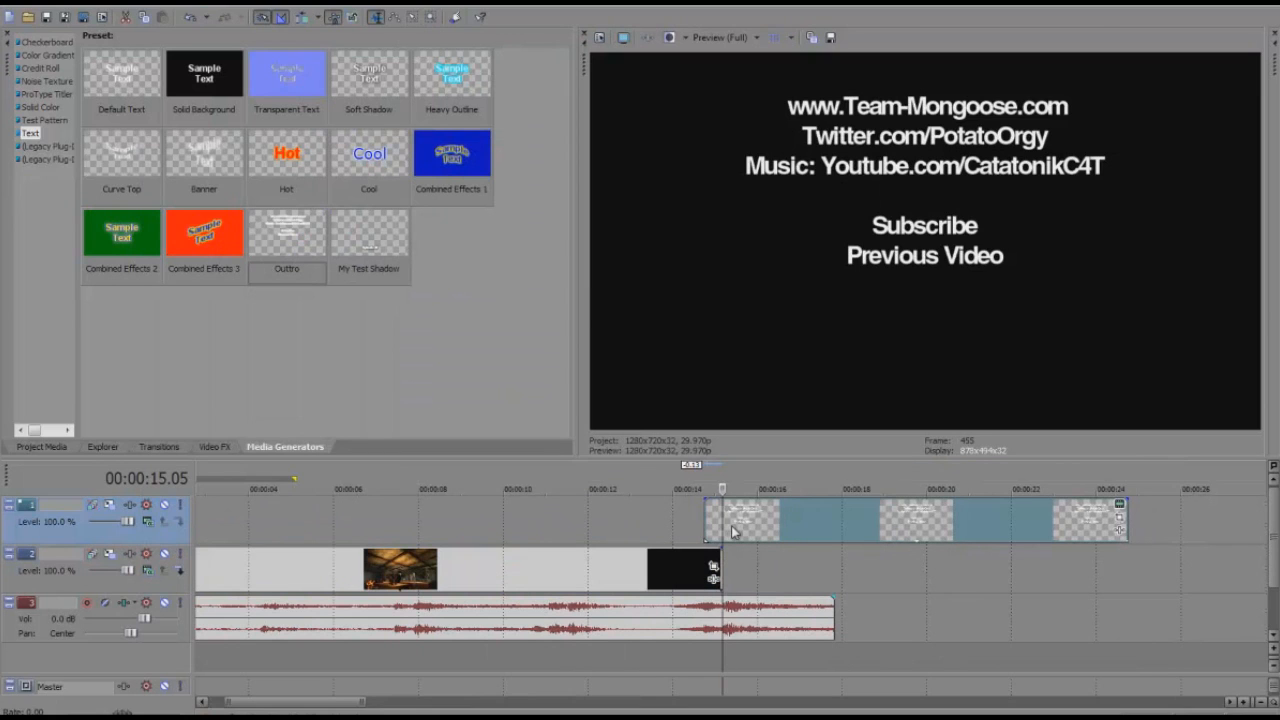
{"action": "mouse_move", "coordinate": [754, 528]}
{"action": "left_mouse_down"}
{"action": "mouse_move", "coordinate": [762, 502]}
{"action": "mouse_move", "coordinate": [744, 503]}
{"action": "mouse_move", "coordinate": [787, 530]}
{"action": "left_mouse_up"}
{"action": "left_click", "coordinate": [698, 537]}
{"action": "key", "text": "space"}
{"action": "key", "text": "space"}
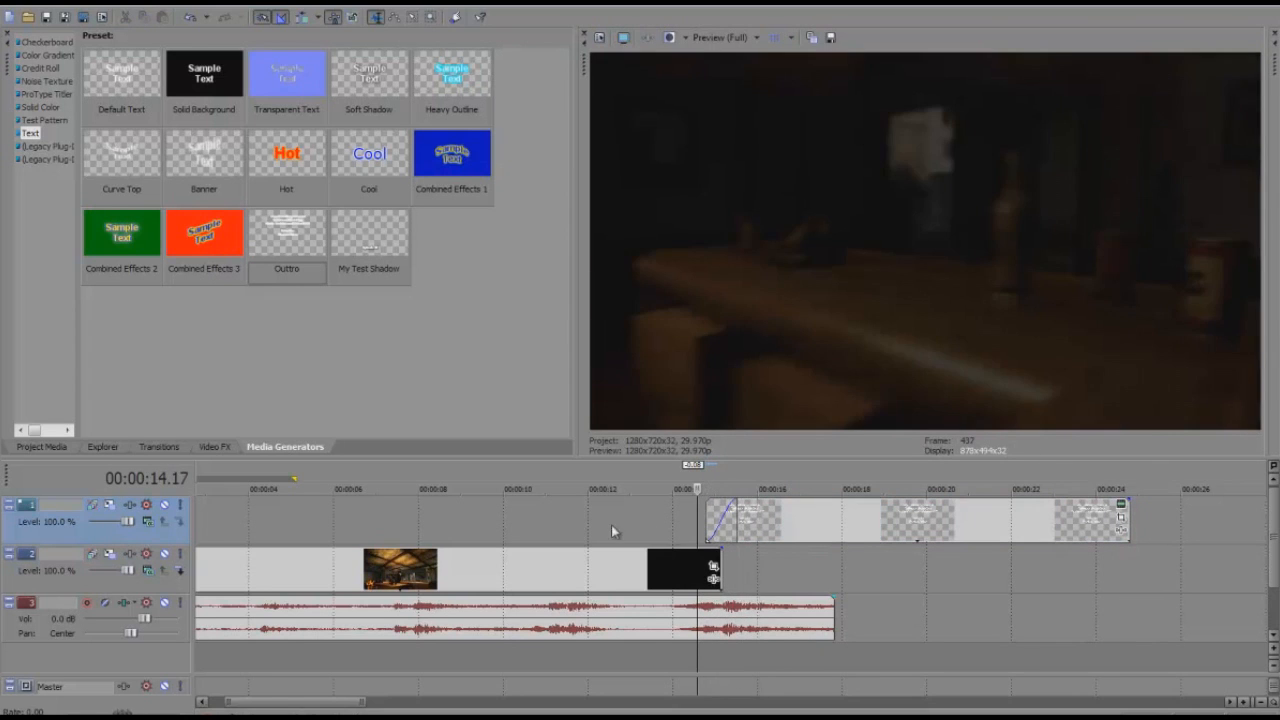
{"action": "left_click", "coordinate": [657, 522]}
{"action": "key", "text": "space"}
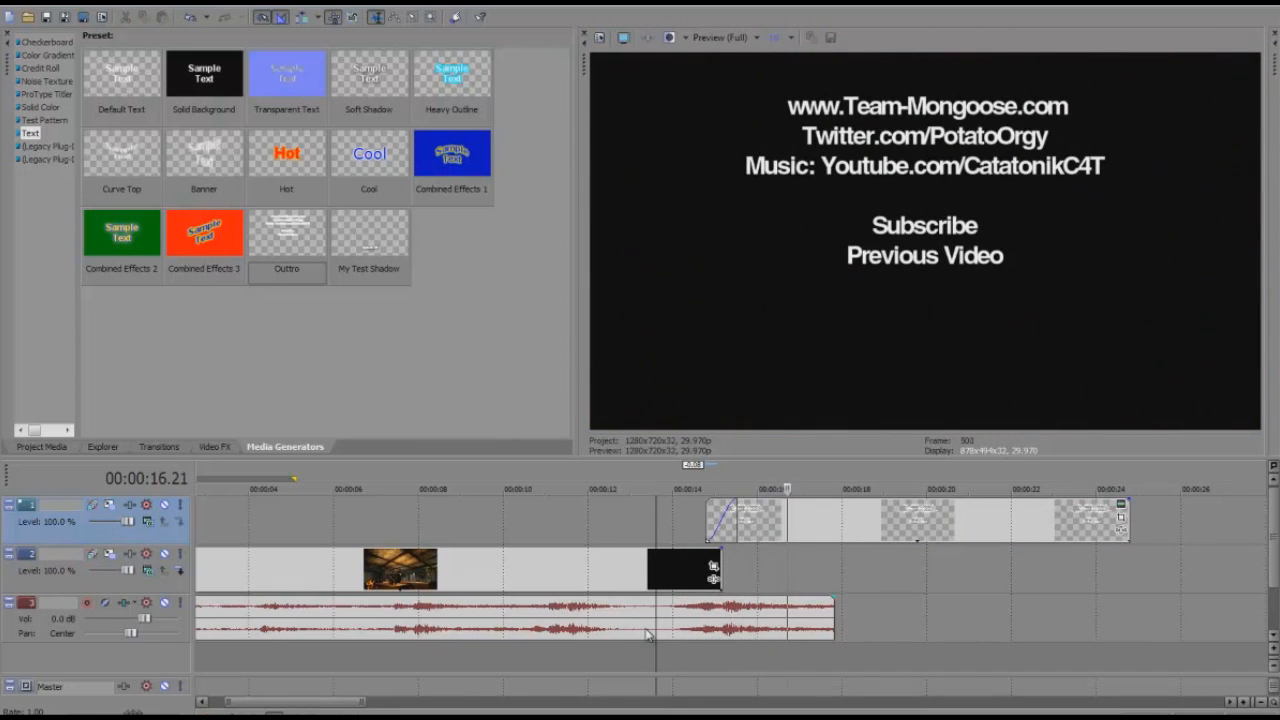
Step: Extend the music's end just past the outro text, to about 00:00:25.19, and play the outro
{"action": "left_click_drag", "start_coordinate": [838, 632], "coordinate": [1164, 632]}
{"action": "left_click", "coordinate": [682, 540]}
{"action": "key", "text": "space"}
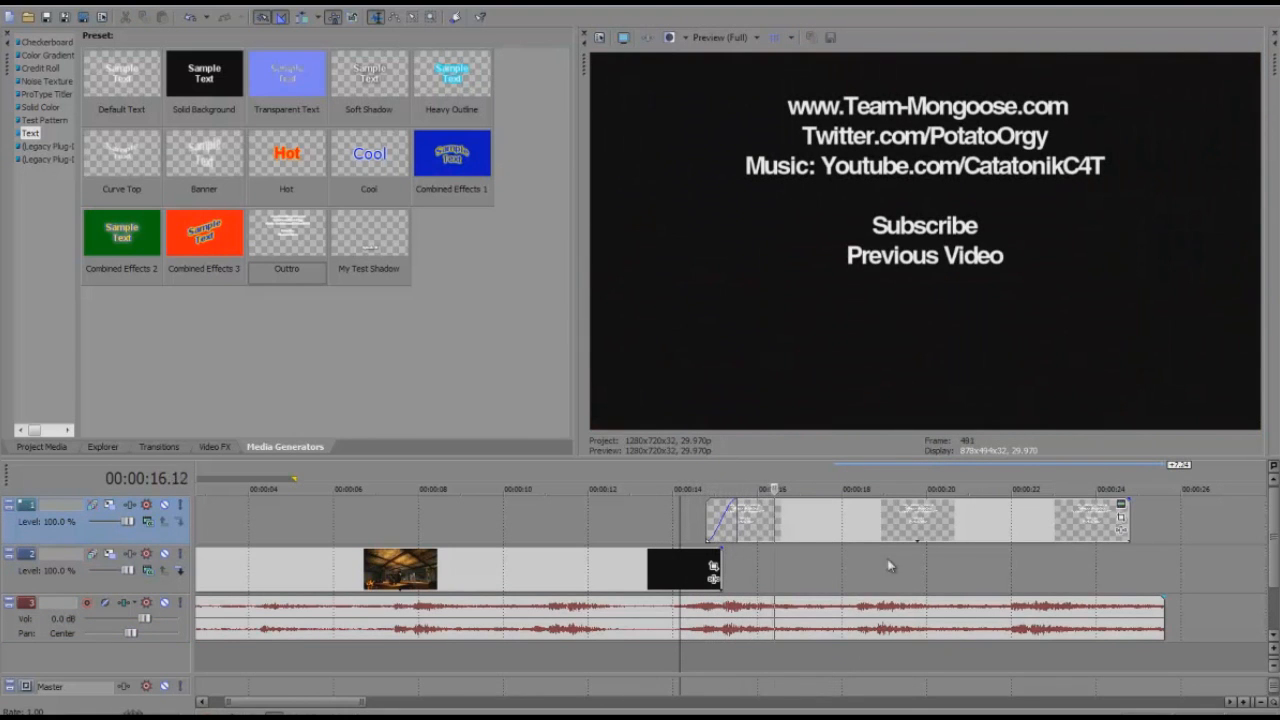
{"action": "key", "text": "space"}
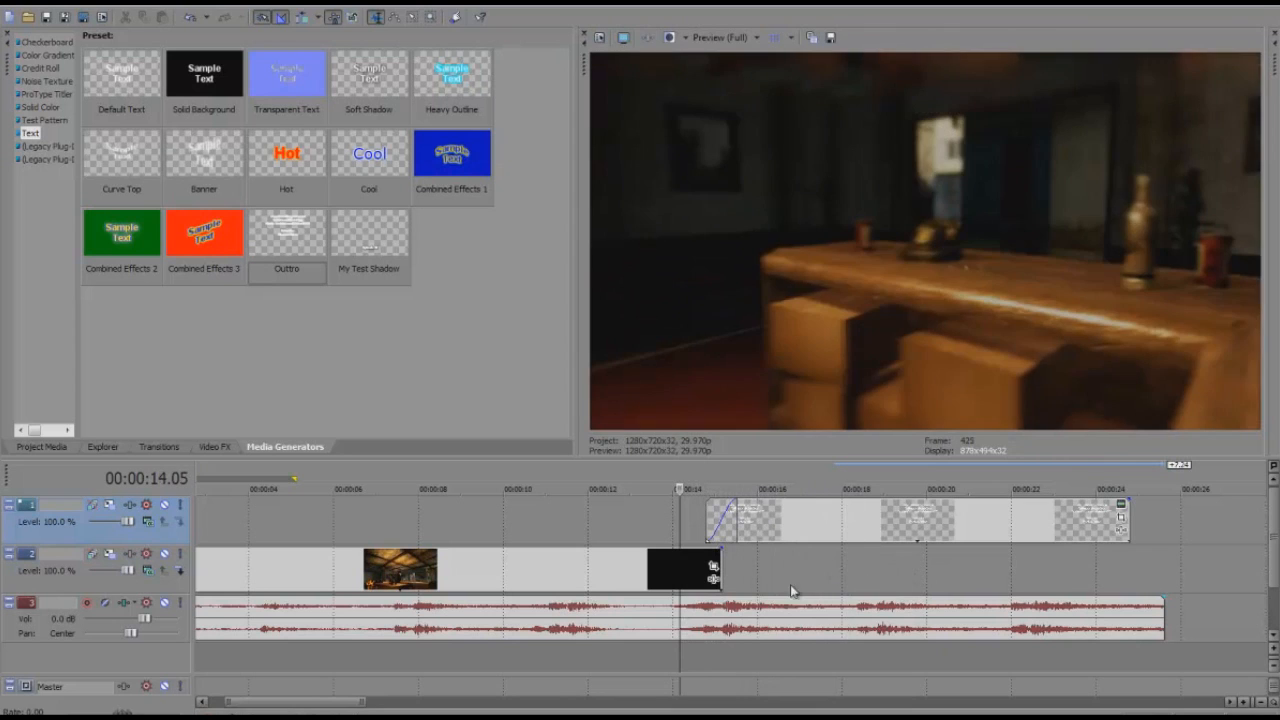
{"action": "left_click", "coordinate": [783, 578]}
{"action": "key", "text": "space"}
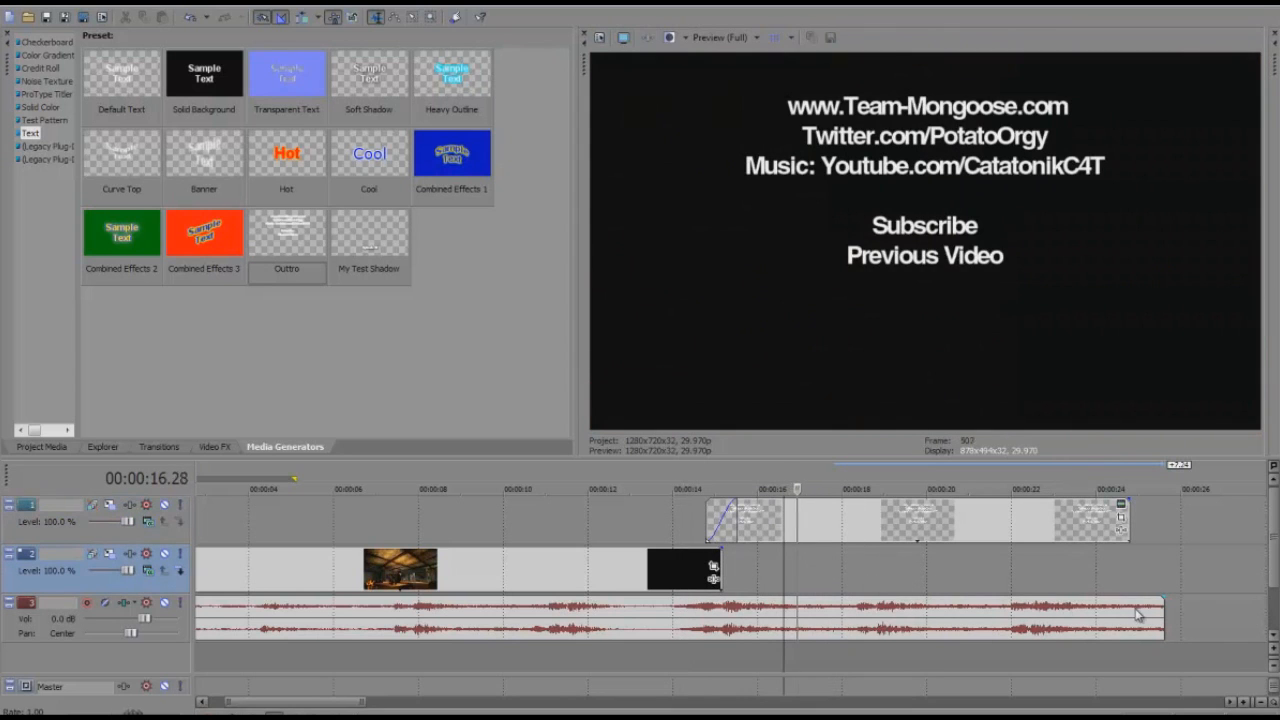
Step: Extend the end of the music by about 6 more seconds beyond the outro text
{"action": "left_click", "coordinate": [1160, 612]}
{"action": "left_click", "coordinate": [1158, 617]}
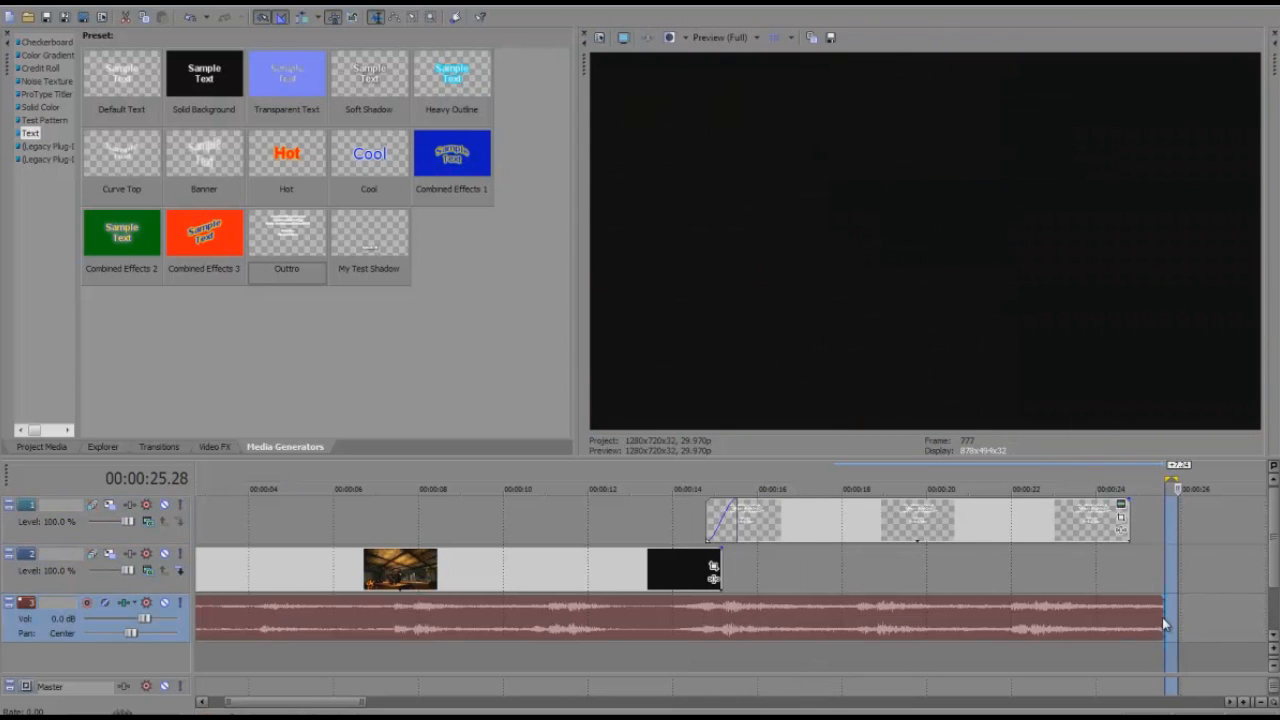
{"action": "left_click_drag", "start_coordinate": [1160, 618], "coordinate": [1267, 624]}
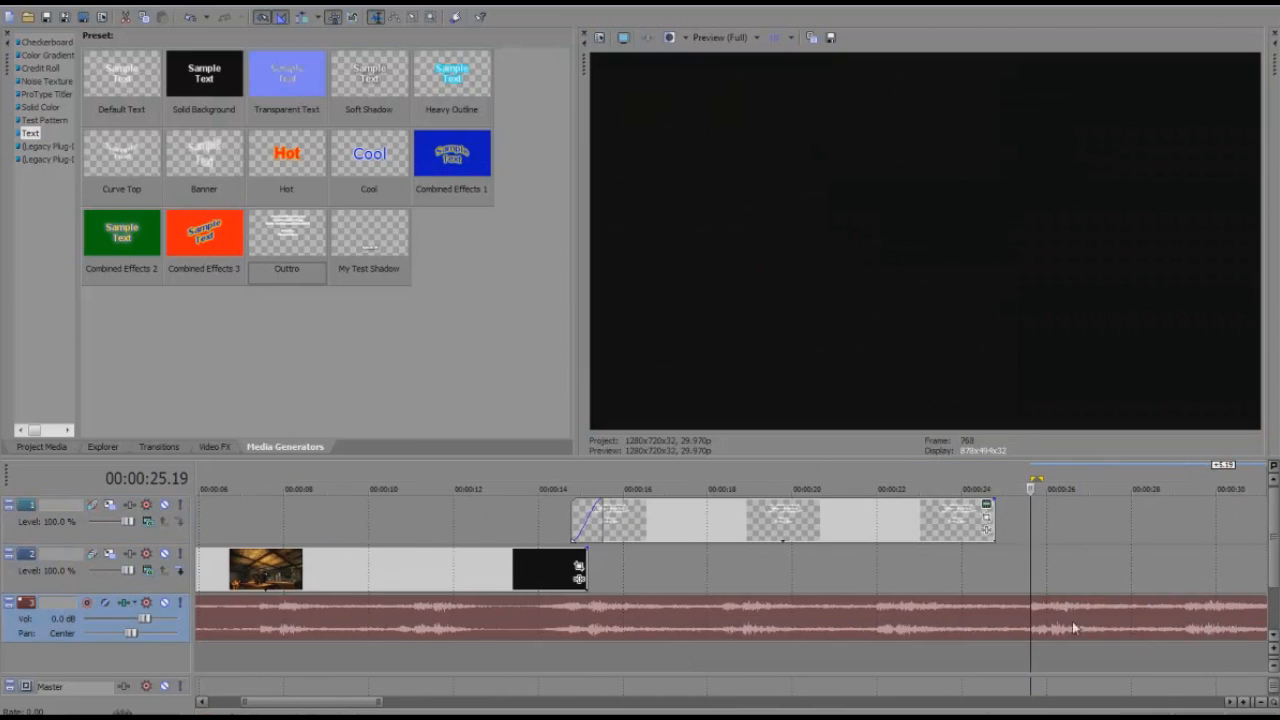
Step: Add the Footage clip from the Black Duty capture folder to the video track after the outro text, starting around 00:00:26
{"action": "left_click", "coordinate": [638, 580]}
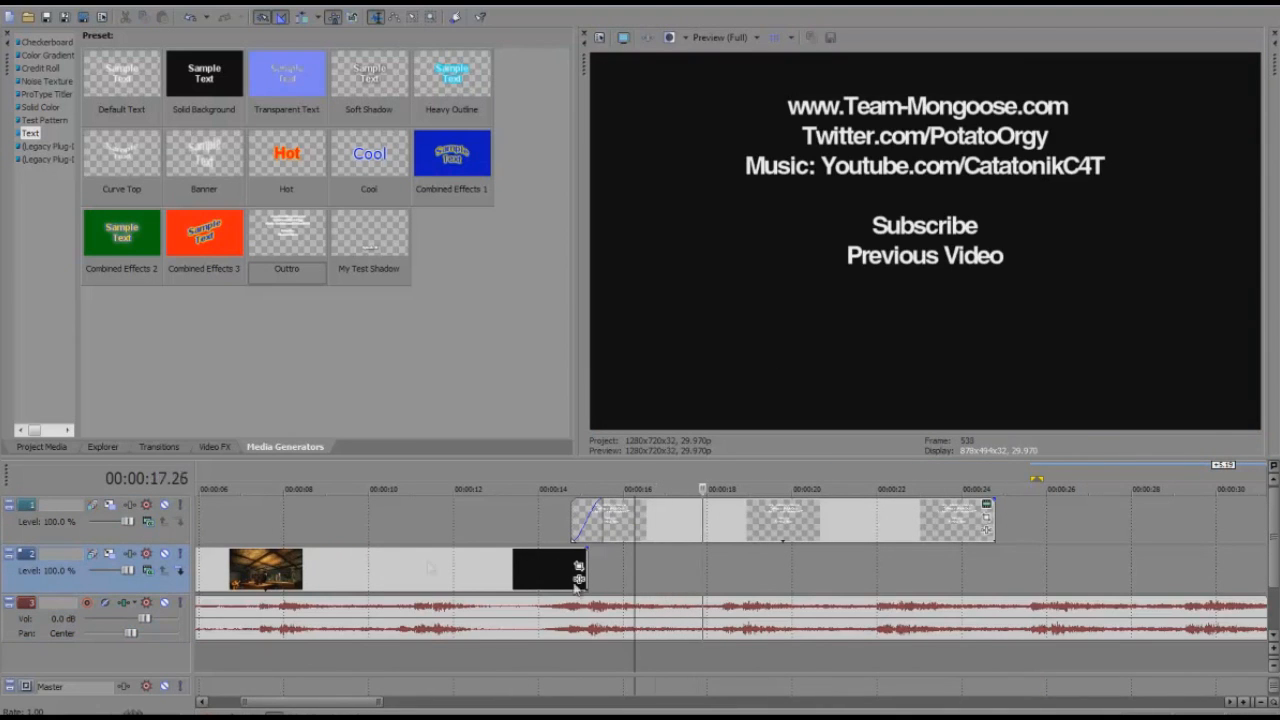
{"action": "key", "text": "space"}
{"action": "left_click", "coordinate": [103, 447]}
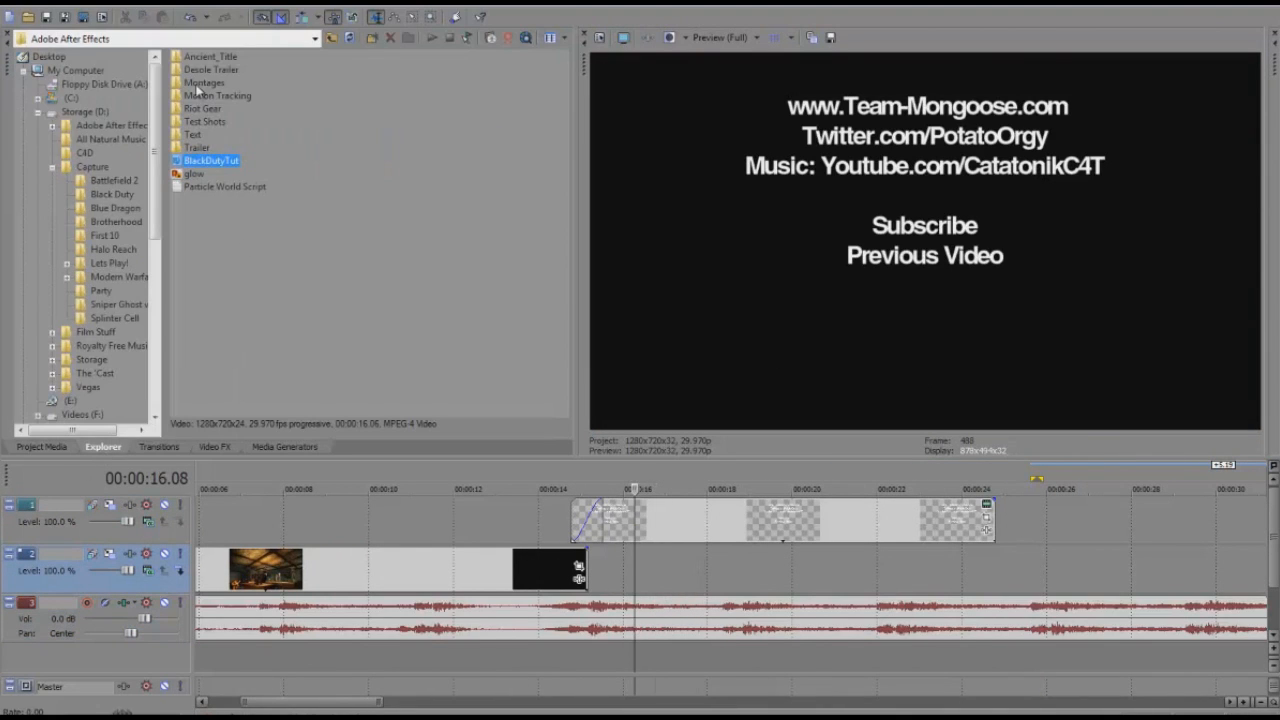
{"action": "left_click", "coordinate": [114, 318]}
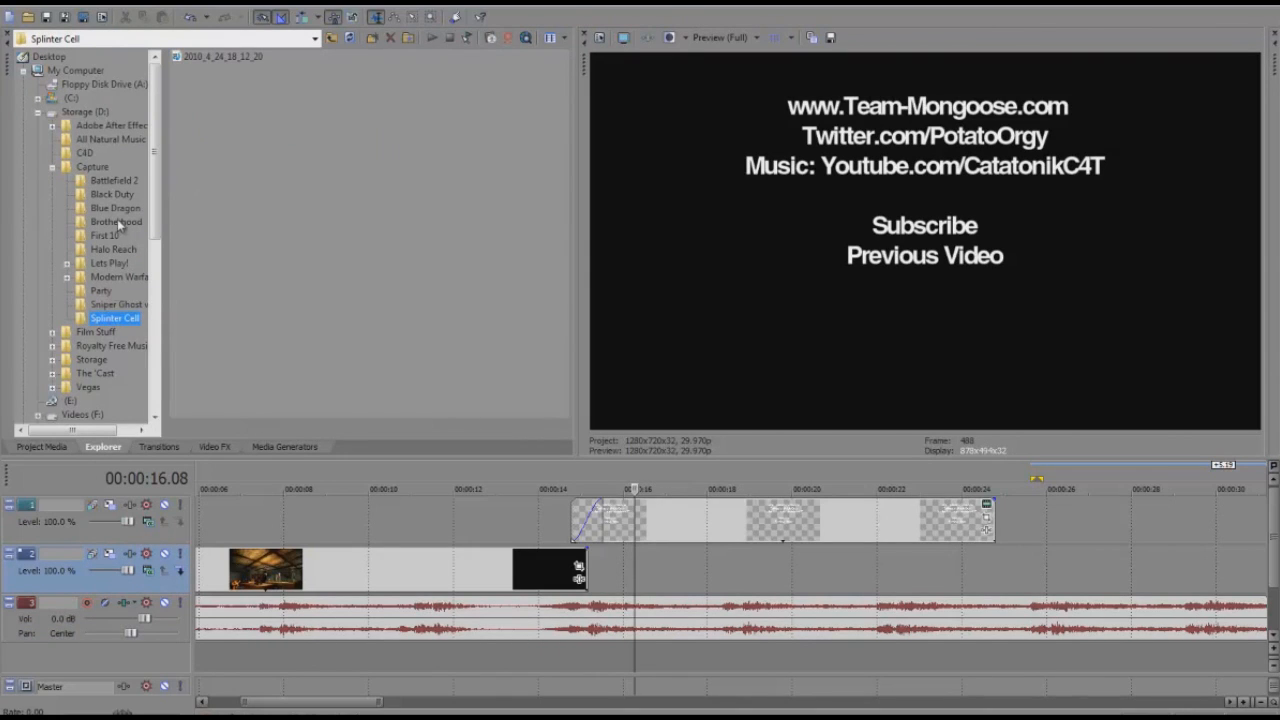
{"action": "left_click", "coordinate": [112, 194]}
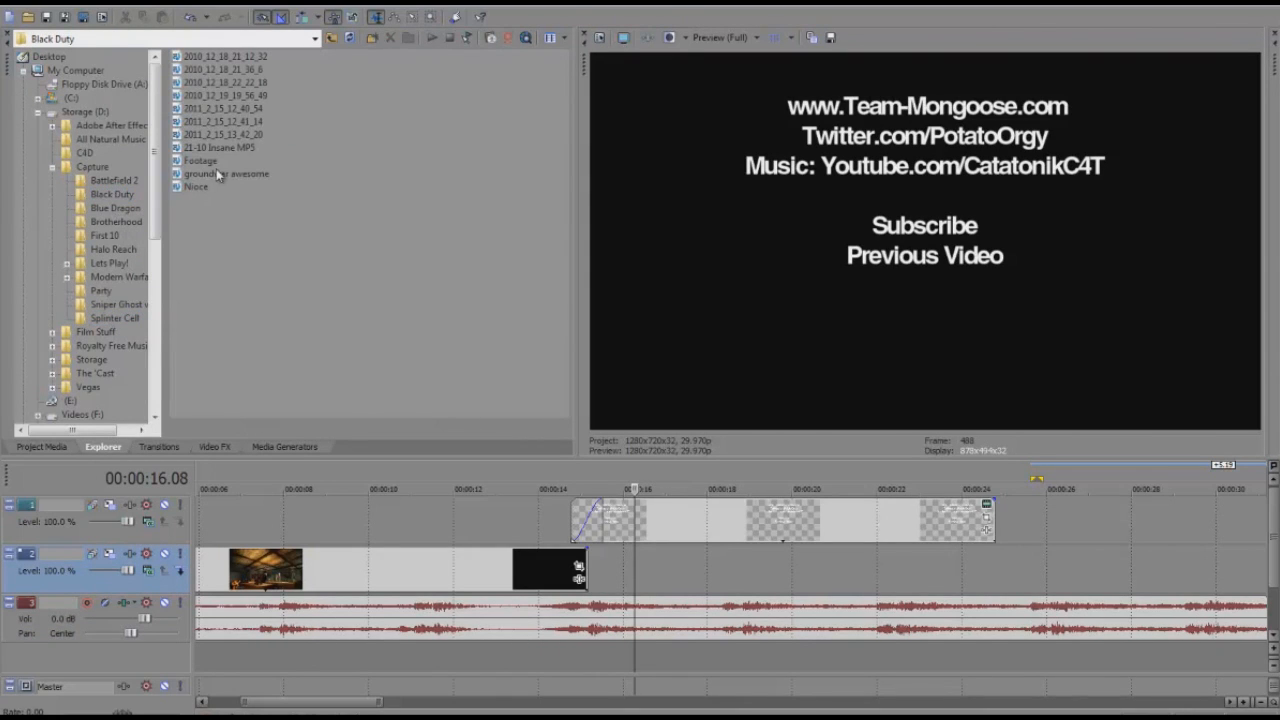
{"action": "left_click_drag", "start_coordinate": [1075, 518], "coordinate": [1046, 568]}
Step: Delete the audio that came with the added Footage clip, keeping its video and the music
{"action": "left_click", "coordinate": [1150, 568]}
{"action": "scroll", "coordinate": [1150, 568], "scroll_direction": "down", "scroll_amount": 5}
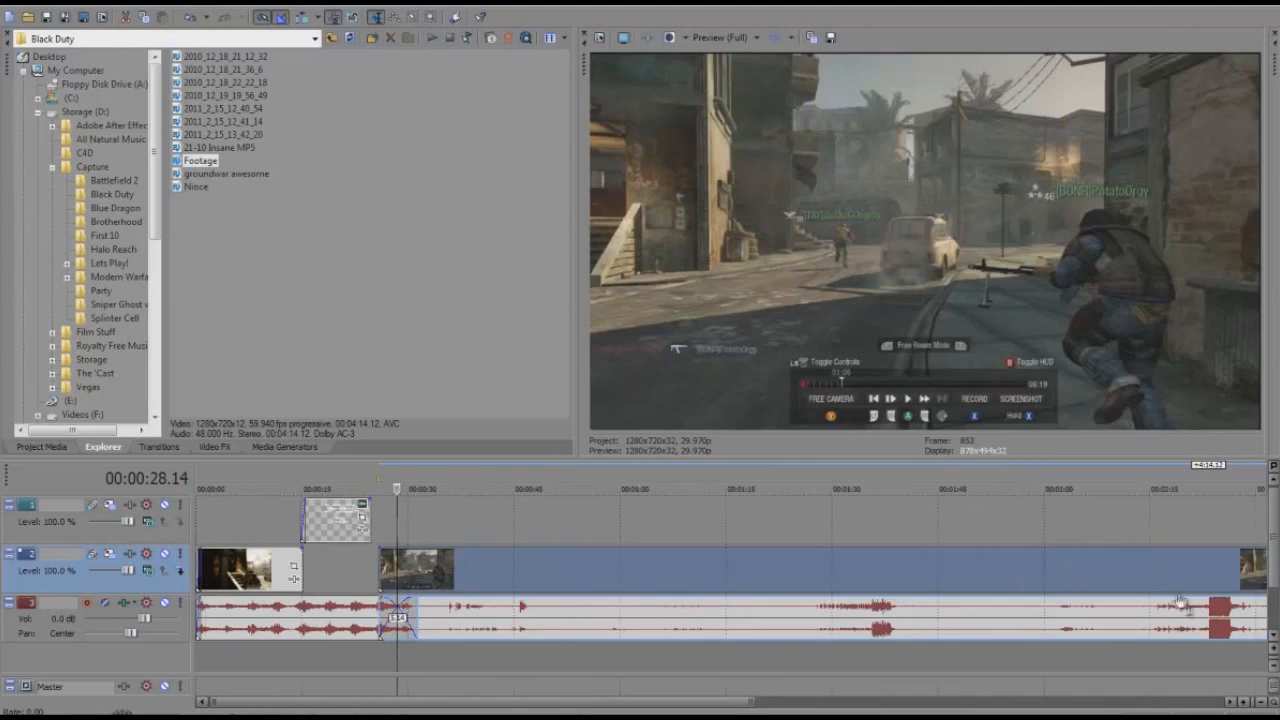
{"action": "left_click", "coordinate": [913, 618]}
{"action": "key", "text": "Delete"}
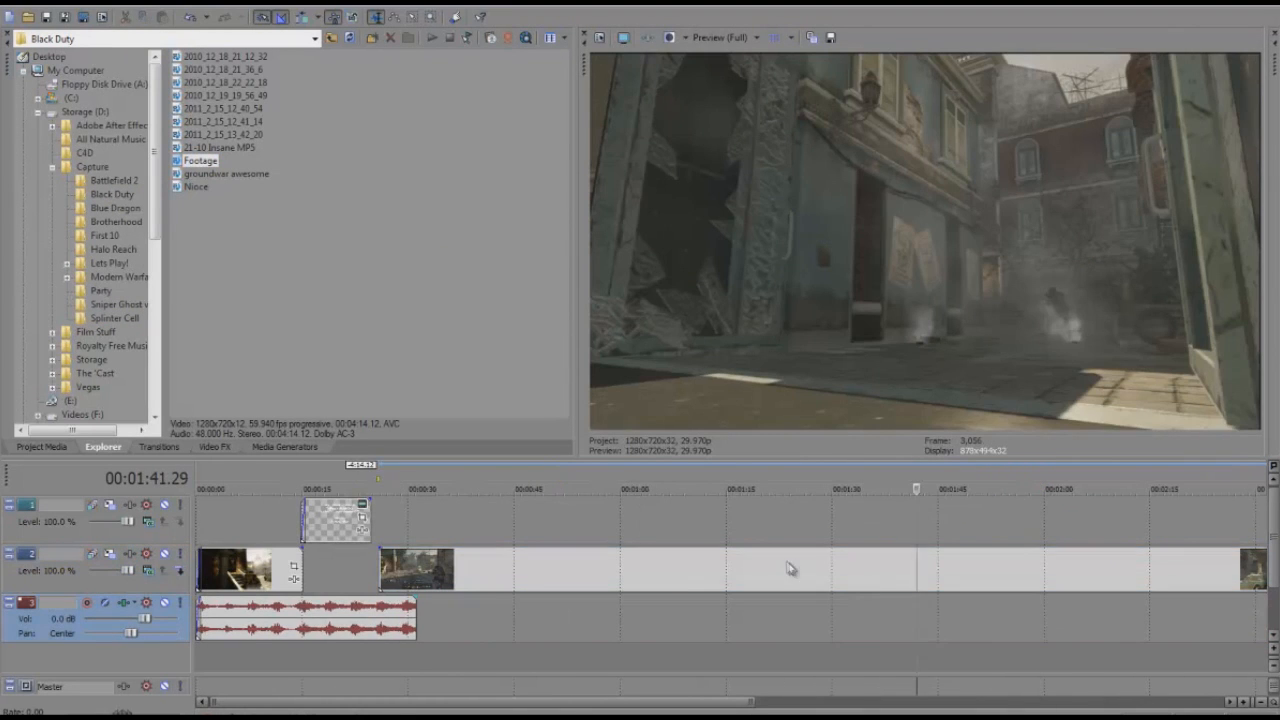
Step: Play through the Footage clip to locate the shot looking through the dark room's doorway, and split the clip at 00:01:06.18
{"action": "left_click", "coordinate": [787, 562]}
{"action": "left_click", "coordinate": [608, 558]}
{"action": "scroll", "coordinate": [655, 617], "scroll_direction": "down", "scroll_amount": 3}
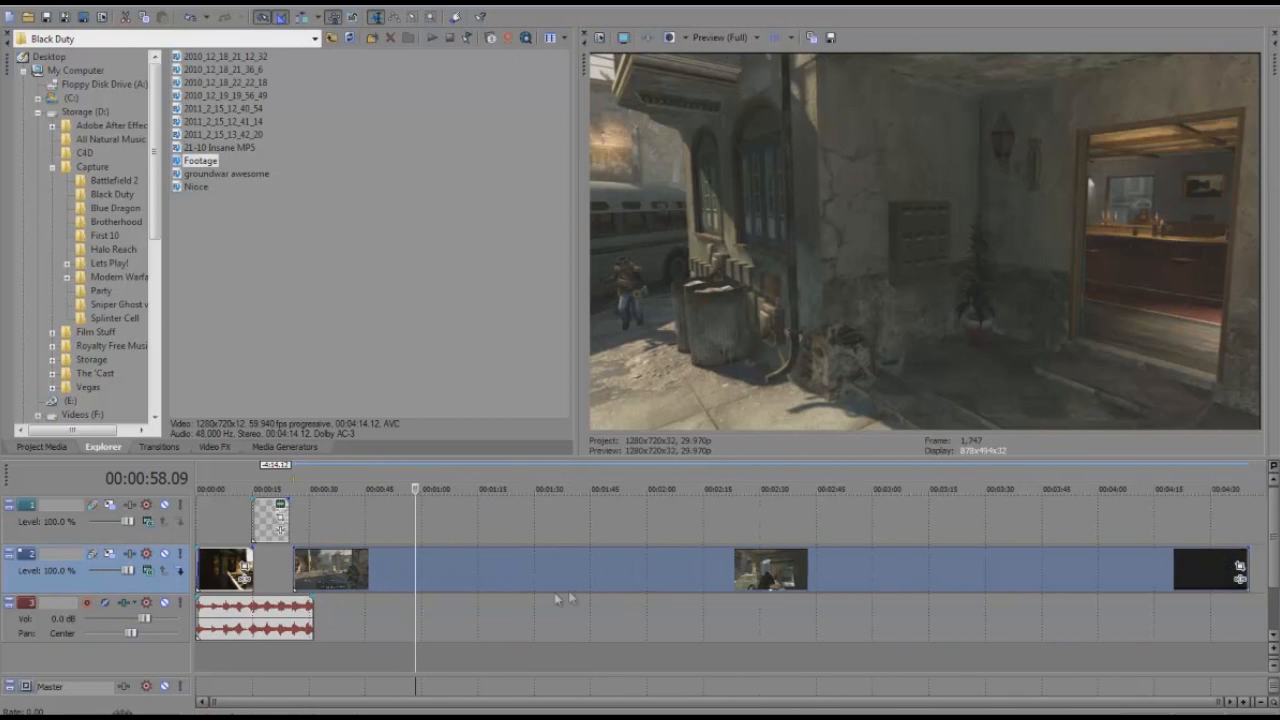
{"action": "left_click", "coordinate": [372, 564]}
{"action": "scroll", "coordinate": [398, 573], "scroll_direction": "up", "scroll_amount": 2}
{"action": "key", "text": "space"}
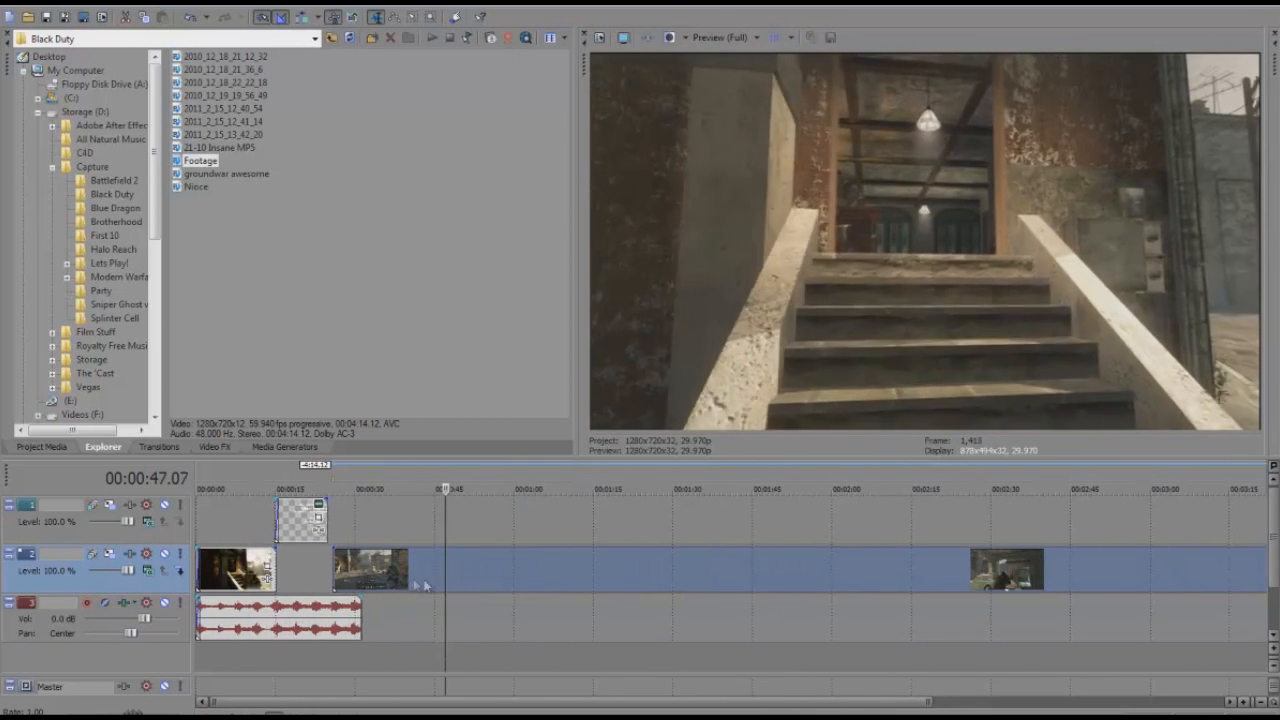
{"action": "key", "text": "space"}
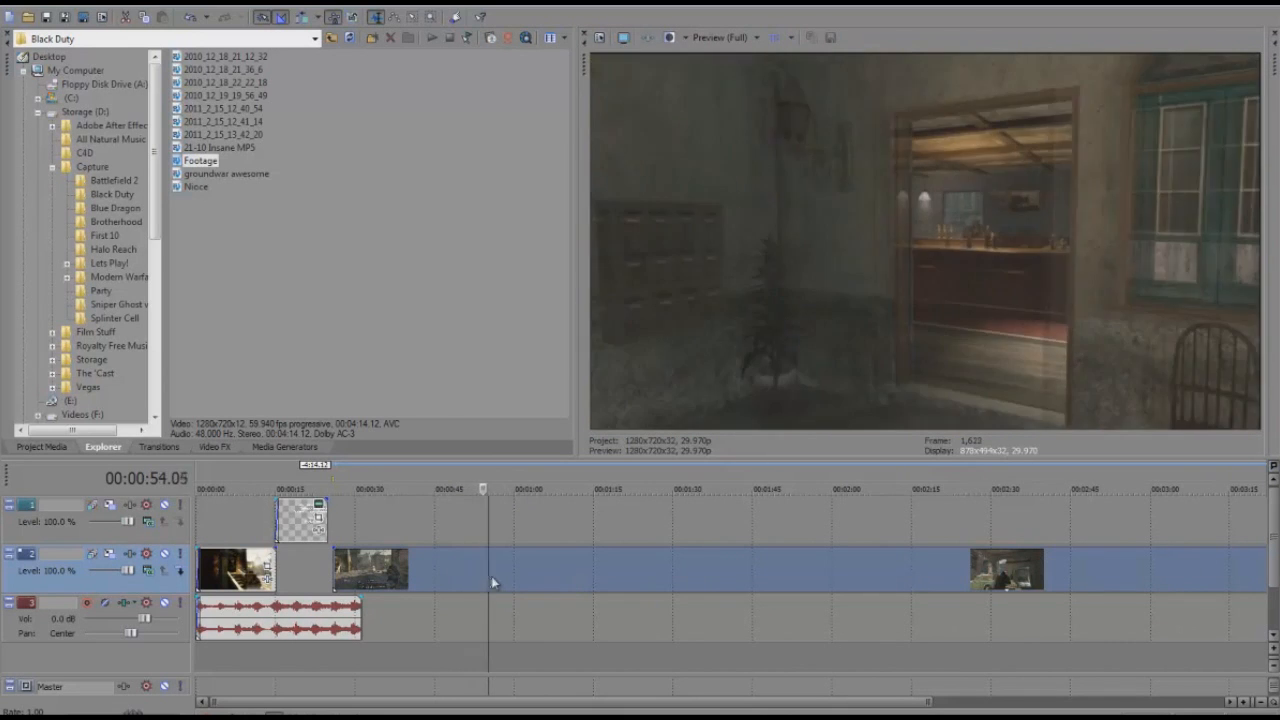
{"action": "left_click", "coordinate": [522, 577]}
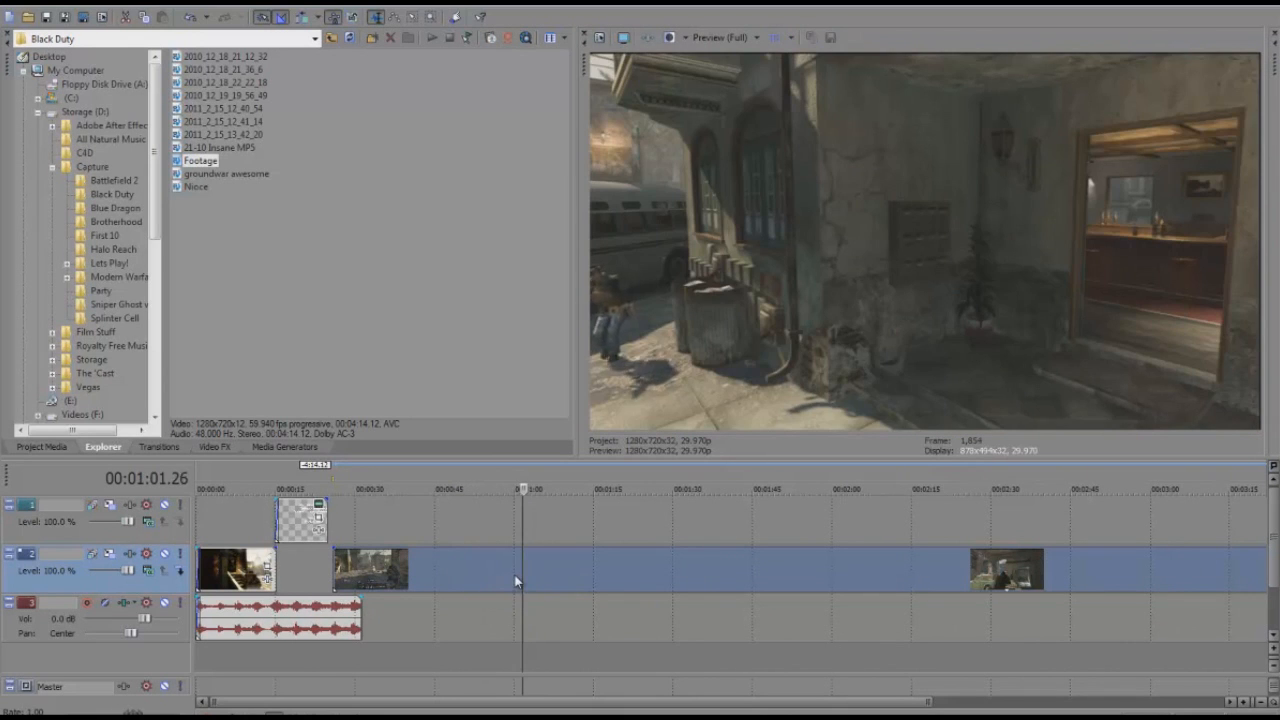
{"action": "key", "text": "space"}
{"action": "left_click", "coordinate": [496, 578]}
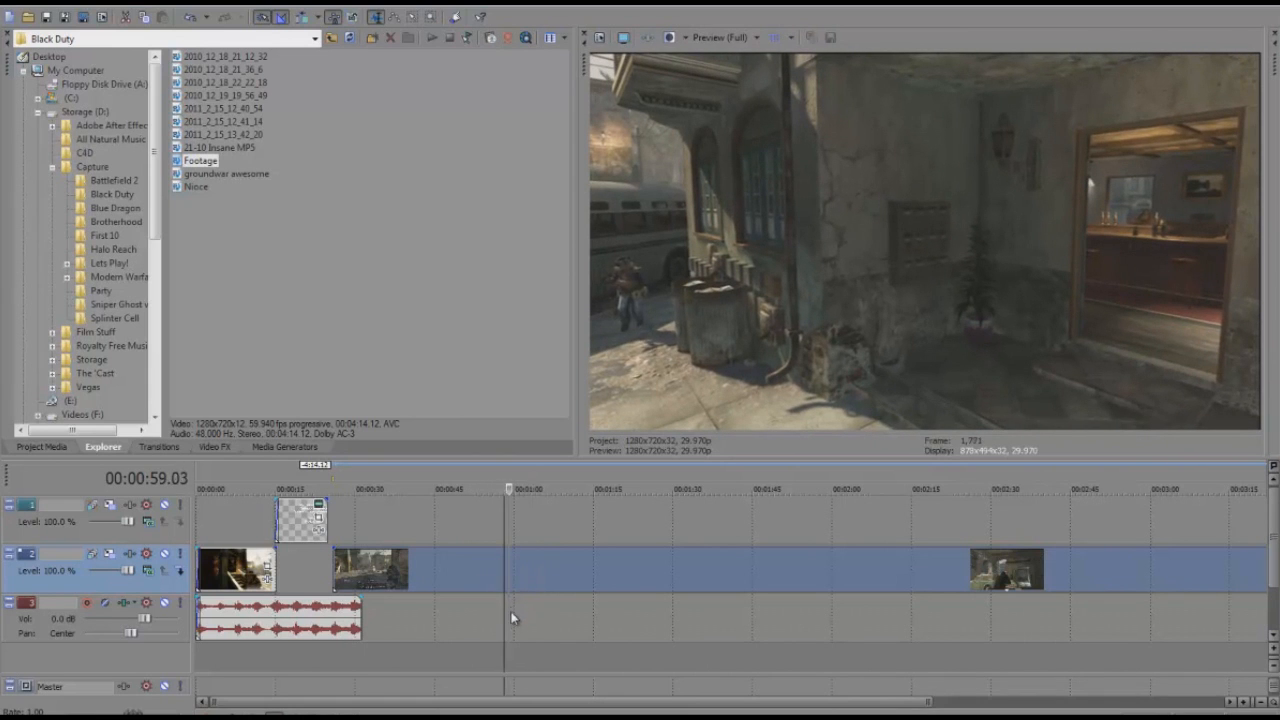
{"action": "left_click", "coordinate": [517, 652]}
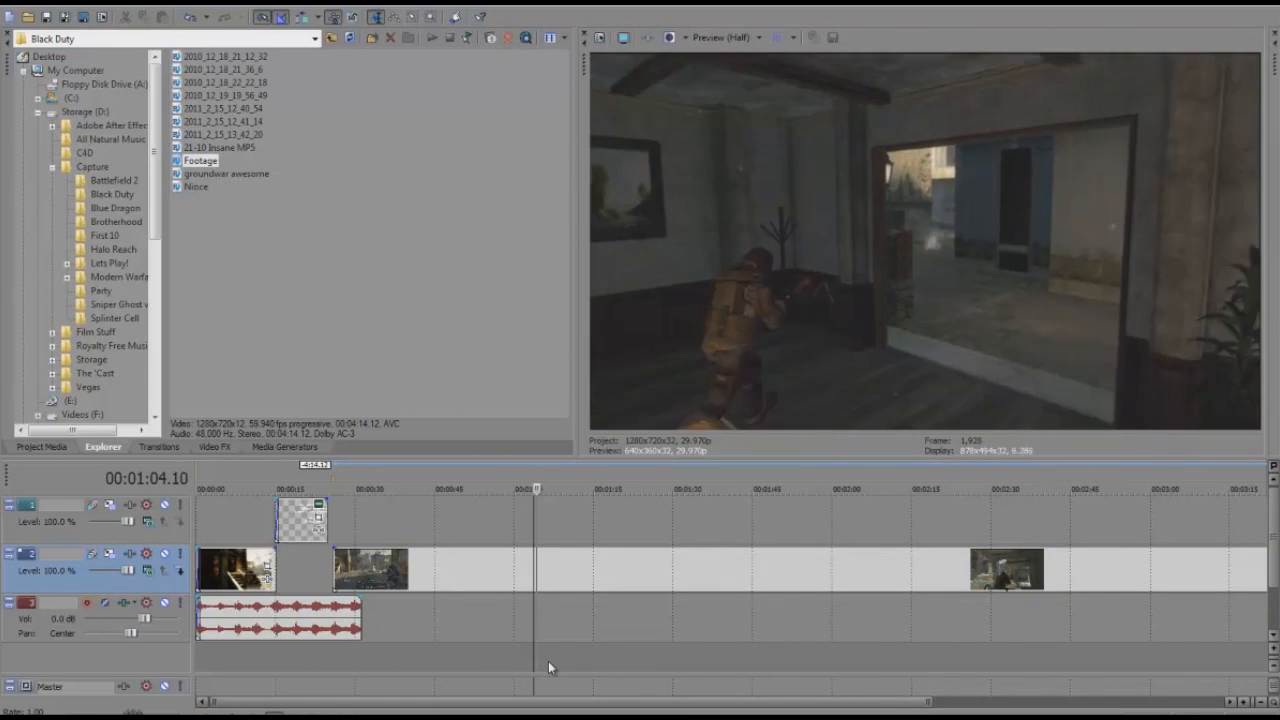
{"action": "left_click", "coordinate": [548, 661]}
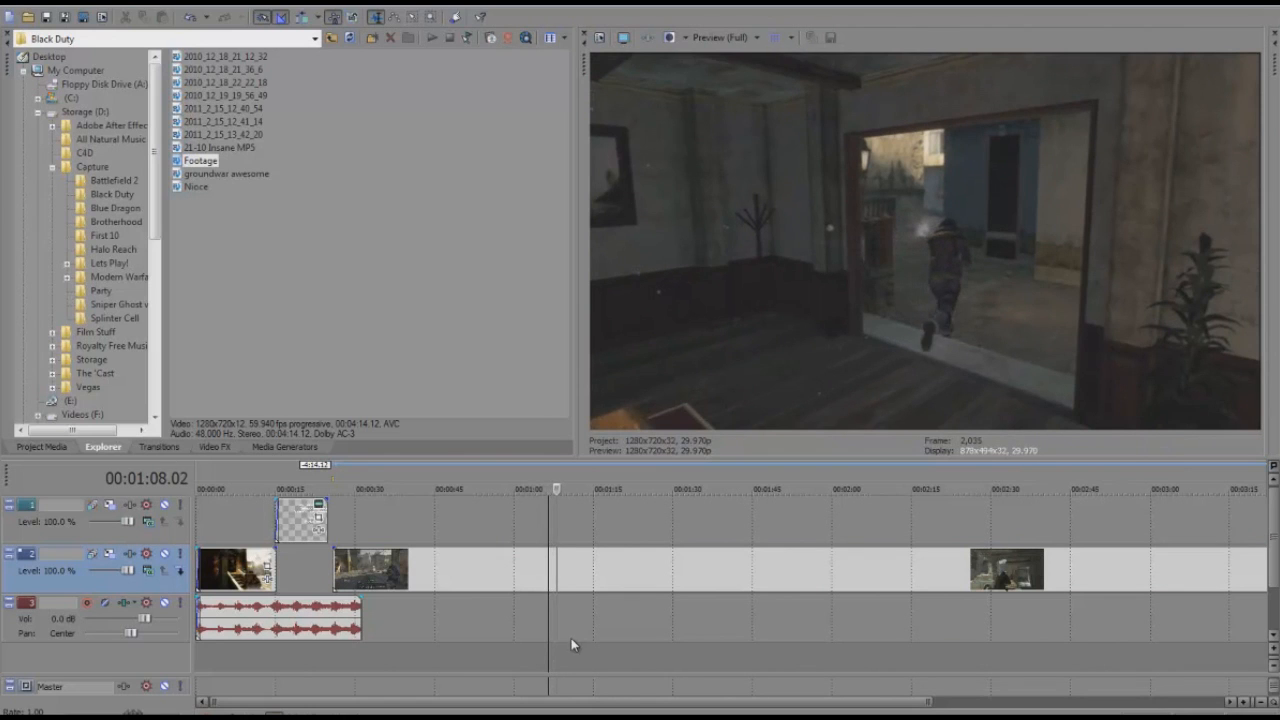
{"action": "left_click", "coordinate": [537, 571]}
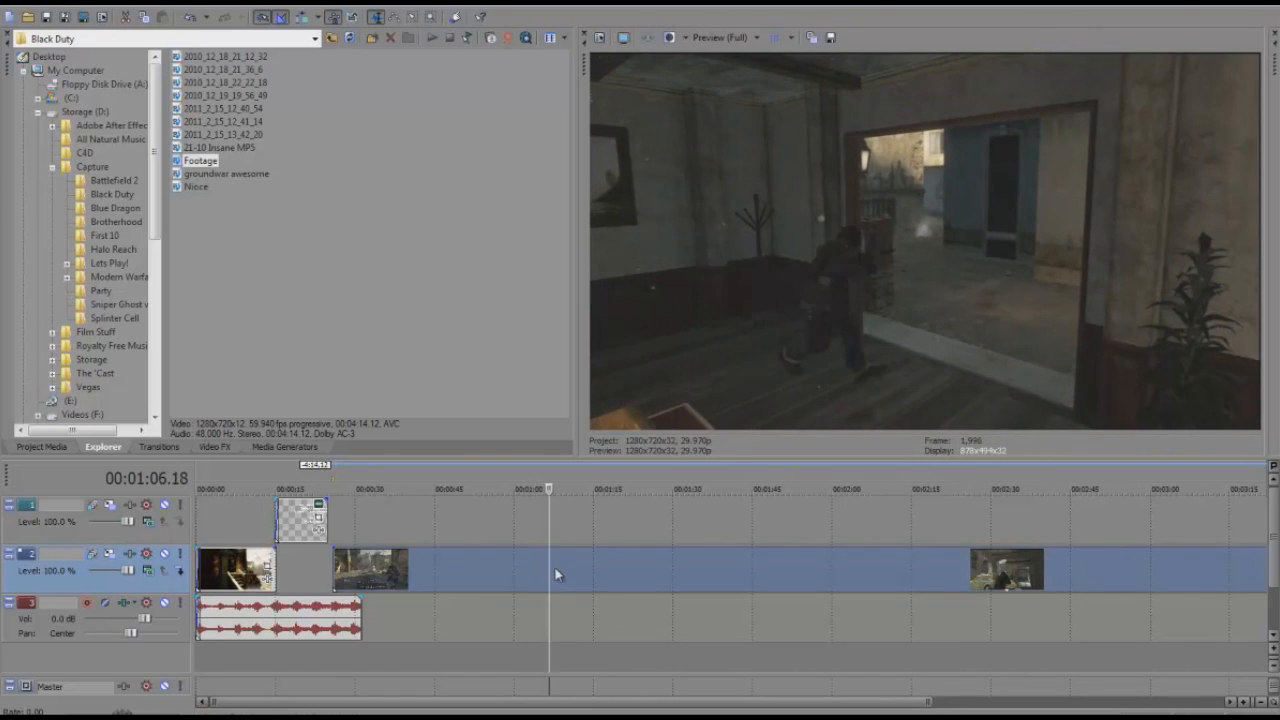
{"action": "key", "text": "s"}
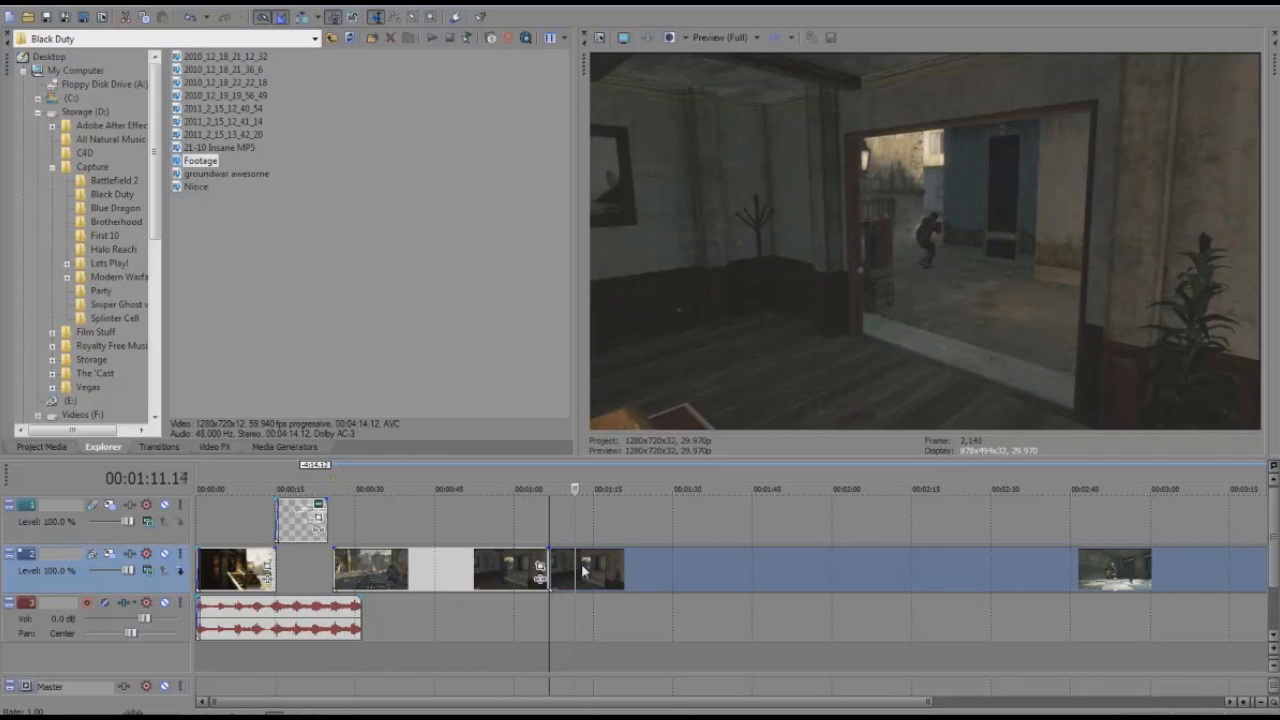
Step: Find the end of the doorway shot frame by frame and split the footage at 00:01:11.07
{"action": "key", "text": "space"}
{"action": "left_click", "coordinate": [575, 572]}
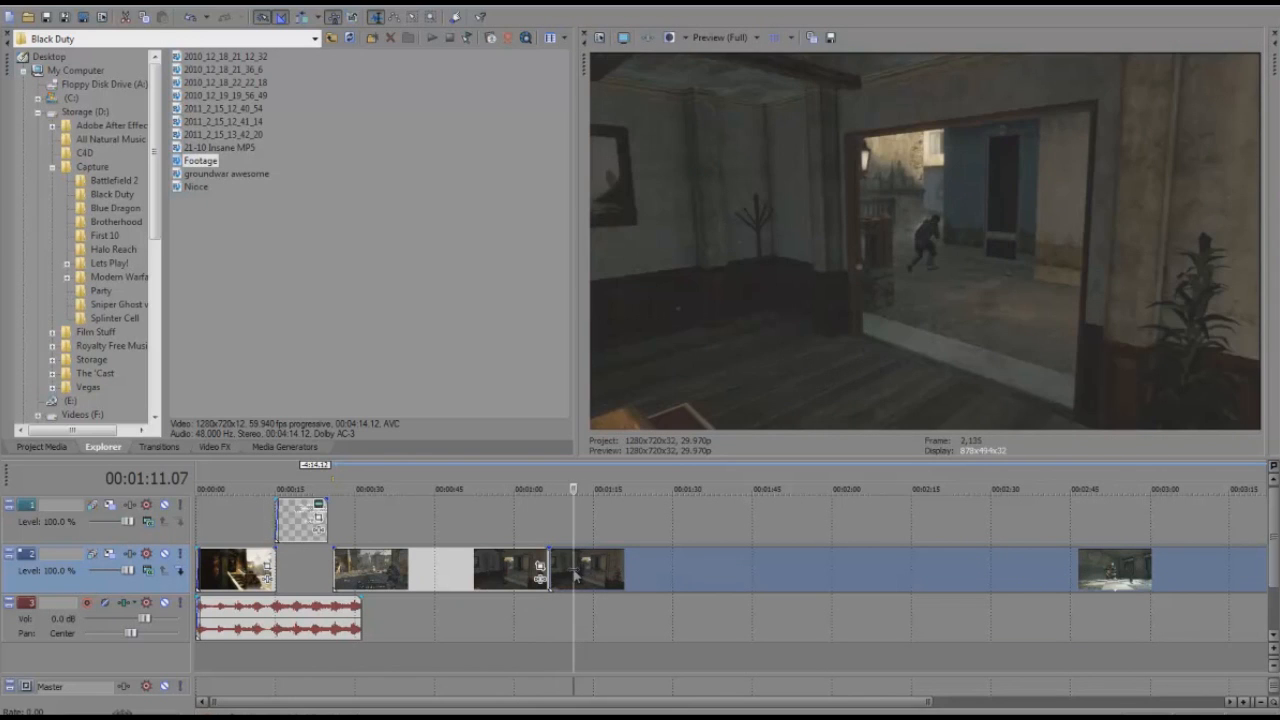
{"action": "key", "text": "Right"}
{"action": "key", "text": "Right"}
{"action": "key", "text": "Right"}
{"action": "key", "text": "Right"}
{"action": "key", "text": "Right"}
{"action": "key", "text": "Right"}
{"action": "key", "text": "Right"}
{"action": "key", "text": "Left"}
{"action": "key", "text": "Left"}
{"action": "key", "text": "Left"}
{"action": "key", "text": "Left"}
{"action": "key", "text": "Left"}
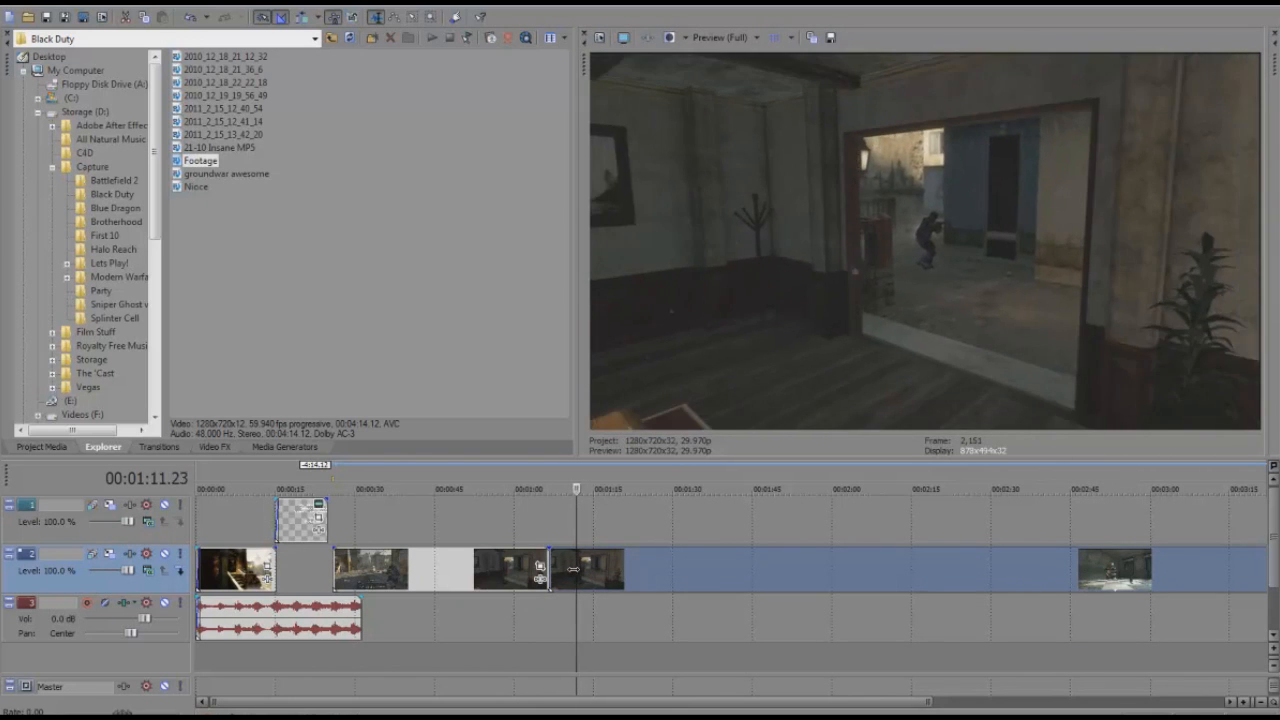
{"action": "key", "text": "Left"}
{"action": "key", "text": "Left"}
{"action": "key", "text": "Left"}
{"action": "key", "text": "Left"}
{"action": "key", "text": "Left"}
{"action": "key", "text": "Left"}
{"action": "key", "text": "Left"}
{"action": "key", "text": "Left"}
{"action": "key", "text": "s"}
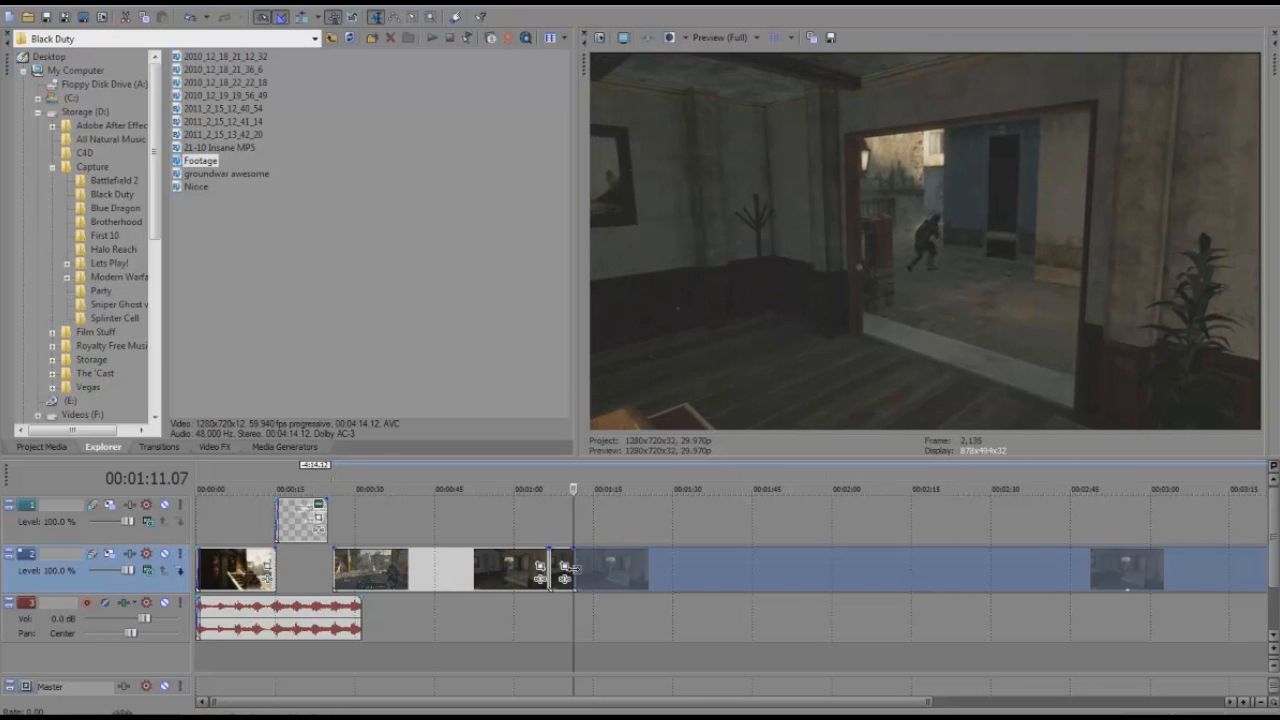
Step: Delete the unused stretch of footage that precedes the short doorway segment
{"action": "left_click", "coordinate": [557, 588]}
{"action": "left_click", "coordinate": [493, 590]}
{"action": "key", "text": "Delete"}
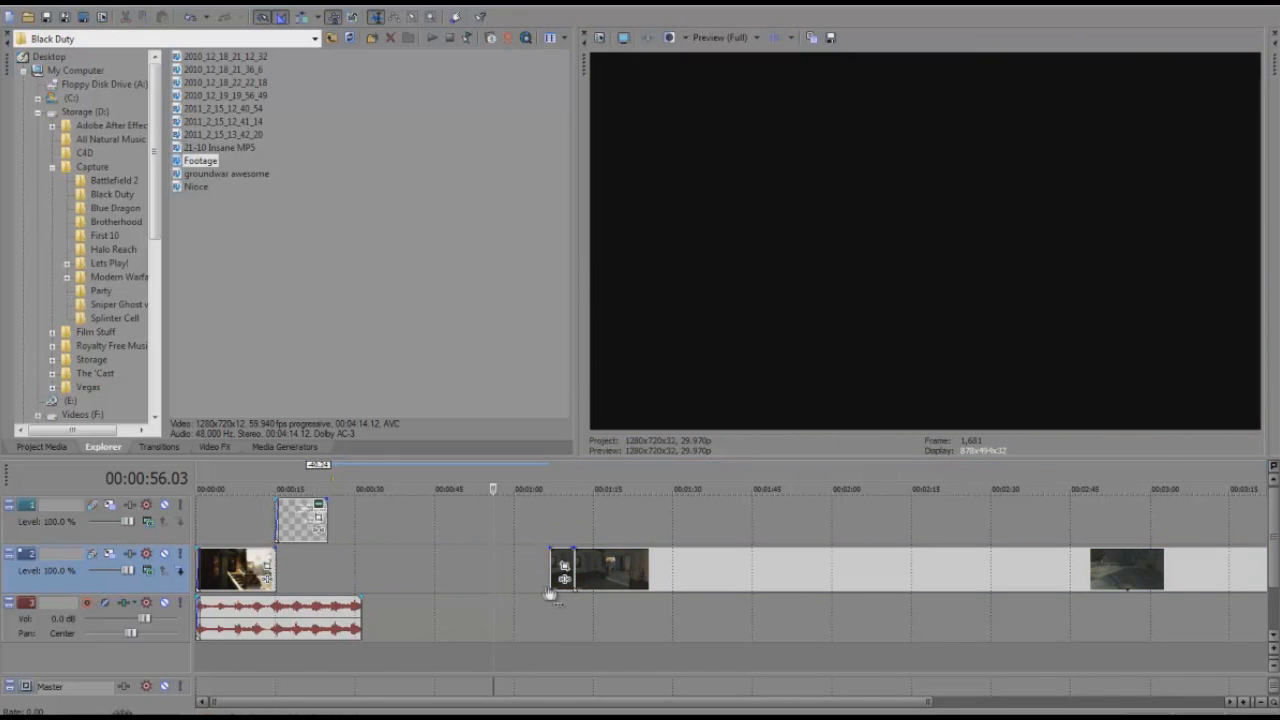
Step: Move the short doorway segment to about 00:00:20 and shift the outro text to about 00:01:01, ending where the remaining footage starts
{"action": "left_click_drag", "start_coordinate": [557, 590], "coordinate": [310, 588]}
{"action": "left_click_drag", "start_coordinate": [296, 538], "coordinate": [540, 540]}
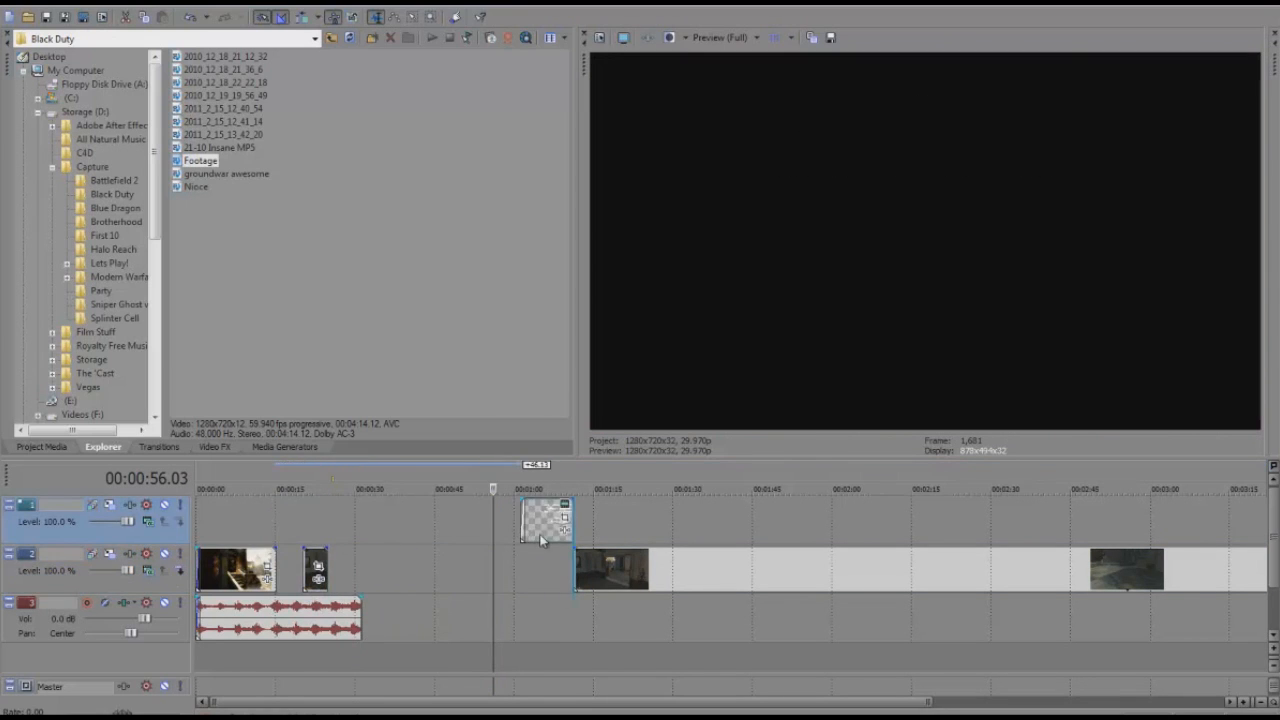
Step: Play the remaining footage to the start of the smoky alley shot and split it at 00:01:29.21
{"action": "left_click", "coordinate": [589, 574]}
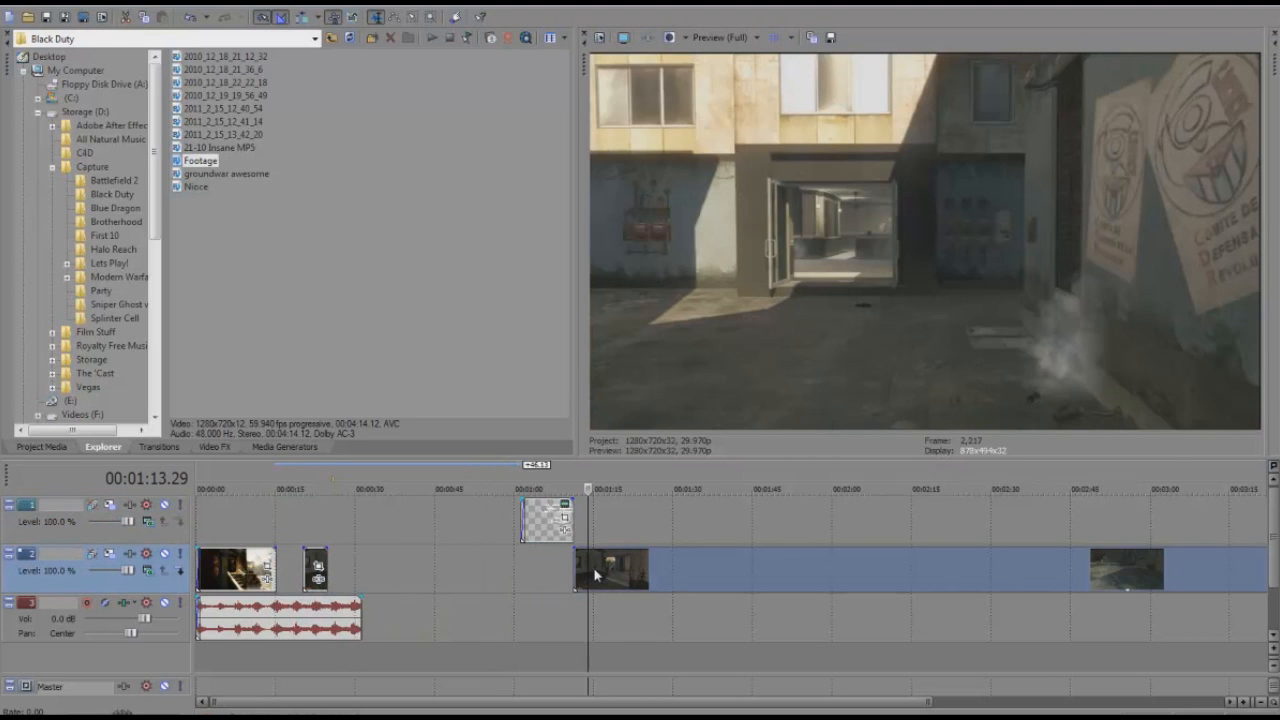
{"action": "key", "text": "space"}
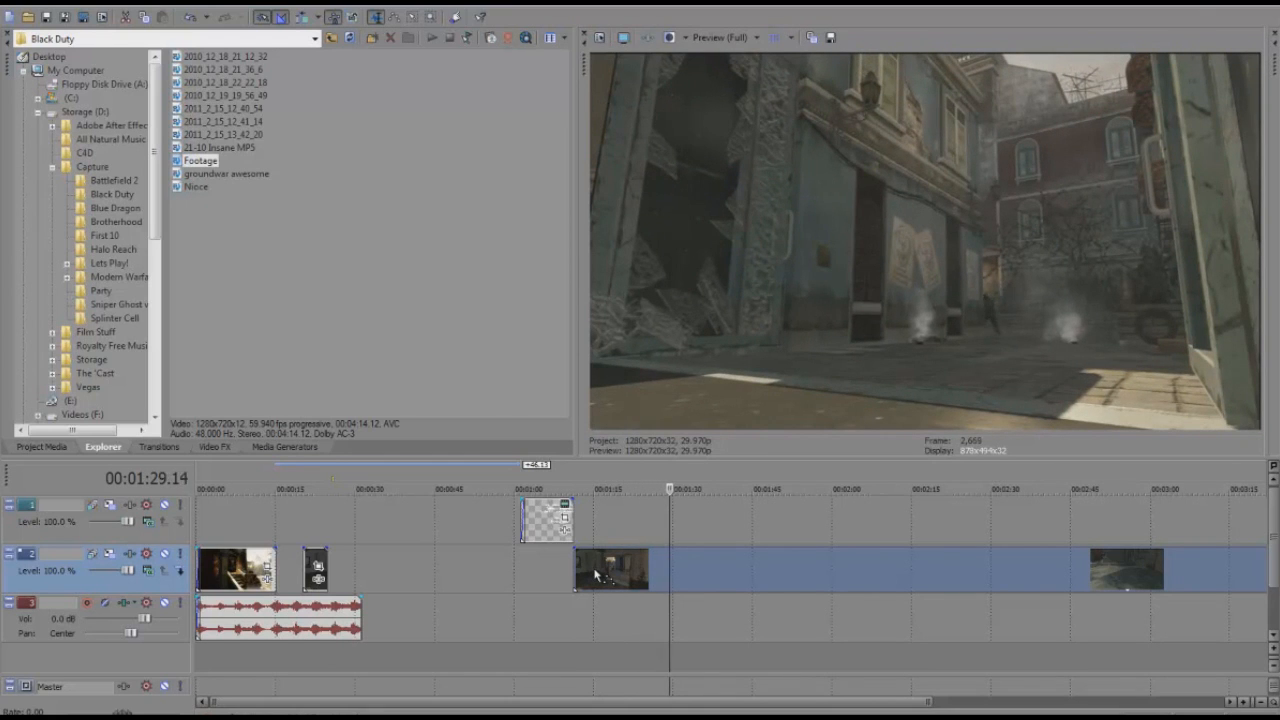
{"action": "key", "text": "space"}
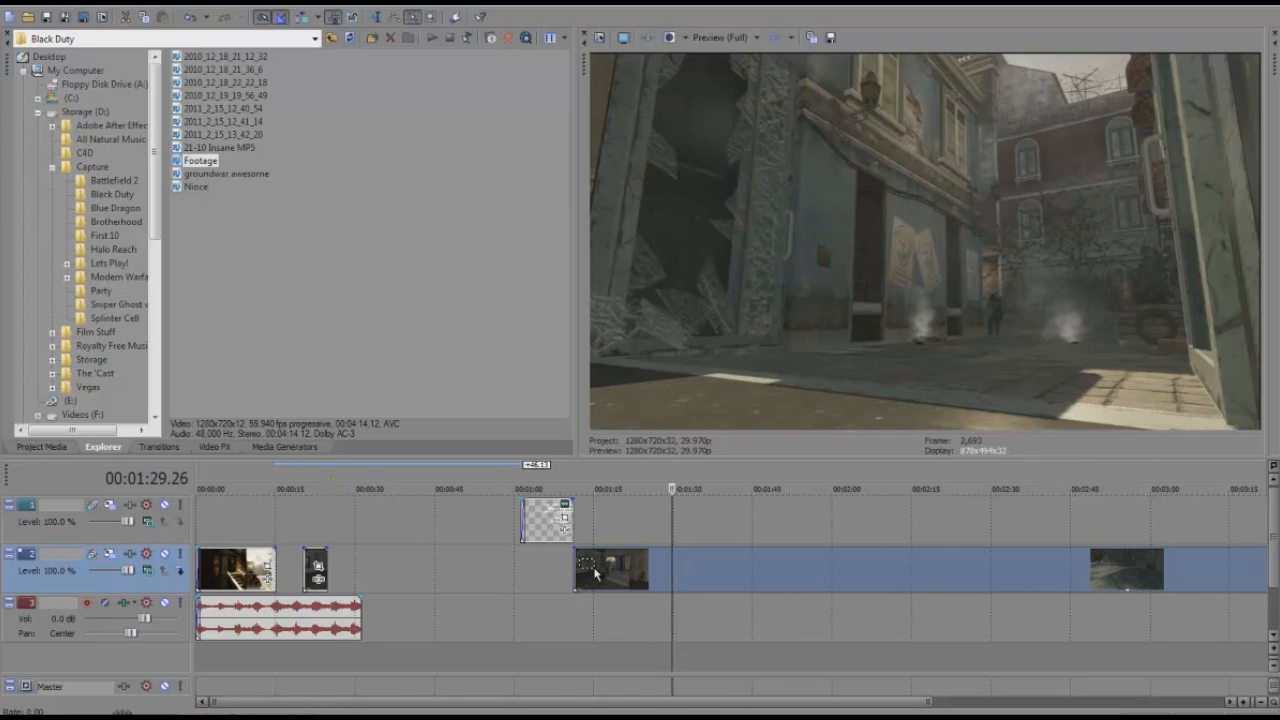
{"action": "key", "text": "d"}
{"action": "key", "text": "d"}
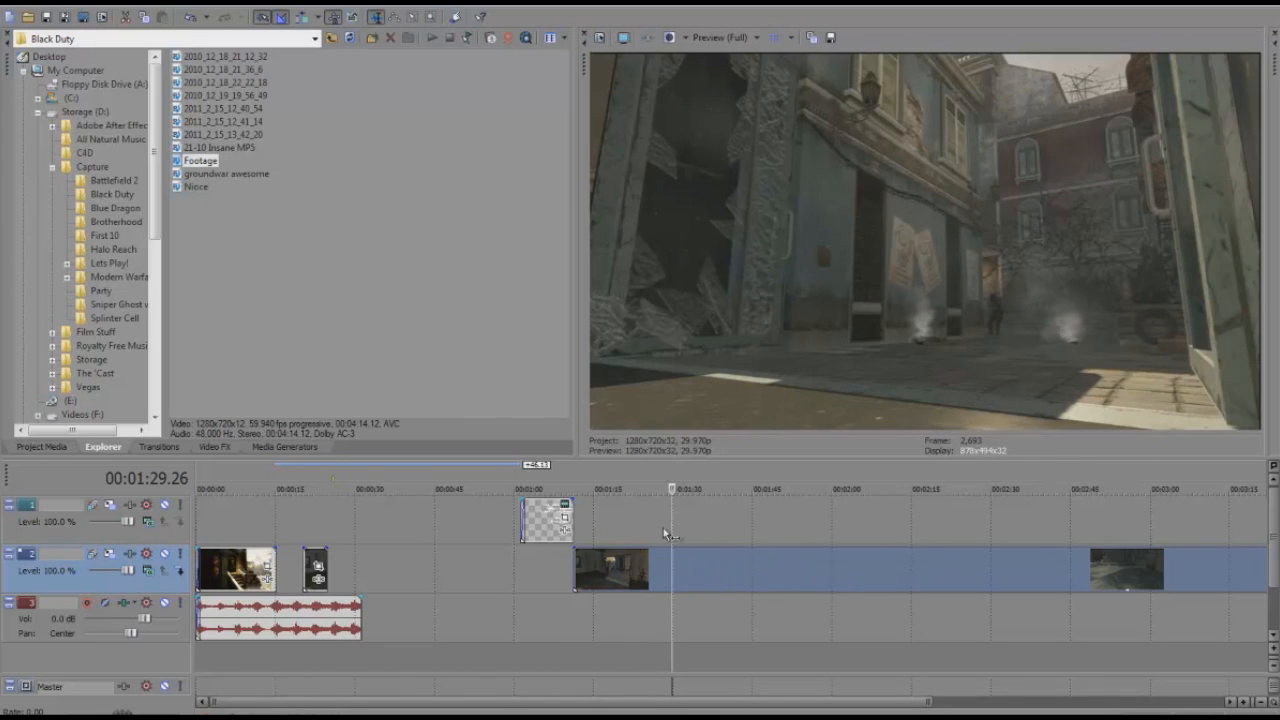
{"action": "key", "text": "s"}
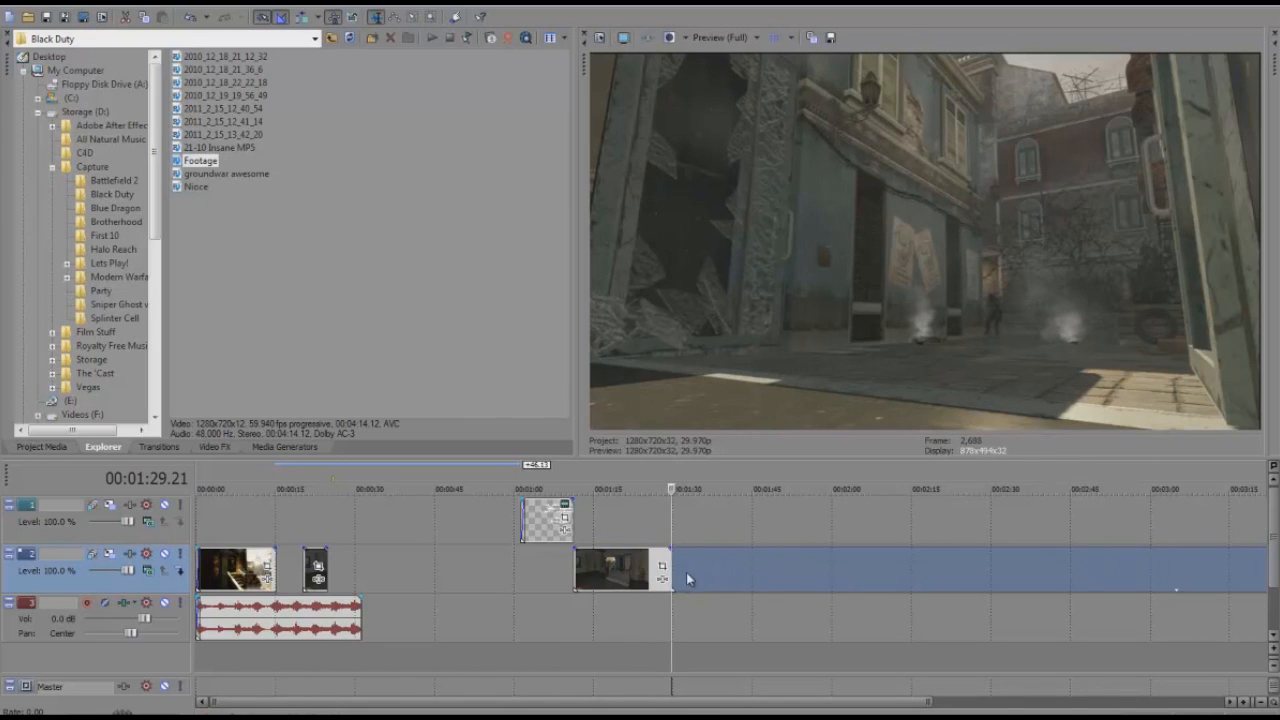
Step: Scrub through the smoky alley shot to find its end frame by frame, and split the footage at 00:01:37.03
{"action": "key", "text": "space"}
{"action": "key", "text": "space"}
{"action": "left_click", "coordinate": [706, 577]}
{"action": "left_click", "coordinate": [737, 583]}
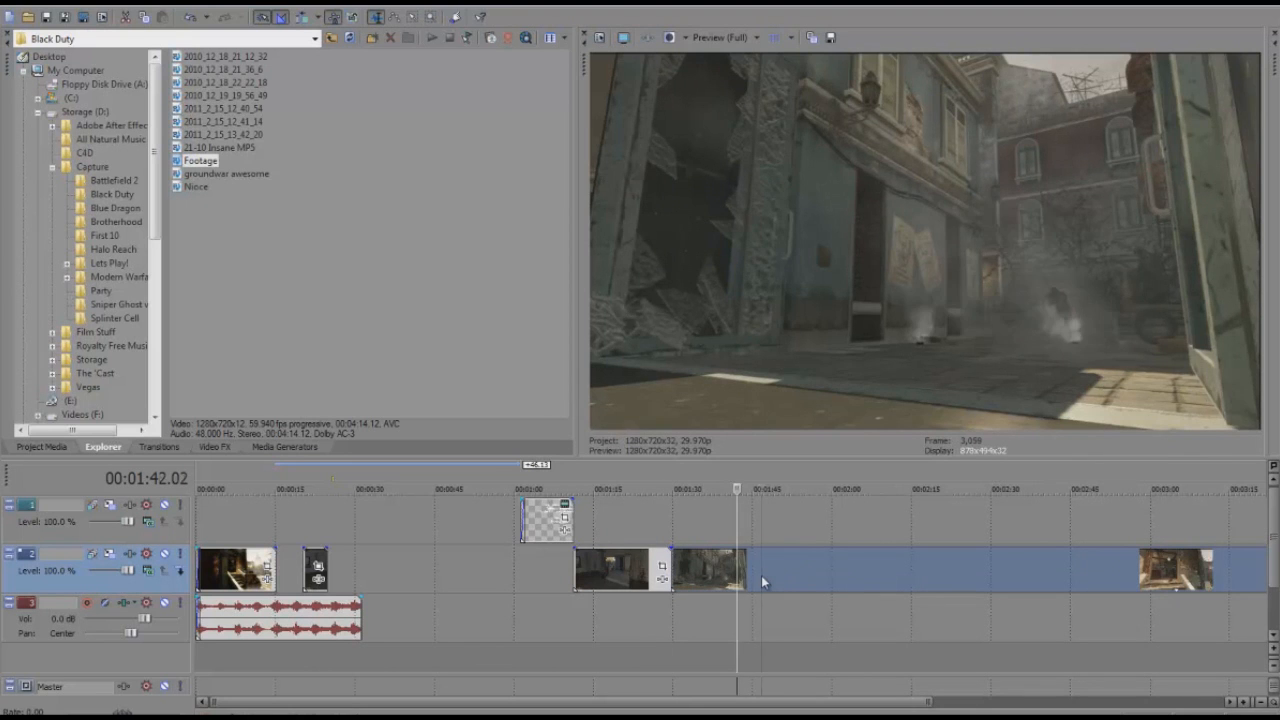
{"action": "left_click", "coordinate": [761, 583]}
{"action": "key", "text": "Left"}
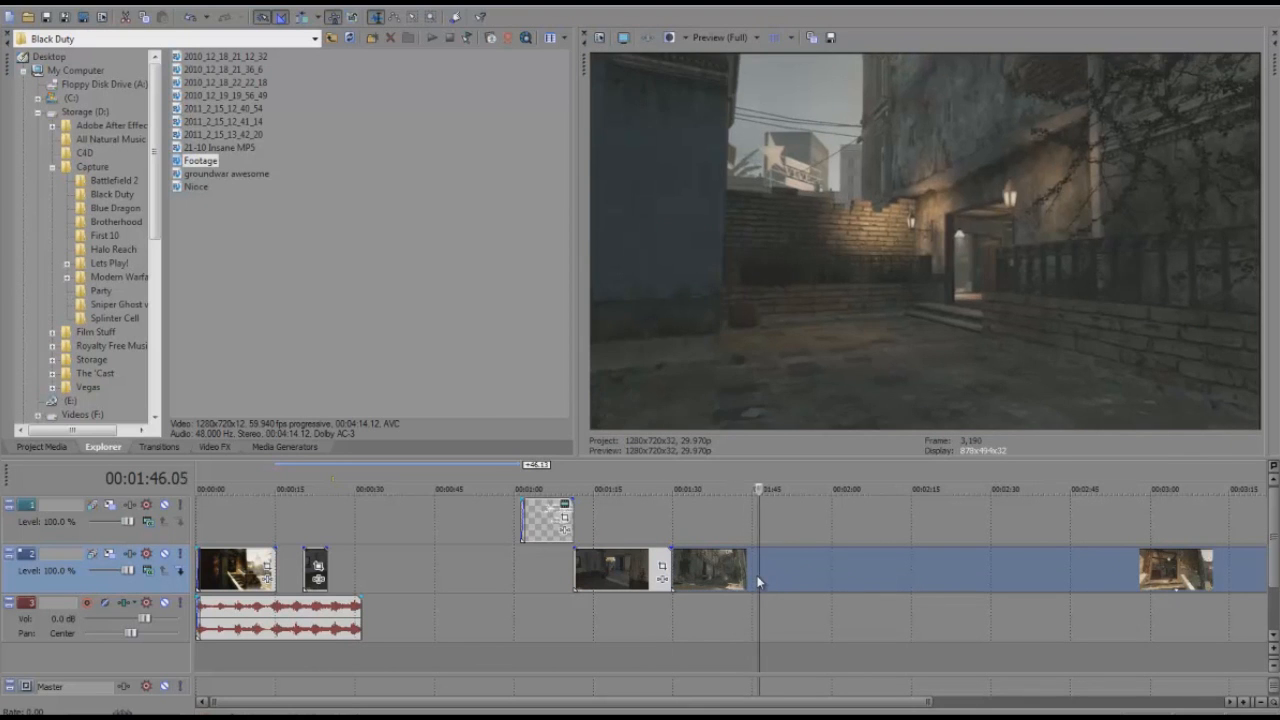
{"action": "key", "text": "Left"}
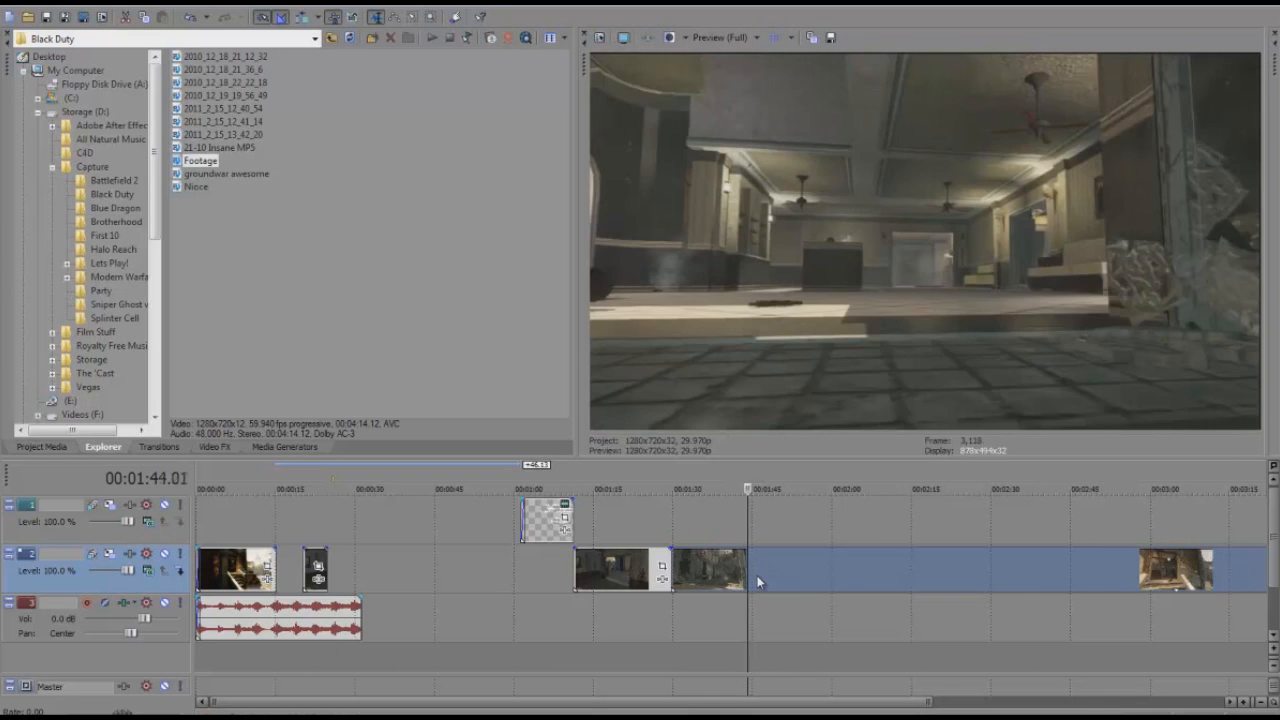
{"action": "key", "text": "Left"}
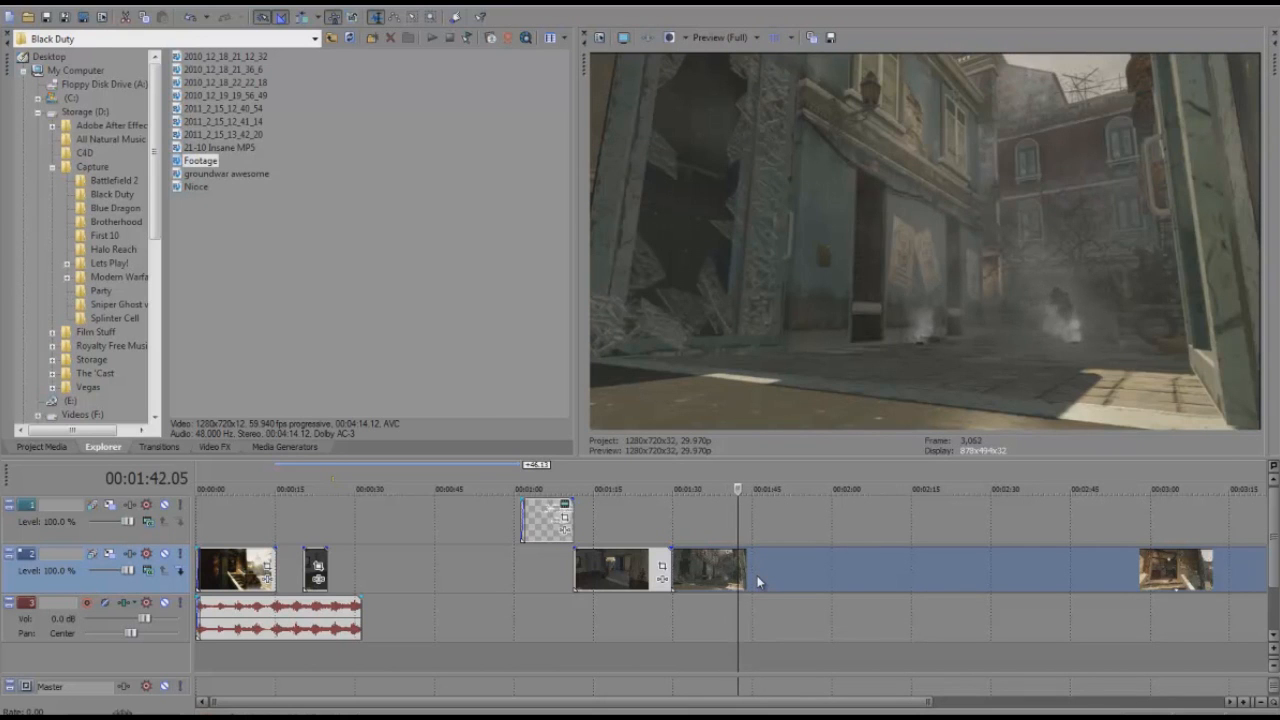
{"action": "key", "text": "space"}
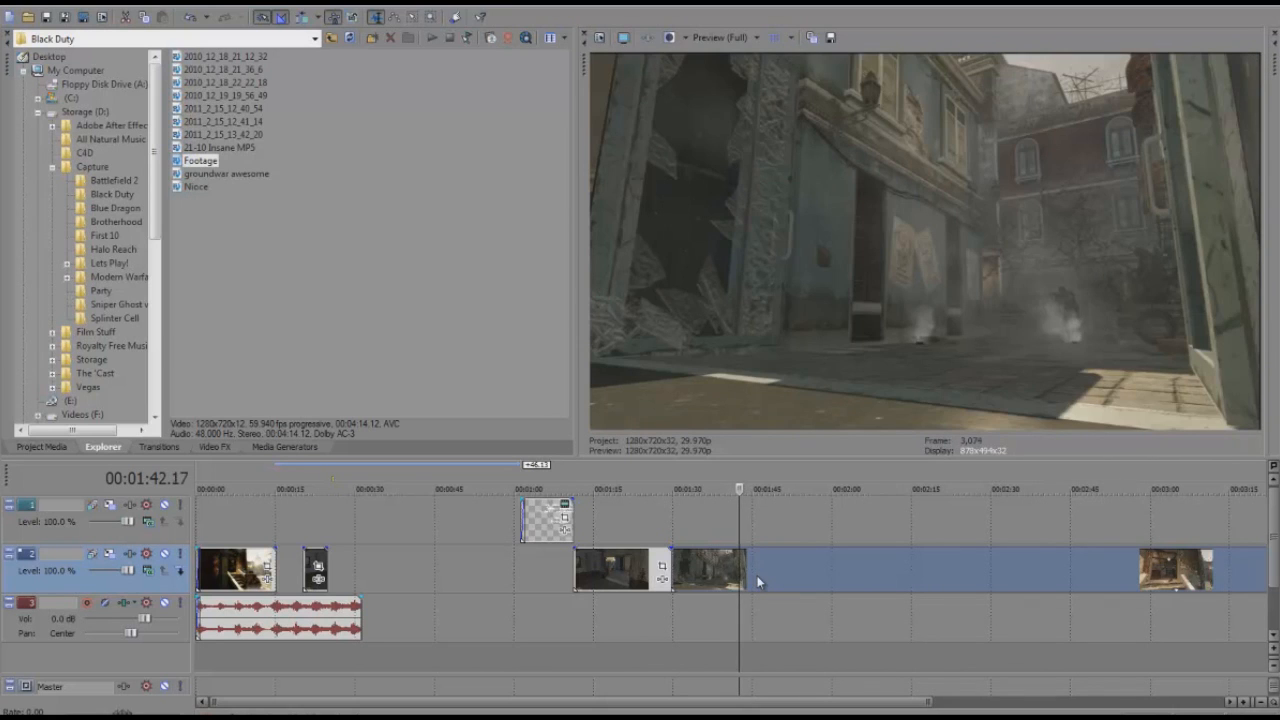
{"action": "key", "text": "Left"}
{"action": "key", "text": "Left"}
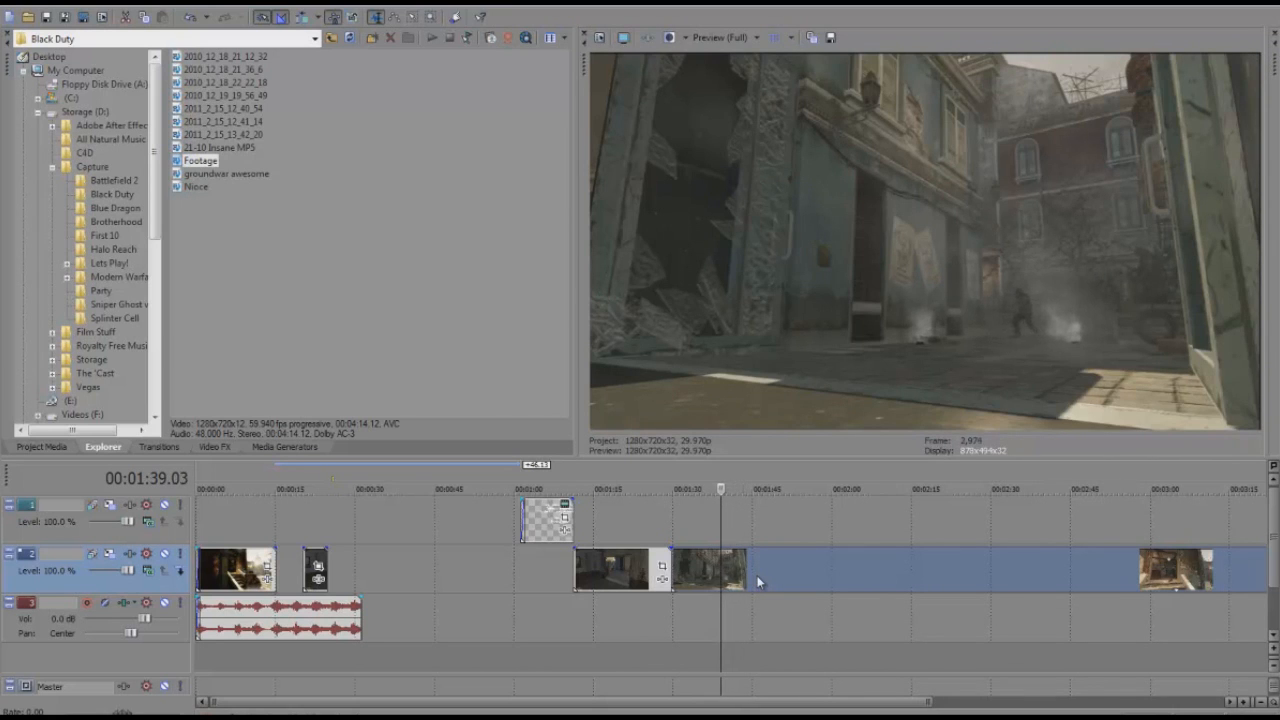
{"action": "key", "text": "space"}
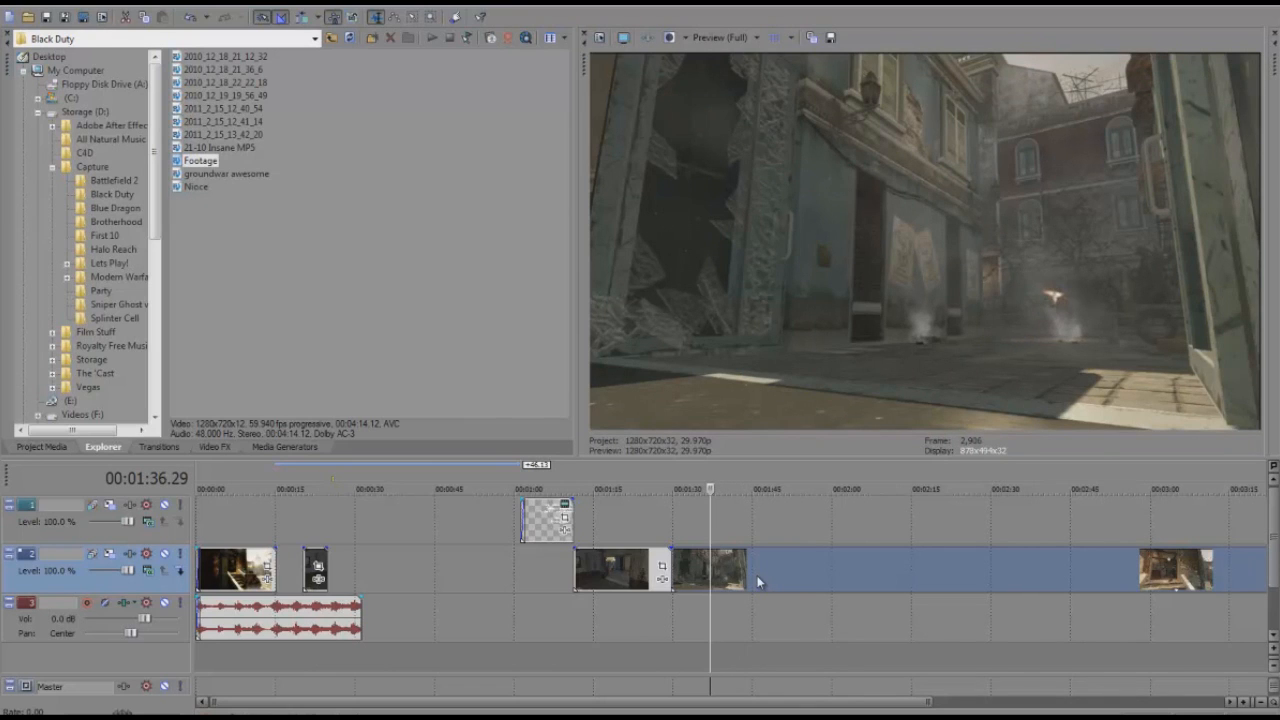
{"action": "key", "text": "Left"}
{"action": "key", "text": "Left"}
{"action": "key", "text": "Left"}
{"action": "key", "text": "Left"}
{"action": "key", "text": "Left"}
{"action": "key", "text": "Left"}
{"action": "key", "text": "Left"}
{"action": "key", "text": "Left"}
{"action": "key", "text": "Left"}
{"action": "key", "text": "Left"}
{"action": "key", "text": "Left"}
{"action": "key", "text": "Left"}
{"action": "key", "text": "Right"}
{"action": "key", "text": "Right"}
{"action": "key", "text": "Right"}
{"action": "key", "text": "Right"}
{"action": "key", "text": "Right"}
{"action": "key", "text": "Right"}
{"action": "key", "text": "Right"}
{"action": "key", "text": "Right"}
{"action": "key", "text": "Right"}
{"action": "key", "text": "Right"}
{"action": "key", "text": "Right"}
{"action": "key", "text": "Right"}
{"action": "key", "text": "Right"}
{"action": "key", "text": "Right"}
{"action": "key", "text": "Right"}
{"action": "key", "text": "Right"}
{"action": "key", "text": "Right"}
{"action": "key", "text": "Right"}
{"action": "key", "text": "Right"}
{"action": "key", "text": "Right"}
{"action": "key", "text": "s"}
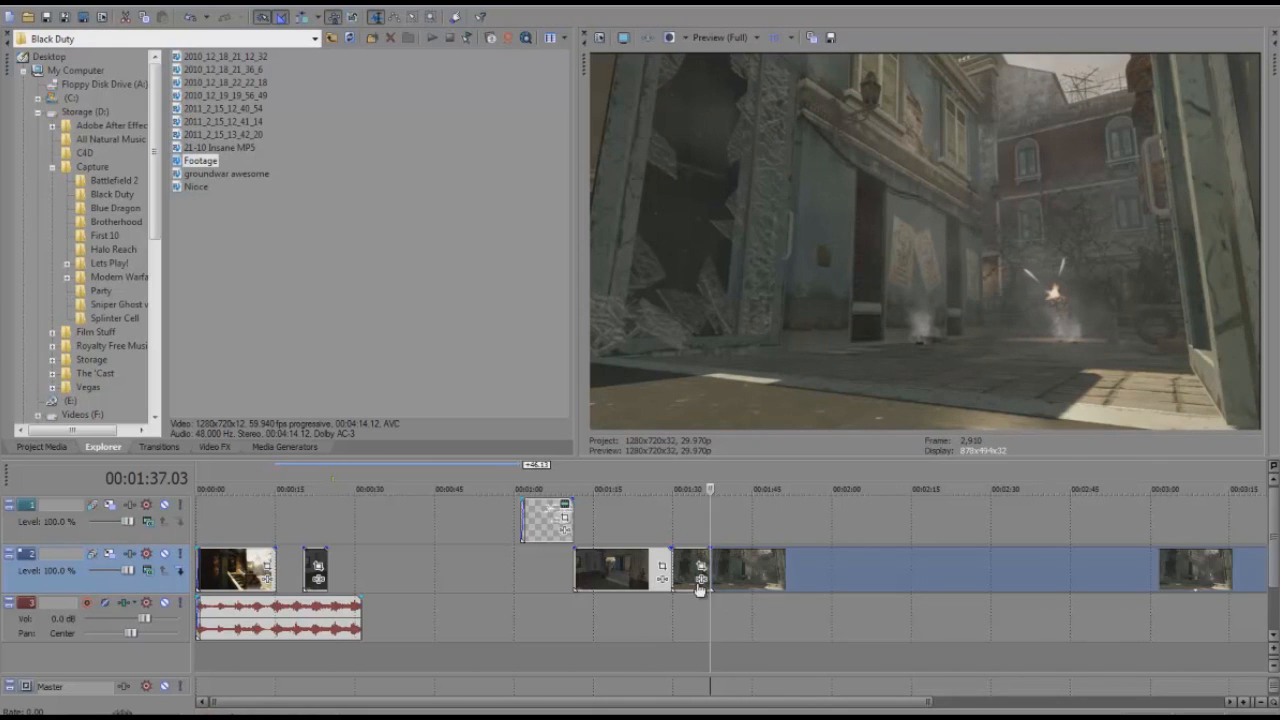
Step: Move the alley segment to about 00:00:28 and delete the two leftover pieces of footage around its original position
{"action": "left_click_drag", "start_coordinate": [689, 586], "coordinate": [364, 586]}
{"action": "left_click", "coordinate": [637, 584]}
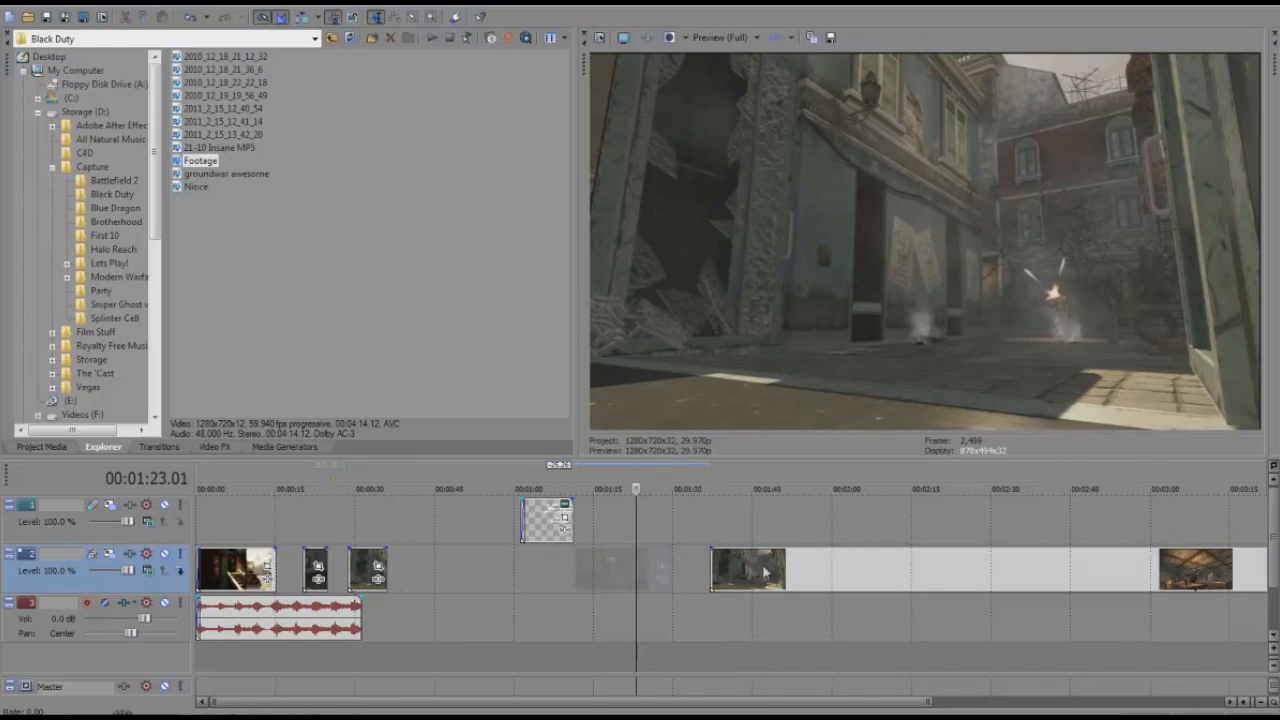
{"action": "key", "text": "Delete"}
{"action": "left_click", "coordinate": [767, 575]}
{"action": "key", "text": "Delete"}
{"action": "left_click", "coordinate": [289, 580]}
{"action": "scroll", "coordinate": [289, 580], "scroll_direction": "up", "scroll_amount": 5}
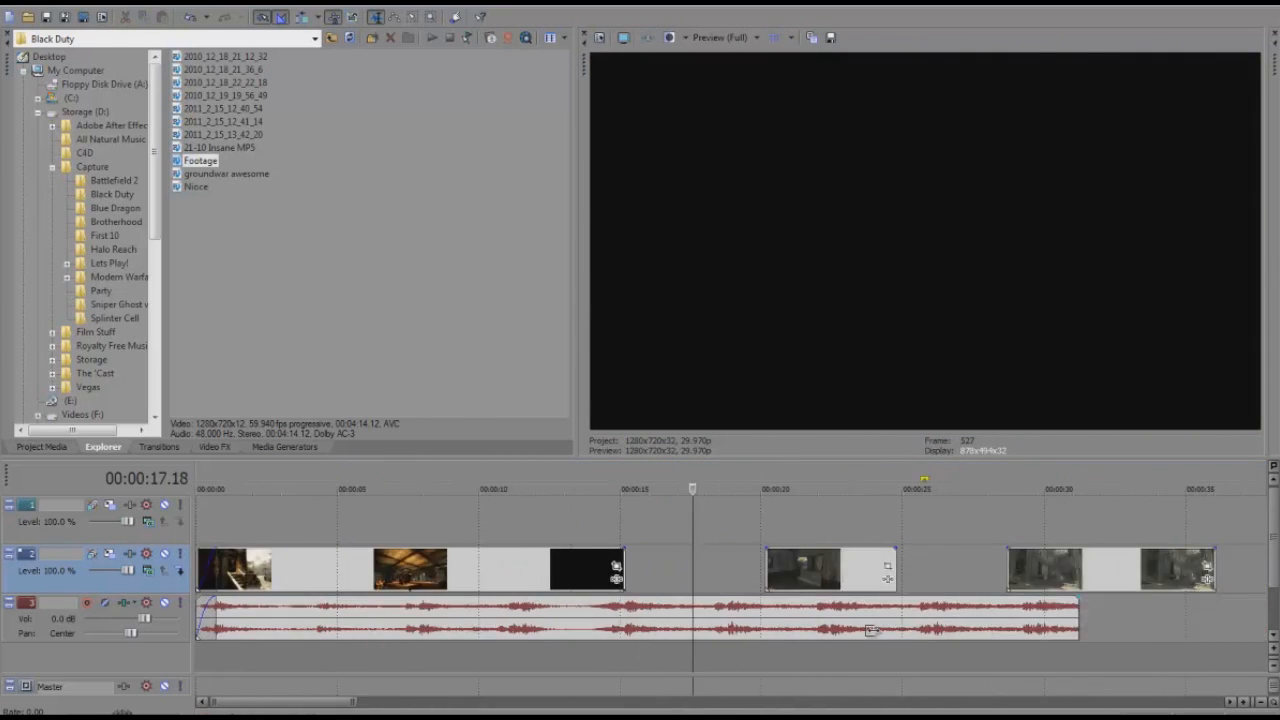
Step: Move the doorway segment to about 00:00:15, directly after the opening clip, and give it a fade-in and a fade-out
{"action": "left_click", "coordinate": [504, 572]}
{"action": "left_click_drag", "start_coordinate": [648, 570], "coordinate": [557, 585]}
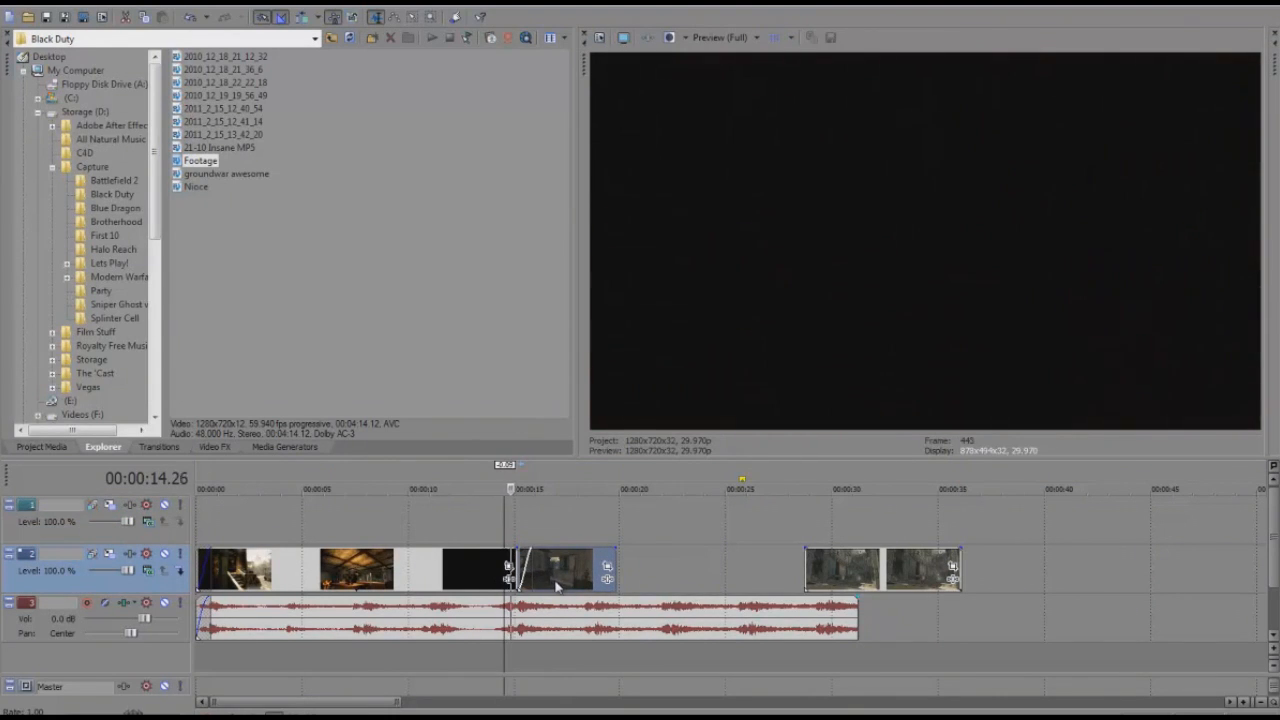
{"action": "key", "text": "space"}
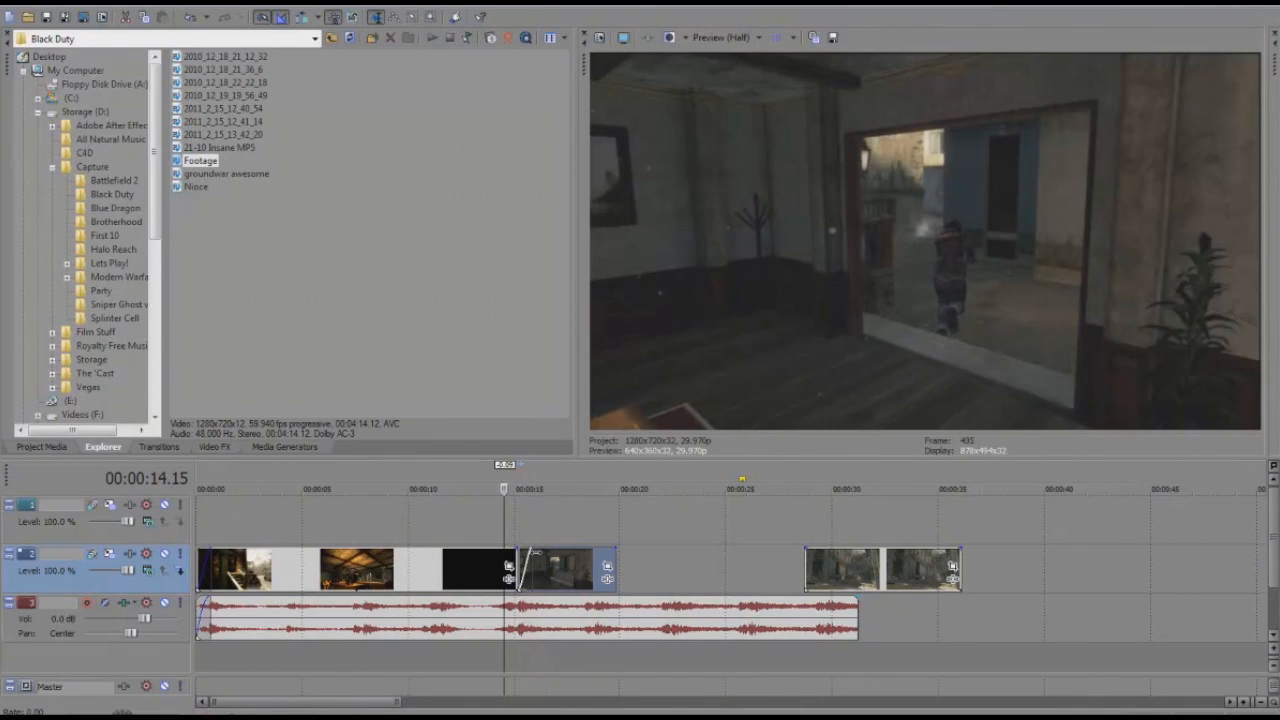
{"action": "key", "text": "space"}
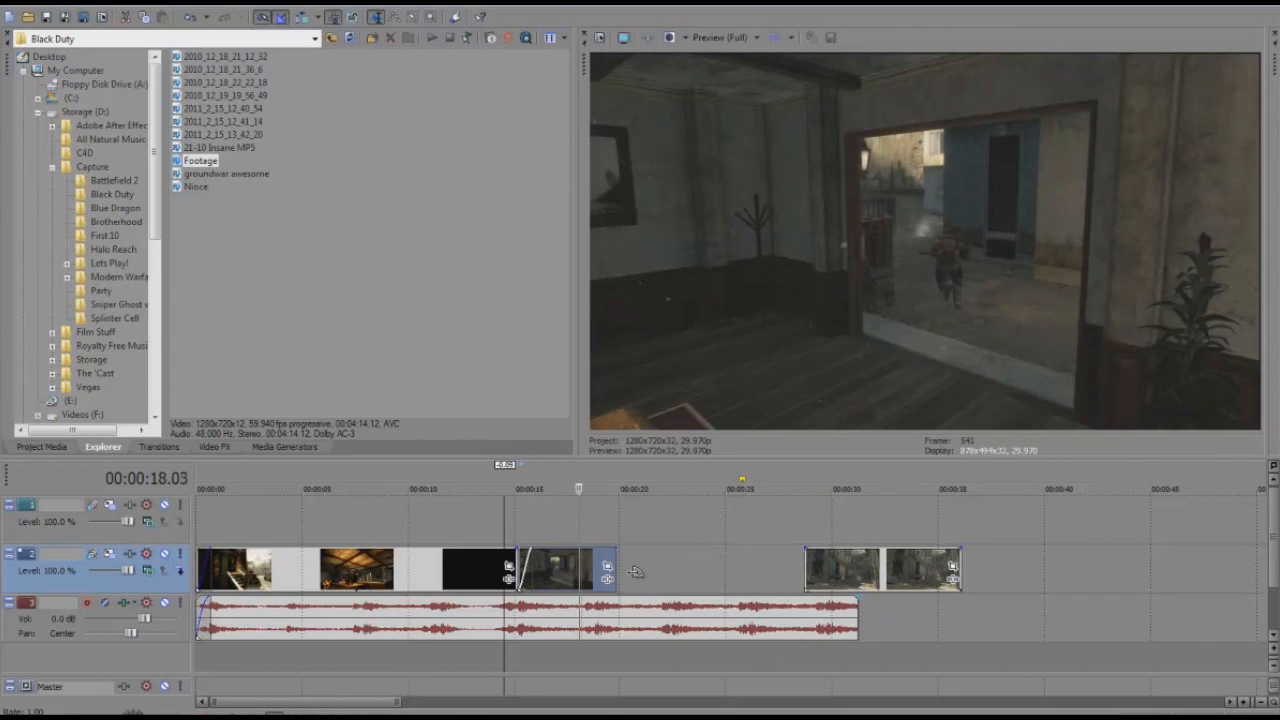
{"action": "left_click_drag", "start_coordinate": [616, 549], "coordinate": [605, 550]}
Step: Place the alley segment at about 00:00:20, fading it in and out, with its end extended to about 00:00:30
{"action": "left_click_drag", "start_coordinate": [861, 572], "coordinate": [703, 580]}
{"action": "left_click_drag", "start_coordinate": [644, 546], "coordinate": [626, 546]}
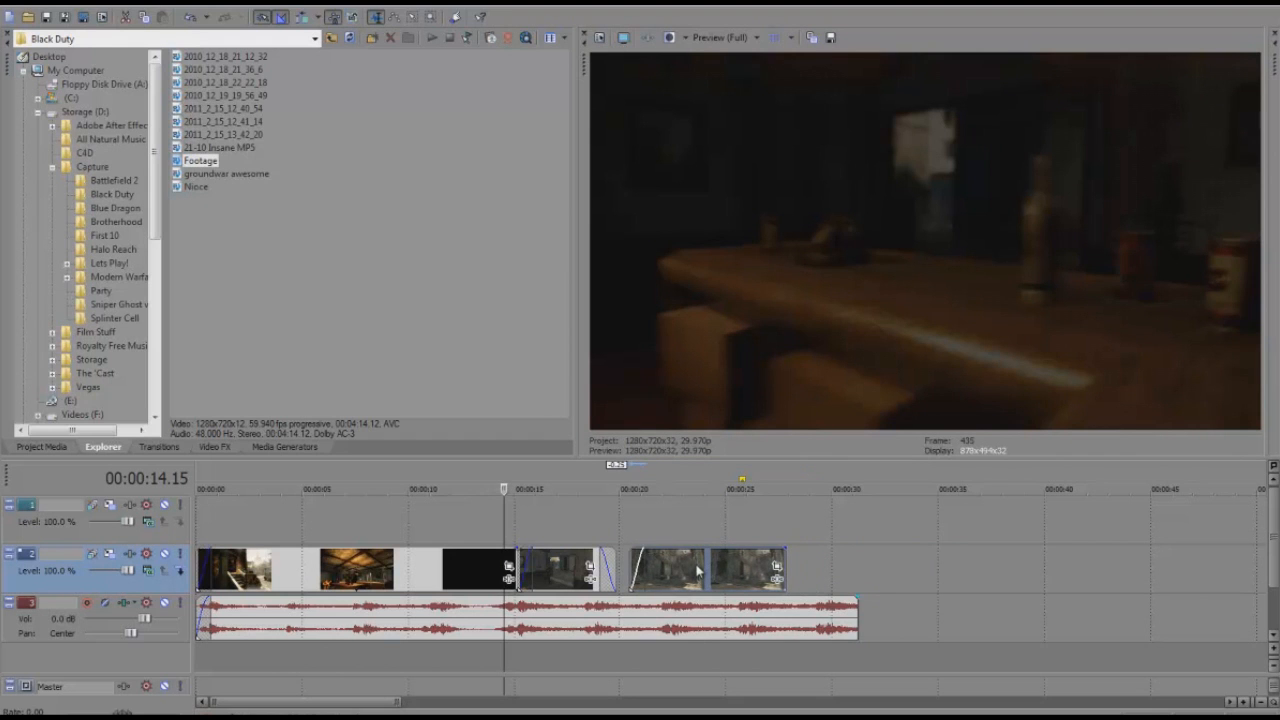
{"action": "key", "text": "space"}
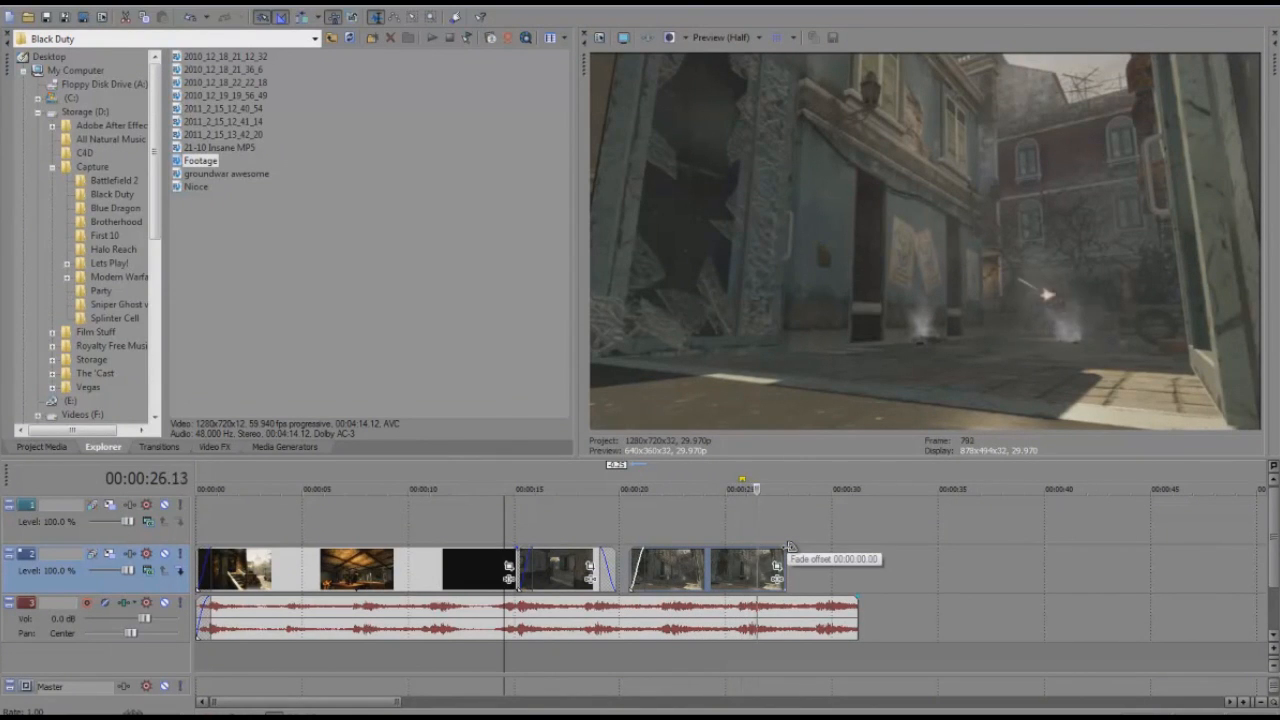
{"action": "key", "text": "space"}
{"action": "left_click_drag", "start_coordinate": [787, 553], "coordinate": [823, 550]}
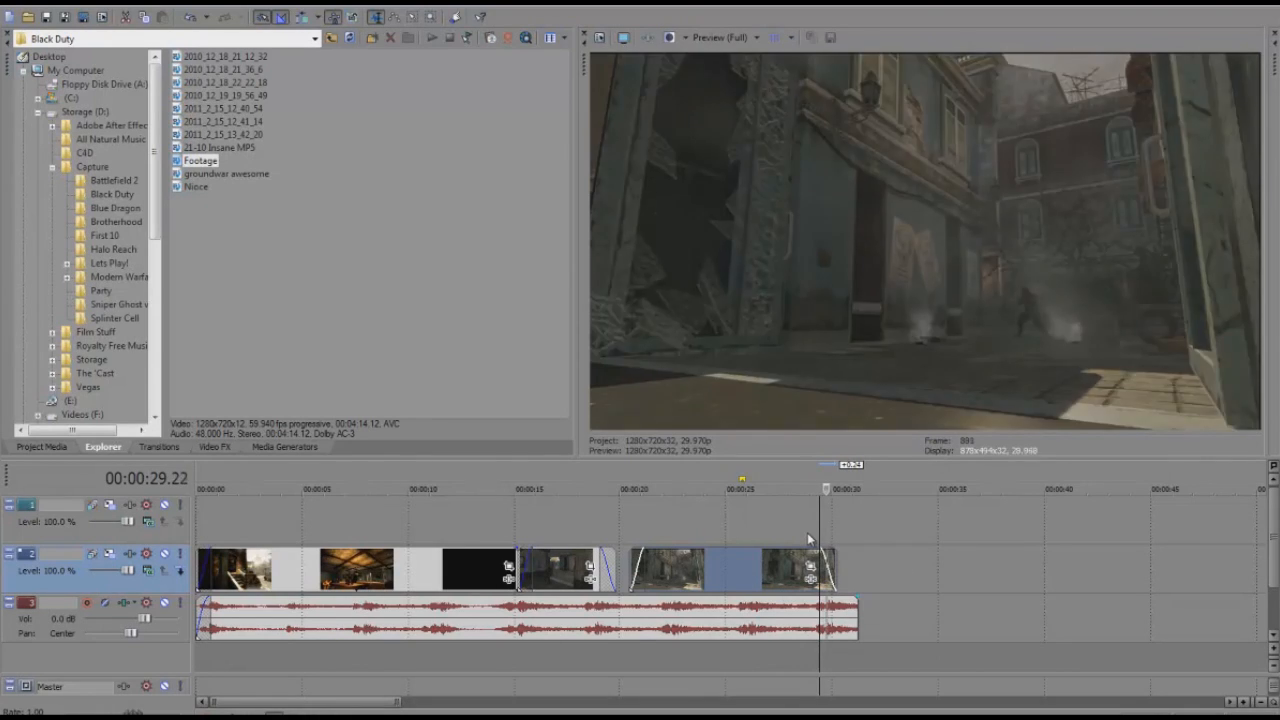
Step: Examine the end of the alley segment frame by frame around the start of its fade-out
{"action": "key", "text": "Left"}
{"action": "key", "text": "Left"}
{"action": "key", "text": "Left"}
{"action": "key", "text": "Left"}
{"action": "key", "text": "Left"}
{"action": "key", "text": "Left"}
{"action": "key", "text": "Left"}
{"action": "key", "text": "Left"}
{"action": "key", "text": "Left"}
{"action": "key", "text": "Left"}
{"action": "key", "text": "Left"}
{"action": "key", "text": "Left"}
{"action": "key", "text": "Left"}
{"action": "key", "text": "Left"}
{"action": "key", "text": "Left"}
{"action": "key", "text": "Left"}
{"action": "key", "text": "Left"}
{"action": "key", "text": "Left"}
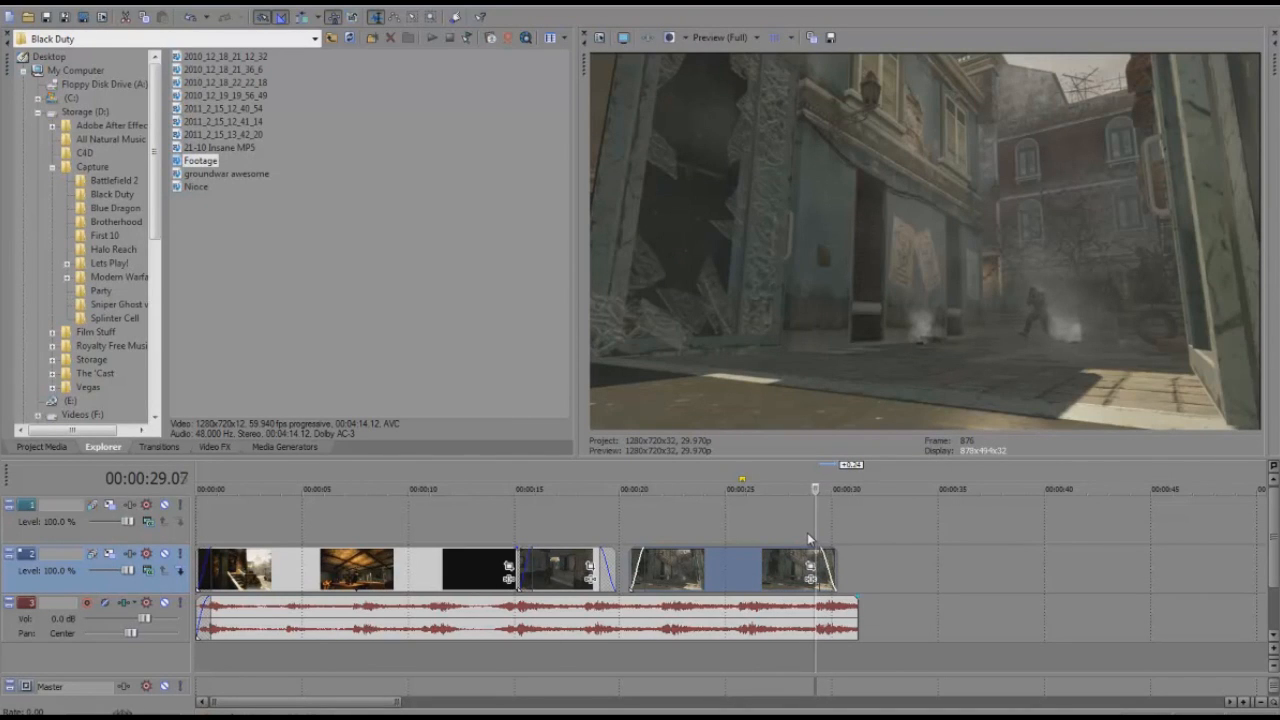
{"action": "key", "text": "Right"}
{"action": "key", "text": "Right"}
{"action": "key", "text": "Right"}
{"action": "key", "text": "Right"}
{"action": "key", "text": "Right"}
{"action": "key", "text": "Right"}
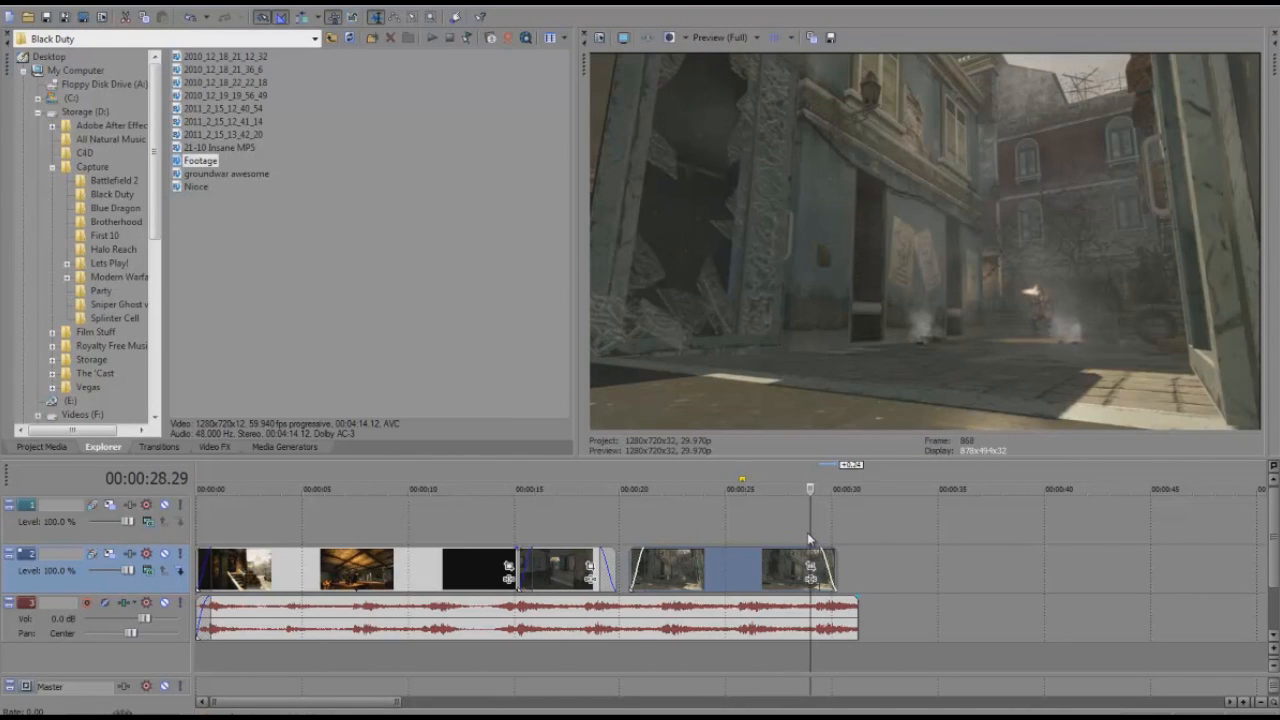
{"action": "key", "text": "Right"}
{"action": "key", "text": "Right"}
{"action": "key", "text": "Right"}
{"action": "key", "text": "Right"}
{"action": "key", "text": "Right"}
{"action": "key", "text": "Right"}
{"action": "key", "text": "Right"}
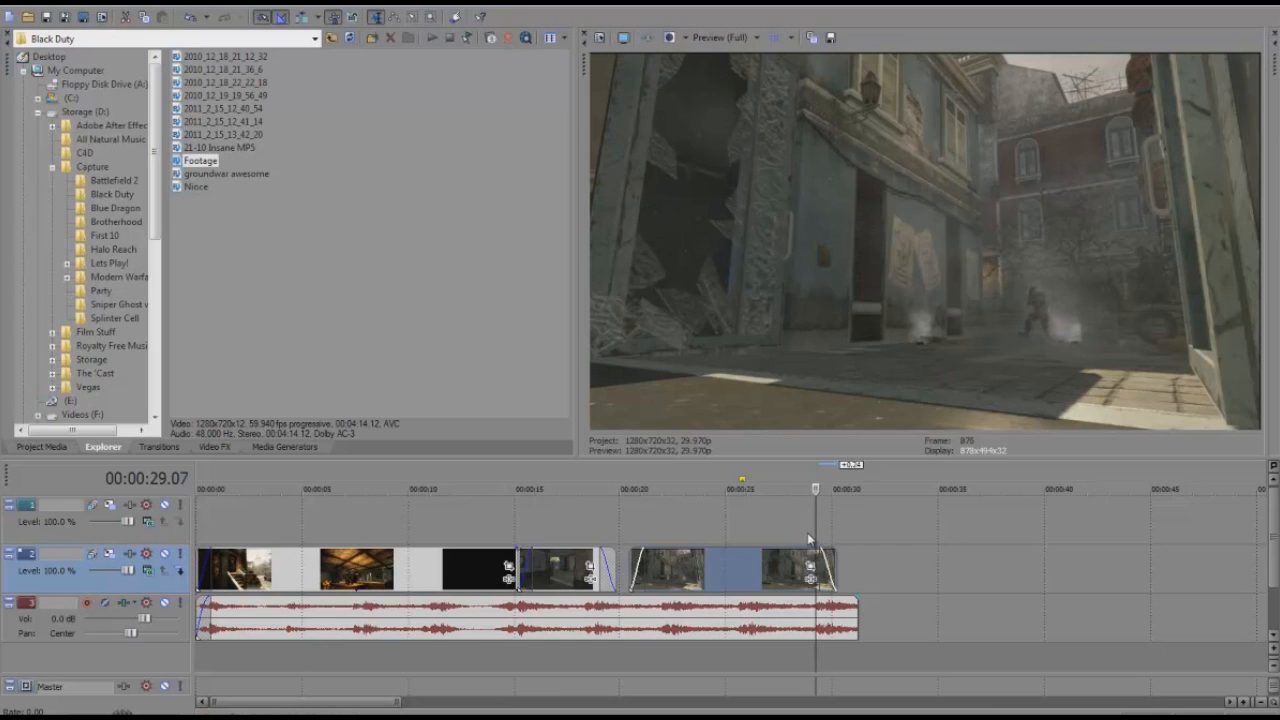
Step: Play back the alley segment's last seconds to check how its fade-out begins
{"action": "key", "text": "Up"}
{"action": "key", "text": "Up"}
{"action": "key", "text": "Up"}
{"action": "key", "text": "Up"}
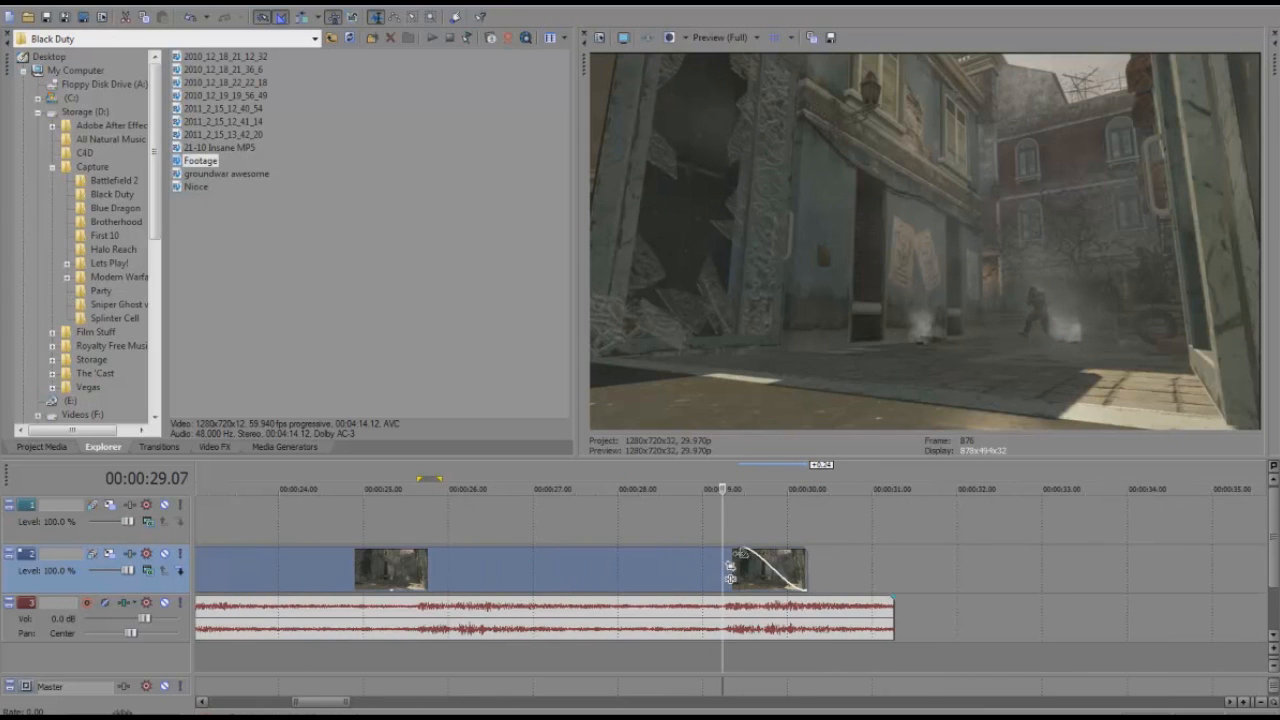
{"action": "left_click", "coordinate": [740, 526]}
{"action": "key", "text": "space"}
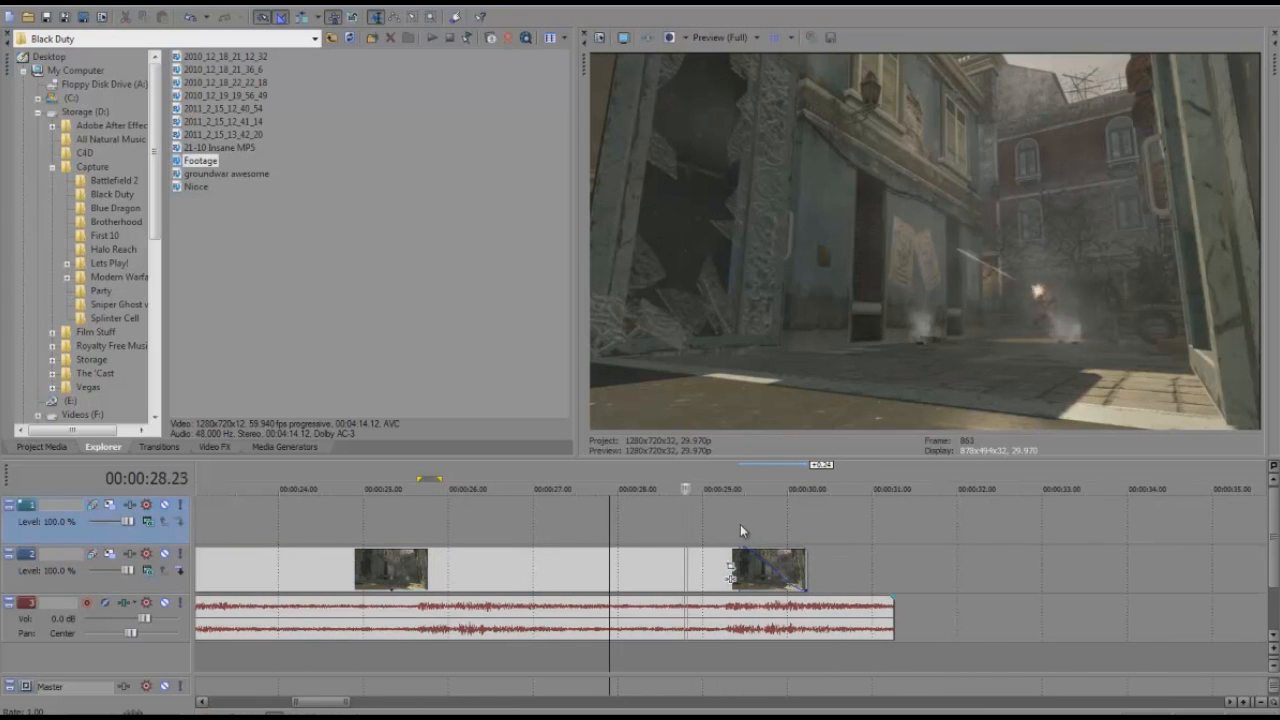
{"action": "key", "text": "space"}
{"action": "key", "text": "Down"}
{"action": "key", "text": "Down"}
{"action": "key", "text": "Down"}
{"action": "key", "text": "Down"}
{"action": "key", "text": "Down"}
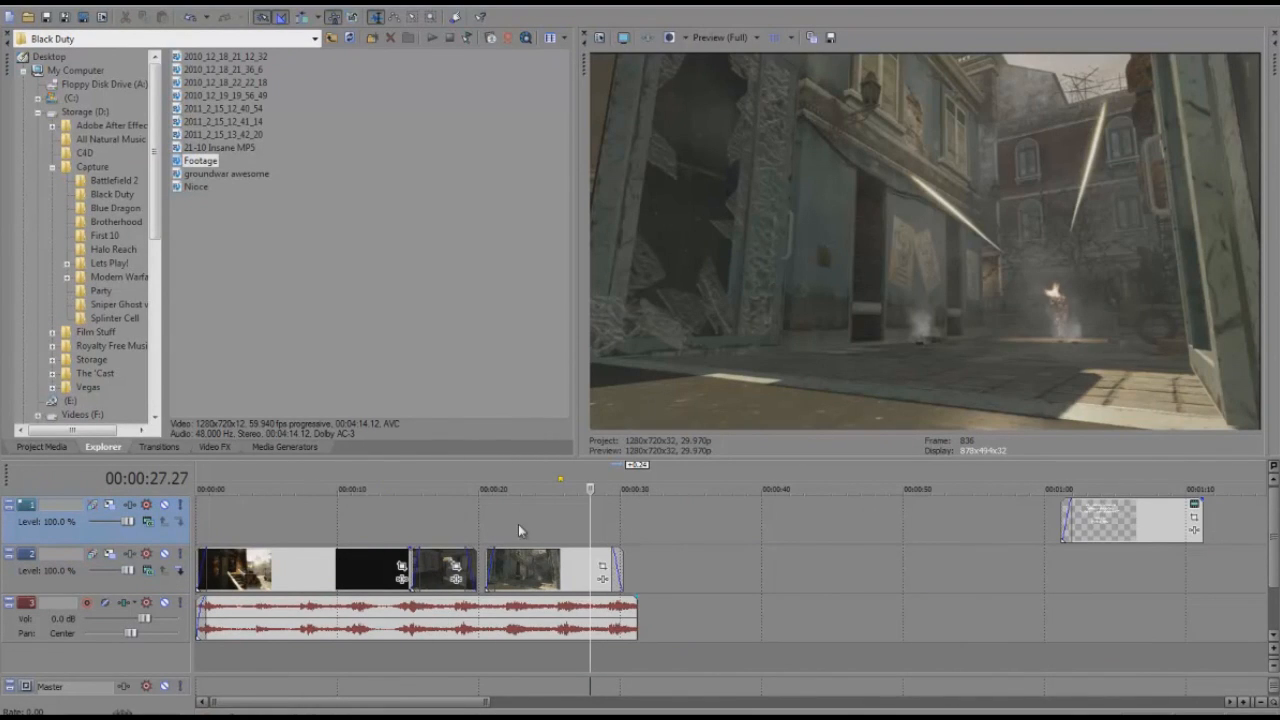
{"action": "key", "text": "space"}
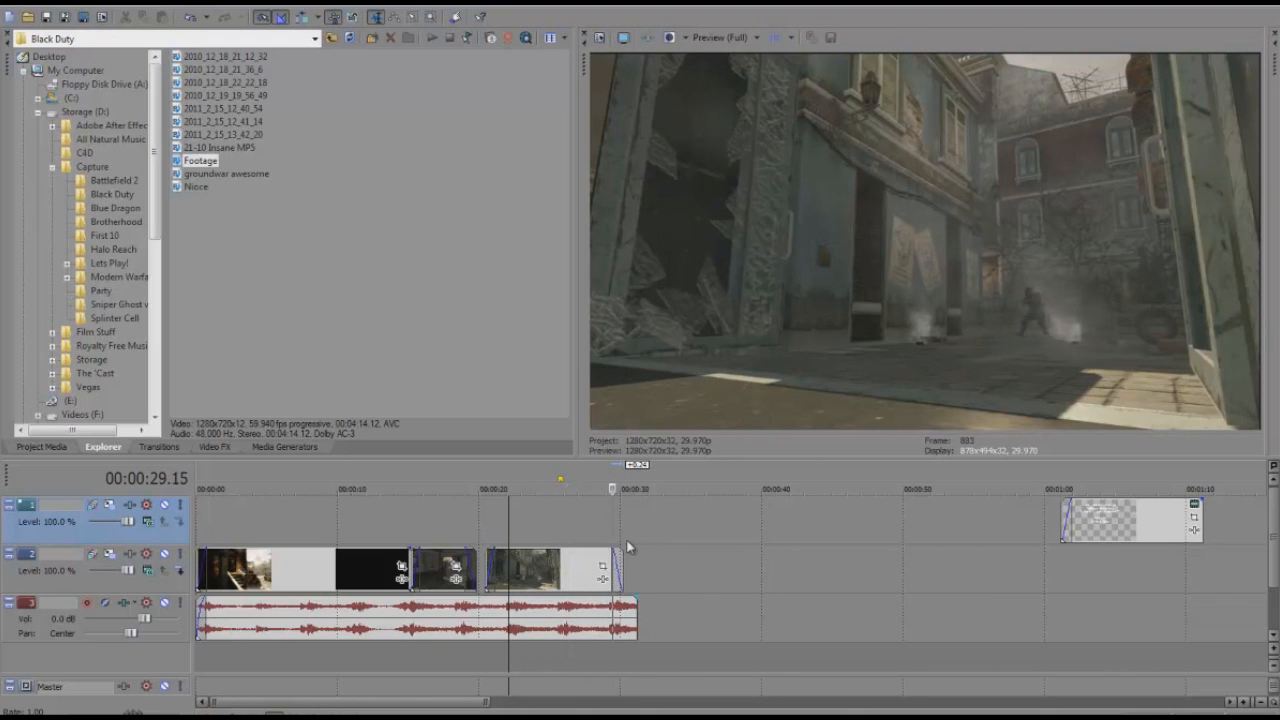
{"action": "key", "text": "space"}
Step: Check the bar, doorway and alley shots against the music by playing and sampling them along the timeline
{"action": "left_click", "coordinate": [342, 640]}
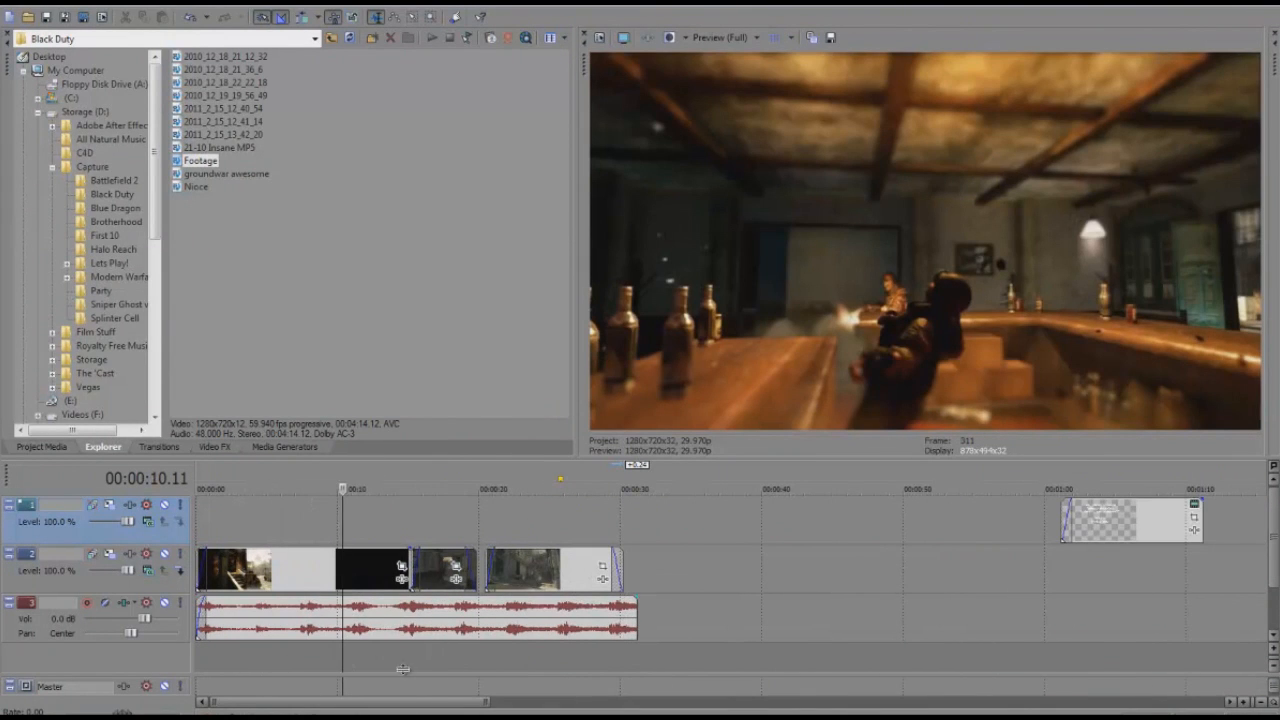
{"action": "key", "text": "alt+Tab"}
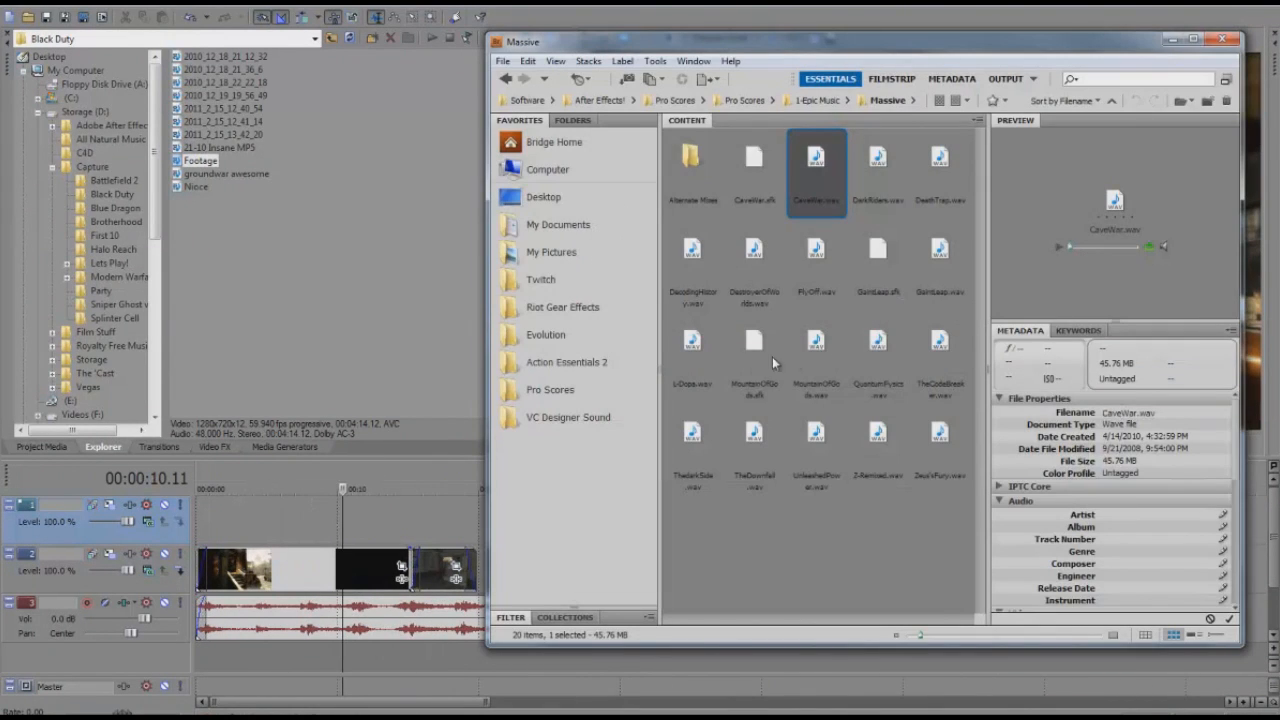
{"action": "key", "text": "alt+Tab"}
{"action": "left_click", "coordinate": [243, 655]}
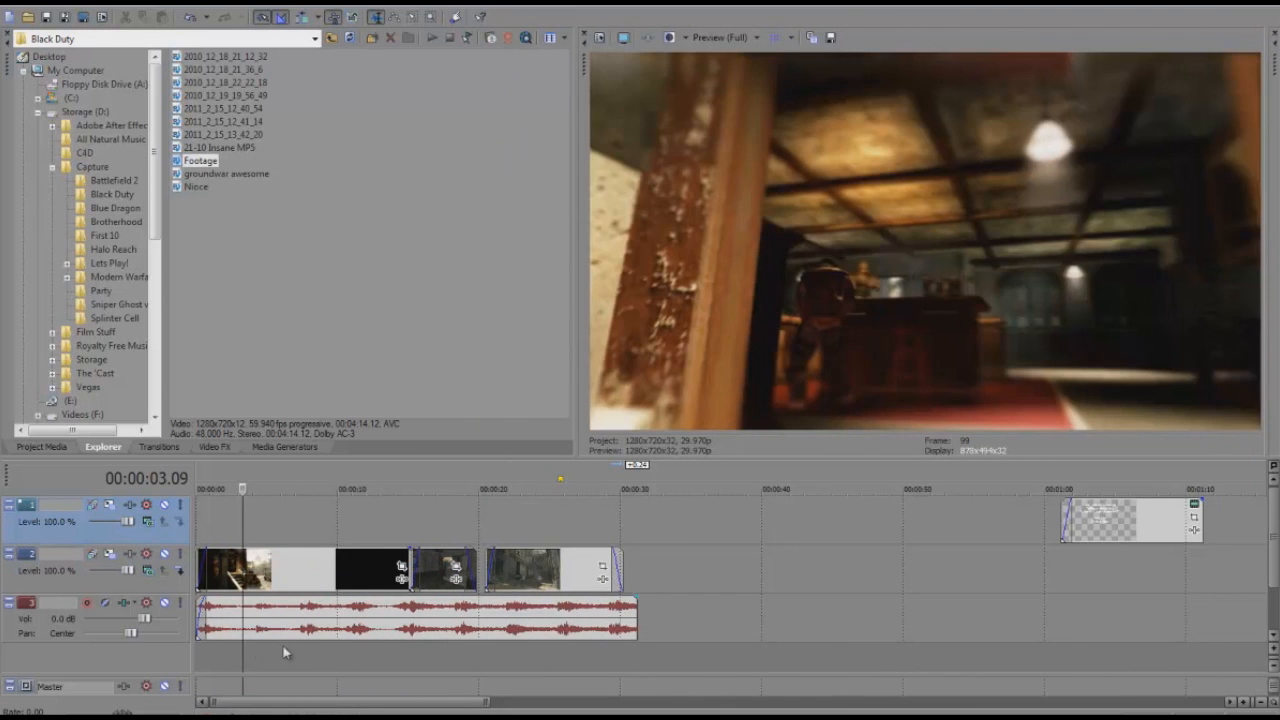
{"action": "key", "text": "space"}
{"action": "key", "text": "space"}
{"action": "left_click", "coordinate": [397, 652]}
{"action": "key", "text": "space"}
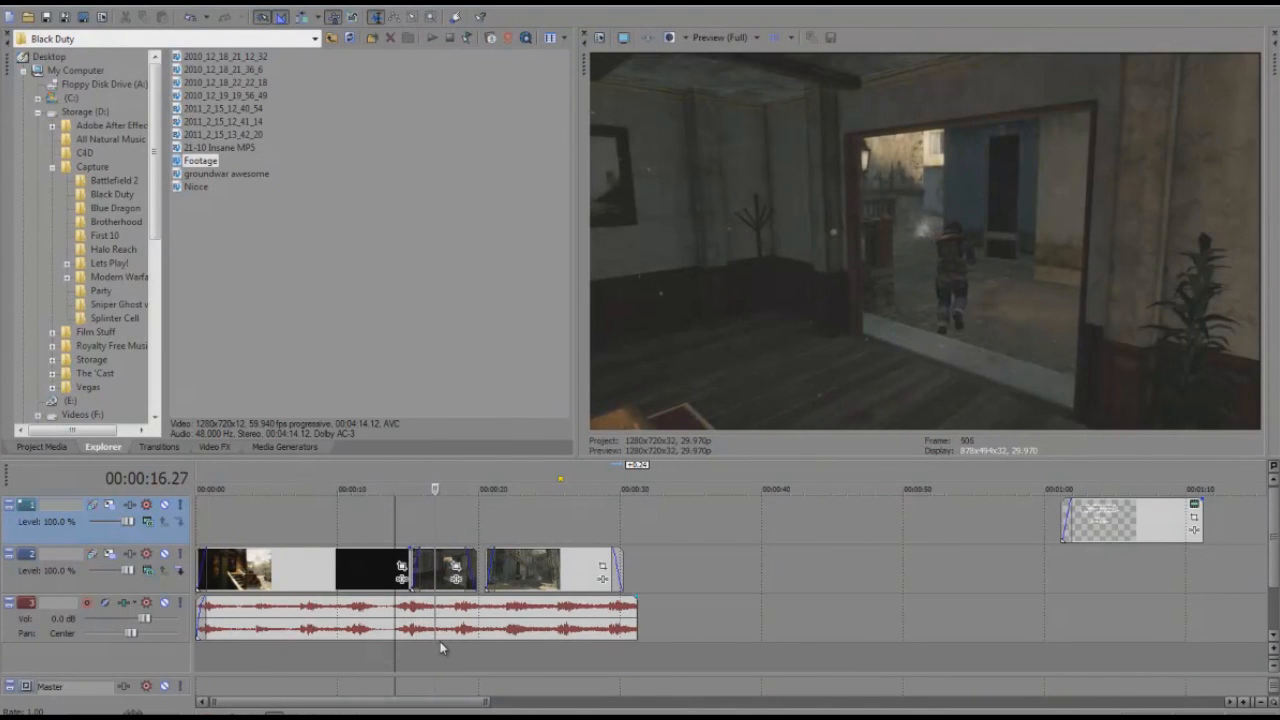
{"action": "left_click", "coordinate": [437, 648]}
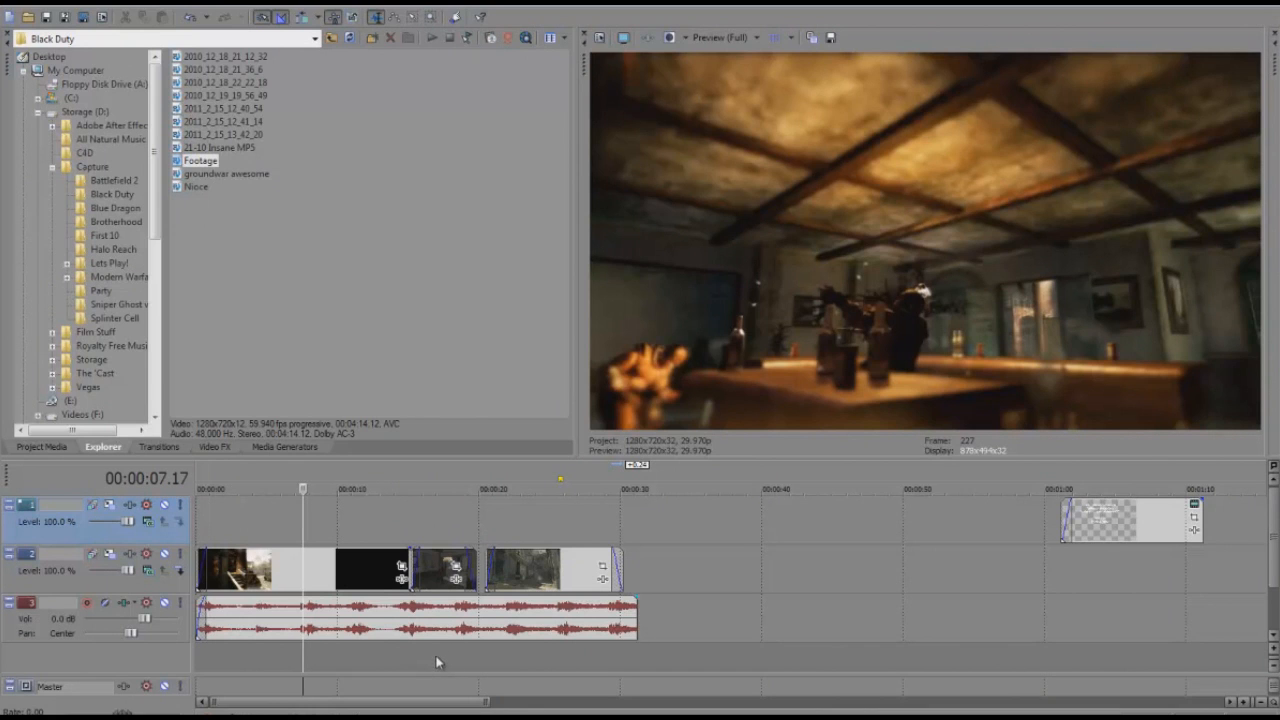
{"action": "left_click", "coordinate": [436, 660]}
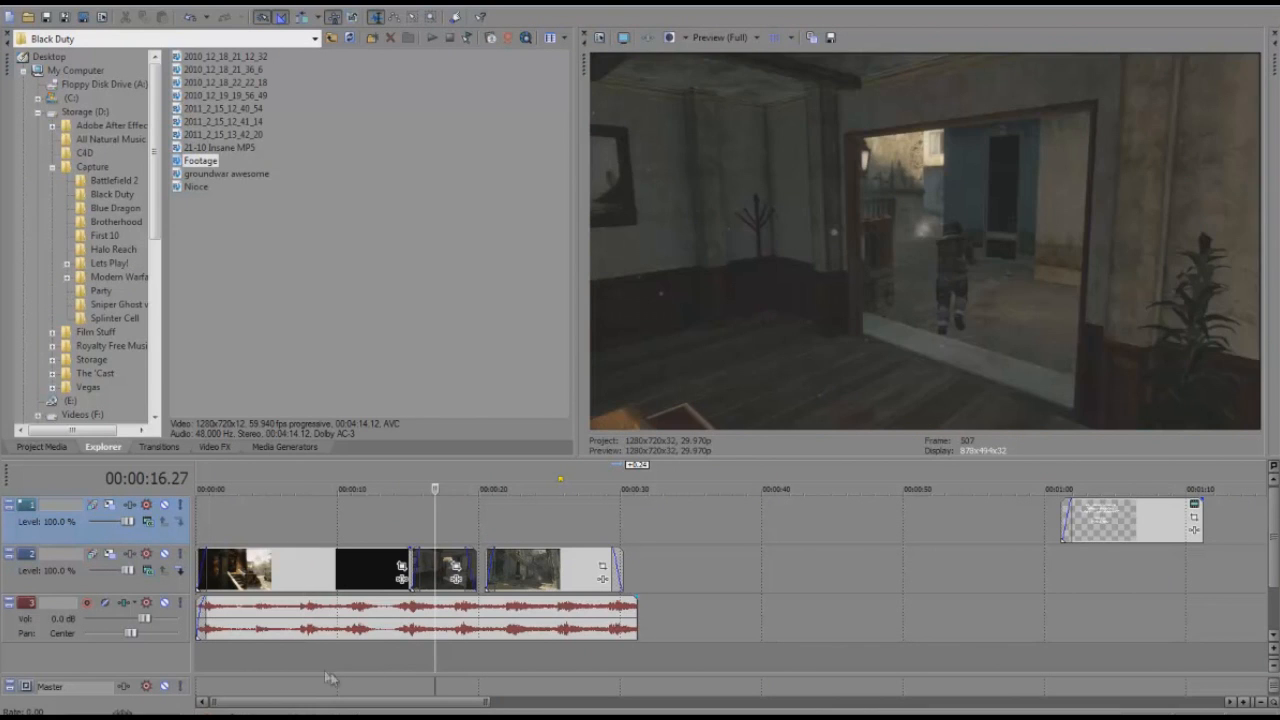
{"action": "left_click", "coordinate": [301, 663]}
{"action": "left_click", "coordinate": [446, 663]}
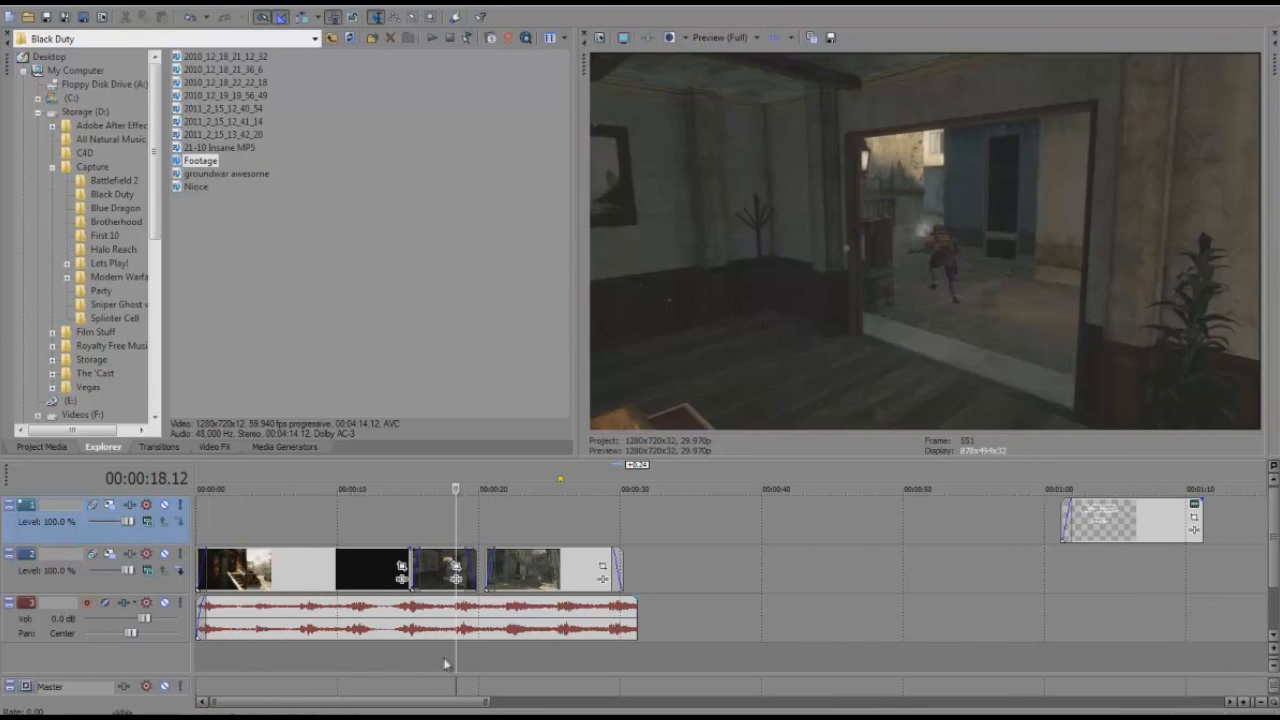
{"action": "left_click", "coordinate": [522, 660]}
{"action": "left_click", "coordinate": [296, 662]}
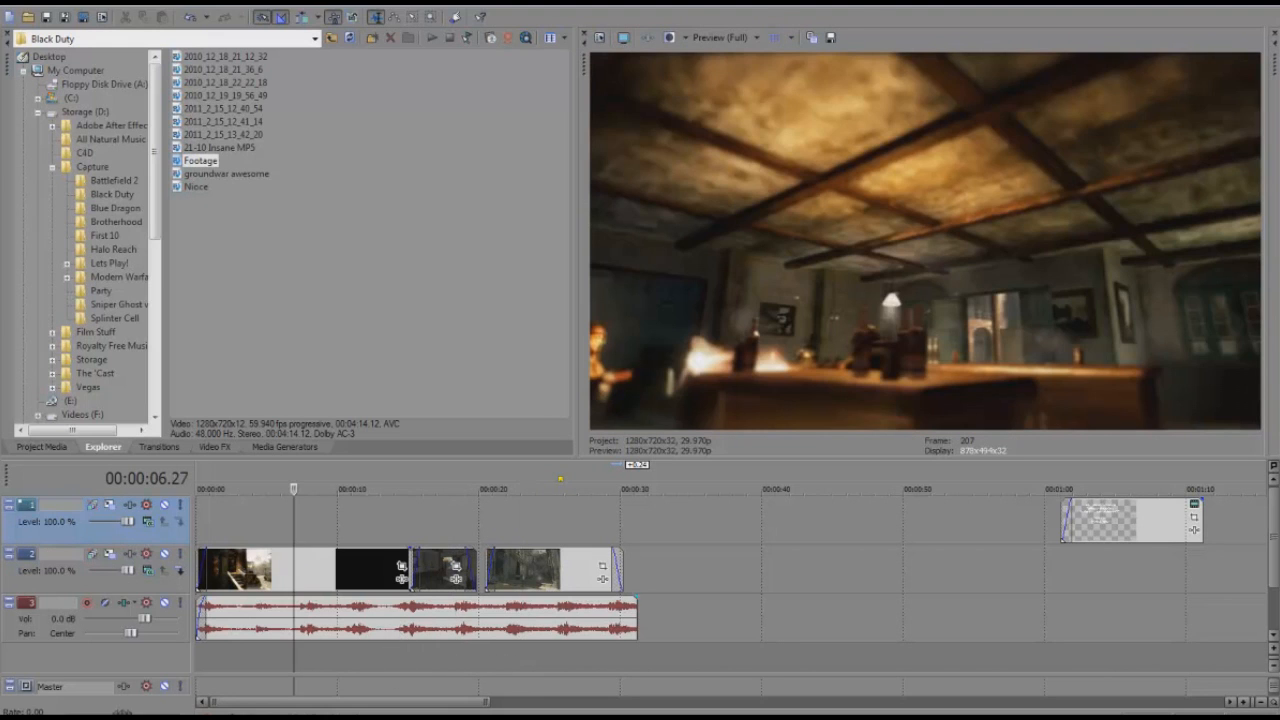
Step: Switch to Adobe Bridge and open the Mammoth Hits folder inside 4-Sound Design of the Pro Scores collection
{"action": "key", "text": "alt+Tab"}
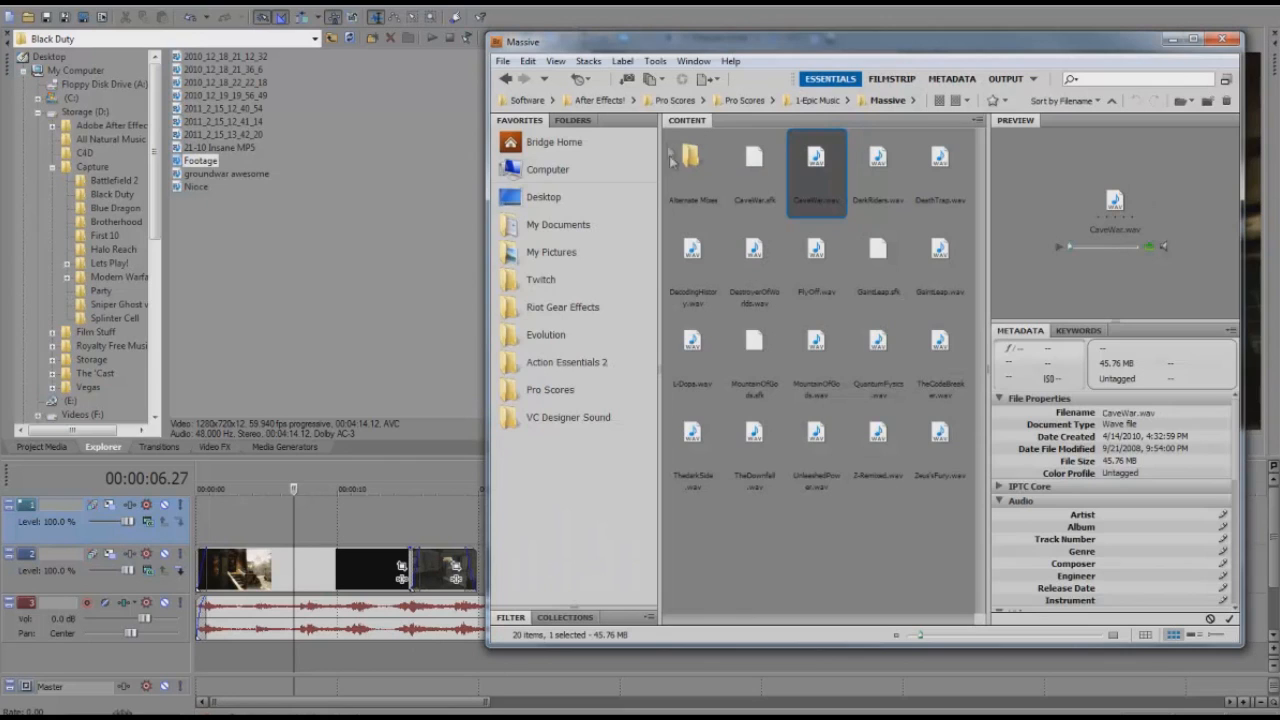
{"action": "left_click", "coordinate": [584, 391]}
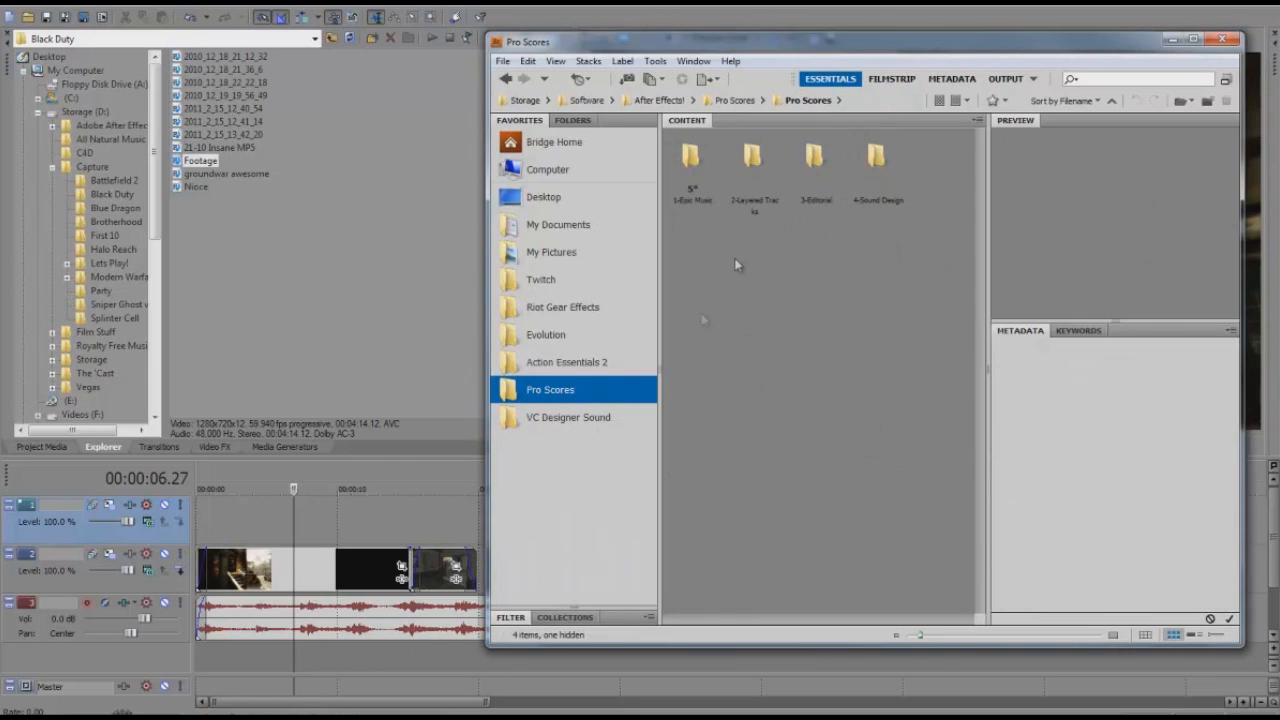
{"action": "double_click", "coordinate": [876, 155]}
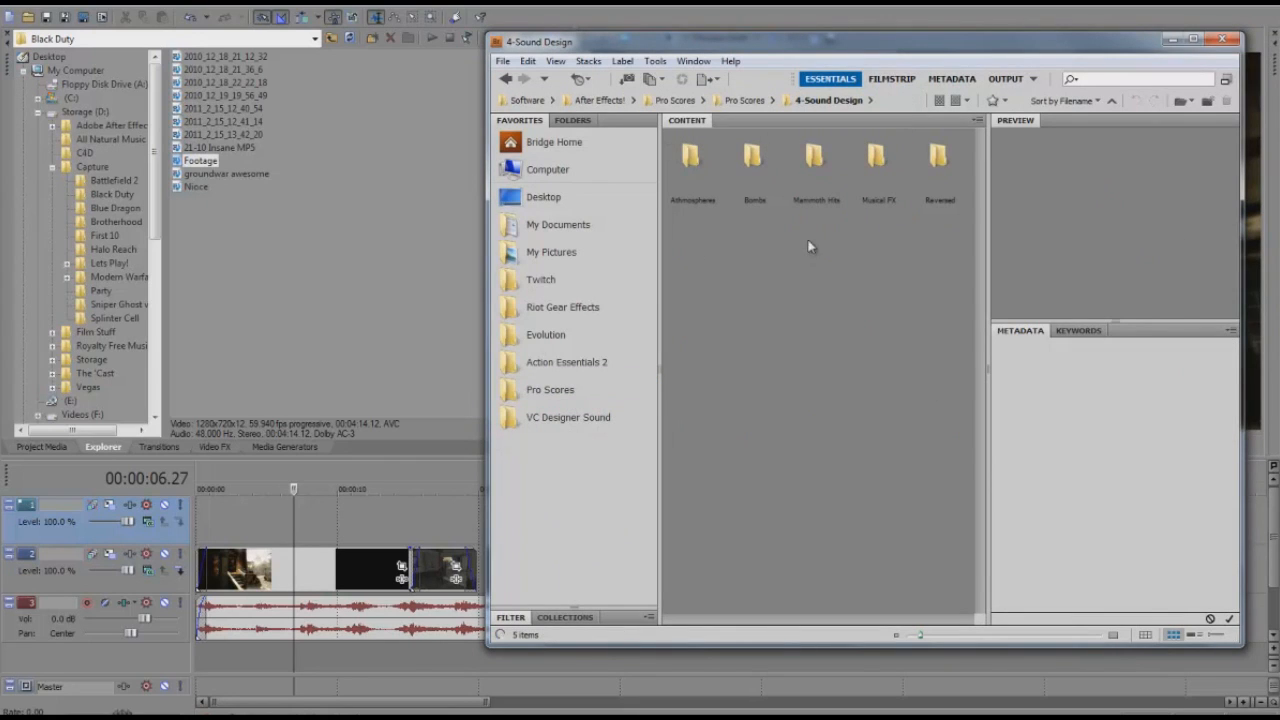
{"action": "left_click", "coordinate": [708, 152]}
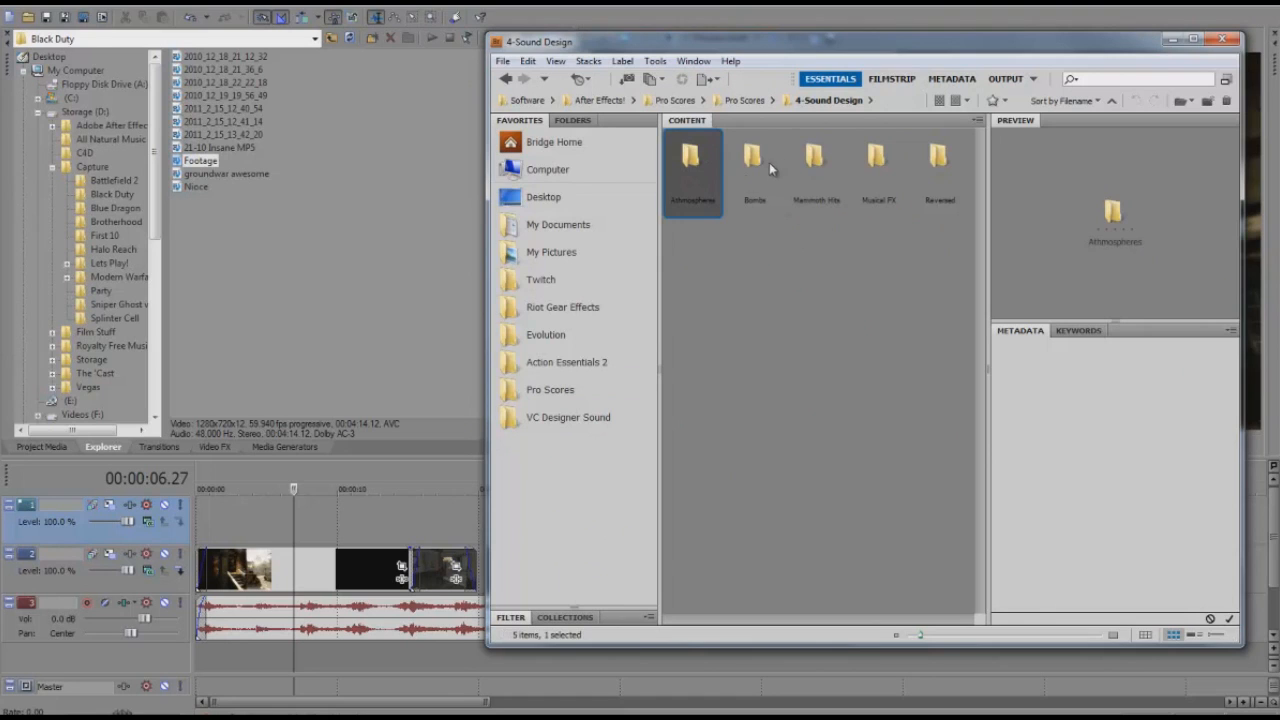
{"action": "left_click", "coordinate": [755, 168]}
{"action": "double_click", "coordinate": [812, 162]}
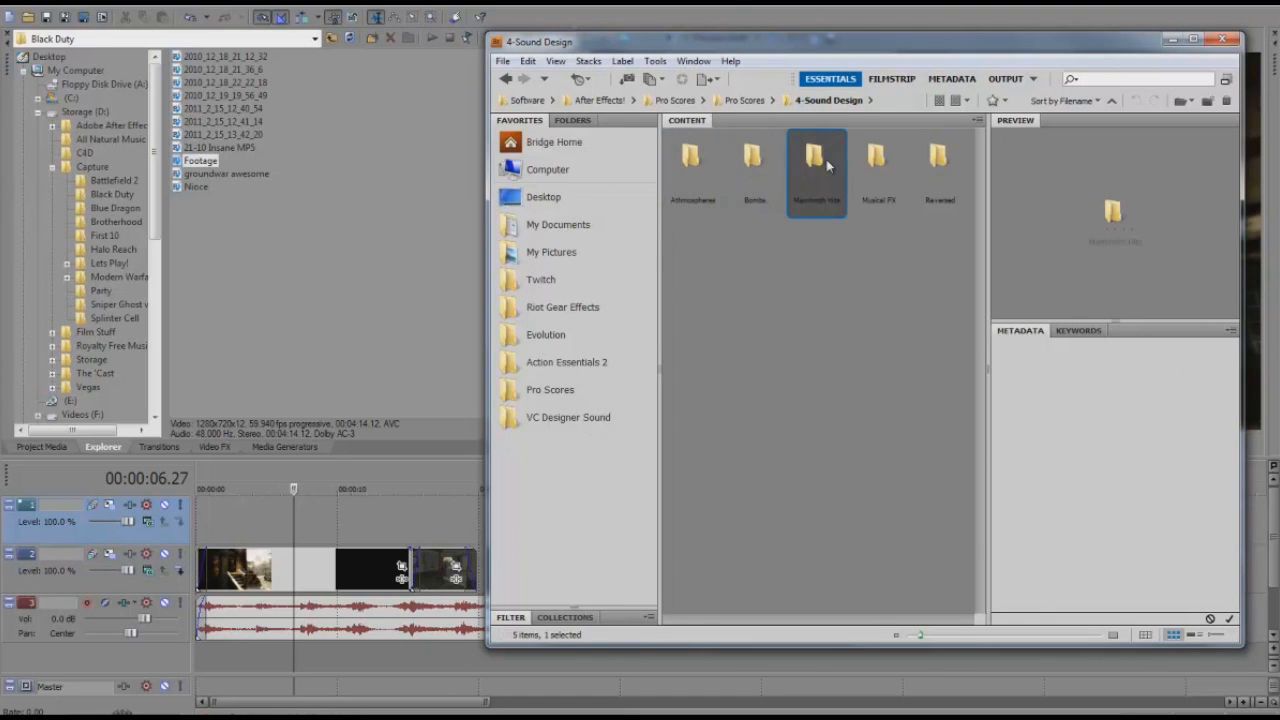
Step: Add the Mammoth.wav sound to the Vegas timeline on a new audio track below the music, starting at about 00:00:09
{"action": "left_click", "coordinate": [816, 158]}
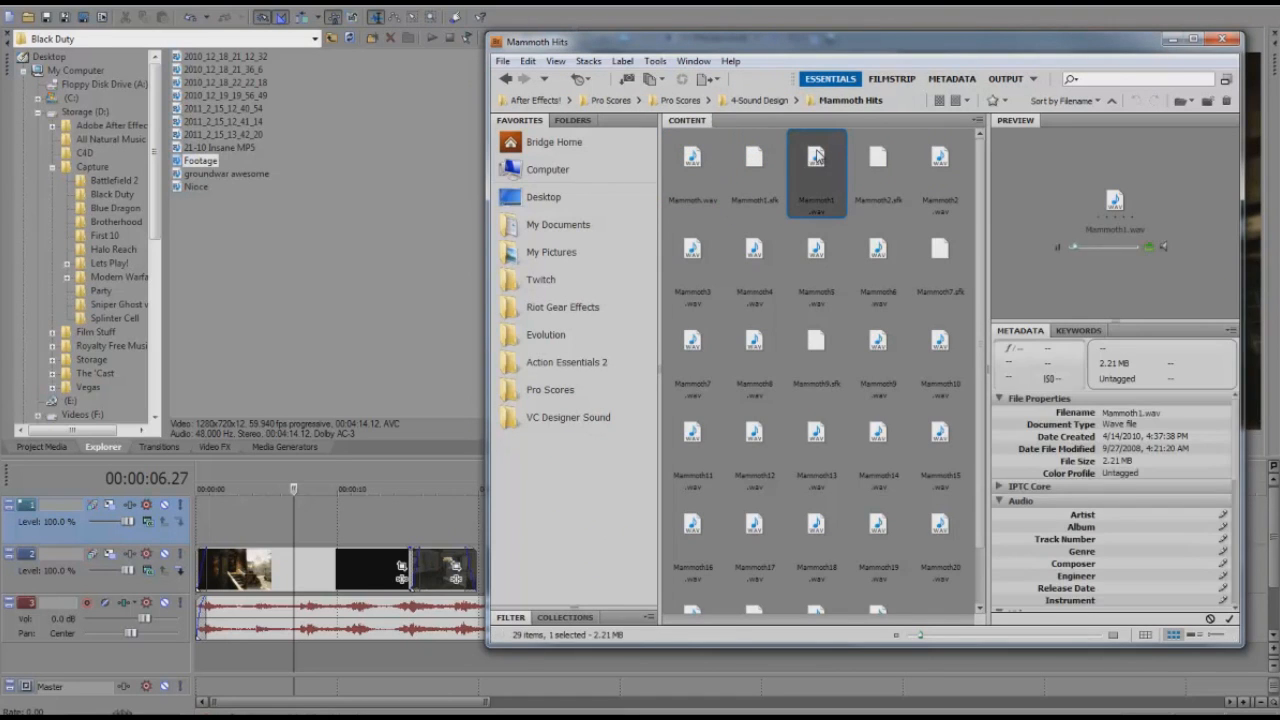
{"action": "left_click", "coordinate": [715, 182]}
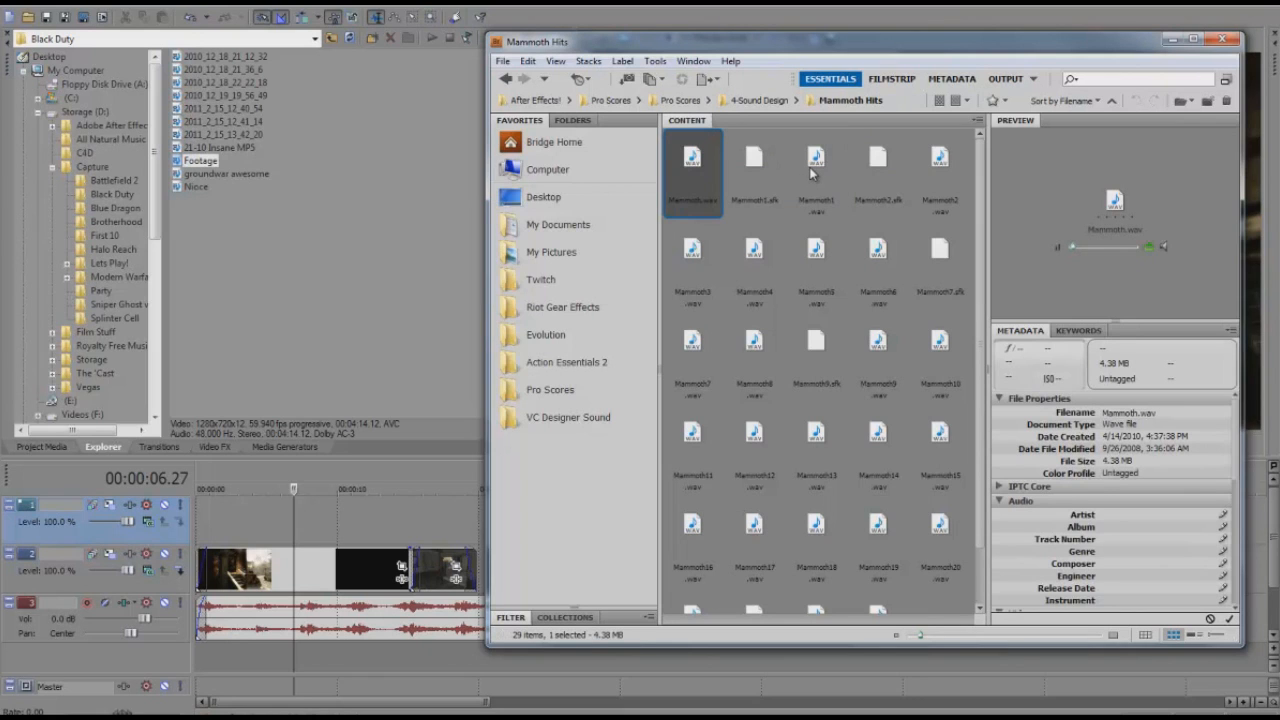
{"action": "left_click_drag", "start_coordinate": [443, 692], "coordinate": [401, 620]}
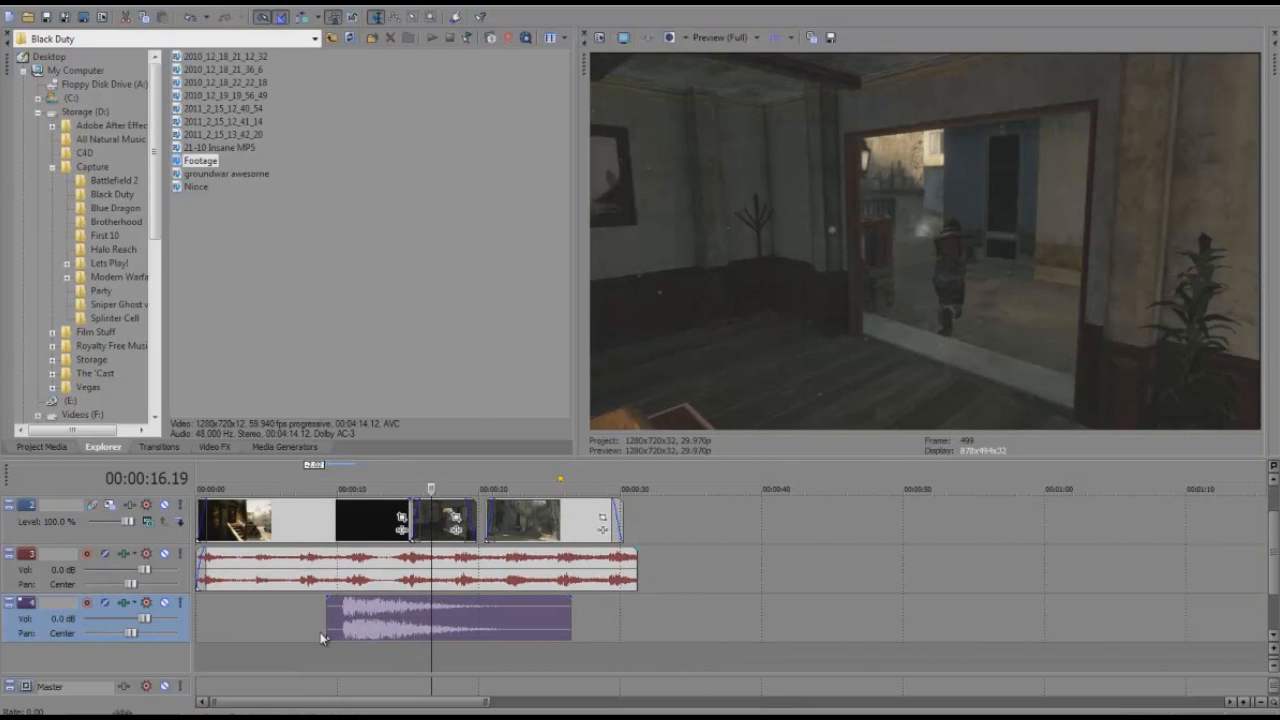
Step: Shift the Mammoth hit to start just before 00:00:10 and lower its volume, checking the timing and level in playback
{"action": "left_click", "coordinate": [321, 638]}
{"action": "key", "text": "space"}
{"action": "scroll", "coordinate": [434, 627], "scroll_direction": "up", "scroll_amount": 4}
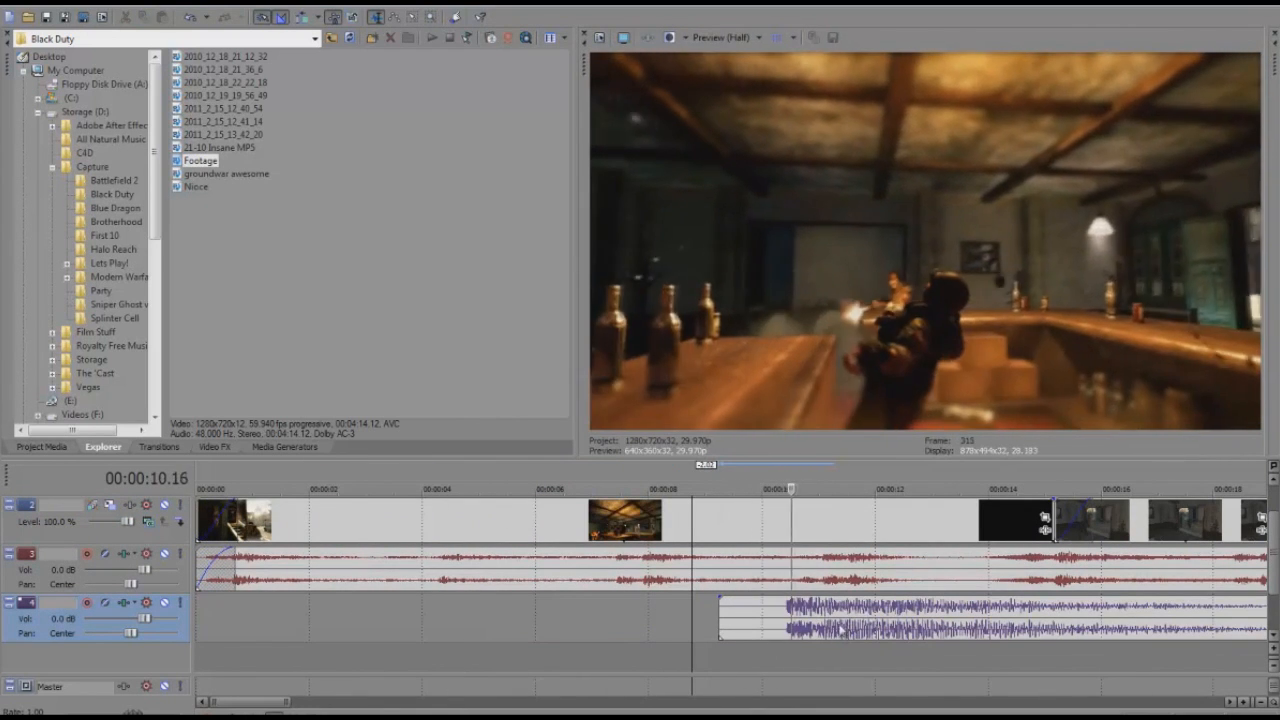
{"action": "left_click_drag", "start_coordinate": [809, 622], "coordinate": [844, 609]}
{"action": "key", "text": "space"}
{"action": "key", "text": "space"}
{"action": "left_click", "coordinate": [821, 609]}
{"action": "key", "text": "space"}
{"action": "key", "text": "space"}
{"action": "left_click", "coordinate": [797, 612]}
{"action": "key", "text": "space"}
{"action": "key", "text": "space"}
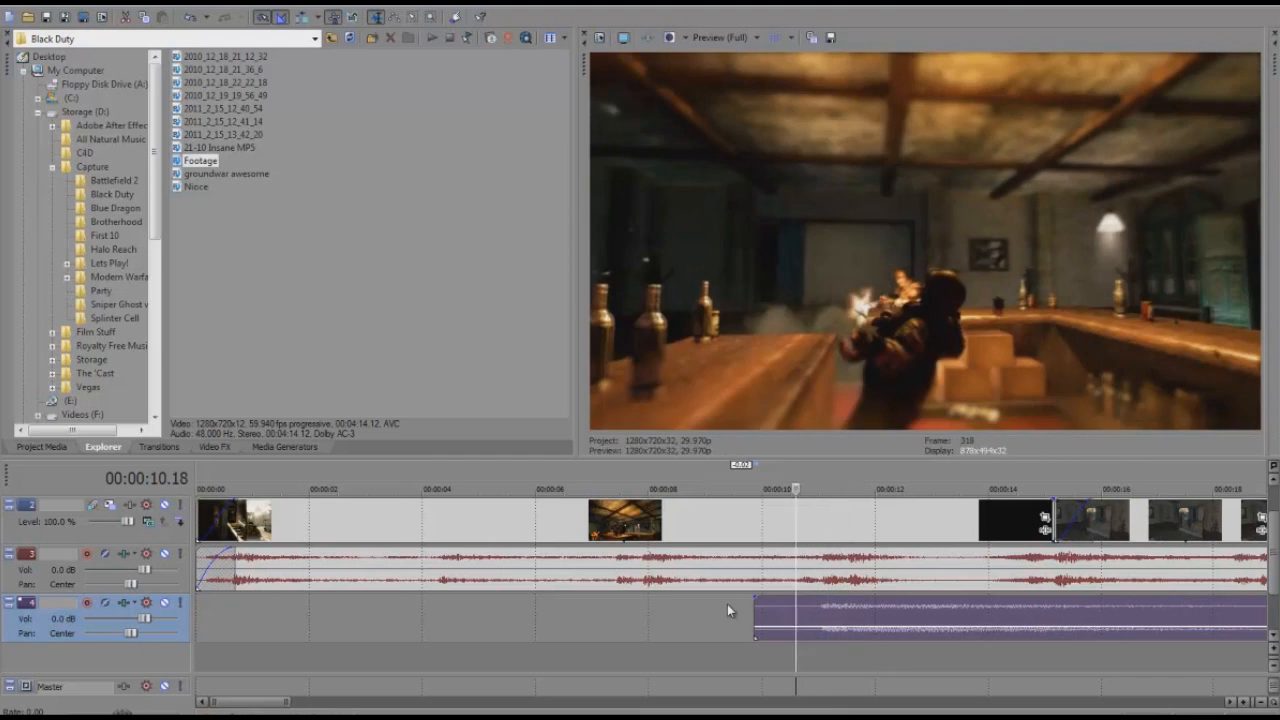
{"action": "left_click", "coordinate": [727, 604]}
{"action": "key", "text": "space"}
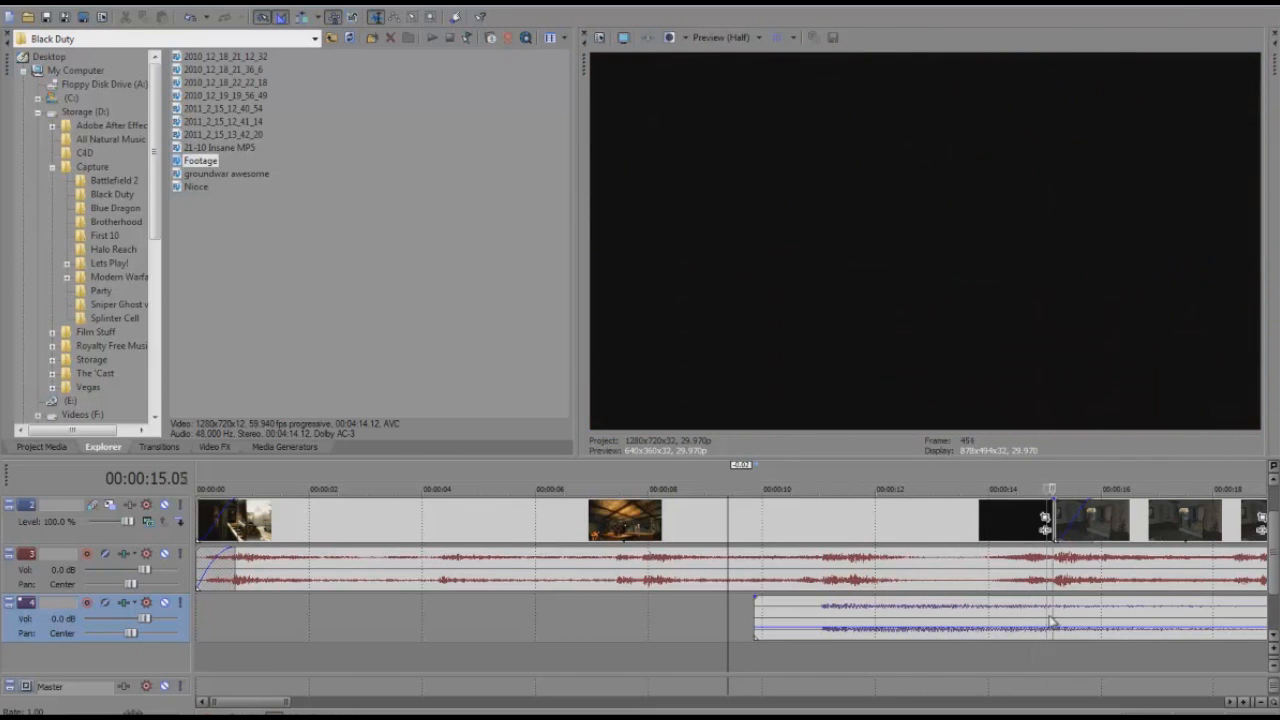
Step: Split the Mammoth hit at about 00:00:14.15 and delete the part after the split
{"action": "left_click", "coordinate": [1016, 616]}
{"action": "key", "text": "s"}
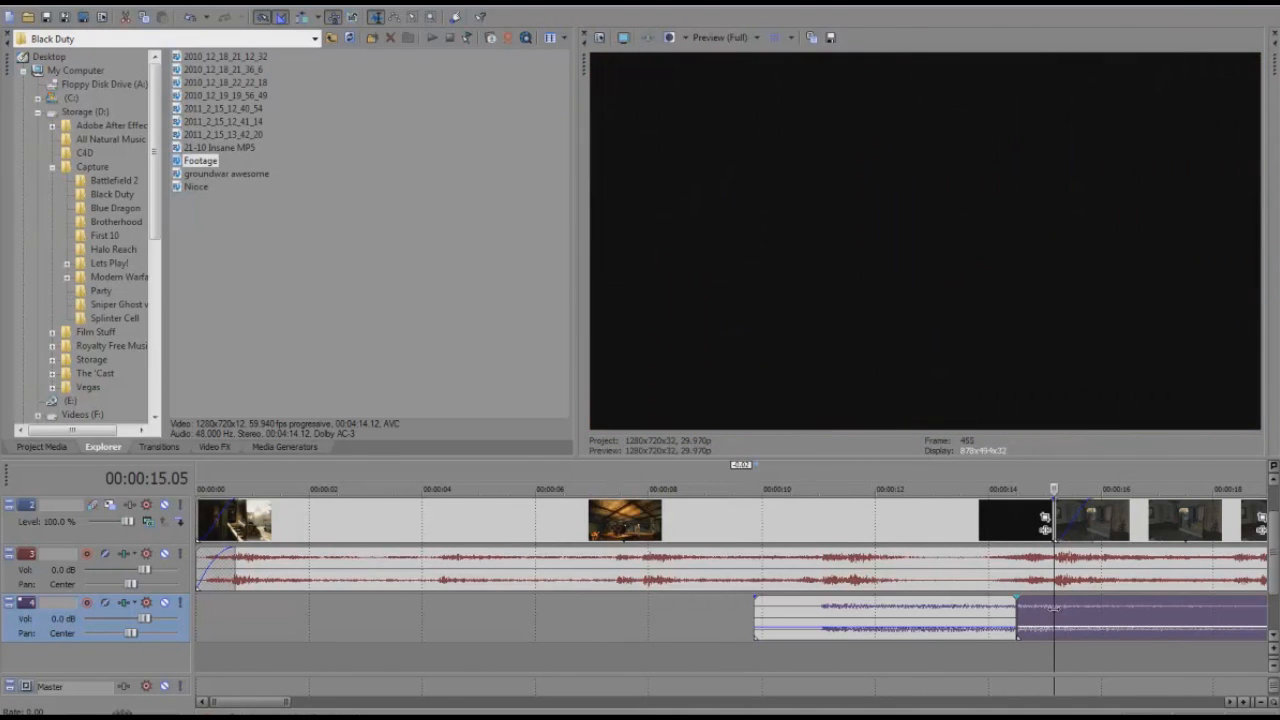
{"action": "key", "text": "space"}
{"action": "left_click", "coordinate": [1037, 617]}
{"action": "key", "text": "space"}
{"action": "key", "text": "space"}
{"action": "left_click", "coordinate": [1056, 610]}
{"action": "left_click_drag", "start_coordinate": [1276, 548], "coordinate": [1276, 588]}
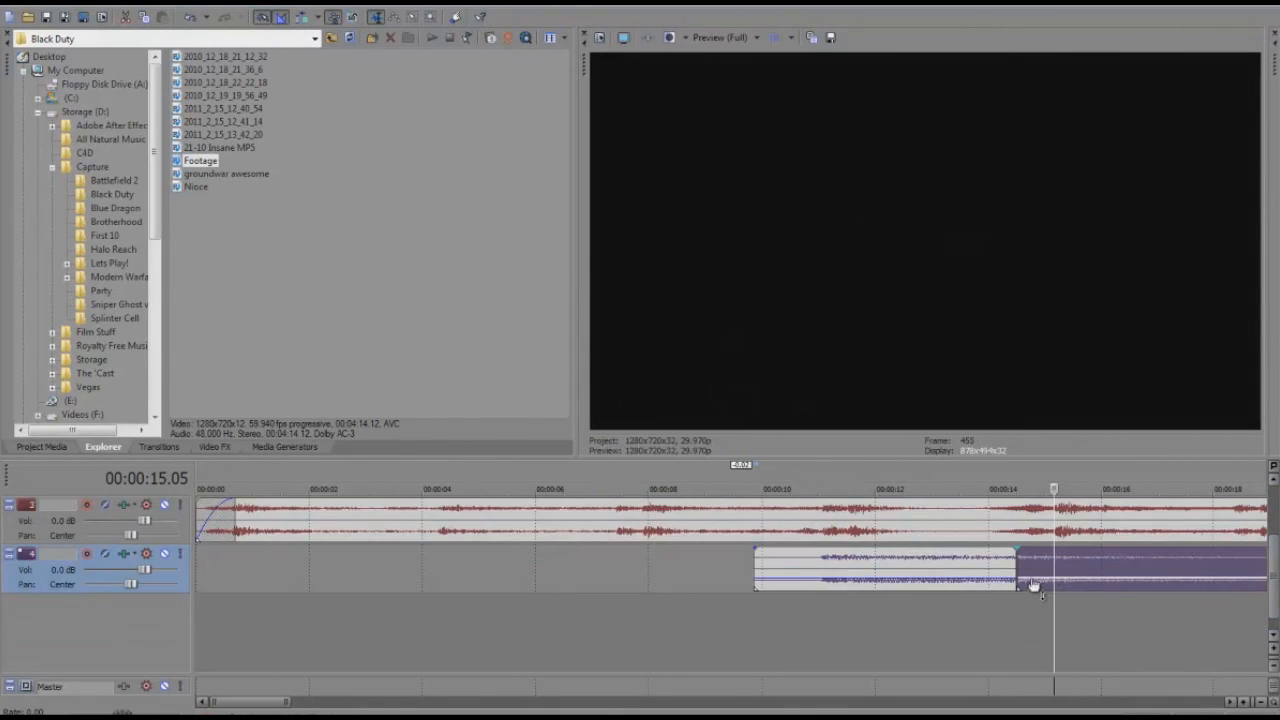
{"action": "key", "text": "Delete"}
{"action": "left_click", "coordinate": [955, 566]}
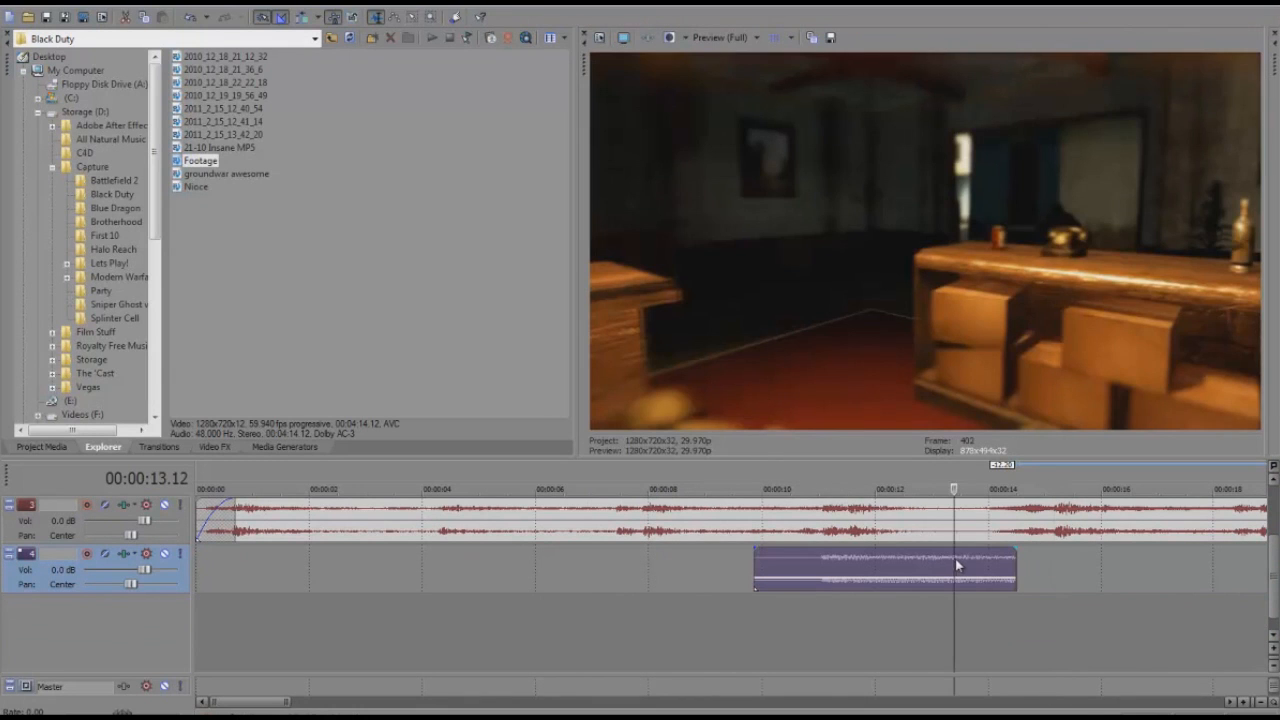
Step: Paste a copy of the Mammoth hit on its track and overlap it with the first by about 17 frames, checking it in playback
{"action": "key", "text": "ctrl+v"}
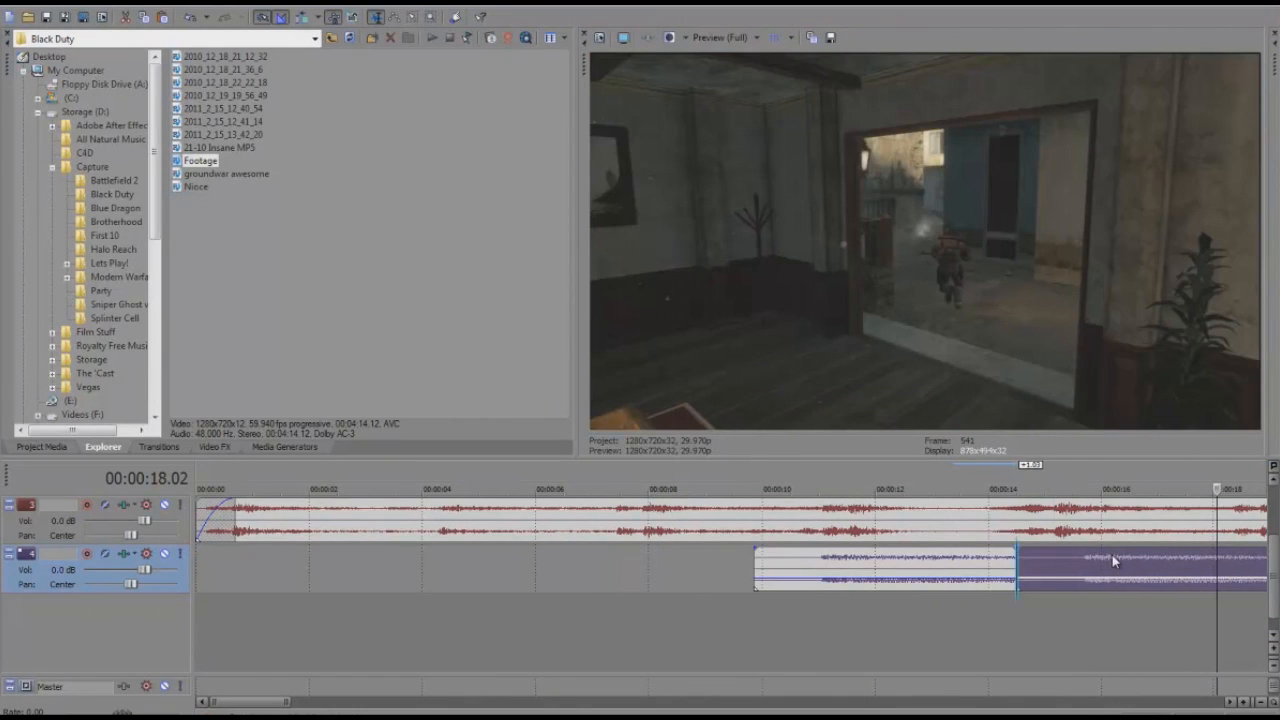
{"action": "left_click_drag", "start_coordinate": [1062, 556], "coordinate": [1083, 558]}
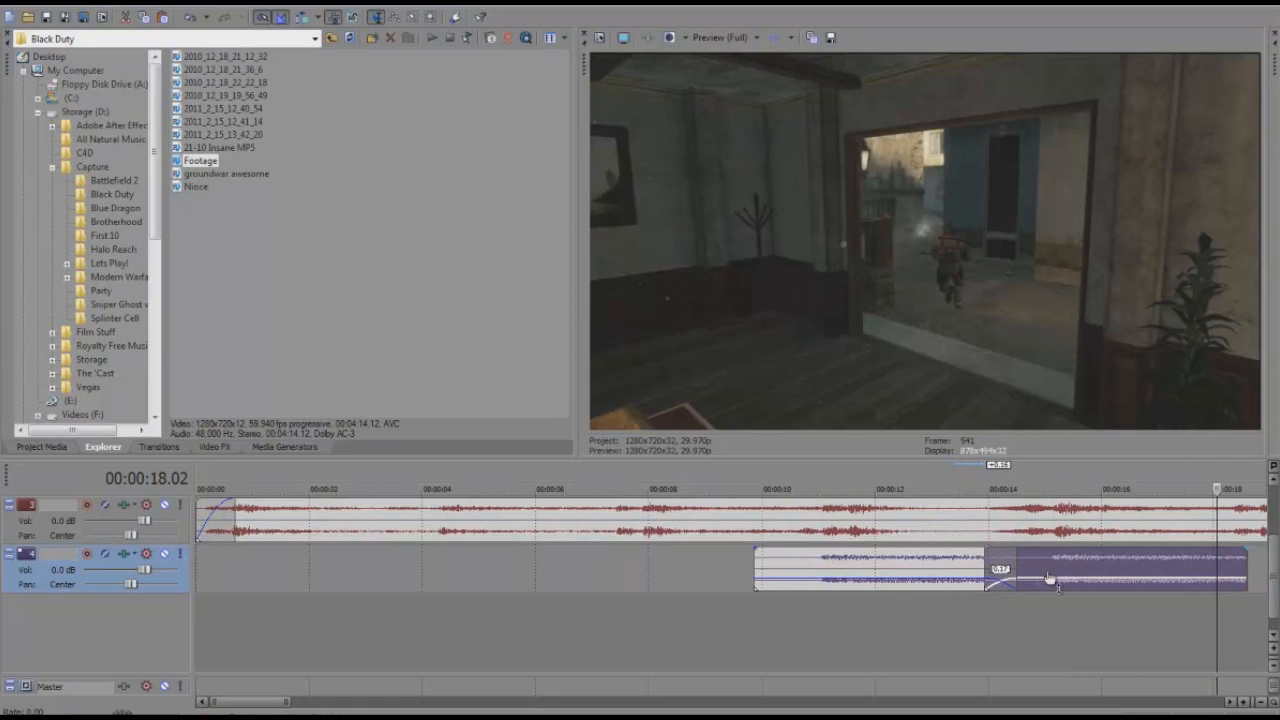
{"action": "left_click", "coordinate": [886, 632]}
{"action": "key", "text": "space"}
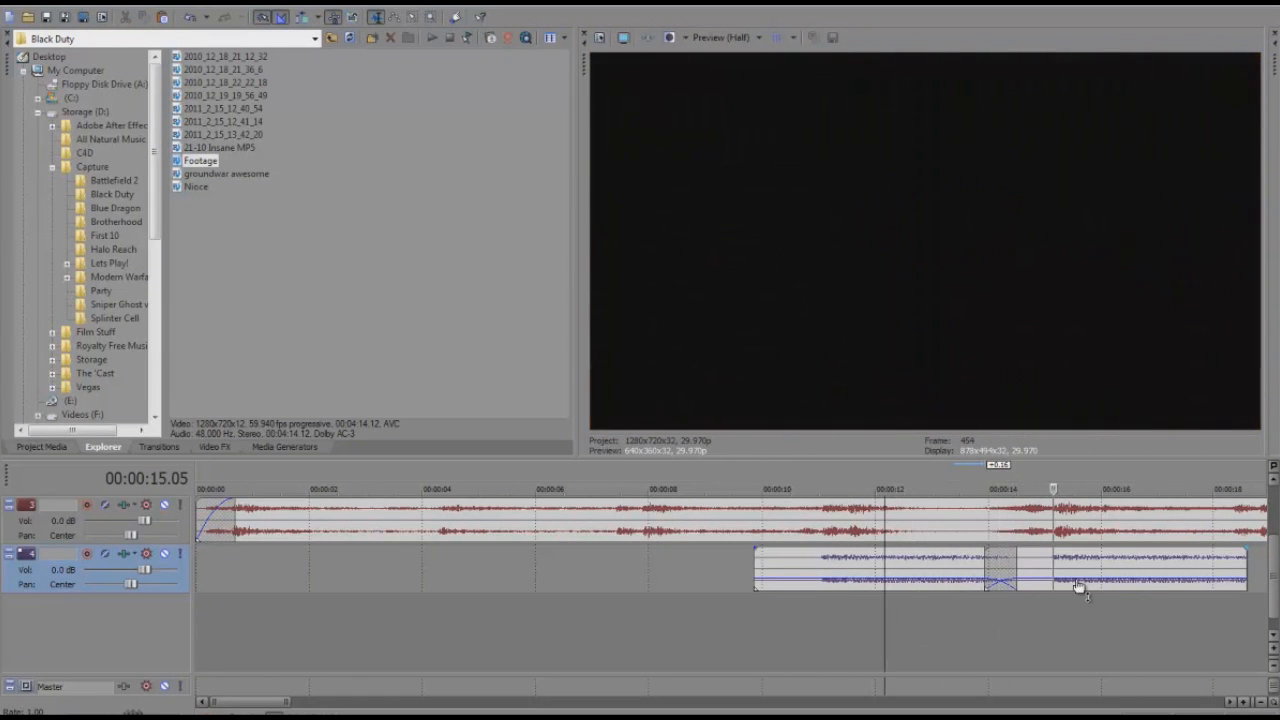
Step: Set the copied hit's gain to -6.1 dB and nudge it one frame later to align its impact with the music at 00:00:15.05
{"action": "key", "text": "space"}
{"action": "left_click_drag", "start_coordinate": [1078, 588], "coordinate": [1077, 591]}
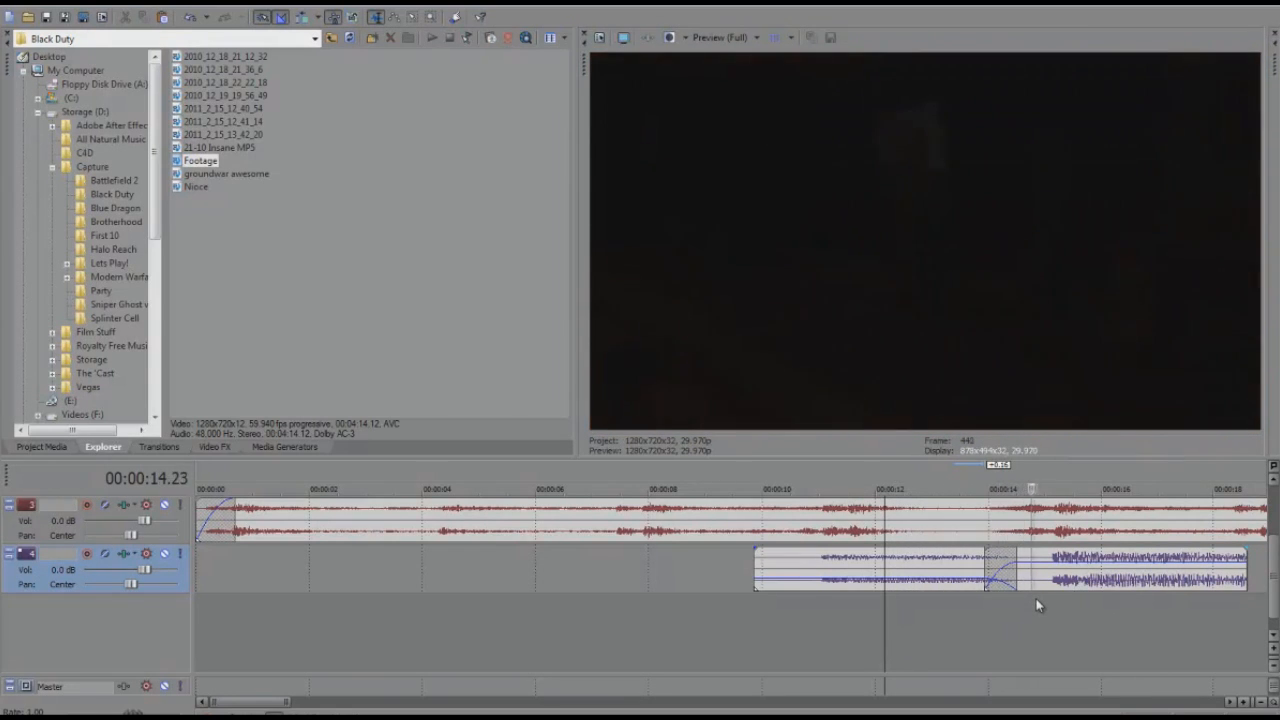
{"action": "left_click_drag", "start_coordinate": [1076, 578], "coordinate": [1076, 572]}
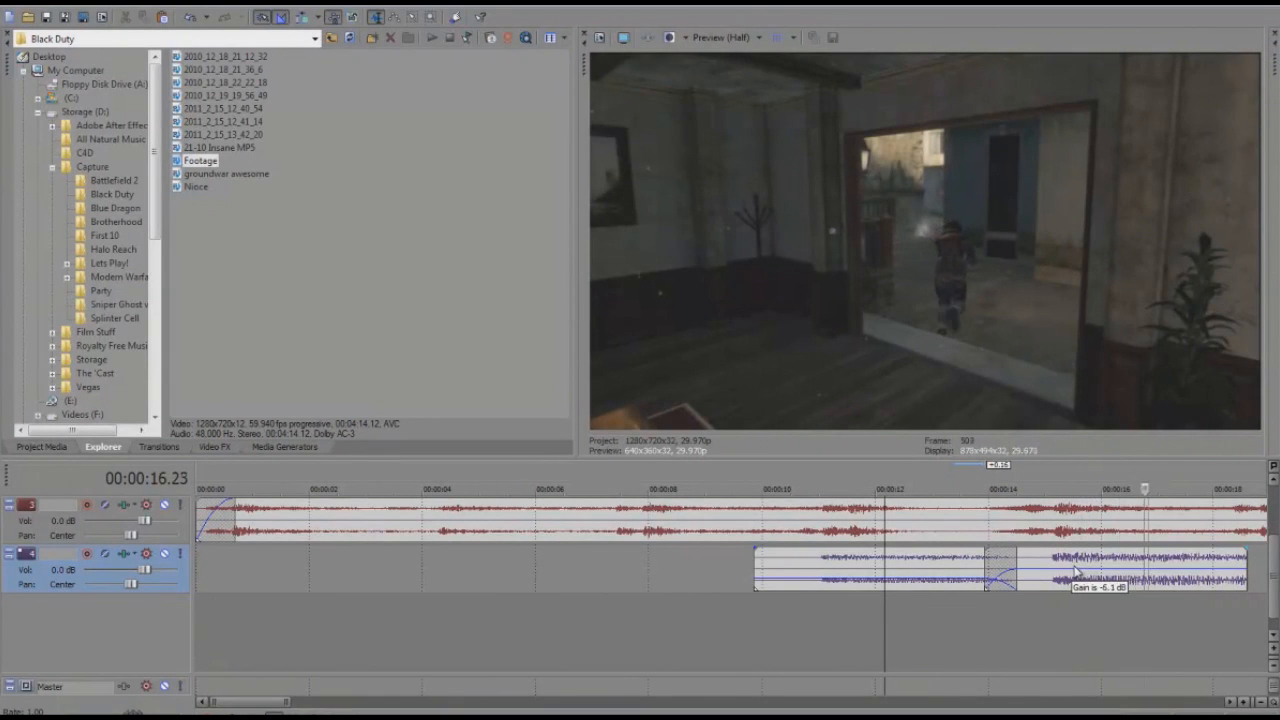
{"action": "left_click", "coordinate": [1047, 612]}
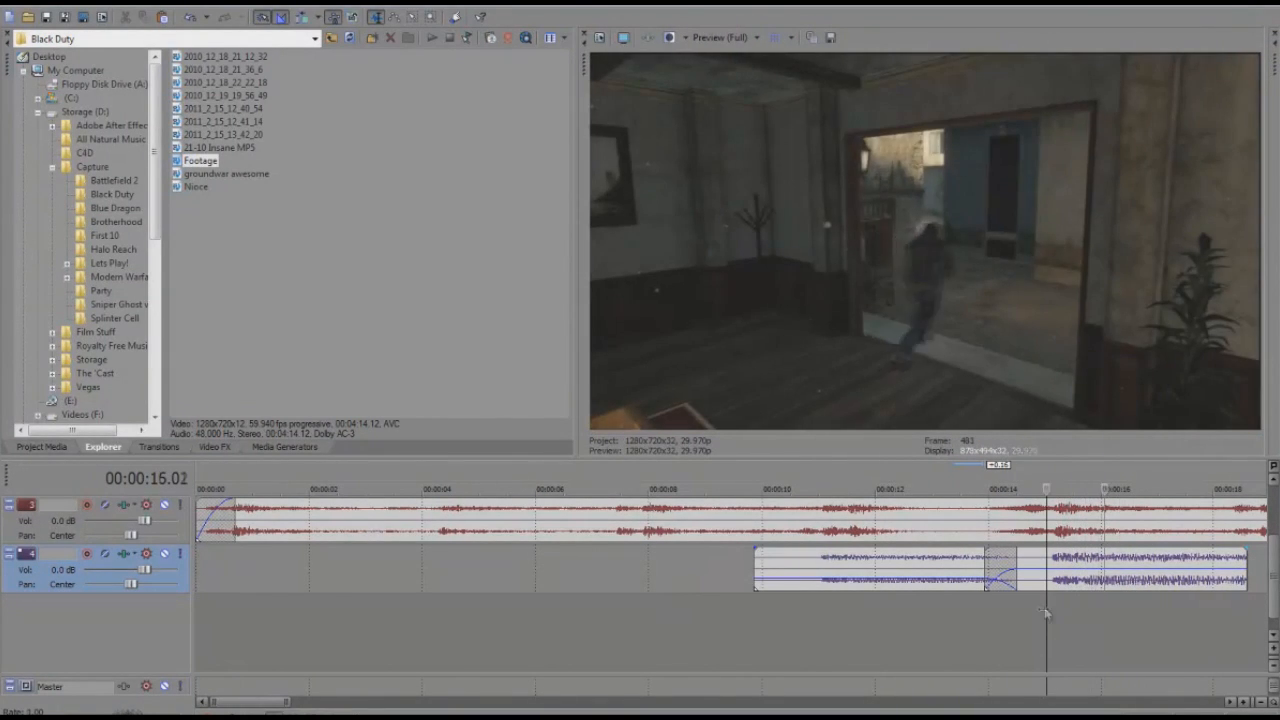
{"action": "scroll", "coordinate": [1071, 622], "scroll_direction": "up", "scroll_amount": 3}
{"action": "left_click_drag", "start_coordinate": [777, 579], "coordinate": [777, 584]}
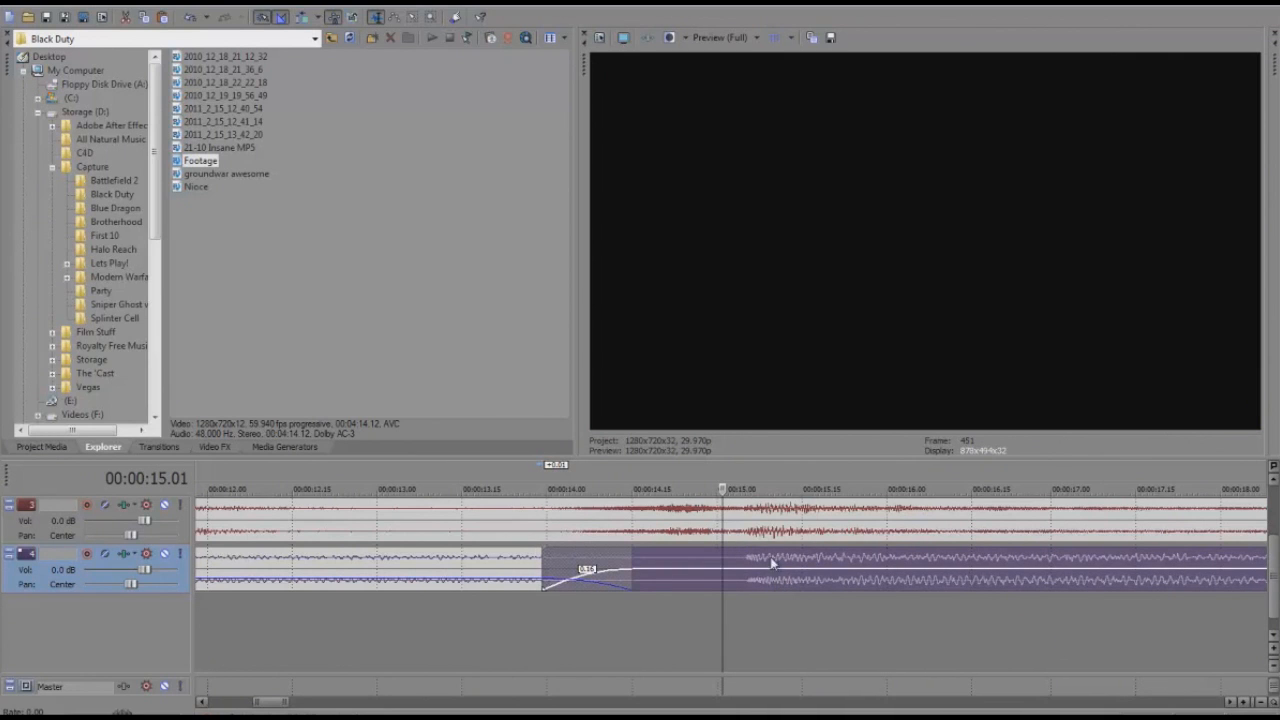
{"action": "left_click", "coordinate": [749, 628]}
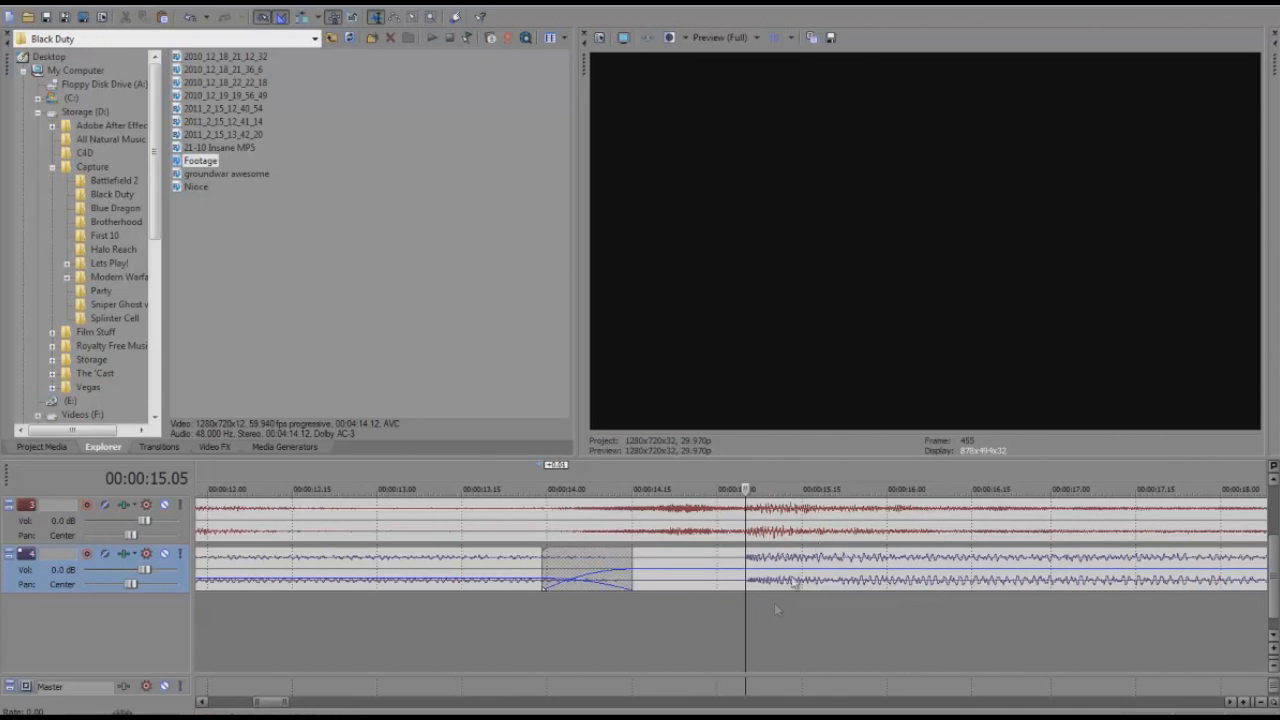
Step: Add a fade-out to the copied Mammoth hit from just before 00:00:16 to its end, checking the sound in playback
{"action": "scroll", "coordinate": [820, 542], "scroll_direction": "down", "scroll_amount": 3}
{"action": "scroll", "coordinate": [821, 543], "scroll_direction": "down", "scroll_amount": 2}
{"action": "left_click", "coordinate": [617, 622]}
{"action": "key", "text": "space"}
{"action": "key", "text": "space"}
{"action": "left_click_drag", "start_coordinate": [726, 571], "coordinate": [641, 592]}
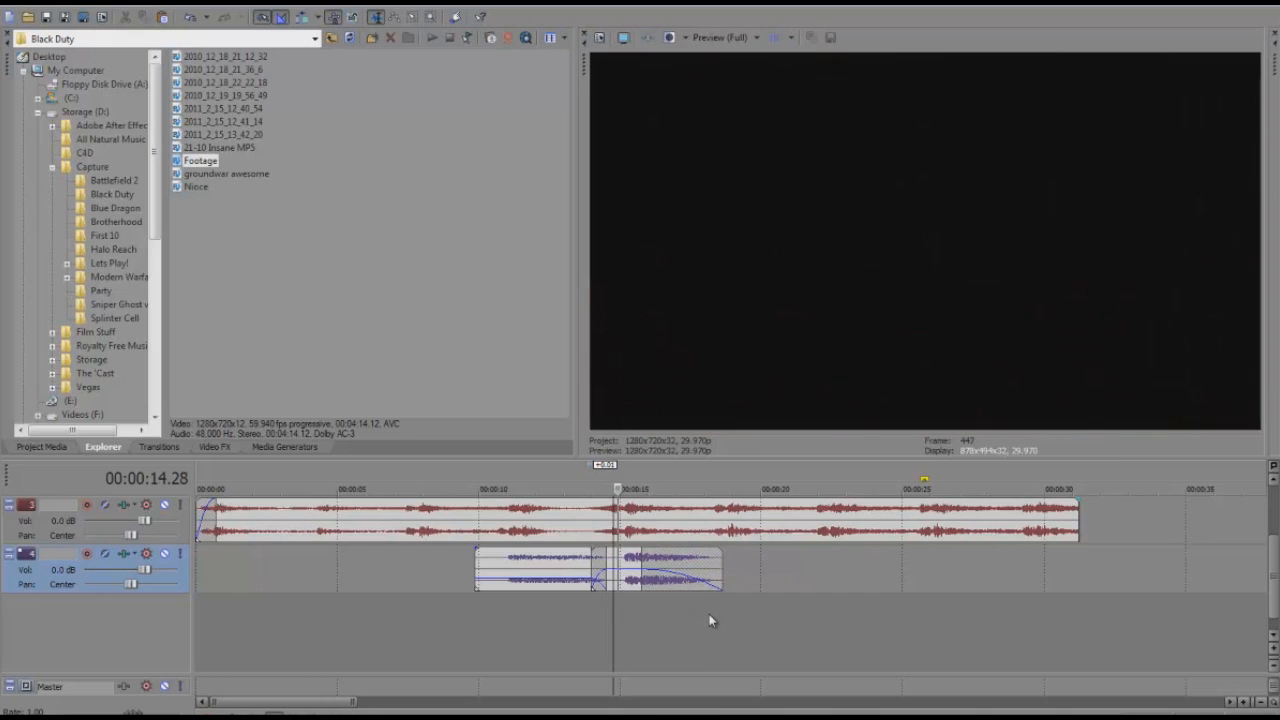
{"action": "key", "text": "space"}
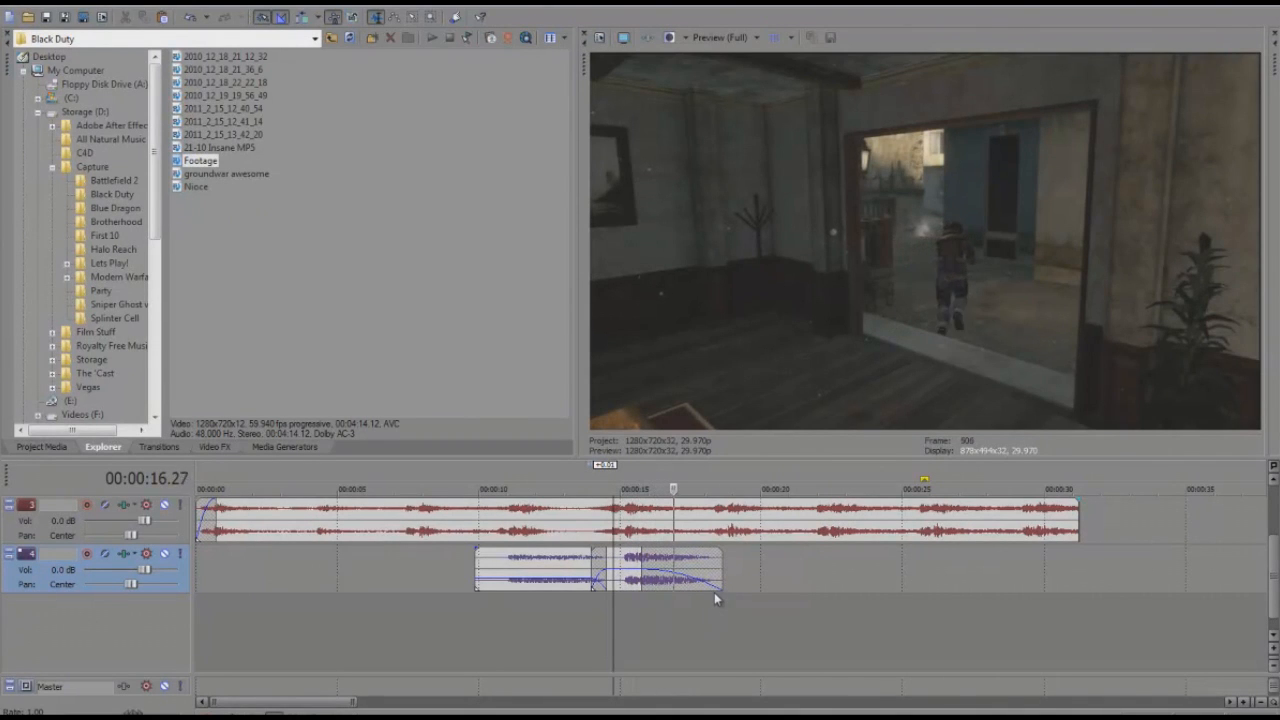
{"action": "key", "text": "space"}
{"action": "key", "text": "space"}
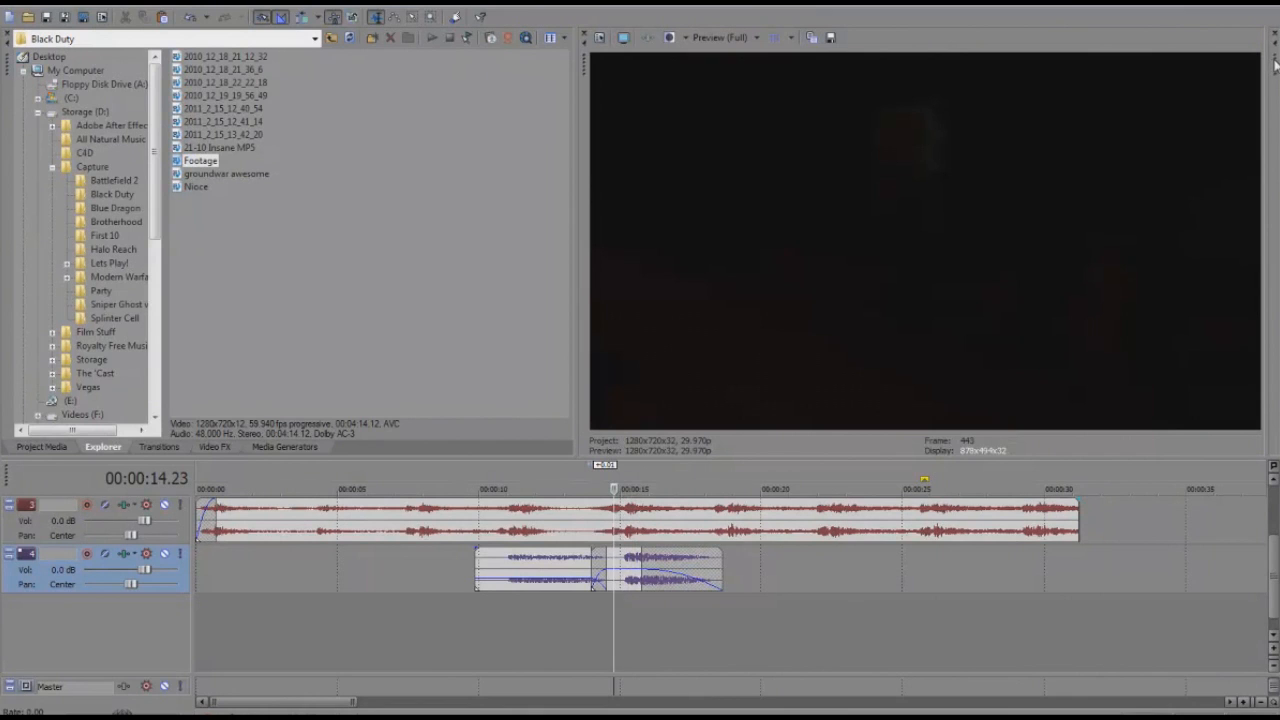
Step: Reveal the master output meter beside an enlarged video preview and check the audio levels during playback
{"action": "left_click_drag", "start_coordinate": [1268, 67], "coordinate": [1180, 67]}
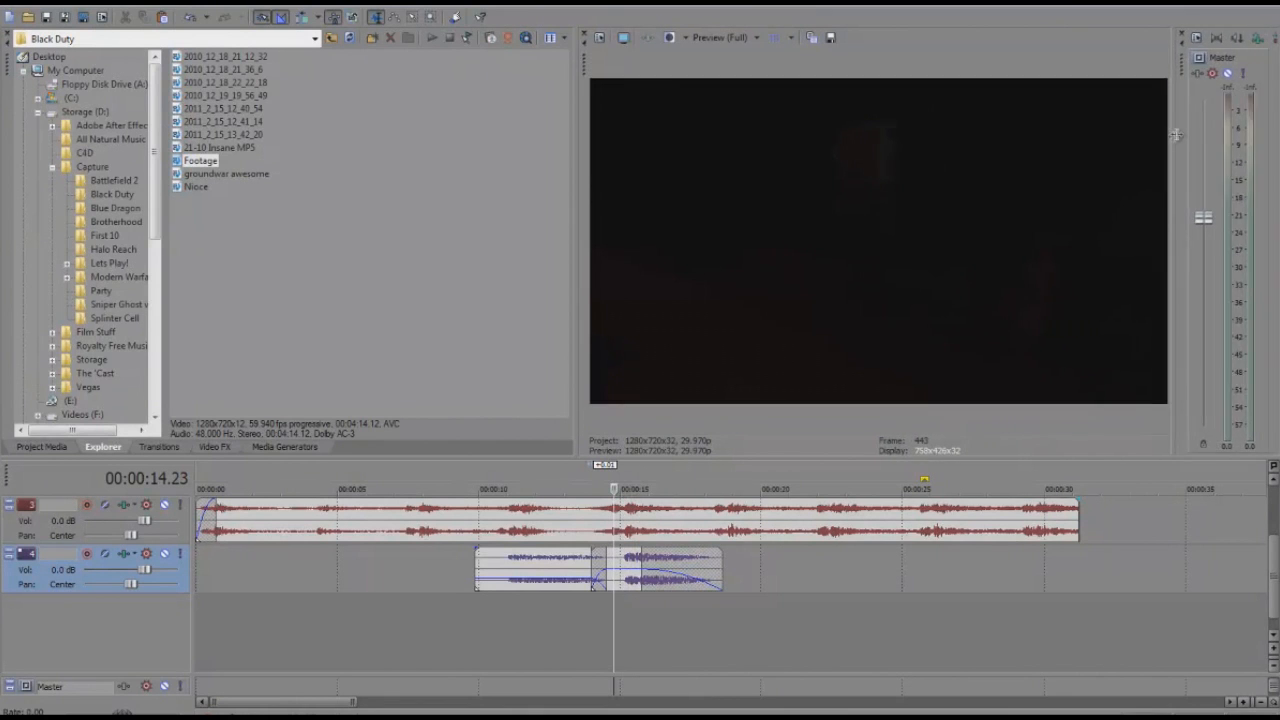
{"action": "left_click_drag", "start_coordinate": [576, 304], "coordinate": [506, 304]}
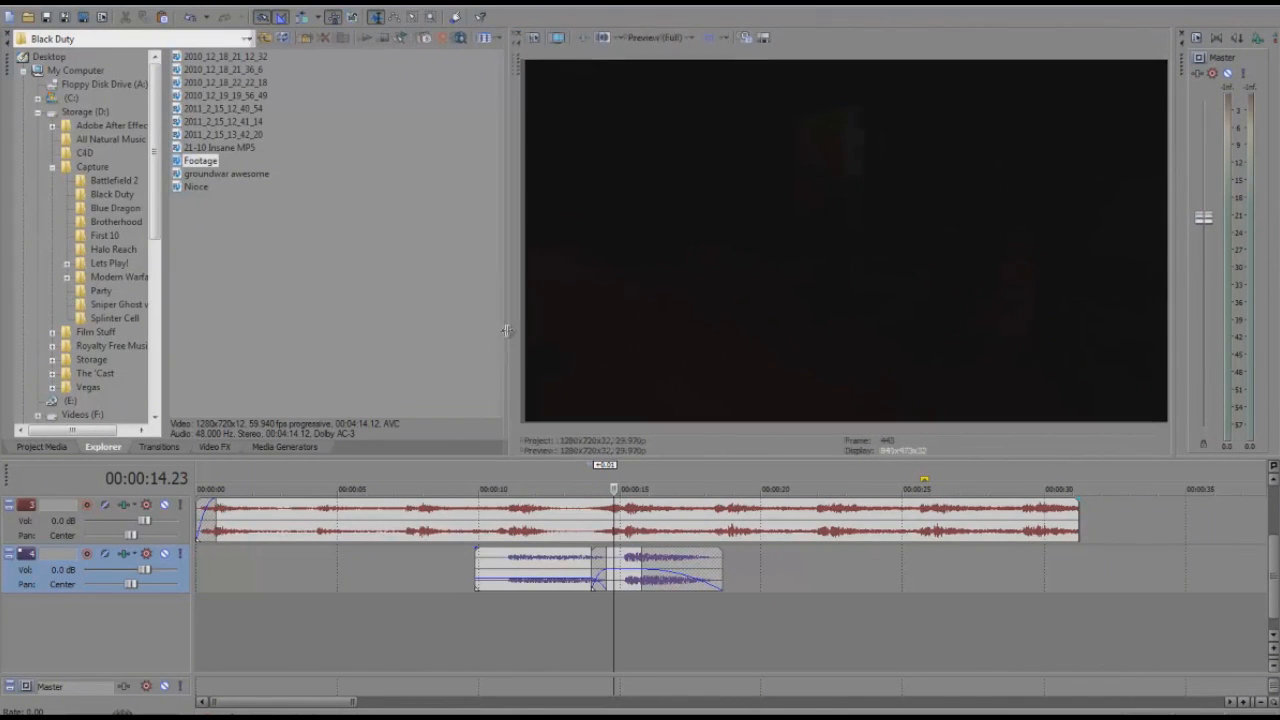
{"action": "key", "text": "space"}
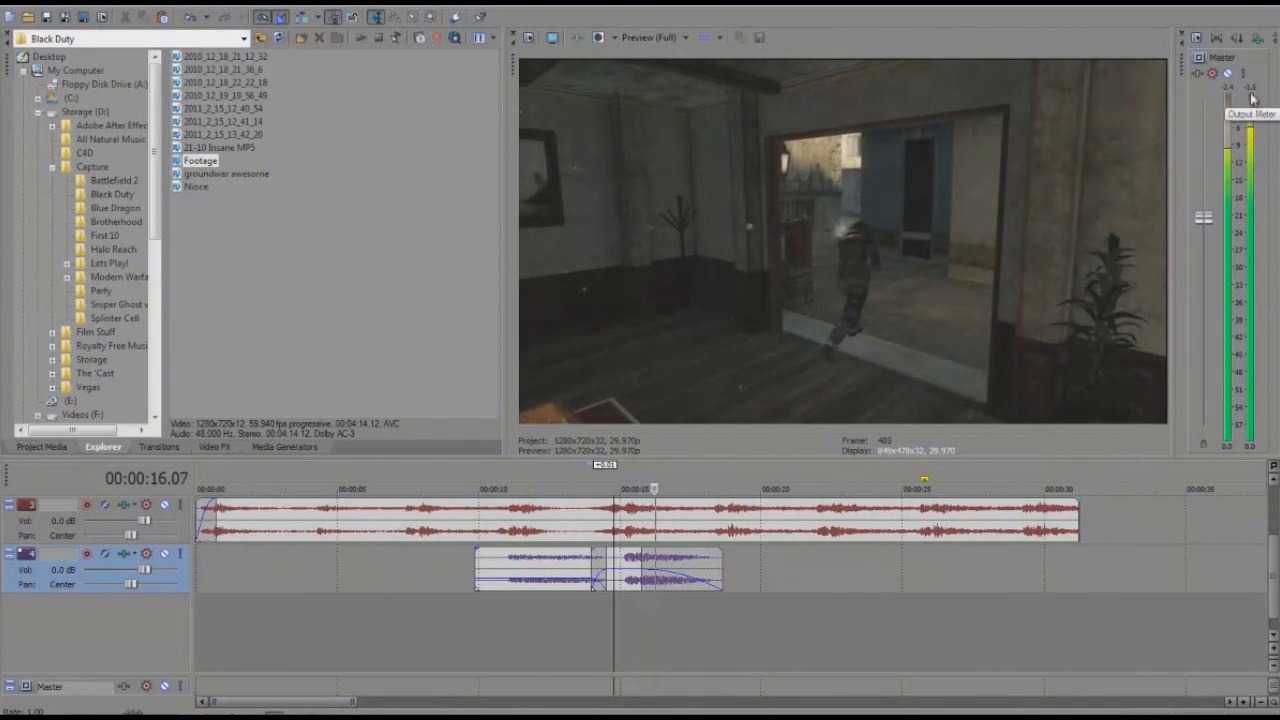
{"action": "key", "text": "space"}
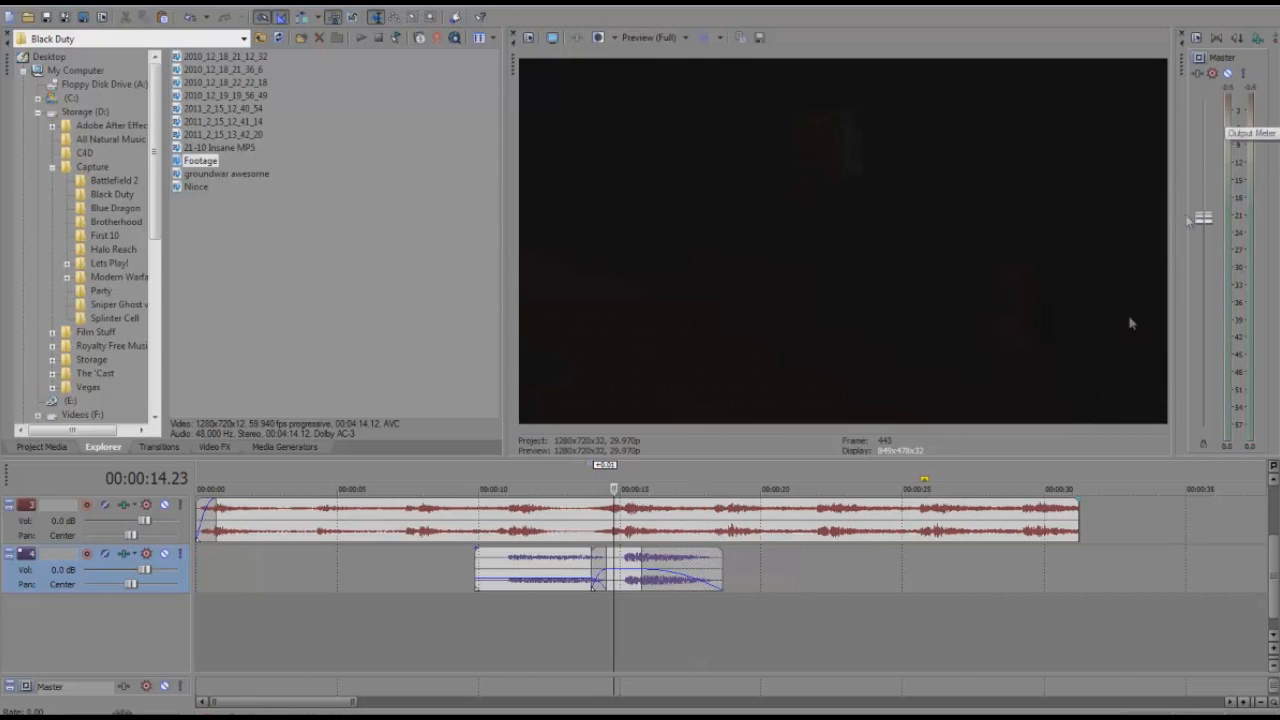
Step: Lower the copied Mammoth hit's gain to -9.1 dB and check the output level in playback
{"action": "key", "text": "space"}
{"action": "left_click_drag", "start_coordinate": [626, 573], "coordinate": [632, 584]}
{"action": "key", "text": "space"}
{"action": "key", "text": "space"}
{"action": "key", "text": "space"}
{"action": "key", "text": "space"}
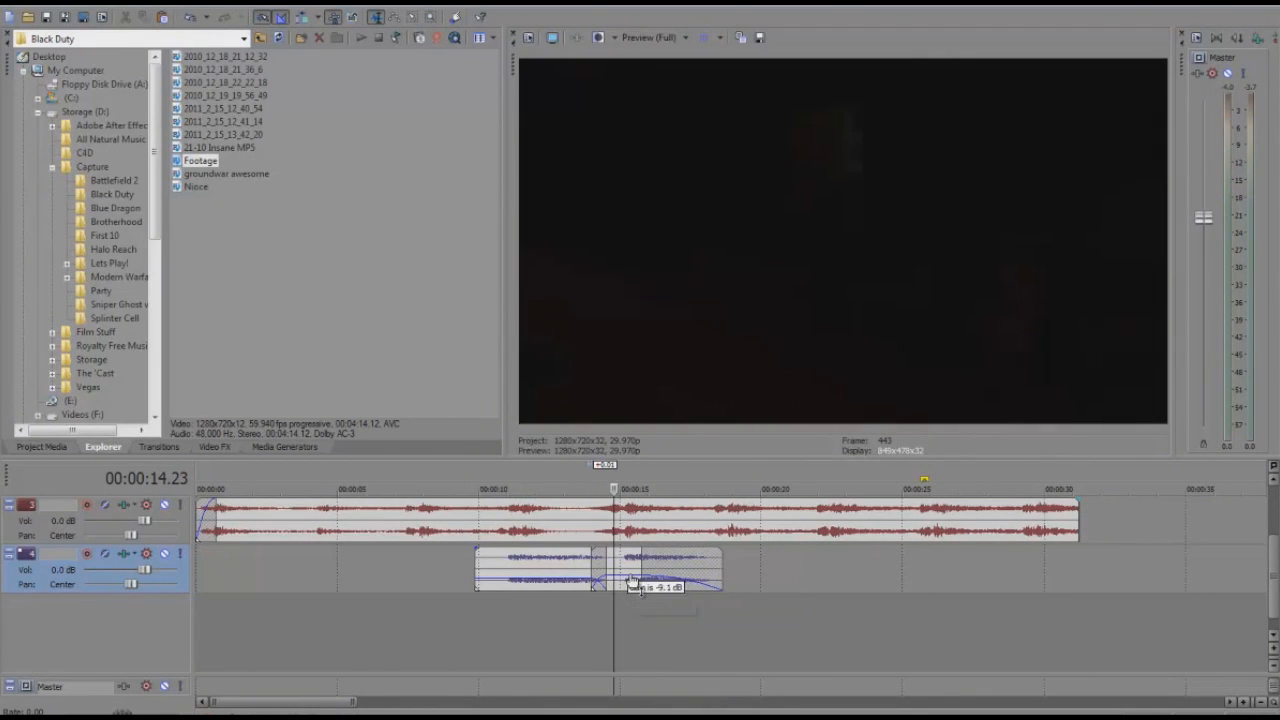
{"action": "key", "text": "space"}
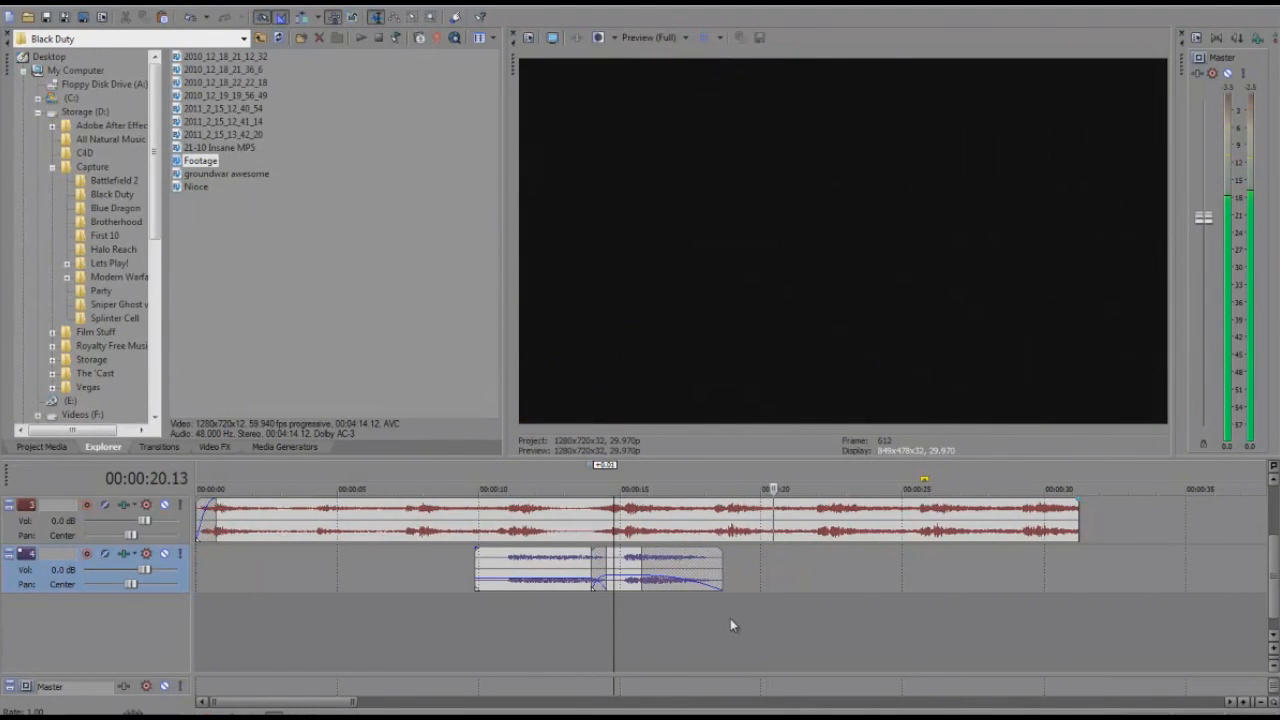
{"action": "key", "text": "space"}
Step: Switch to Adobe Bridge and open the Reversed folder inside 4-Sound Design
{"action": "key", "text": "alt+Tab"}
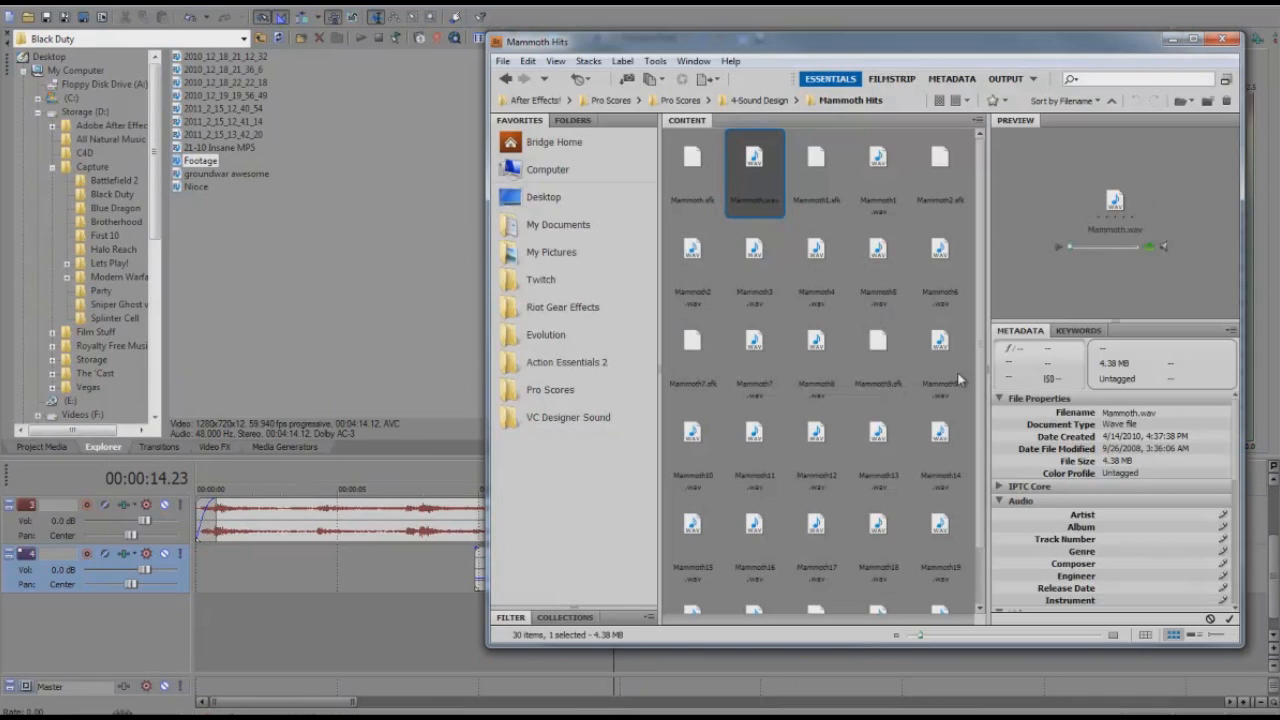
{"action": "key", "text": "ctrl+Up"}
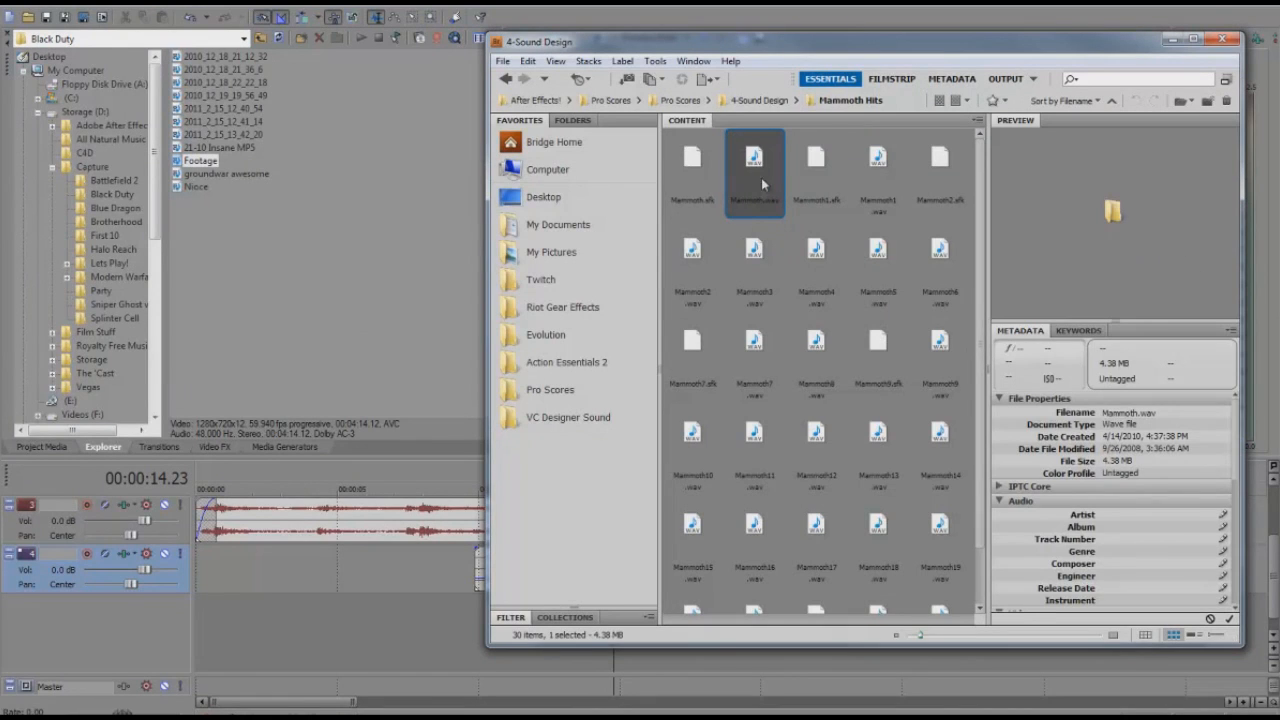
{"action": "double_click", "coordinate": [892, 170]}
{"action": "key", "text": "ctrl+Up"}
{"action": "double_click", "coordinate": [945, 160]}
Step: Audition several SFX-Reversed sounds to find one that builds up to the second hit
{"action": "left_click", "coordinate": [754, 172]}
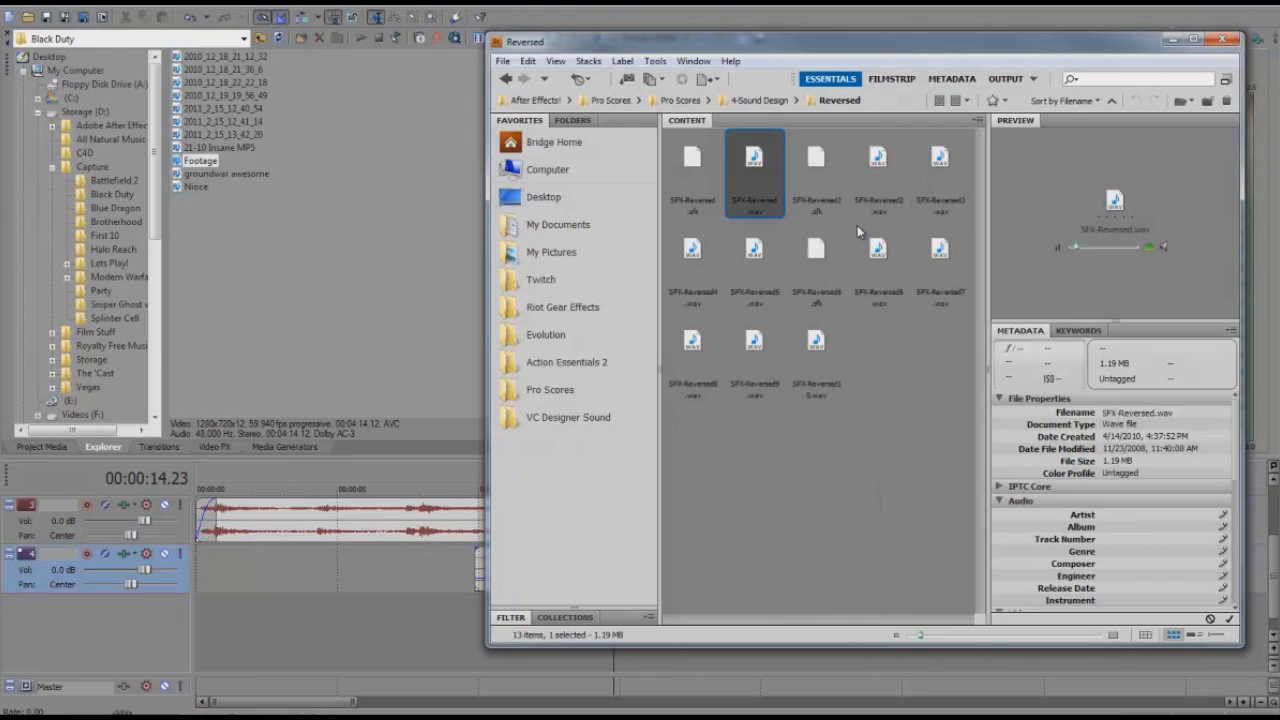
{"action": "left_click", "coordinate": [878, 175]}
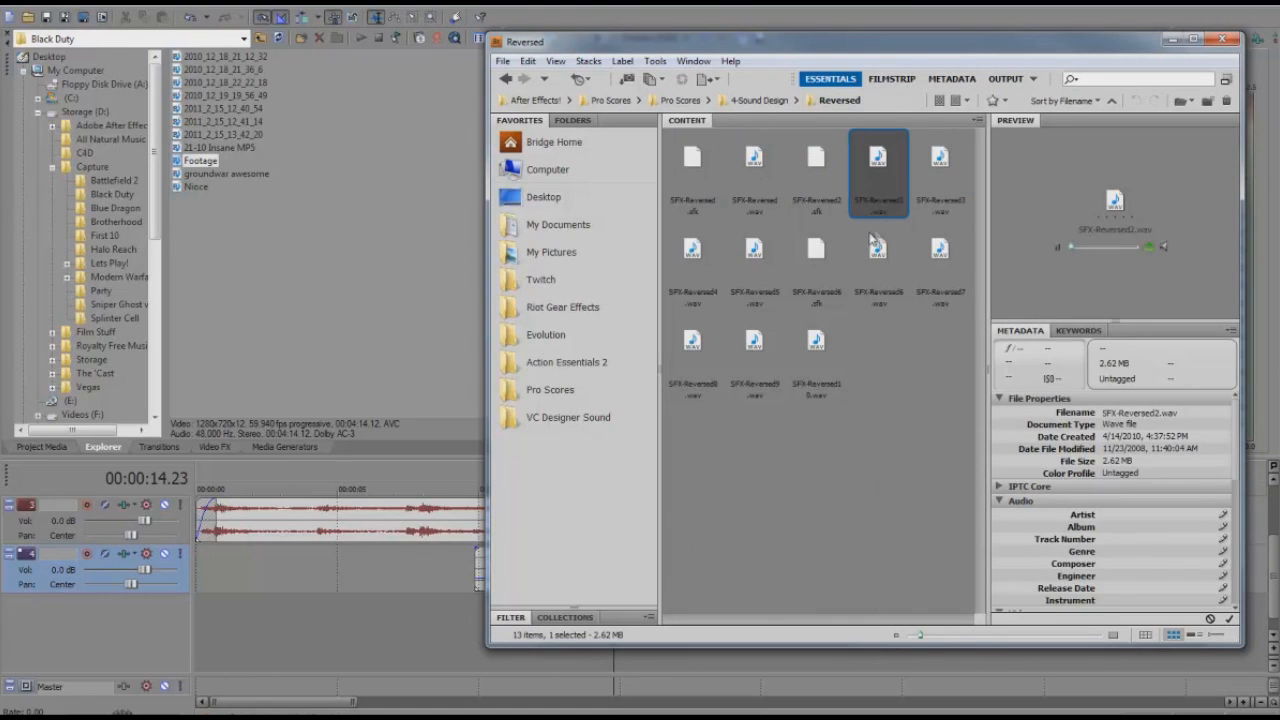
{"action": "left_click", "coordinate": [948, 182]}
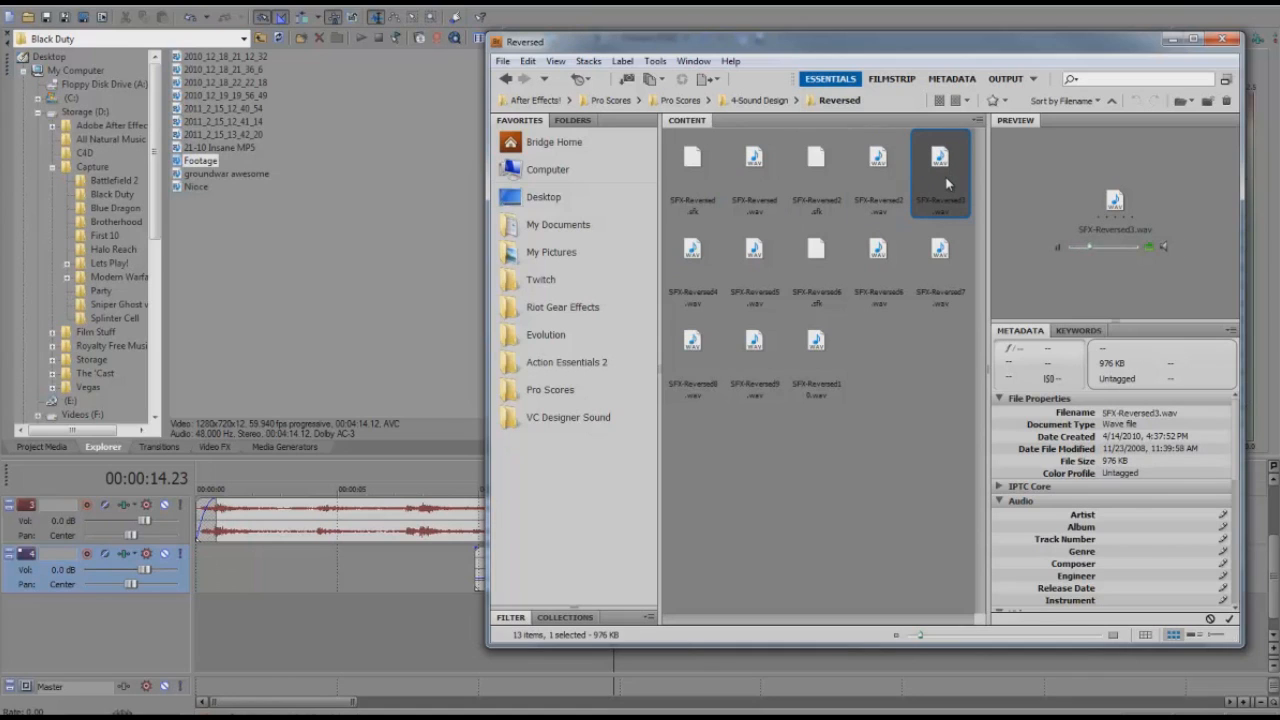
{"action": "left_click", "coordinate": [810, 255]}
{"action": "left_click", "coordinate": [878, 258]}
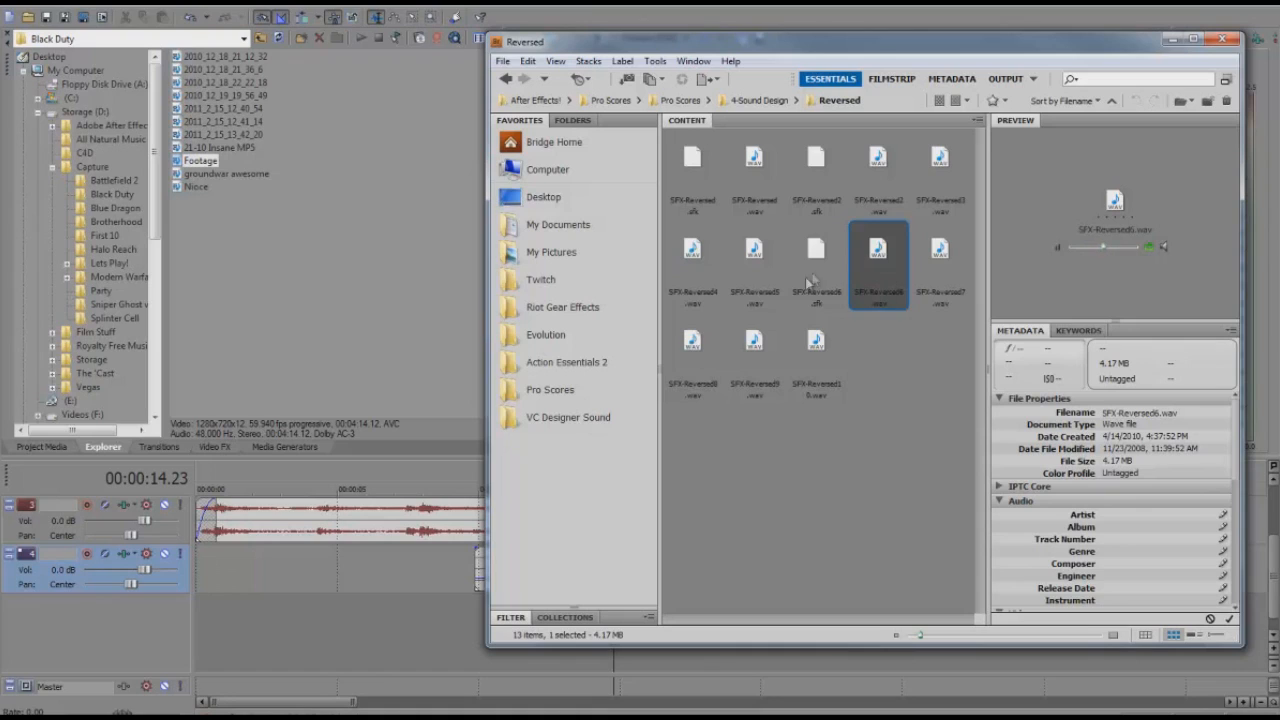
{"action": "left_click", "coordinate": [765, 285]}
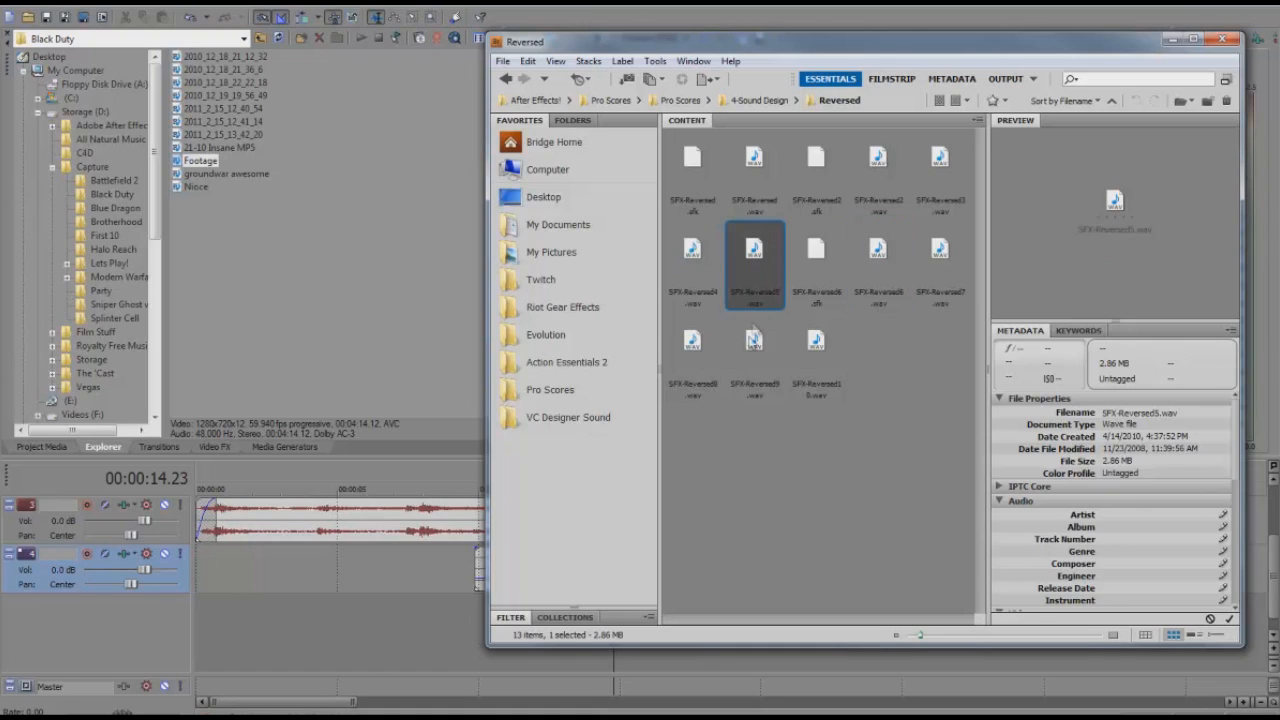
{"action": "left_click", "coordinate": [703, 265]}
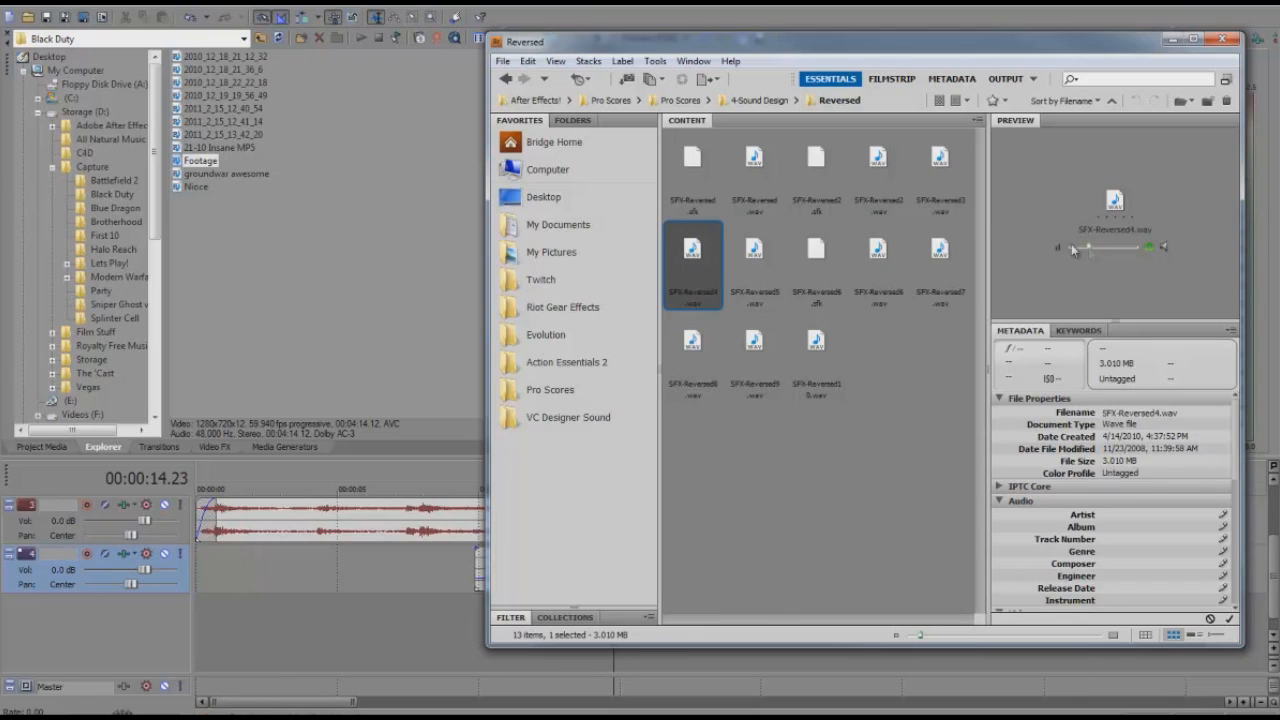
{"action": "left_click", "coordinate": [948, 186]}
{"action": "left_click", "coordinate": [887, 182]}
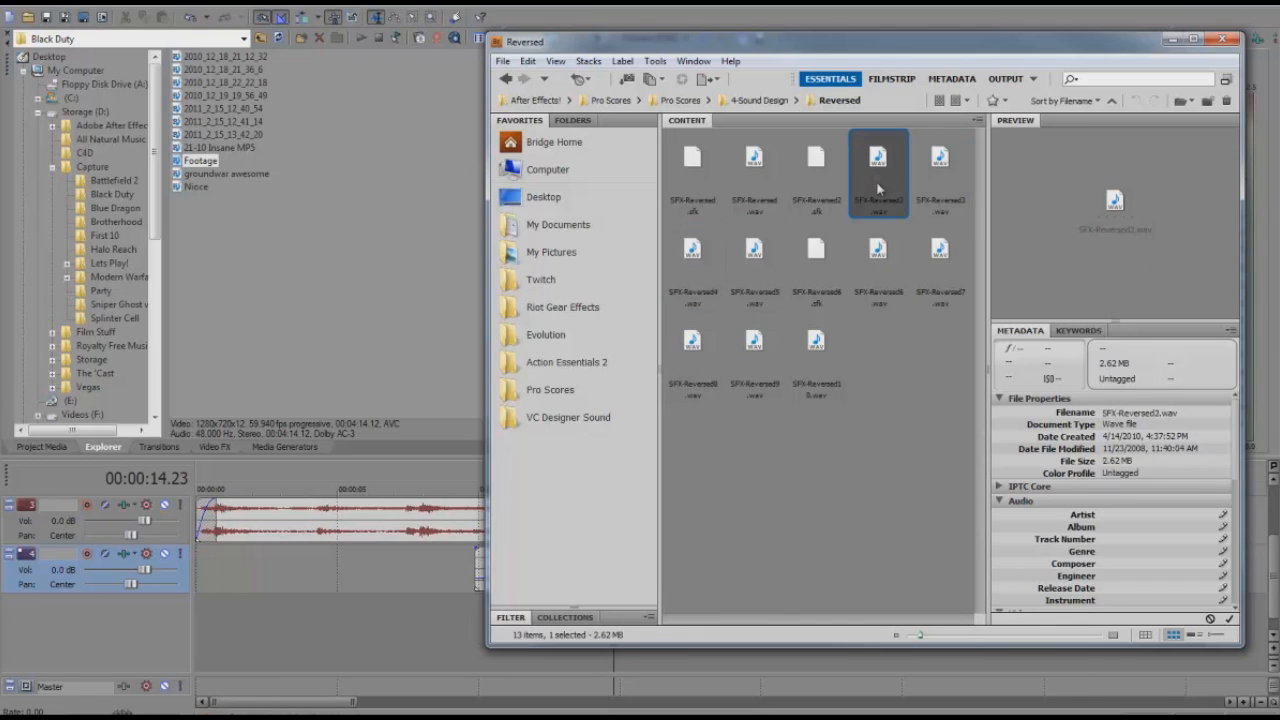
Step: Add SFX-Reversed2.wav on a new audio track below the Mammoth hits, starting at about 00:00:09 so its peak meets the second hit
{"action": "left_click_drag", "start_coordinate": [888, 176], "coordinate": [633, 624]}
{"action": "left_click", "coordinate": [625, 612]}
{"action": "scroll", "coordinate": [733, 600], "scroll_direction": "up", "scroll_amount": 5}
{"action": "left_click_drag", "start_coordinate": [758, 628], "coordinate": [688, 631]}
{"action": "left_click", "coordinate": [572, 632]}
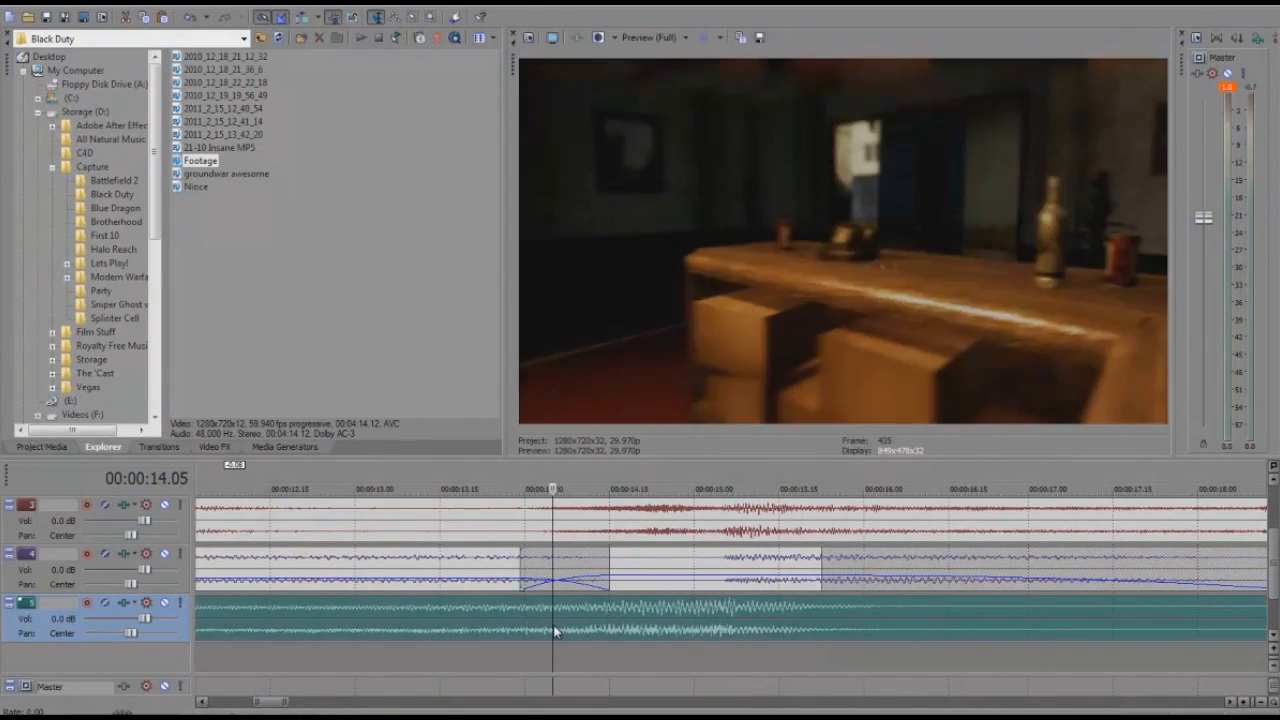
{"action": "scroll", "coordinate": [568, 637], "scroll_direction": "down", "scroll_amount": 5}
Step: Fade in the reversed sound up to about 00:00:14 and shift it eight frames later, checking the timing in playback
{"action": "left_click_drag", "start_coordinate": [517, 601], "coordinate": [710, 637]}
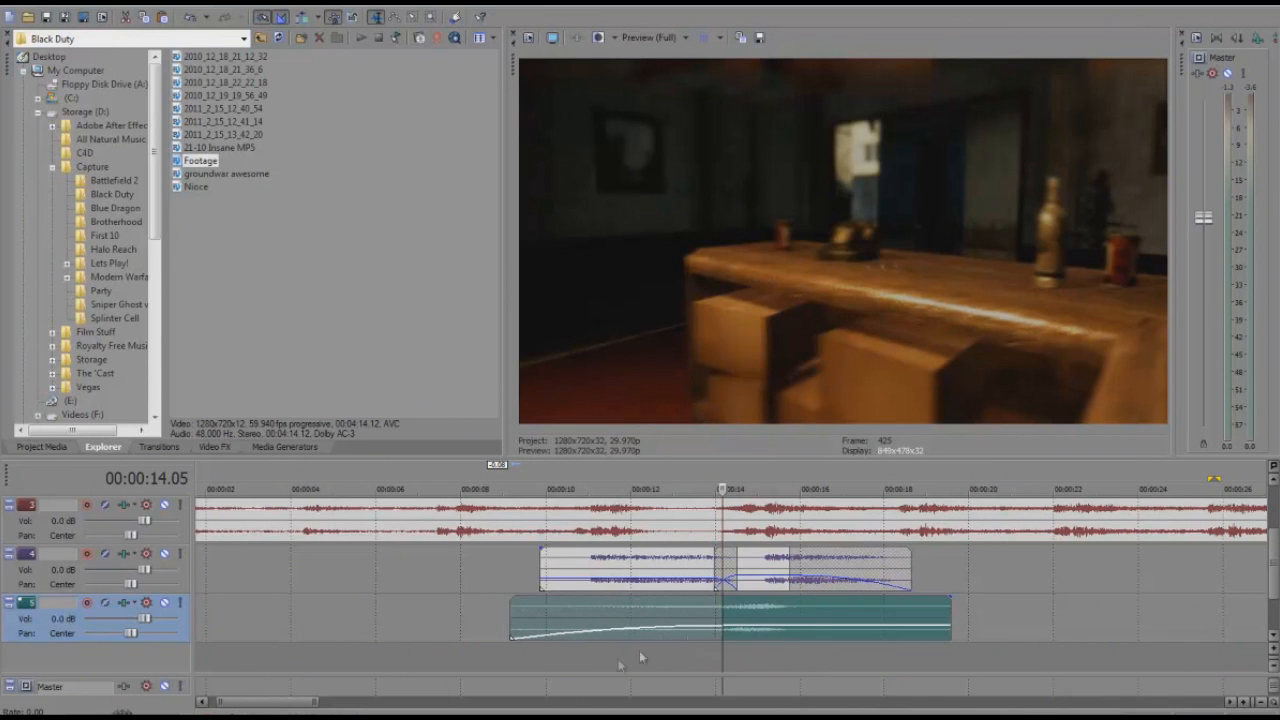
{"action": "left_click", "coordinate": [577, 664]}
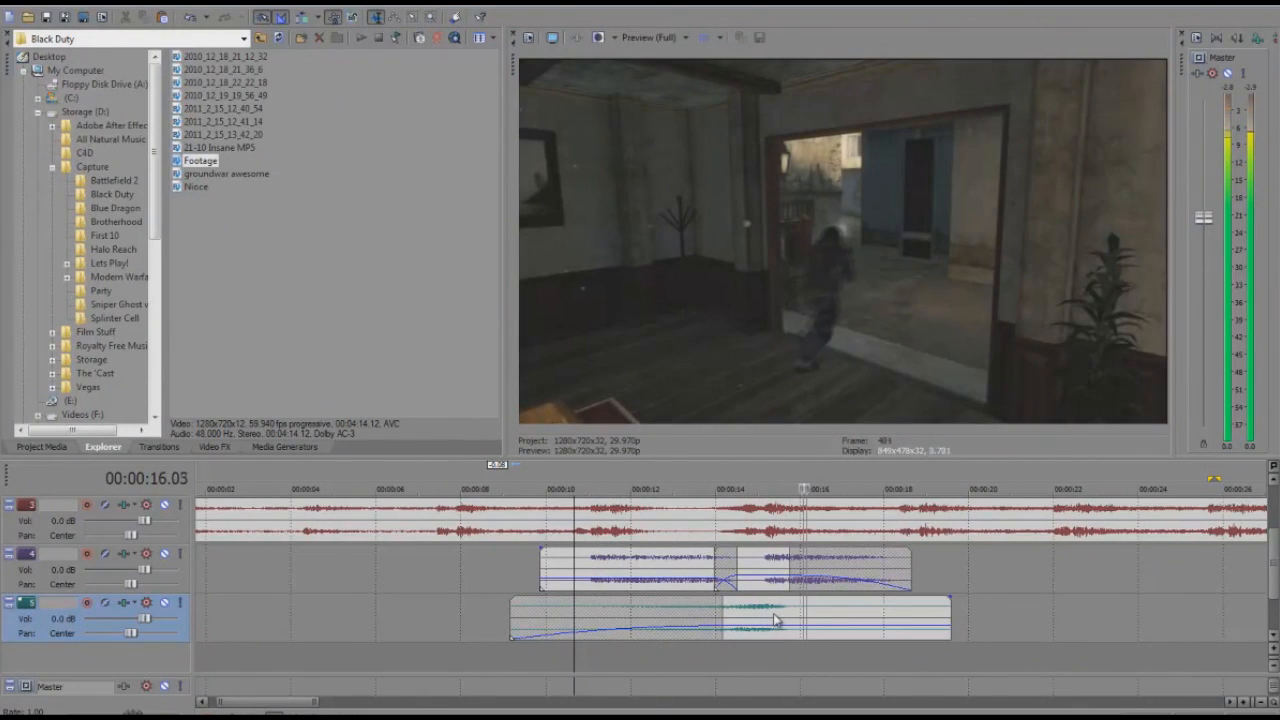
{"action": "left_click_drag", "start_coordinate": [767, 620], "coordinate": [780, 620]}
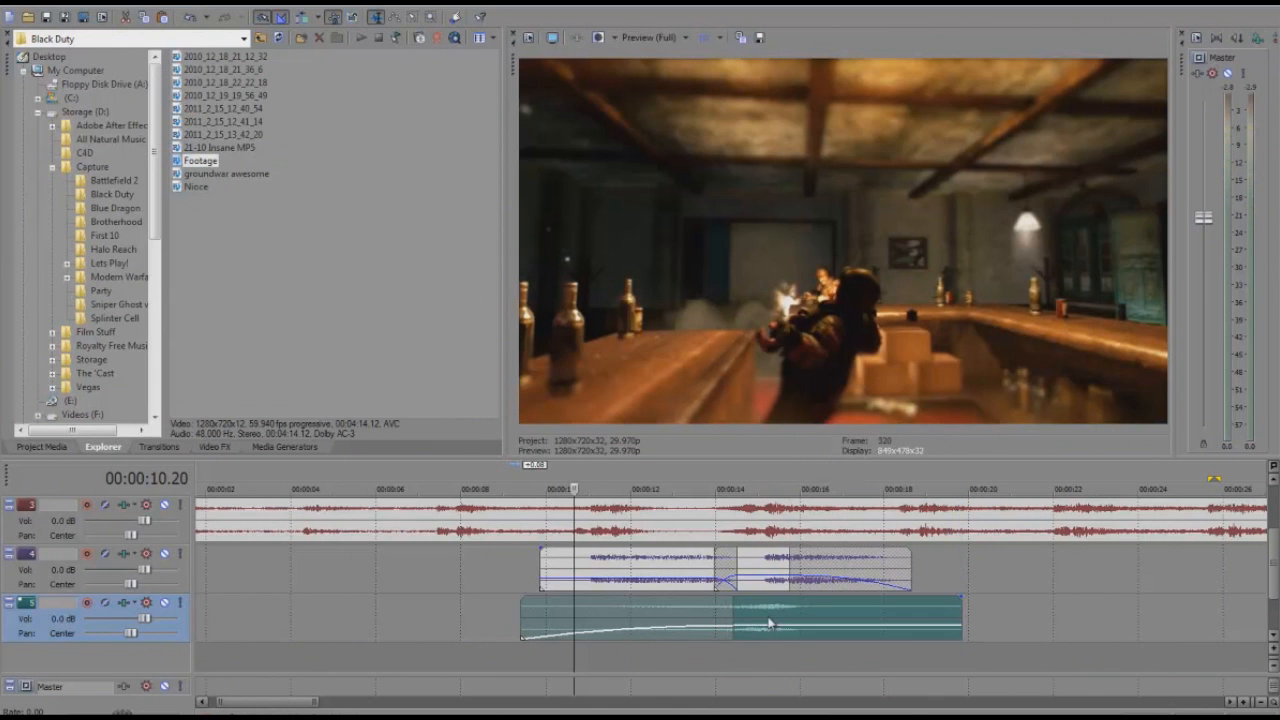
{"action": "key", "text": "space"}
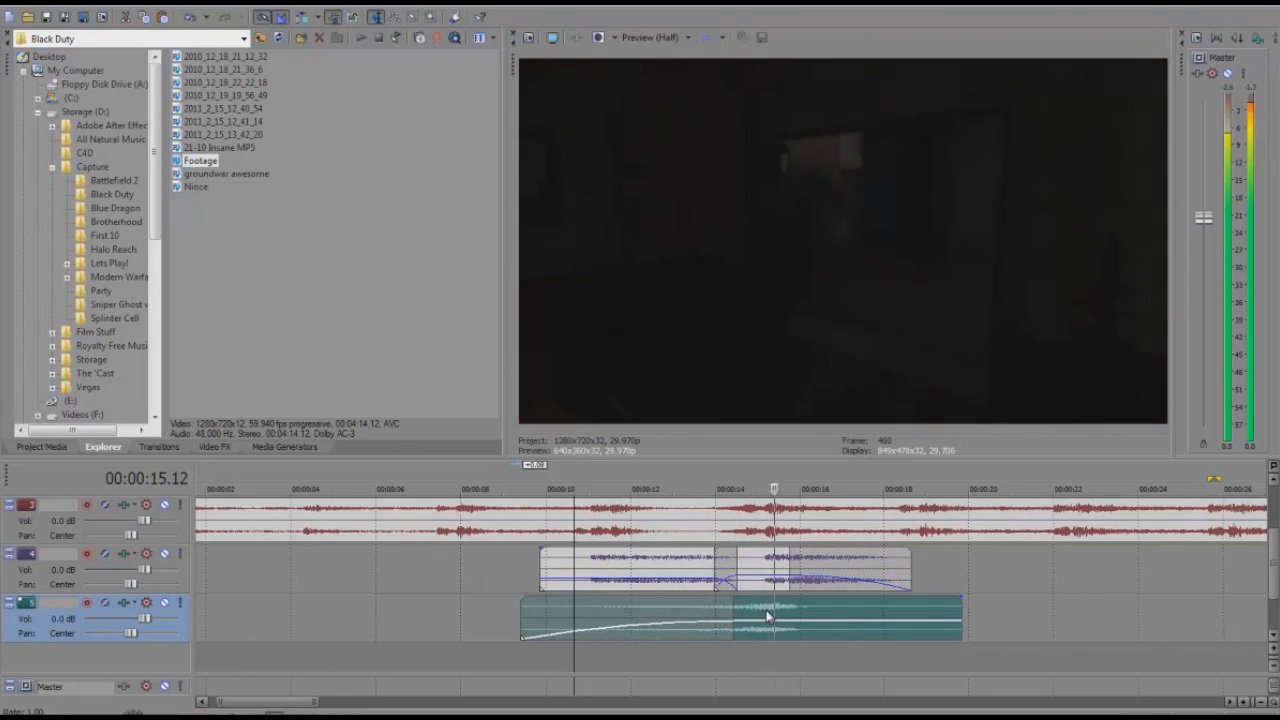
Step: Split the reversed sound at about 00:00:15.09 and delete the part after the split
{"action": "left_click", "coordinate": [774, 608]}
{"action": "key", "text": "s"}
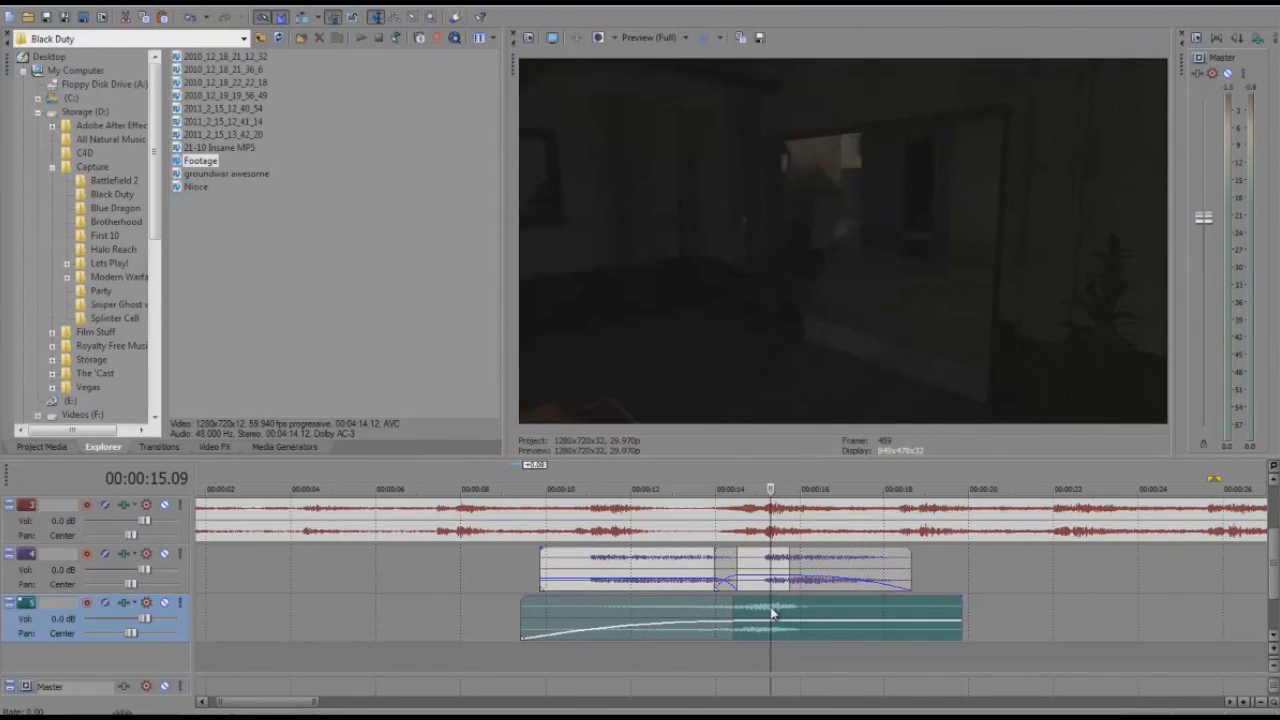
{"action": "left_click", "coordinate": [789, 609]}
{"action": "key", "text": "Delete"}
Step: Adjust the reversed sound's end to about 00:00:15.05, checking the cut against the second hit in playback
{"action": "left_click_drag", "start_coordinate": [766, 629], "coordinate": [774, 629]}
{"action": "left_click", "coordinate": [765, 661]}
{"action": "key", "text": "space"}
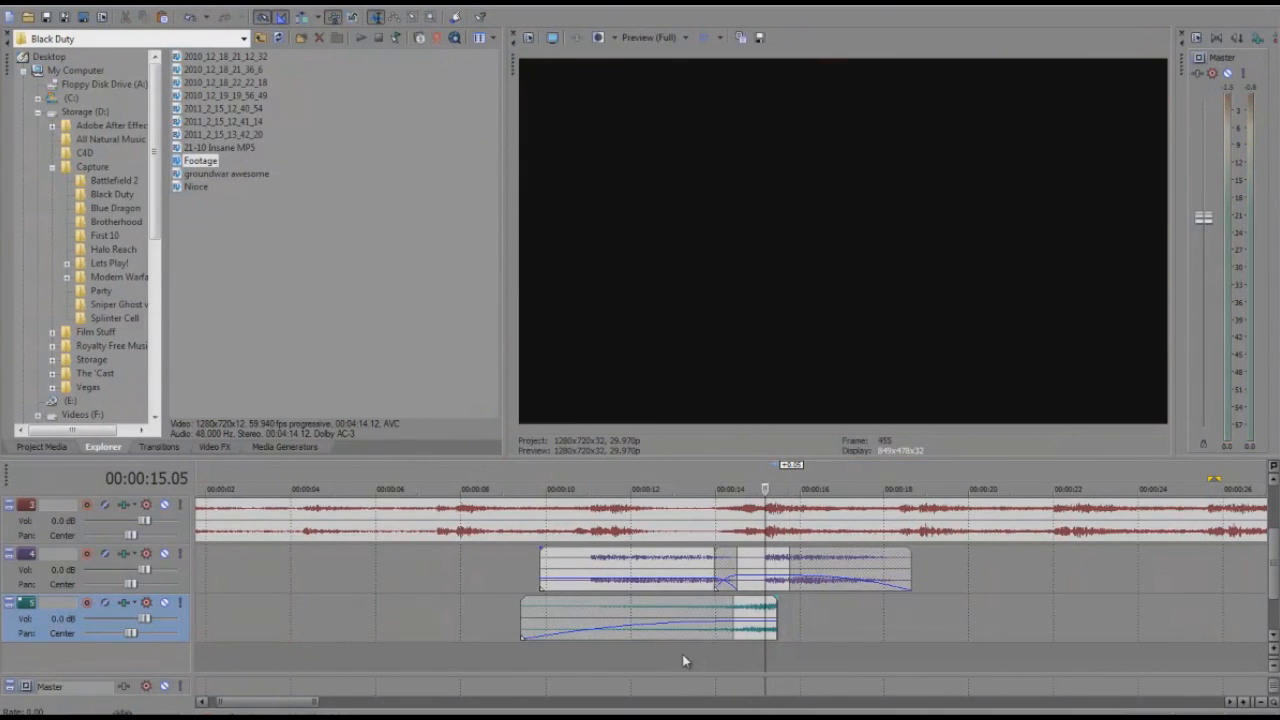
{"action": "left_click", "coordinate": [682, 654]}
{"action": "left_click_drag", "start_coordinate": [778, 617], "coordinate": [767, 614]}
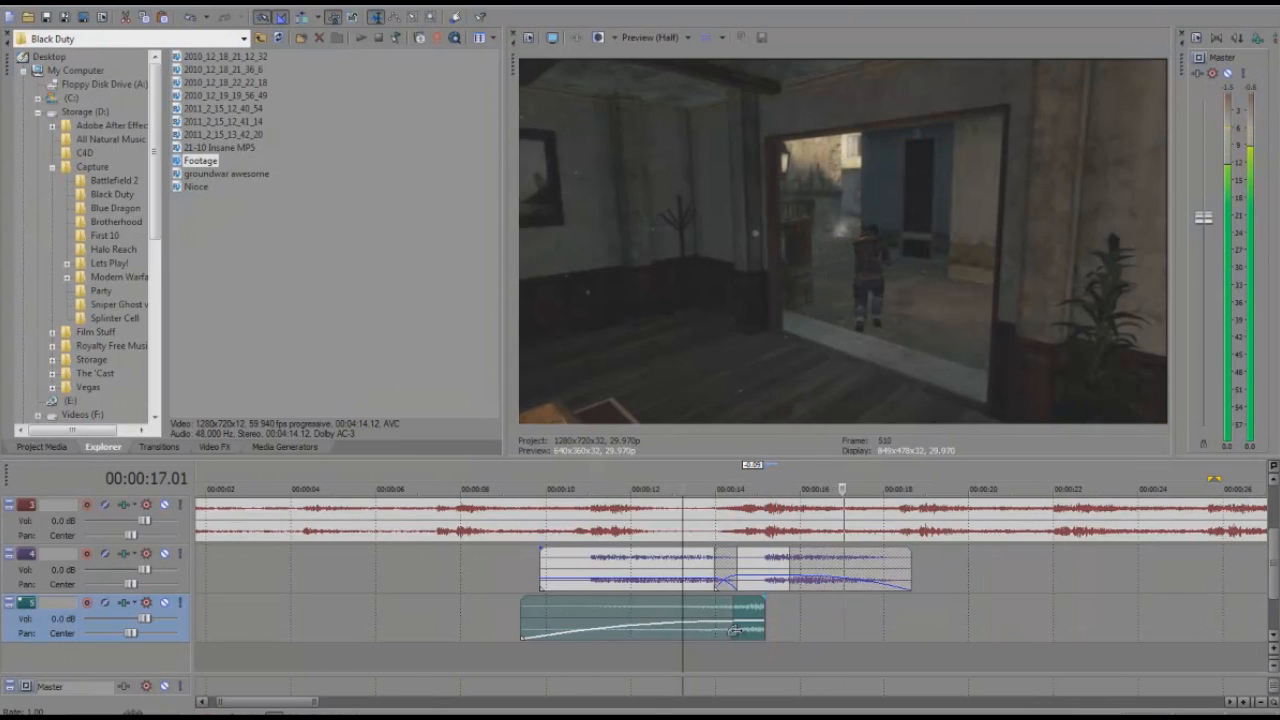
{"action": "left_click", "coordinate": [731, 640]}
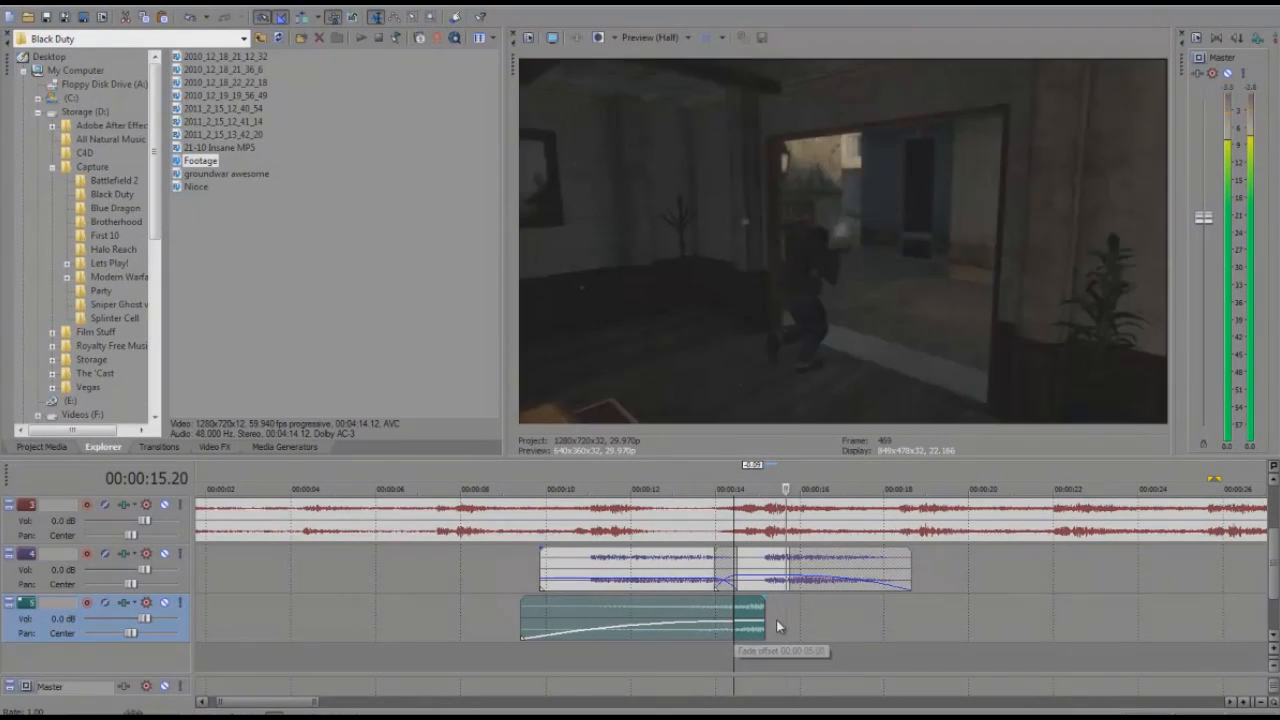
Step: Extend the reversed sound's end by two frames to about 00:00:15.07, checking the timing against the second hit in playback
{"action": "scroll", "coordinate": [728, 664], "scroll_direction": "down", "scroll_amount": 3}
{"action": "scroll", "coordinate": [700, 668], "scroll_direction": "up", "scroll_amount": 1}
{"action": "key", "text": "space"}
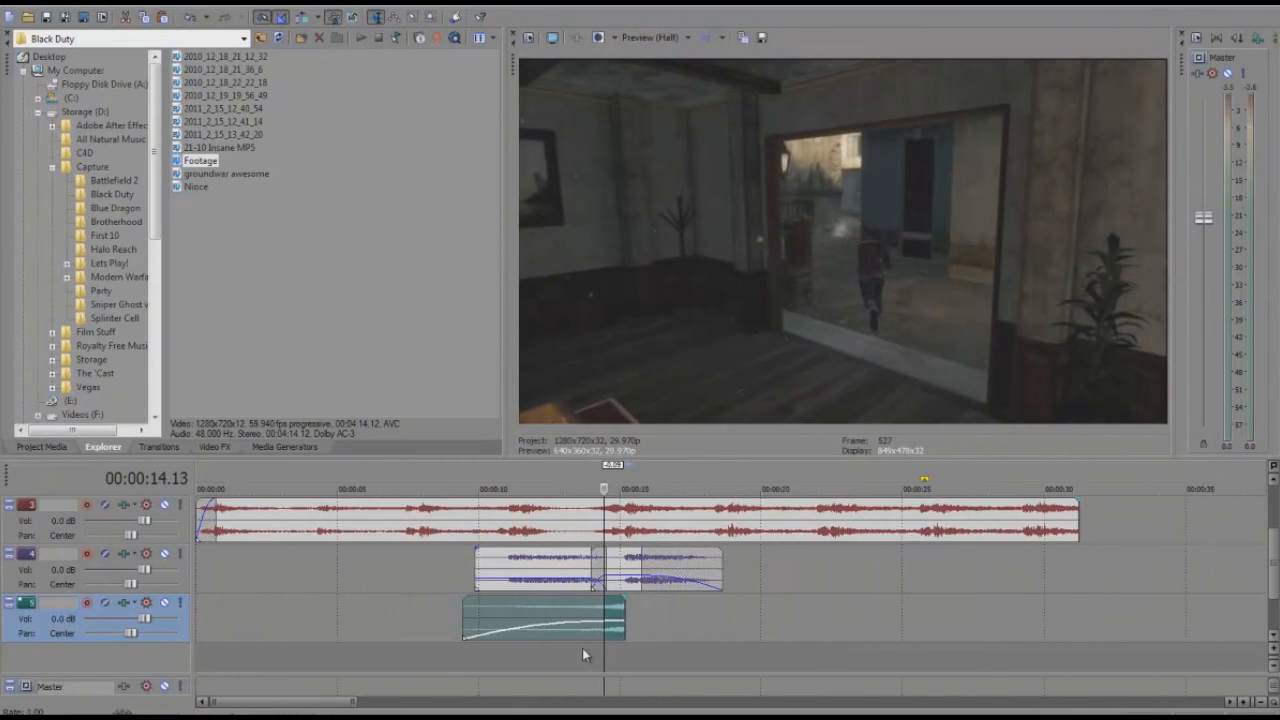
{"action": "left_click", "coordinate": [582, 648]}
{"action": "scroll", "coordinate": [671, 648], "scroll_direction": "up", "scroll_amount": 5}
{"action": "left_click_drag", "start_coordinate": [975, 632], "coordinate": [989, 631]}
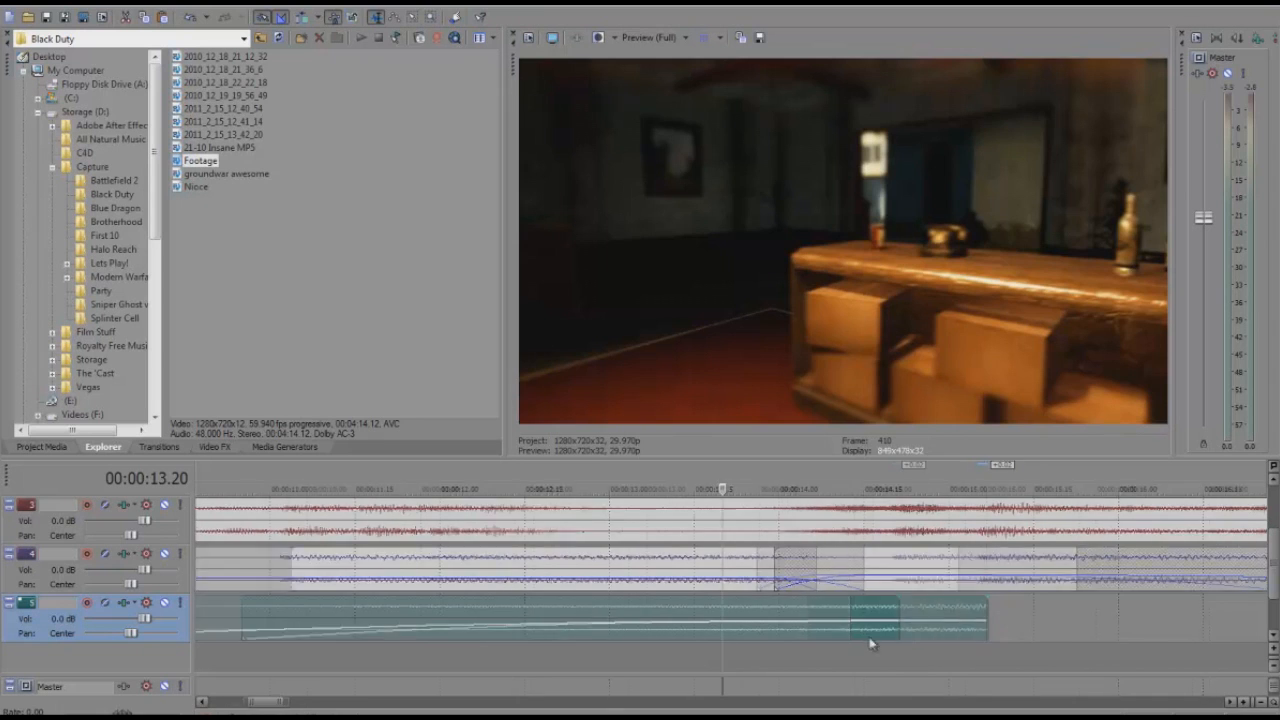
{"action": "scroll", "coordinate": [820, 650], "scroll_direction": "down", "scroll_amount": 4}
{"action": "key", "text": "space"}
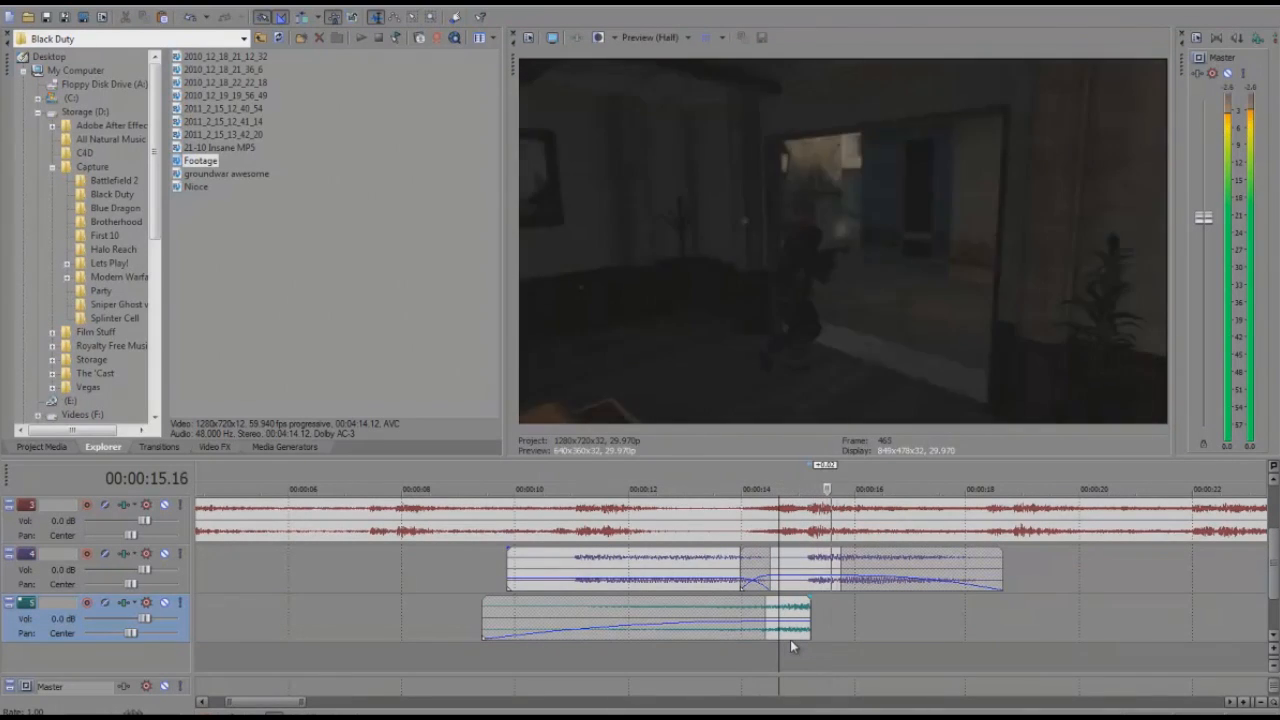
{"action": "key", "text": "space"}
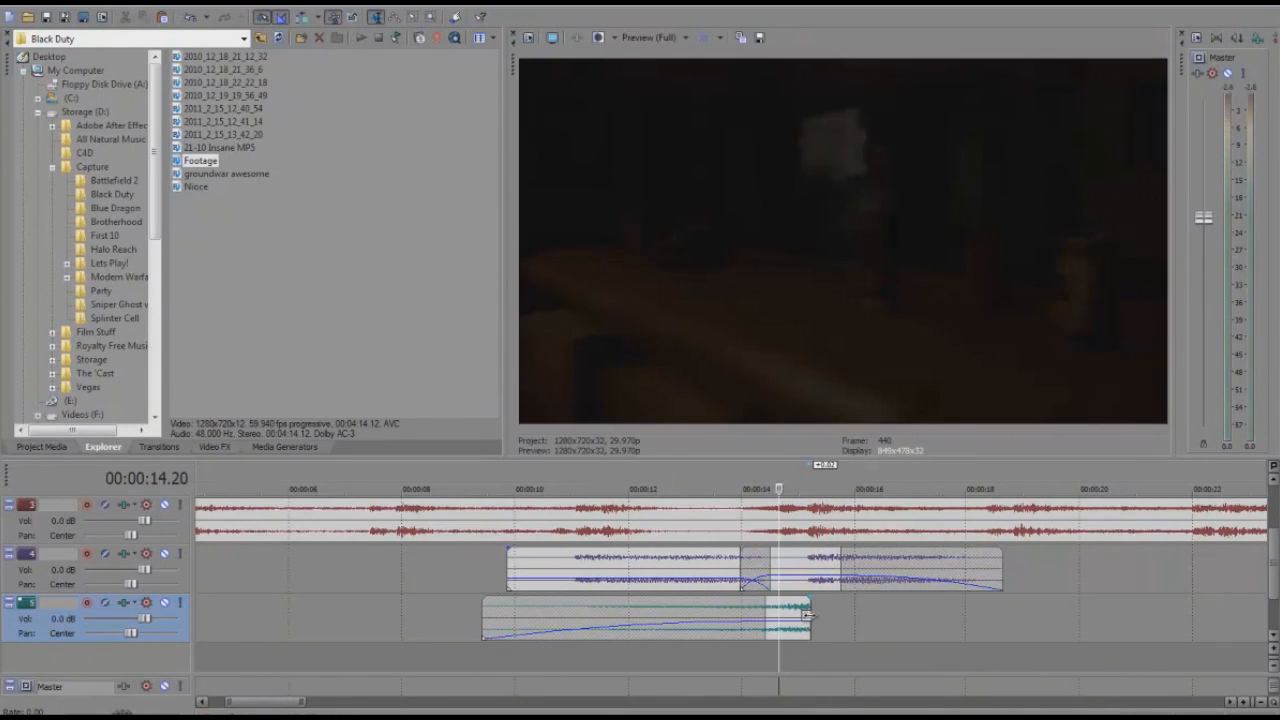
{"action": "left_click", "coordinate": [809, 614]}
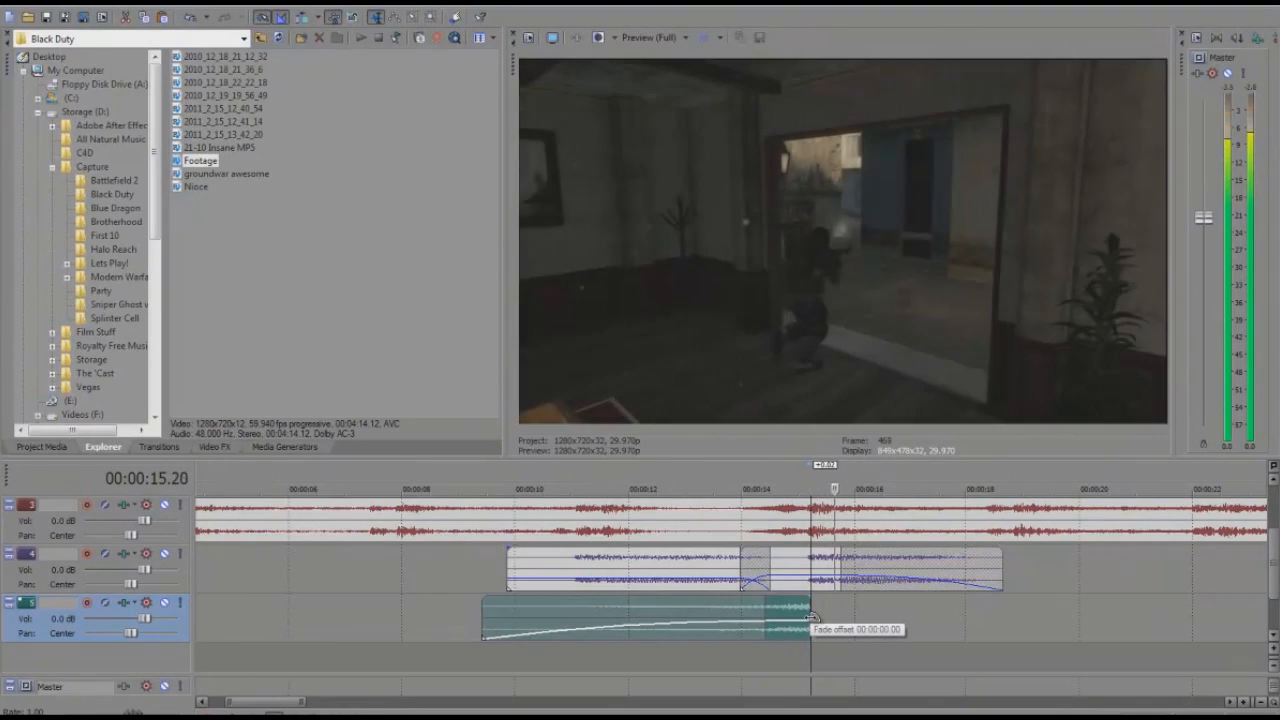
{"action": "key", "text": "space"}
Step: Add a two-frame fade-out at the end of the reversed sound and check it in playback
{"action": "scroll", "coordinate": [798, 603], "scroll_direction": "up", "scroll_amount": 4}
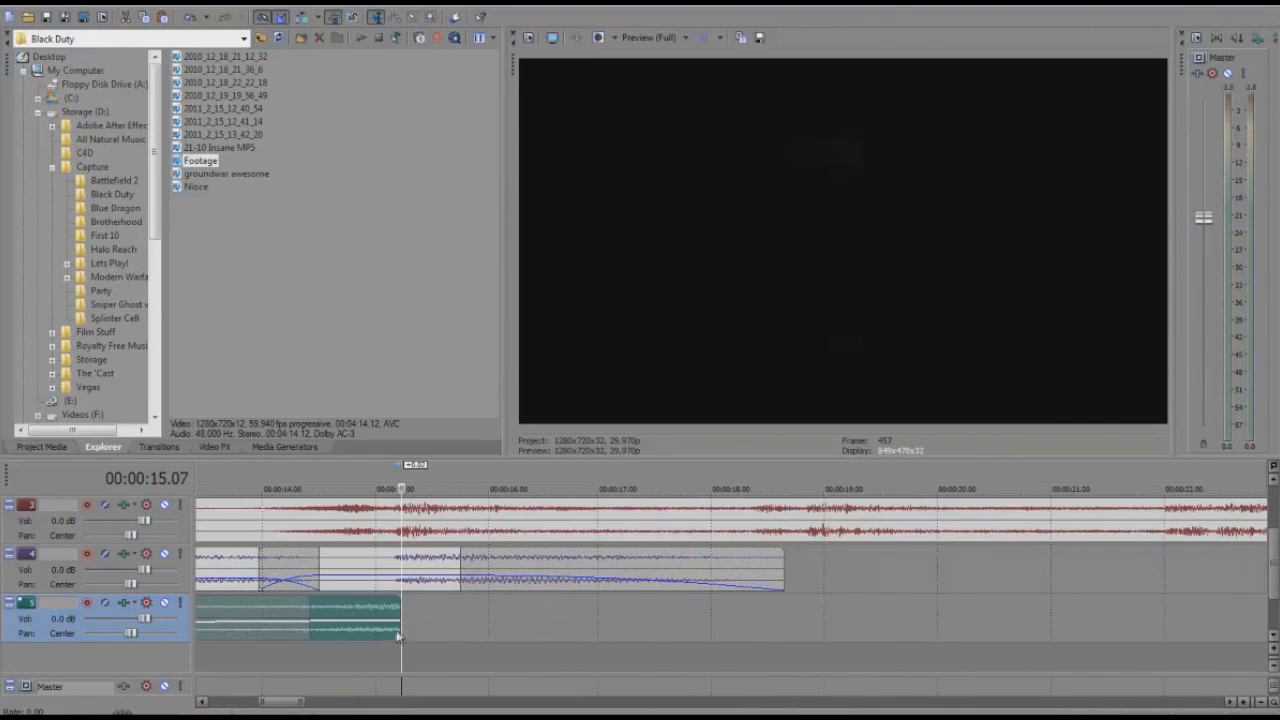
{"action": "scroll", "coordinate": [402, 634], "scroll_direction": "up", "scroll_amount": 4}
{"action": "scroll", "coordinate": [658, 629], "scroll_direction": "up", "scroll_amount": 5}
{"action": "left_click_drag", "start_coordinate": [698, 614], "coordinate": [600, 610]}
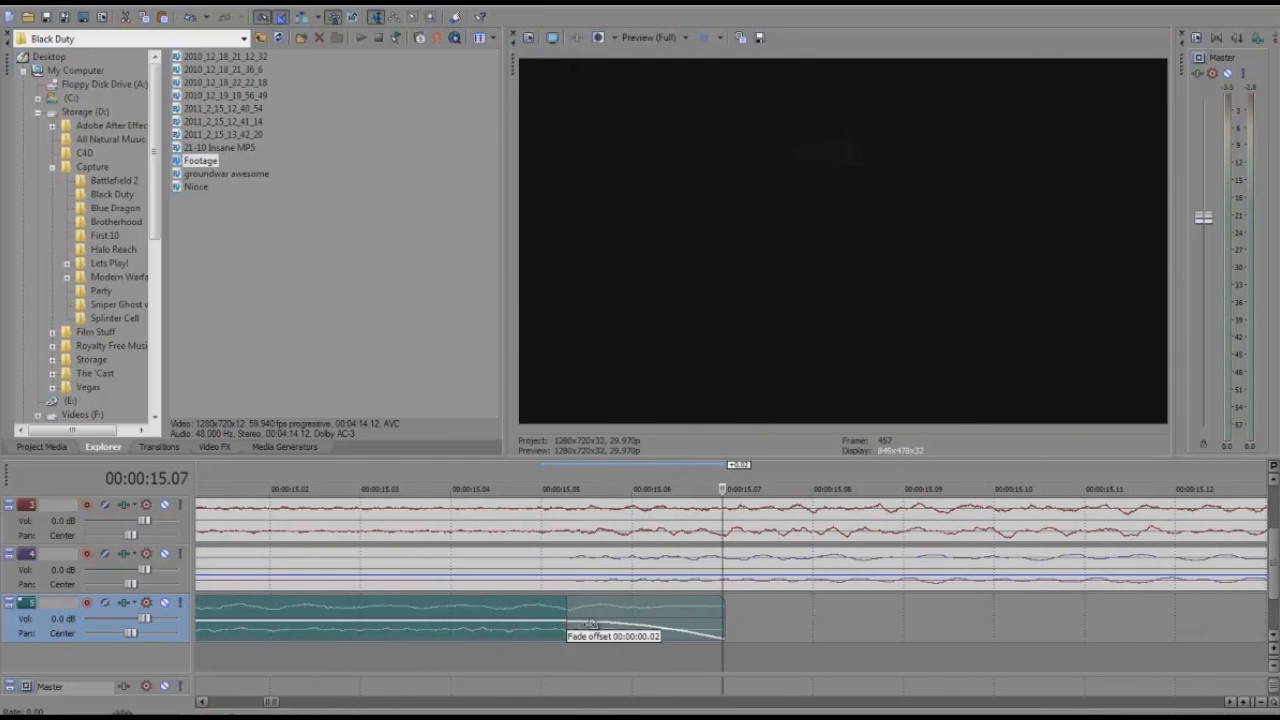
{"action": "scroll", "coordinate": [699, 650], "scroll_direction": "down", "scroll_amount": 6}
{"action": "left_click", "coordinate": [700, 655]}
{"action": "key", "text": "space"}
{"action": "key", "text": "space"}
{"action": "scroll", "coordinate": [700, 655], "scroll_direction": "down", "scroll_amount": 4}
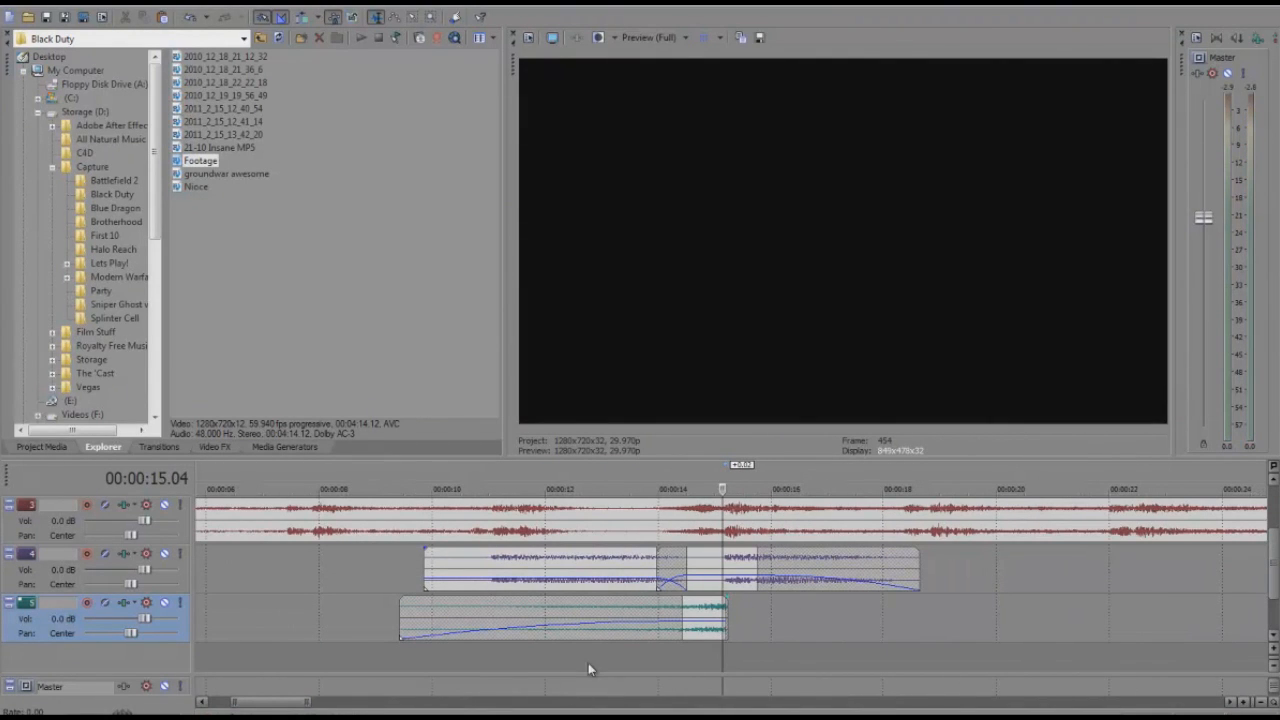
Step: Switch to Adobe Bridge and preview Athmo7.wav in the Athmospheres folder of the sound design library
{"action": "key", "text": "alt+Tab"}
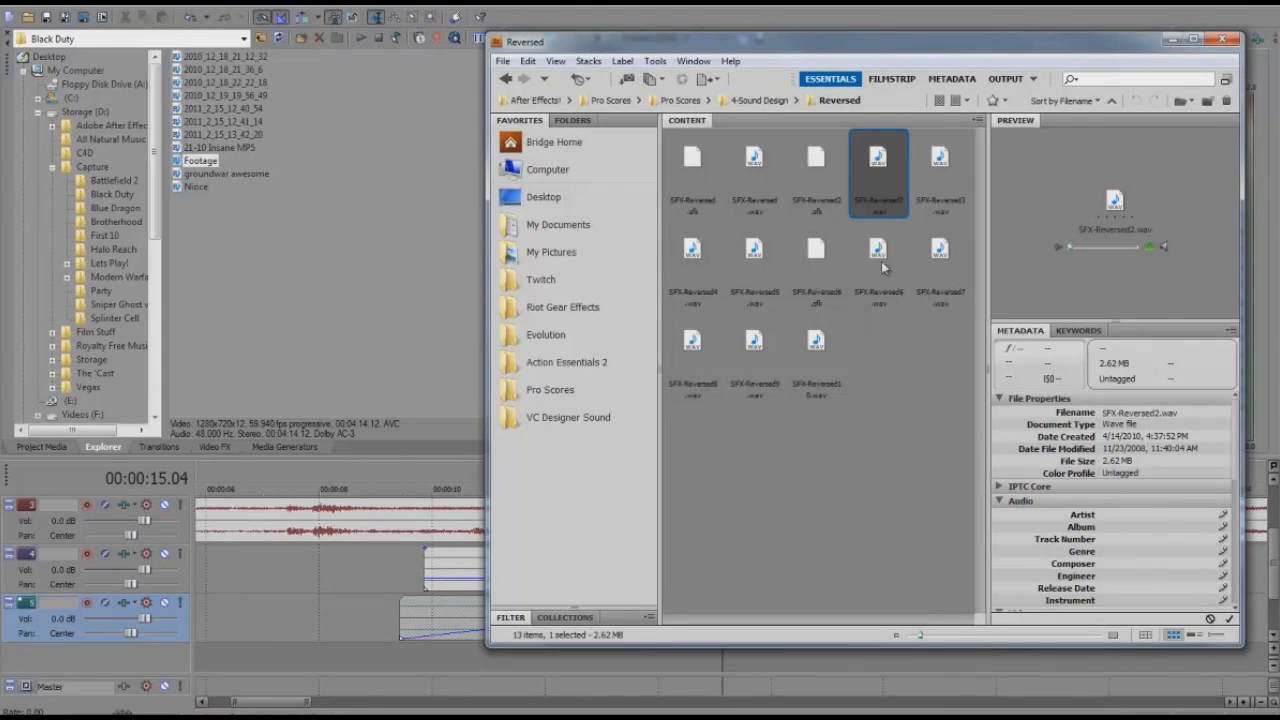
{"action": "key", "text": "ctrl+Up"}
{"action": "double_click", "coordinate": [689, 178]}
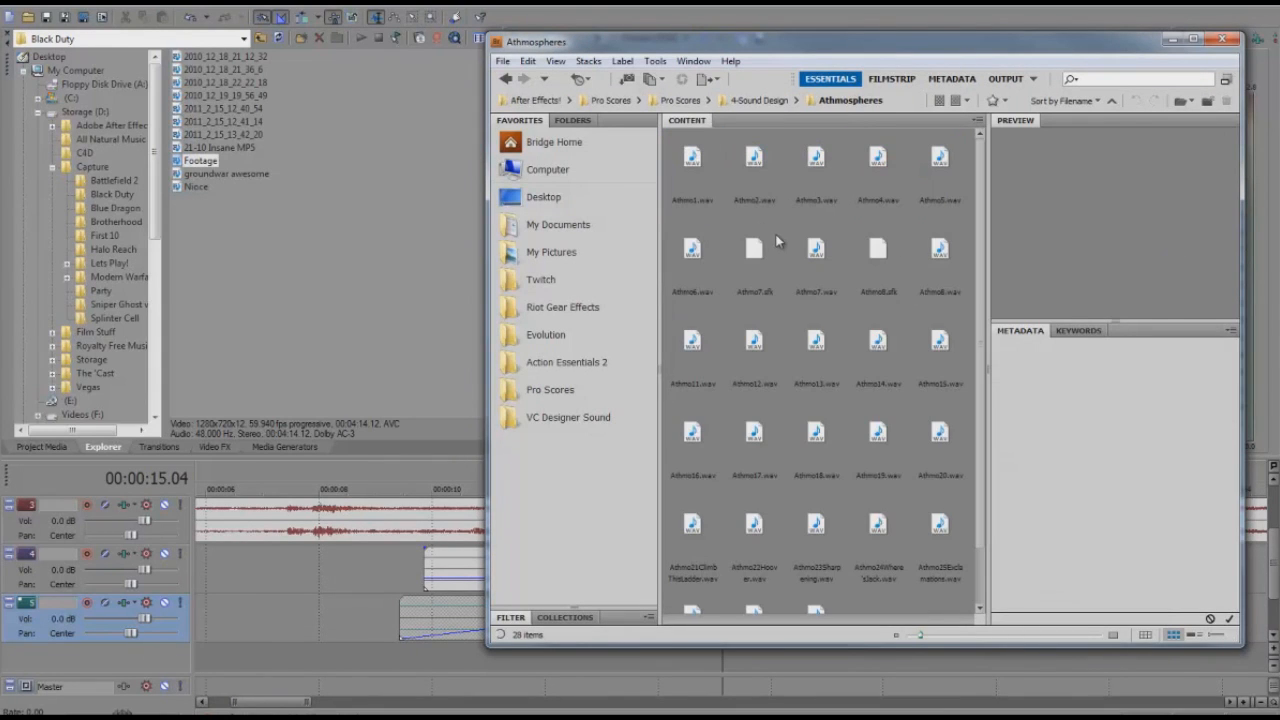
{"action": "left_click", "coordinate": [814, 262]}
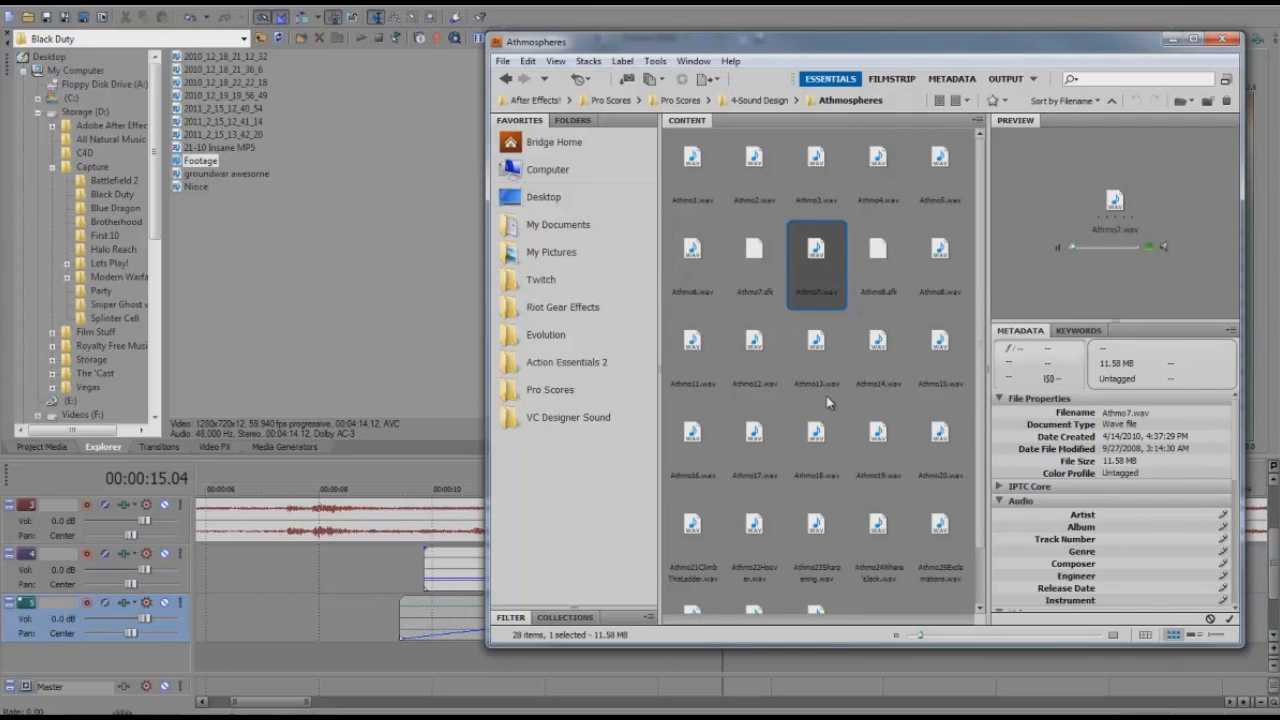
{"action": "key", "text": "ctrl+Up"}
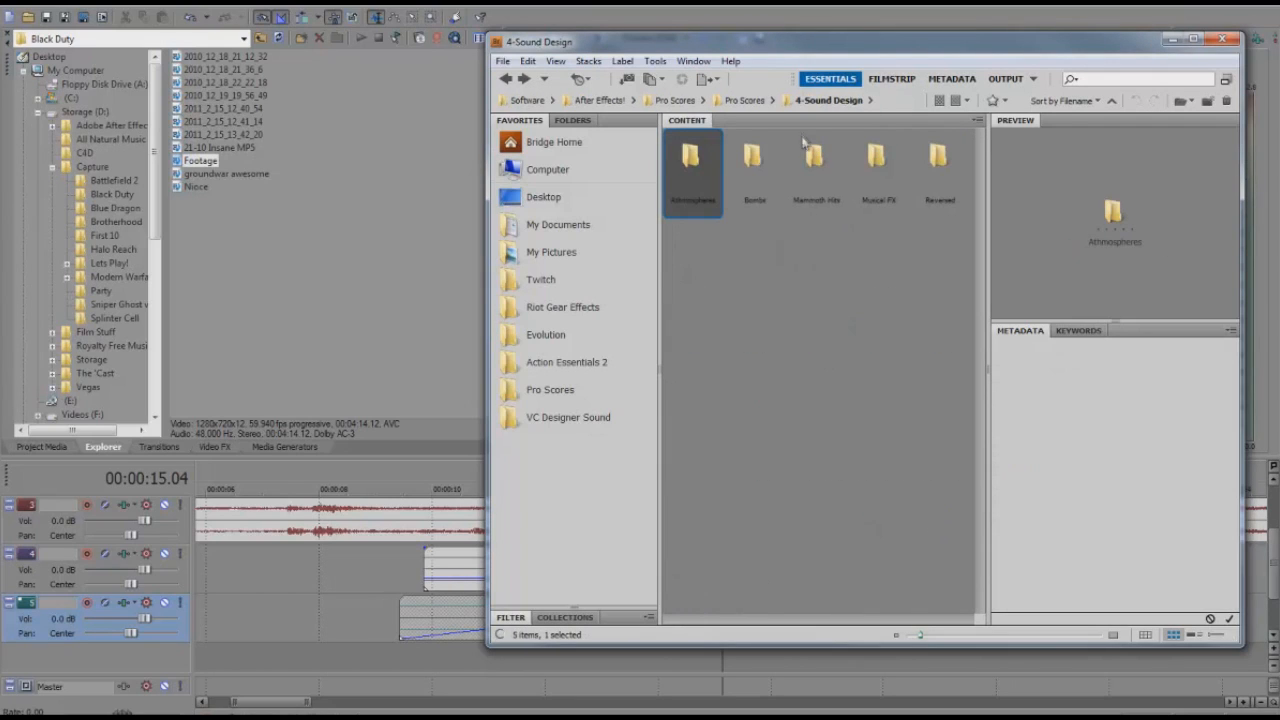
Step: Preview sounds in the Bombs folder and add Big drum.wav to the Sony Vegas timeline
{"action": "left_click", "coordinate": [768, 172]}
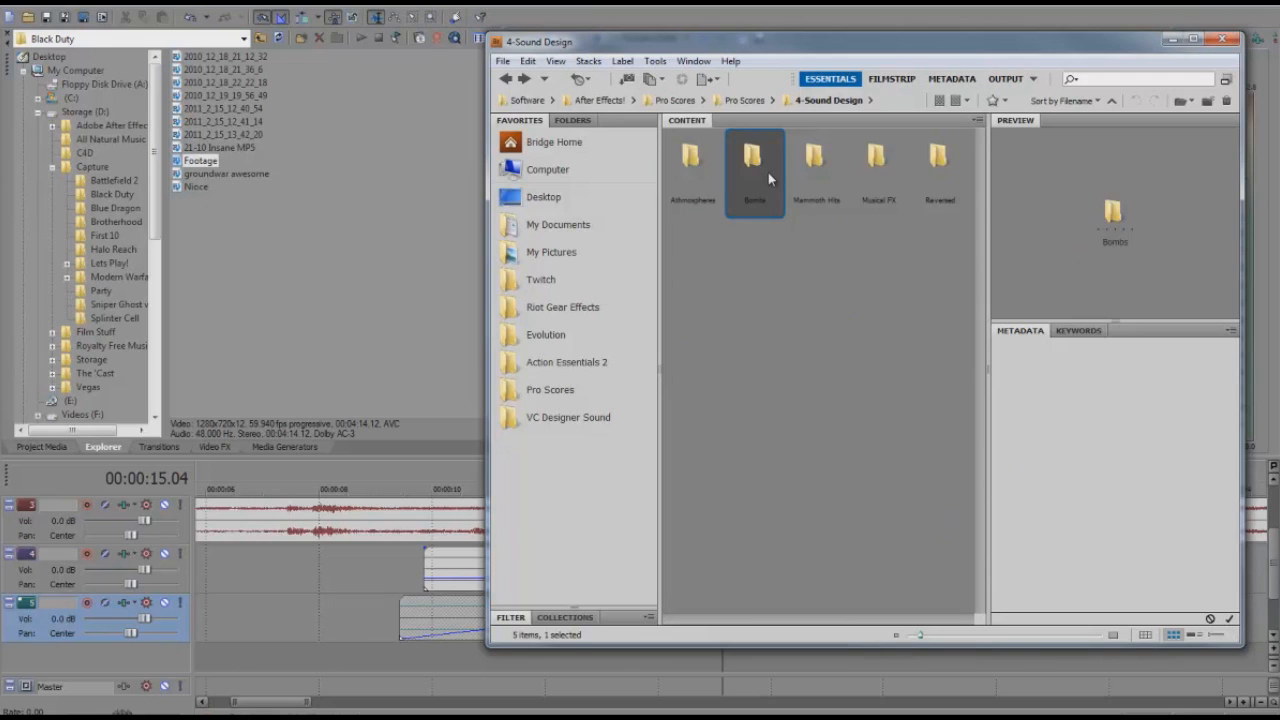
{"action": "double_click", "coordinate": [768, 172]}
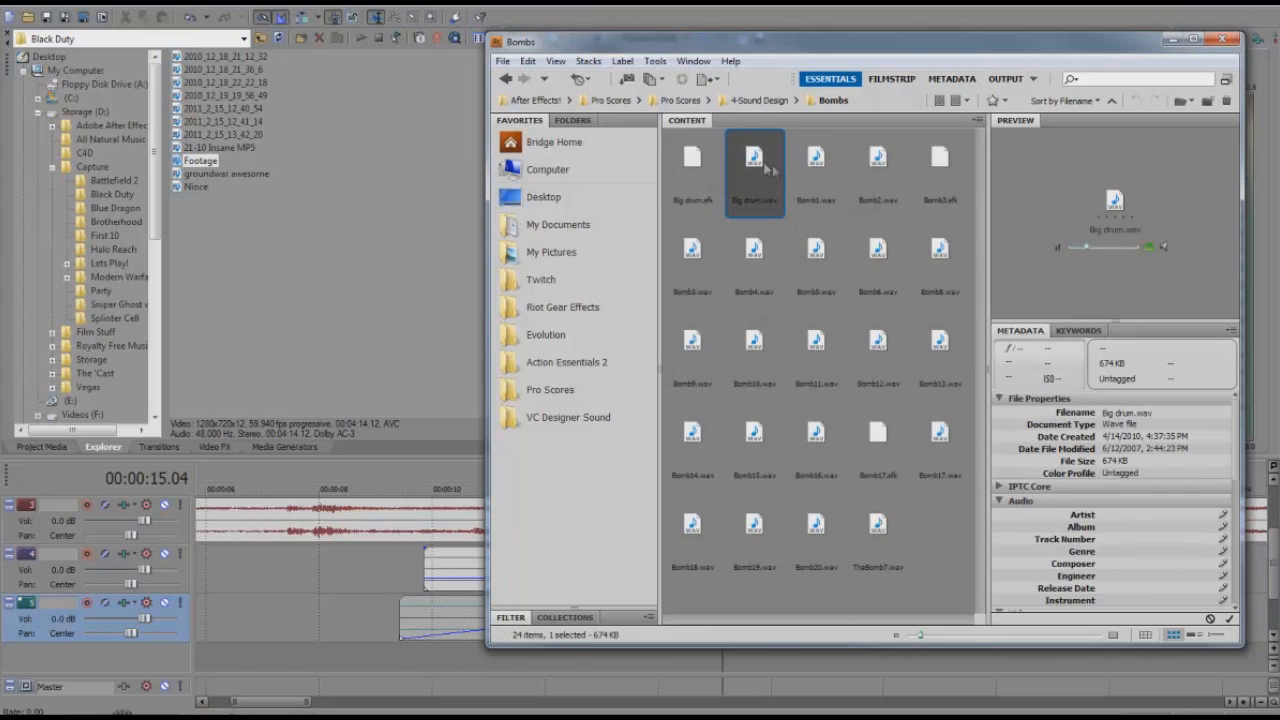
{"action": "key", "text": "Right"}
{"action": "key", "text": "Right"}
{"action": "key", "text": "Left"}
{"action": "key", "text": "Left"}
{"action": "left_click_drag", "start_coordinate": [754, 157], "coordinate": [771, 631]}
Step: Play back the drum sound and position it on the reversed sound's track, starting at about 00:00:18.25
{"action": "key", "text": "space"}
{"action": "left_click", "coordinate": [794, 622]}
{"action": "key", "text": "space"}
{"action": "scroll", "coordinate": [886, 581], "scroll_direction": "up", "scroll_amount": 3}
{"action": "scroll", "coordinate": [886, 581], "scroll_direction": "down", "scroll_amount": 1}
{"action": "mouse_move", "coordinate": [1275, 565]}
{"action": "left_mouse_down"}
{"action": "mouse_move", "coordinate": [1275, 520]}
{"action": "mouse_move", "coordinate": [1276, 550]}
{"action": "left_mouse_up"}
{"action": "left_click_drag", "start_coordinate": [882, 647], "coordinate": [1243, 605]}
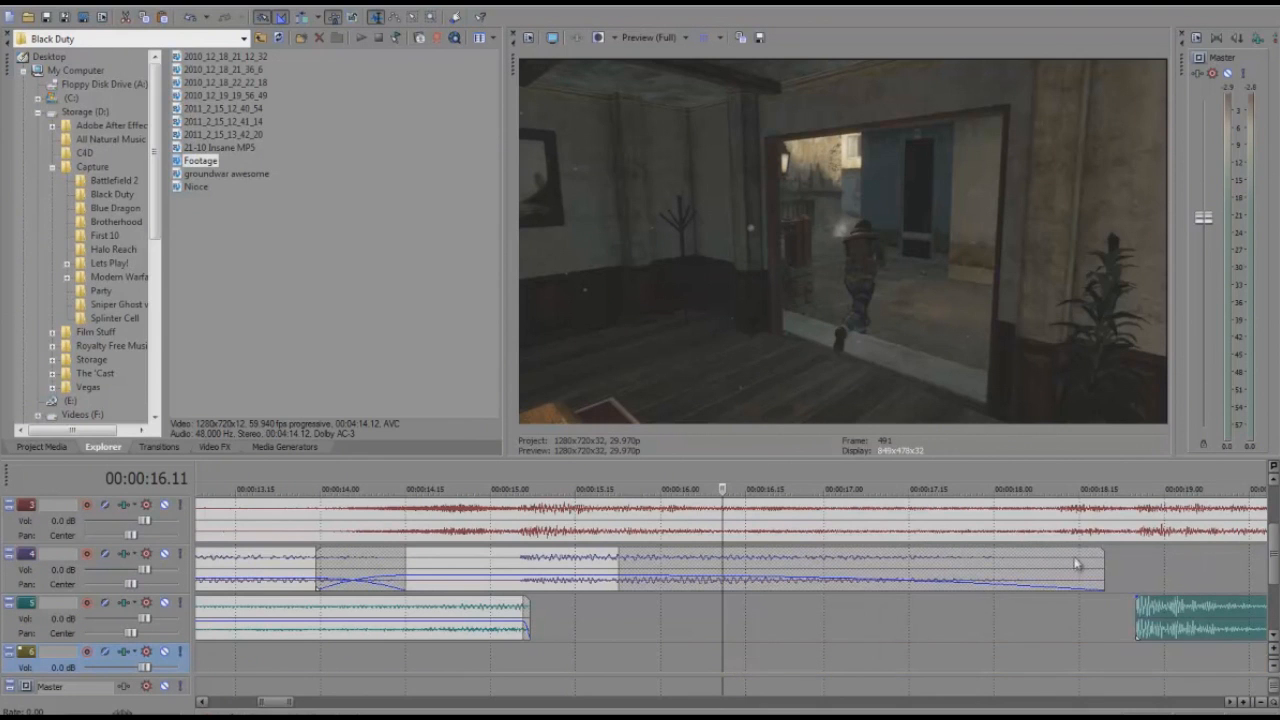
Step: Fine-tune the drum sound's start against the music hit just before 00:00:19, checking it in playback
{"action": "left_click", "coordinate": [1040, 518]}
{"action": "key", "text": "space"}
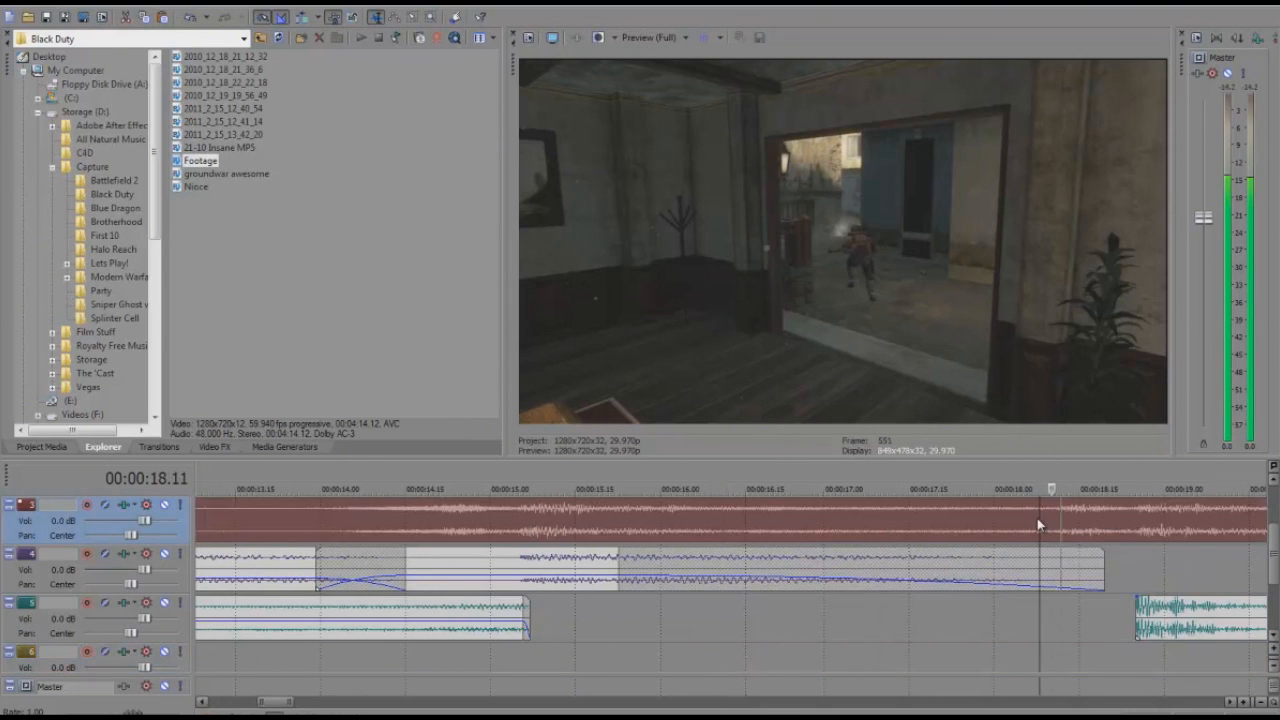
{"action": "key", "text": "space"}
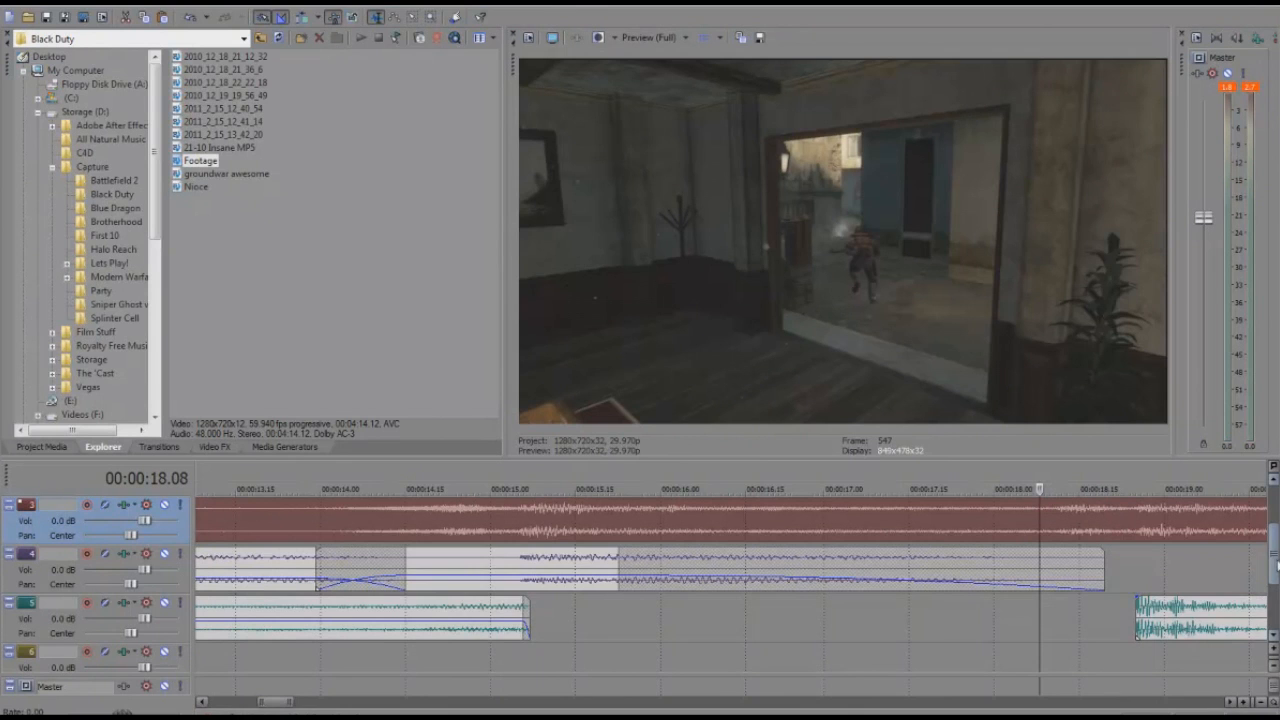
{"action": "scroll", "coordinate": [1231, 590], "scroll_direction": "down", "scroll_amount": 3}
{"action": "left_click_drag", "start_coordinate": [841, 617], "coordinate": [834, 628]}
{"action": "key", "text": "space"}
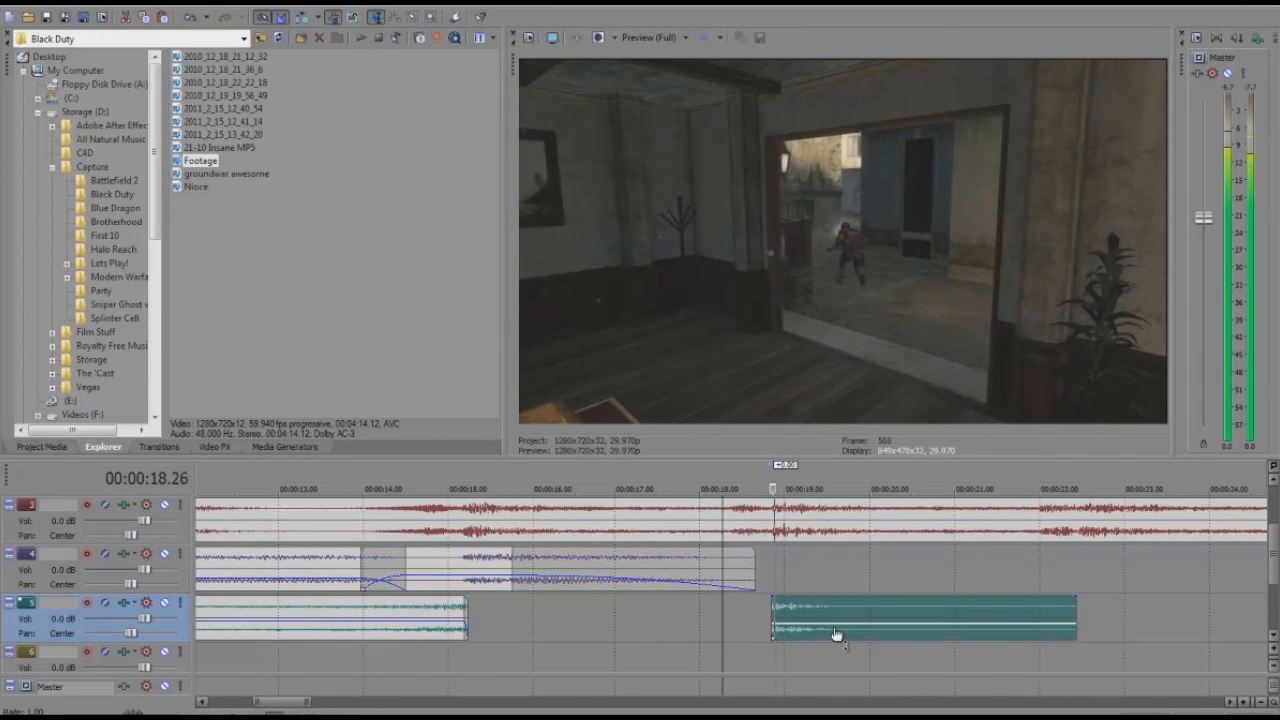
{"action": "left_click", "coordinate": [739, 622]}
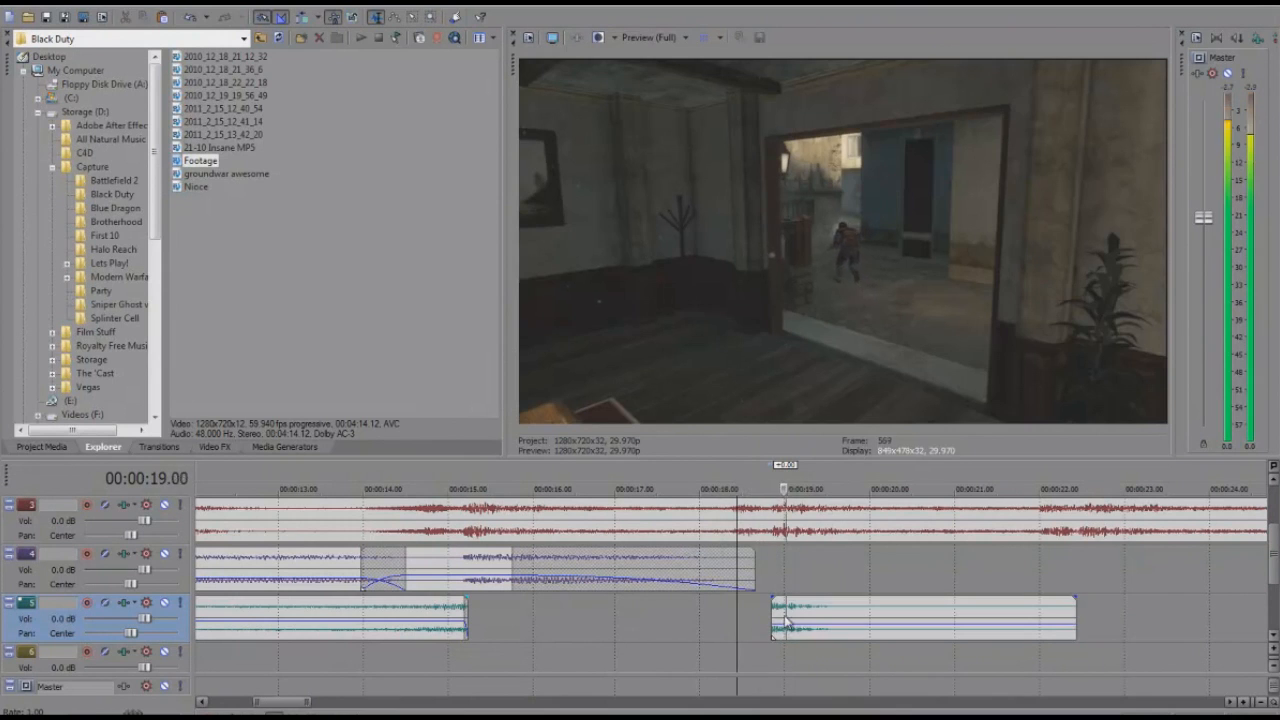
{"action": "left_click", "coordinate": [812, 628]}
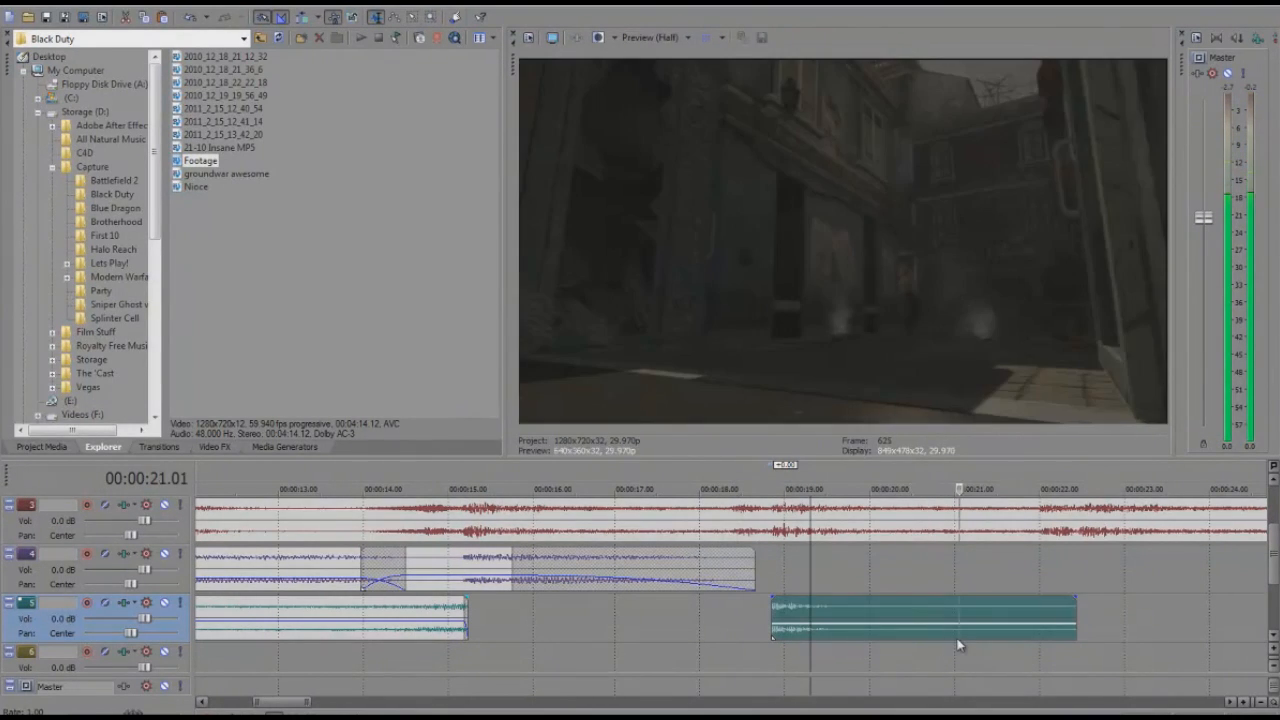
Step: Paste a second drum sound on the same track and align it with the music hit at about 00:00:22.02
{"action": "key", "text": "ctrl+v"}
{"action": "left_click_drag", "start_coordinate": [1093, 633], "coordinate": [1262, 633]}
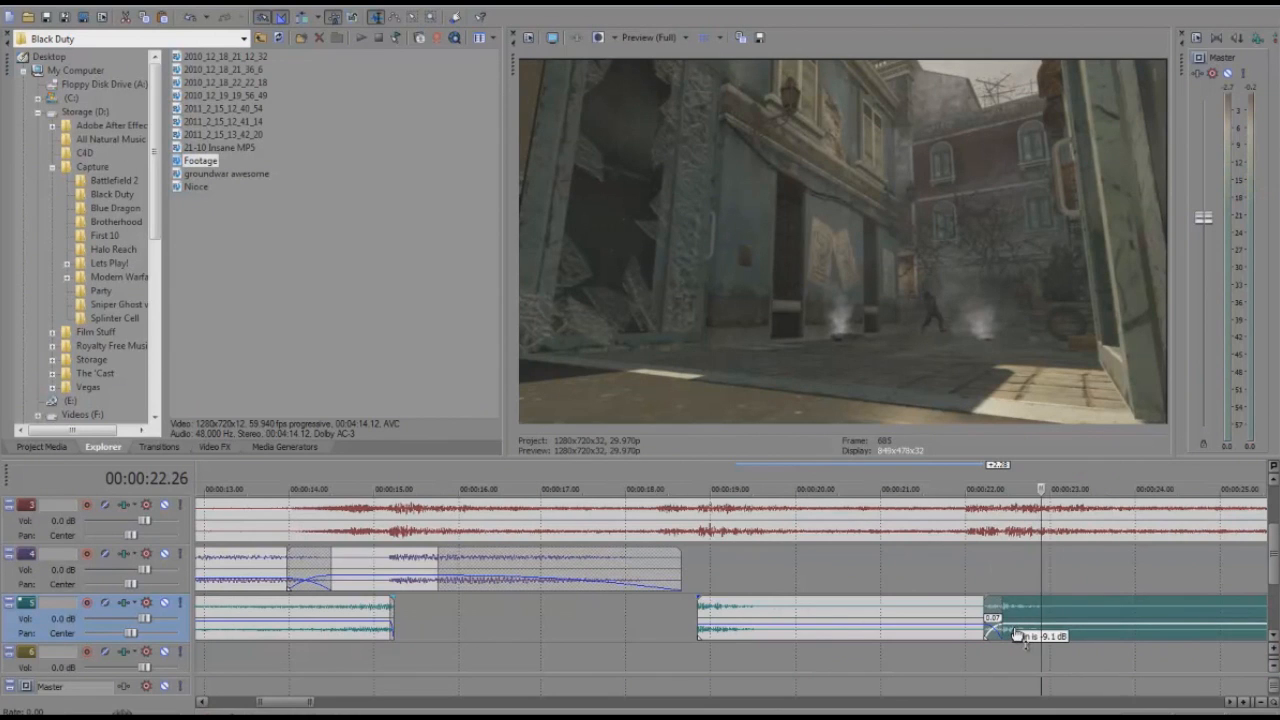
{"action": "mouse_move", "coordinate": [983, 615]}
{"action": "left_mouse_down"}
{"action": "mouse_move", "coordinate": [884, 612]}
{"action": "mouse_move", "coordinate": [984, 610]}
{"action": "left_mouse_up"}
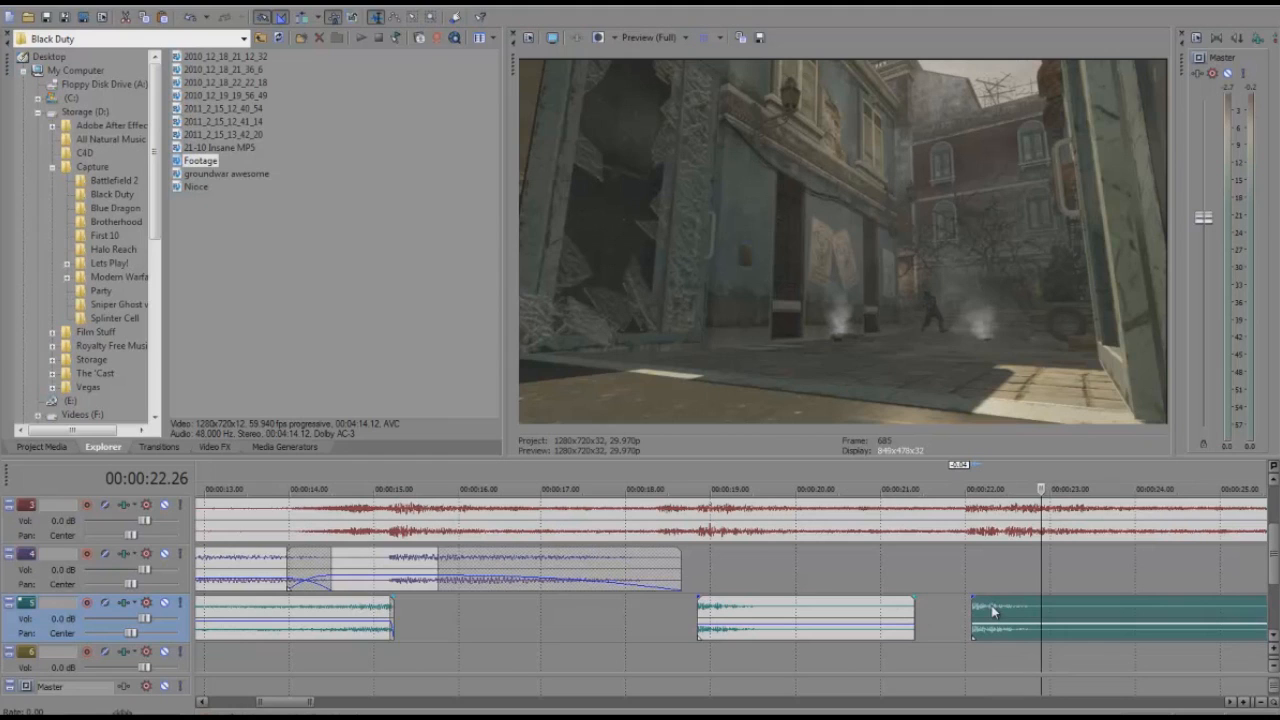
Step: Split the second drum sound at 00:00:22.24 and delete the part after the split
{"action": "left_click", "coordinate": [1033, 610]}
{"action": "key", "text": "s"}
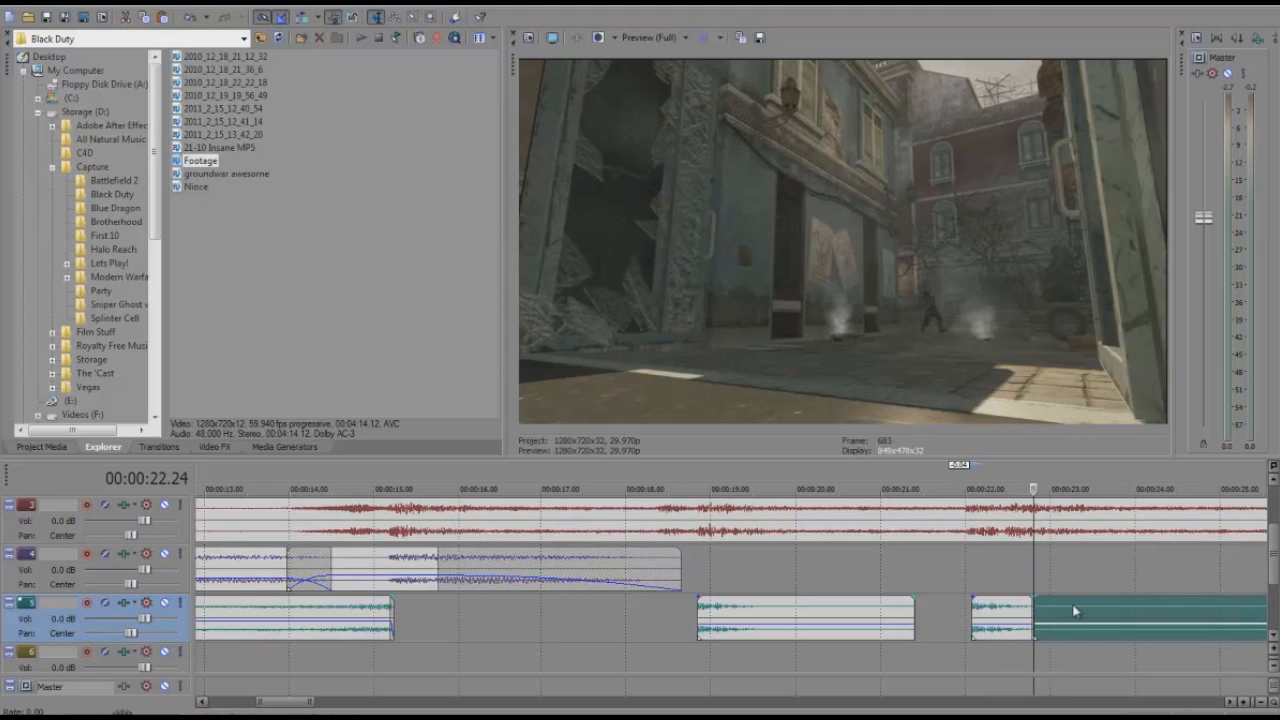
{"action": "key", "text": "Delete"}
{"action": "left_click", "coordinate": [1074, 604]}
Step: Duplicate the shortened drum sound and move the copy to the track below at about 00:00:22.16, checking the double hit in playback
{"action": "left_click", "coordinate": [1002, 636]}
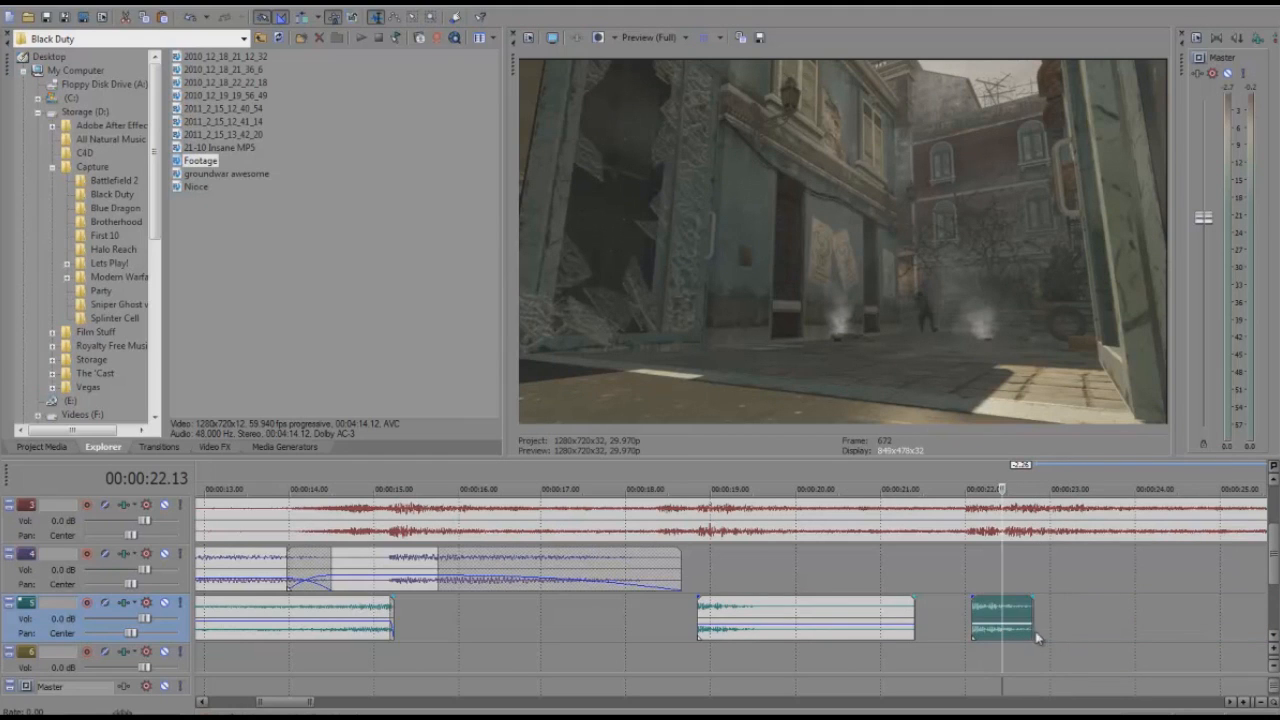
{"action": "key", "text": "ctrl+v"}
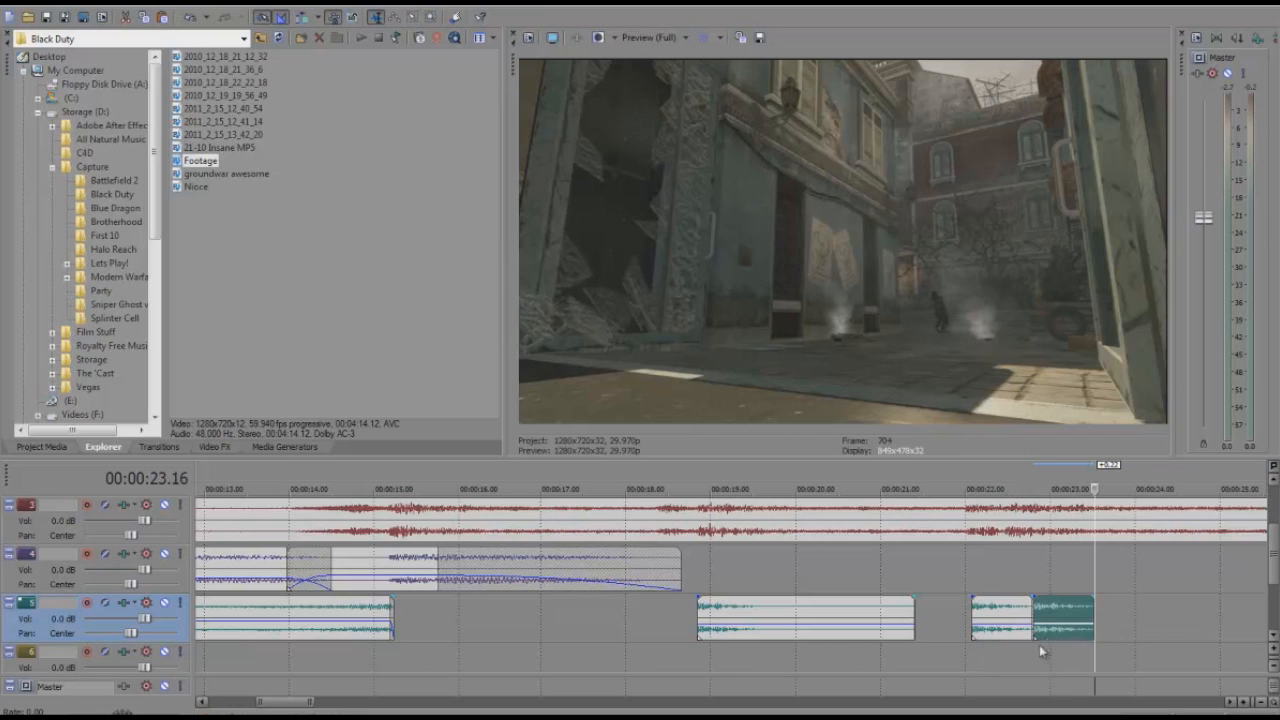
{"action": "left_click", "coordinate": [972, 656]}
{"action": "key", "text": "space"}
{"action": "key", "text": "space"}
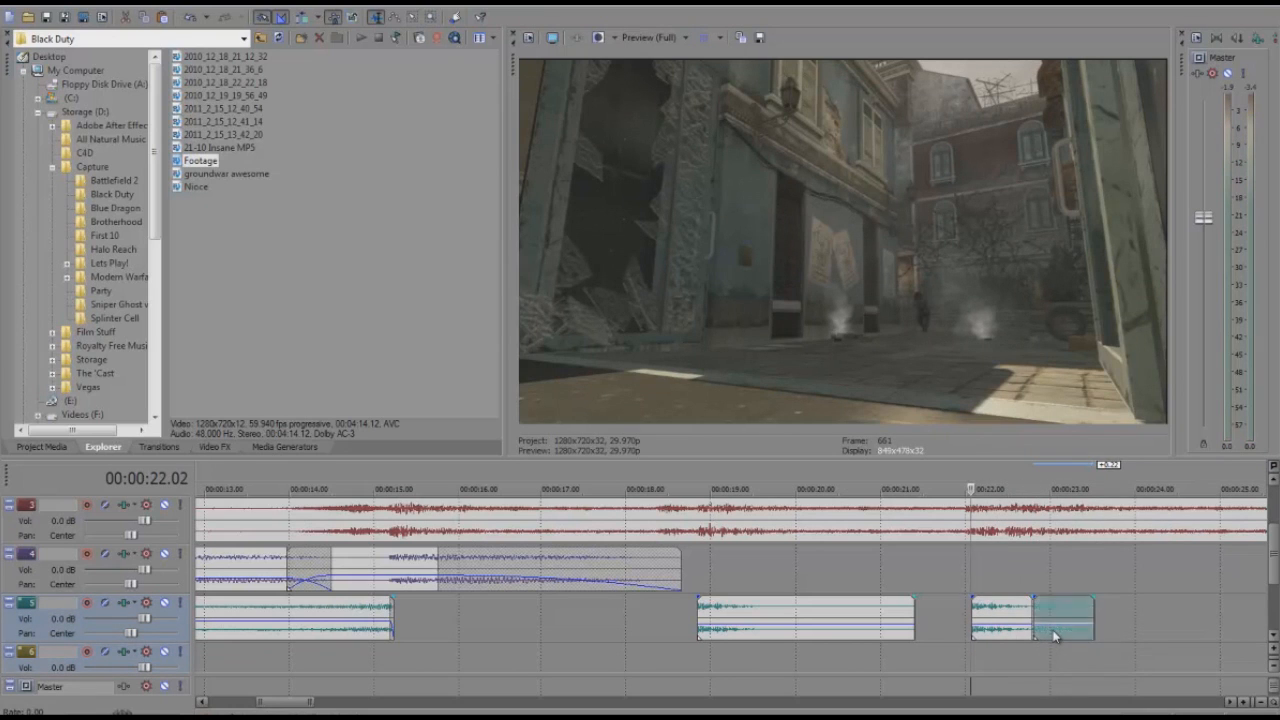
{"action": "left_click", "coordinate": [1055, 636]}
{"action": "left_click_drag", "start_coordinate": [1006, 672], "coordinate": [1023, 665]}
{"action": "key", "text": "space"}
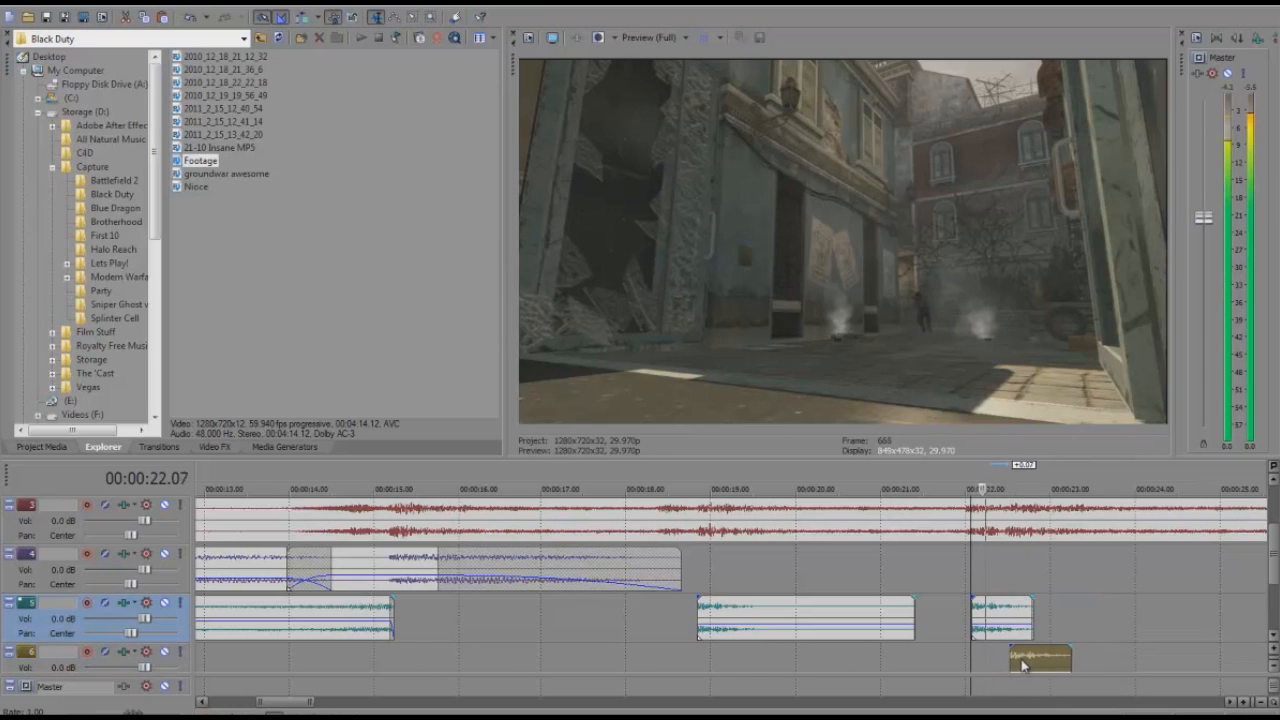
{"action": "key", "text": "space"}
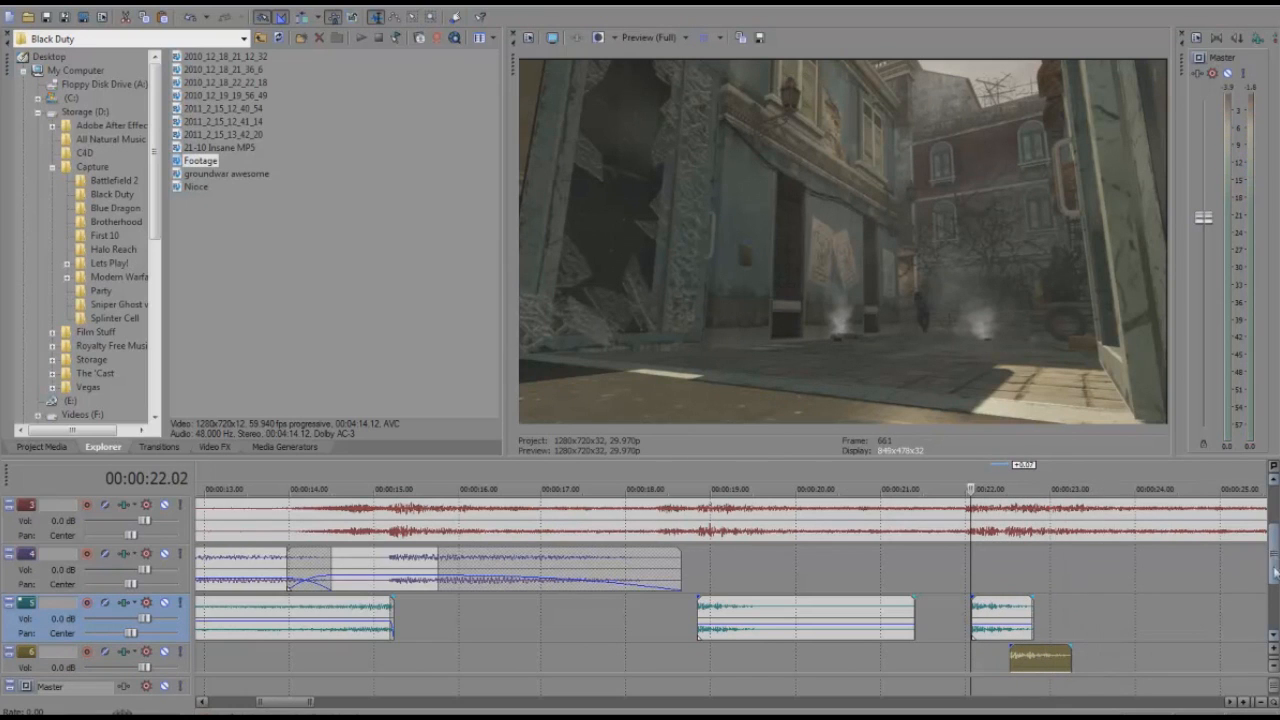
Step: Nudge the lower drum copy two frames later in total and the short drum above one frame earlier, checking against the music
{"action": "left_click_drag", "start_coordinate": [1272, 560], "coordinate": [1275, 585]}
{"action": "left_click_drag", "start_coordinate": [1033, 613], "coordinate": [1036, 614]}
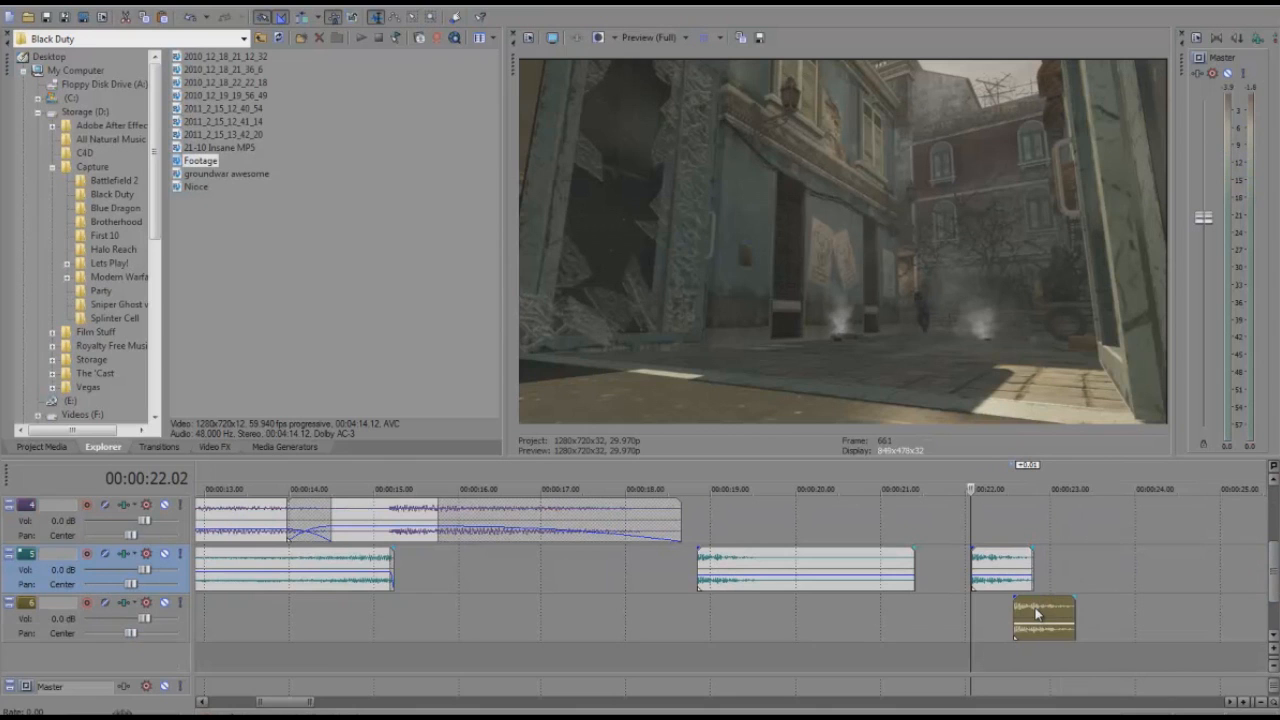
{"action": "left_click_drag", "start_coordinate": [1276, 572], "coordinate": [1275, 548]}
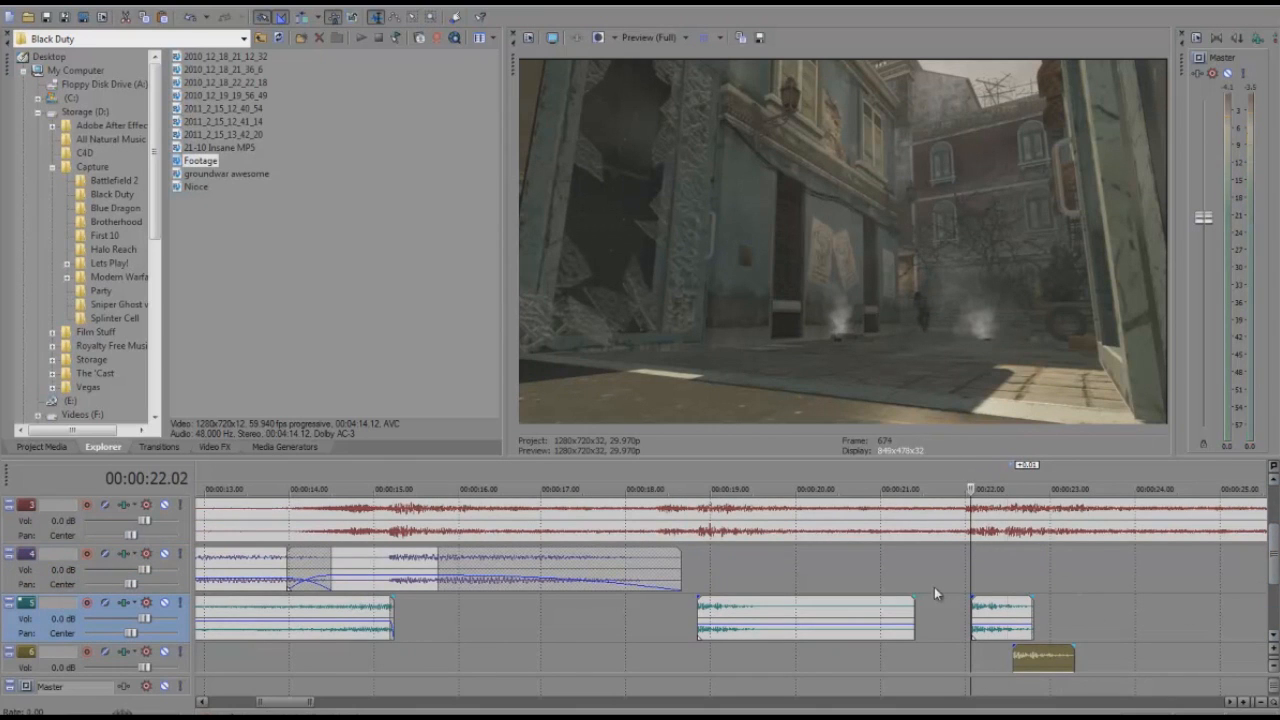
{"action": "left_click", "coordinate": [943, 600]}
{"action": "key", "text": "space"}
{"action": "left_click_drag", "start_coordinate": [1000, 610], "coordinate": [997, 610]}
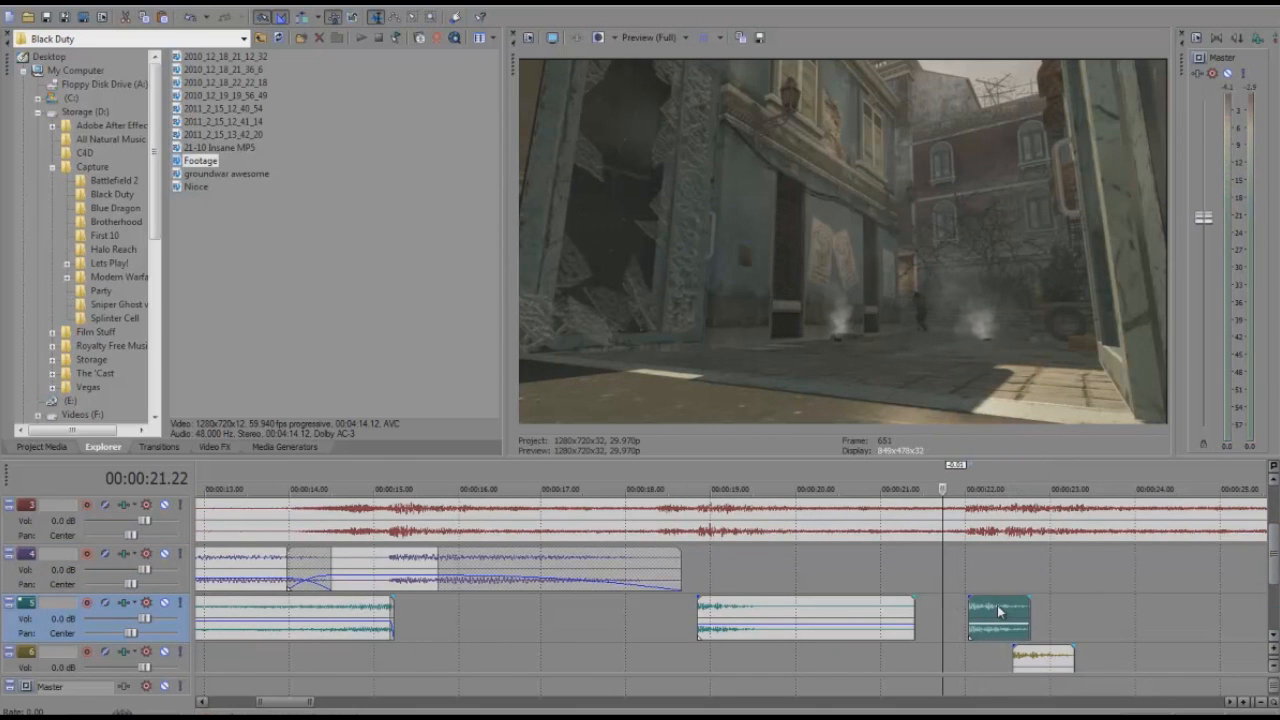
{"action": "key", "text": "space"}
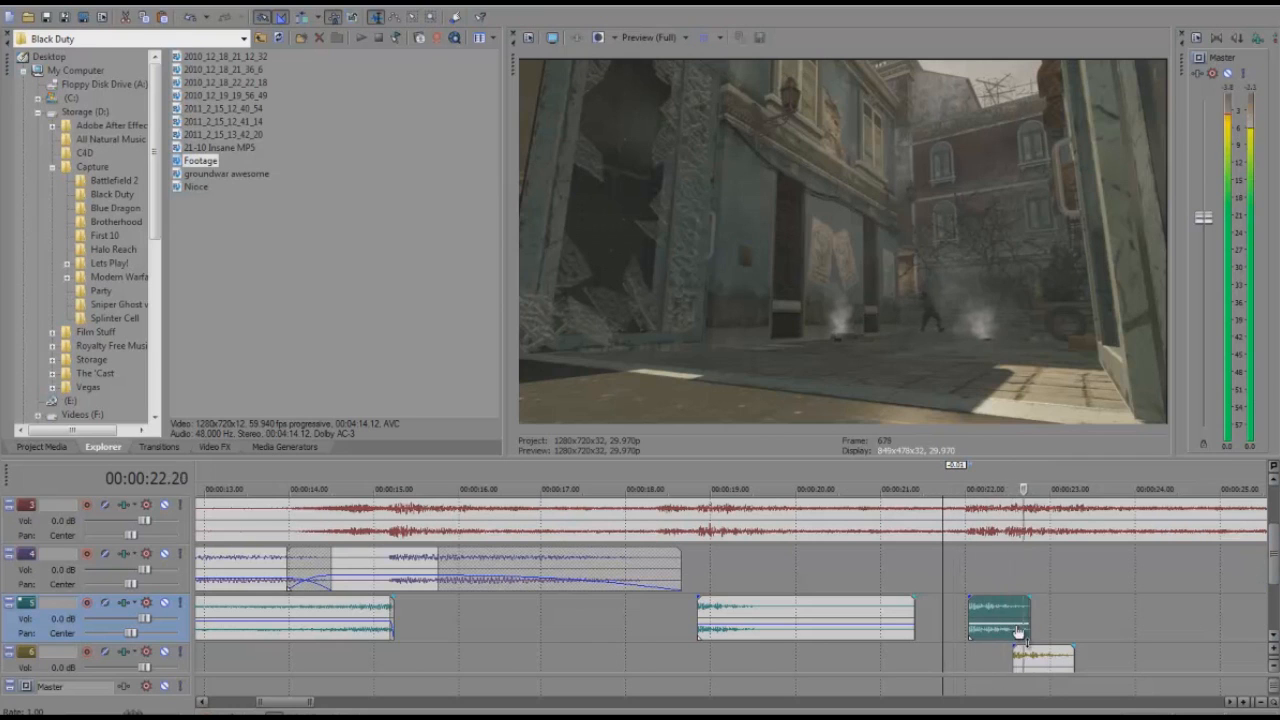
{"action": "left_click_drag", "start_coordinate": [1030, 653], "coordinate": [1034, 660]}
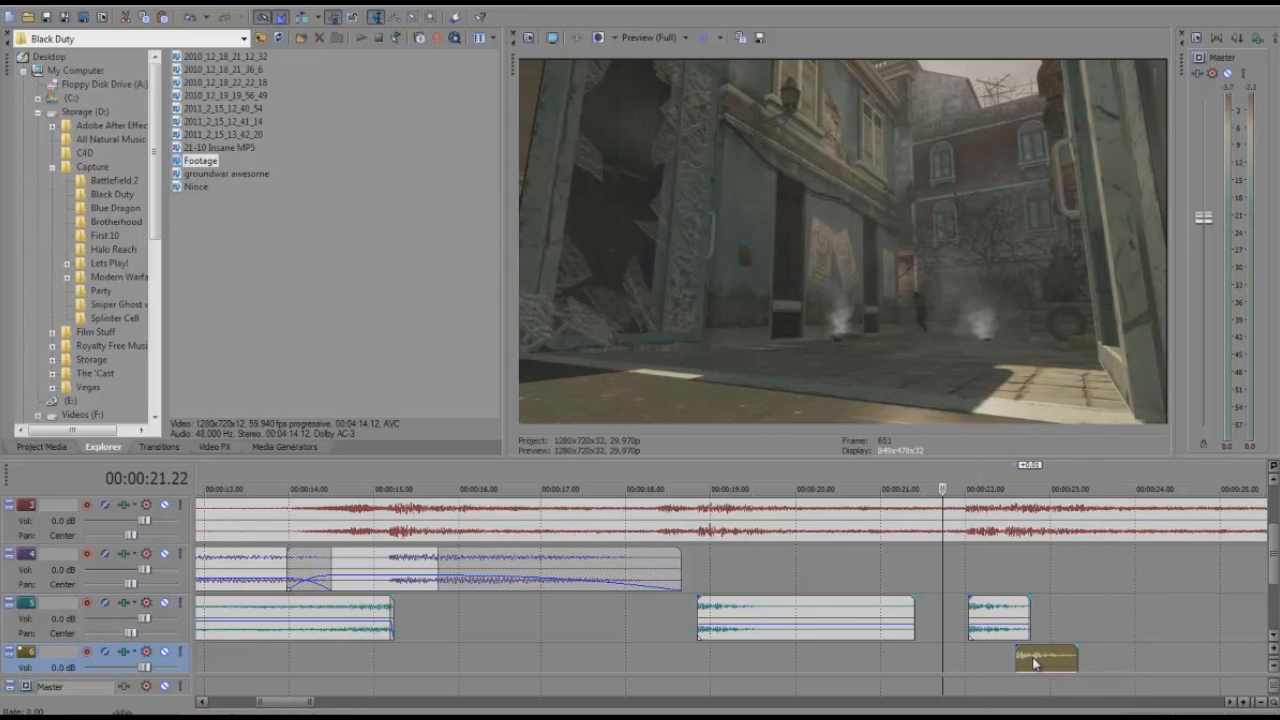
Step: Fade out both short drum sounds, the lower from about 00:00:22.23 and the upper from about 00:00:22.15, and play them back
{"action": "scroll", "coordinate": [1277, 588], "scroll_direction": "down", "scroll_amount": 1}
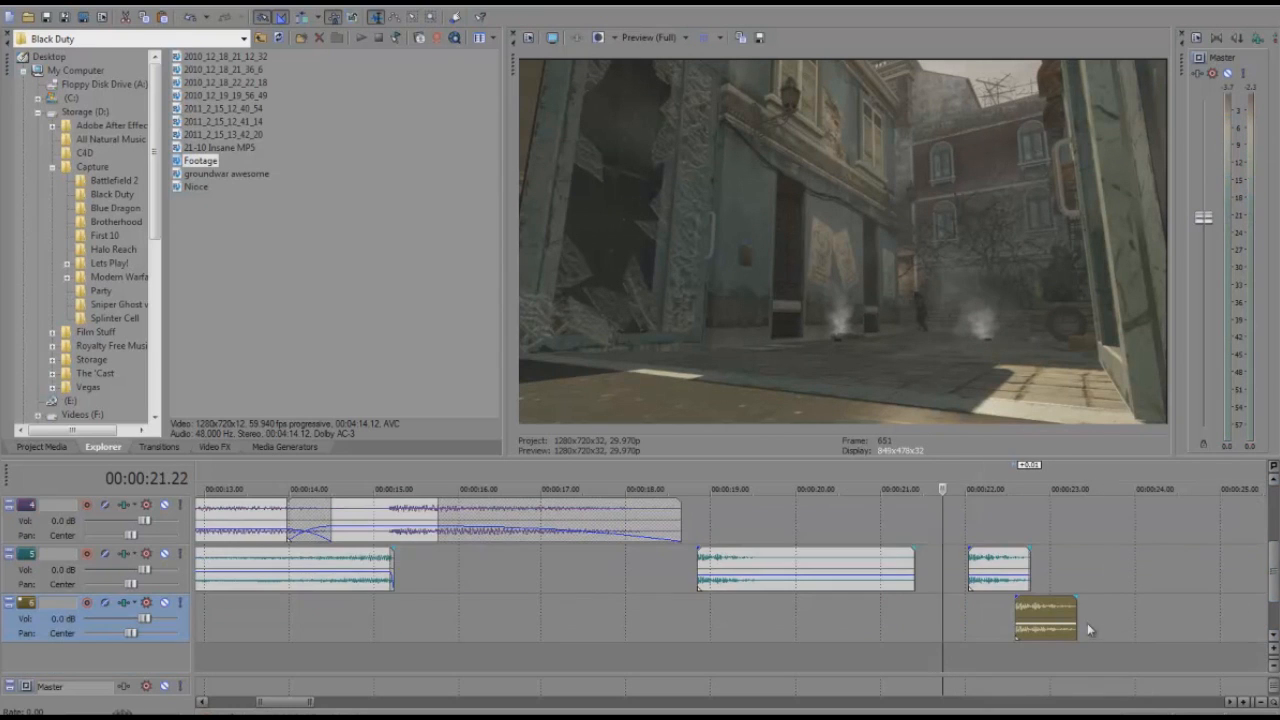
{"action": "left_click_drag", "start_coordinate": [1077, 624], "coordinate": [1030, 624]}
{"action": "left_click_drag", "start_coordinate": [1030, 573], "coordinate": [1001, 574]}
{"action": "key", "text": "space"}
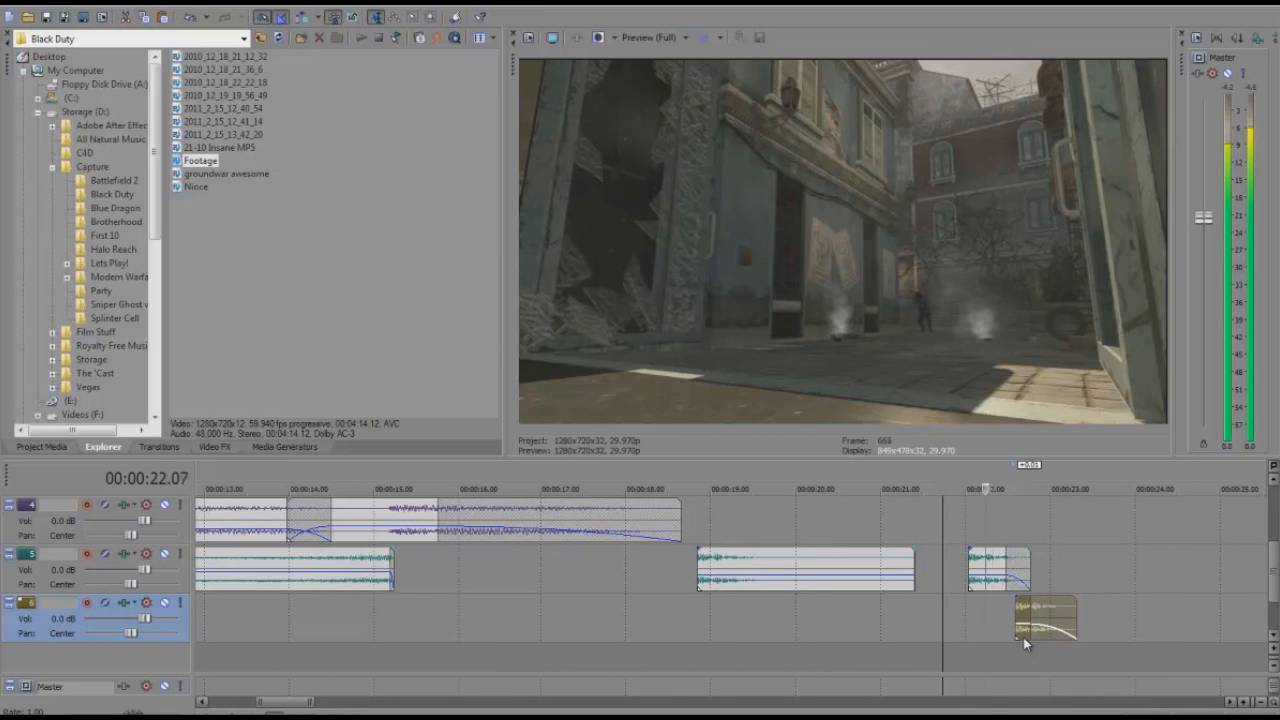
Step: Nudge the lower drum copy two frames later and one frame back, checking the double hit in playback
{"action": "key", "text": "space"}
{"action": "left_click_drag", "start_coordinate": [1040, 615], "coordinate": [1046, 617]}
{"action": "key", "text": "space"}
{"action": "key", "text": "space"}
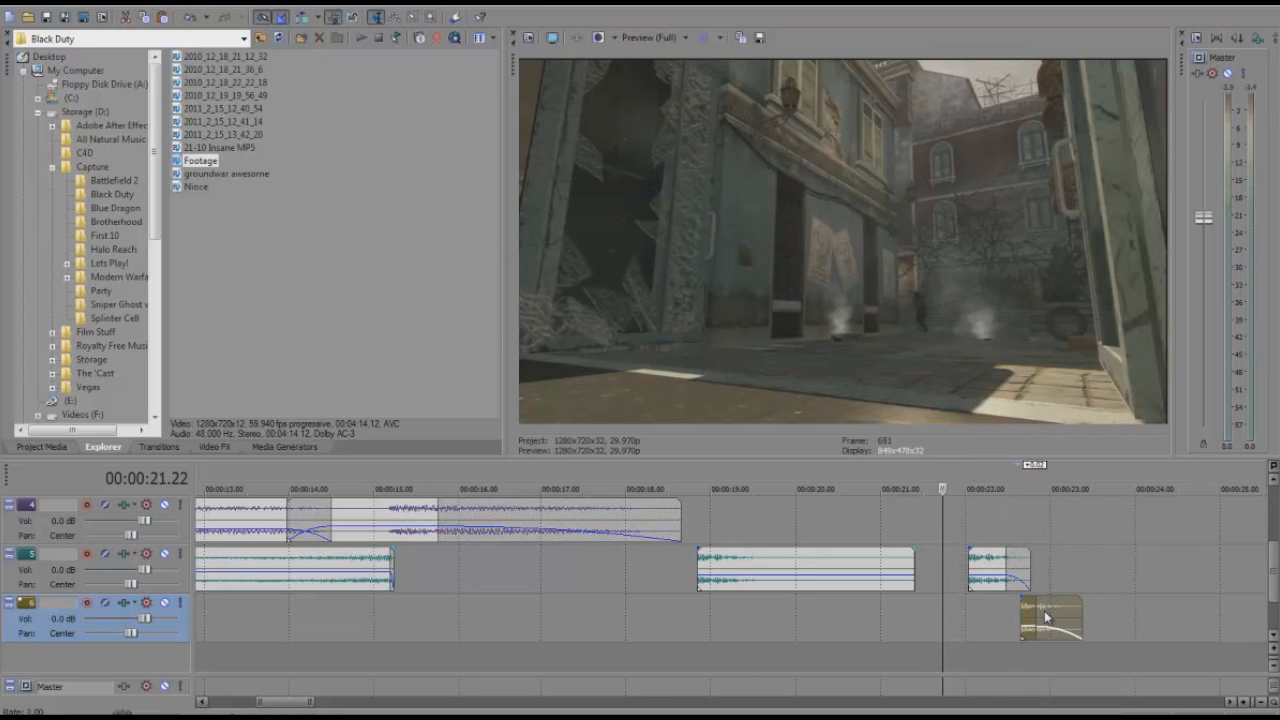
{"action": "left_click_drag", "start_coordinate": [1046, 619], "coordinate": [1043, 618]}
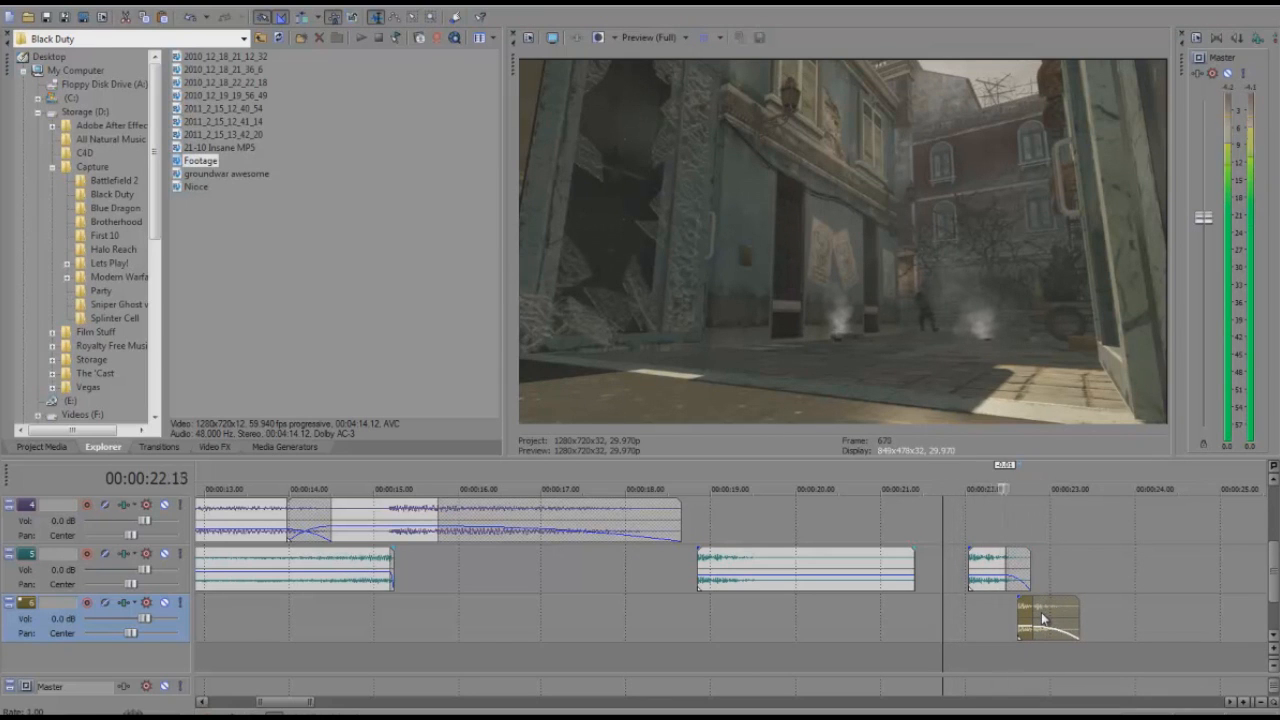
{"action": "key", "text": "space"}
Step: Move the upper short drum sound to start at 00:00:22.00, in line with the music beat, and play it back
{"action": "scroll", "coordinate": [1275, 557], "scroll_direction": "up", "scroll_amount": 1}
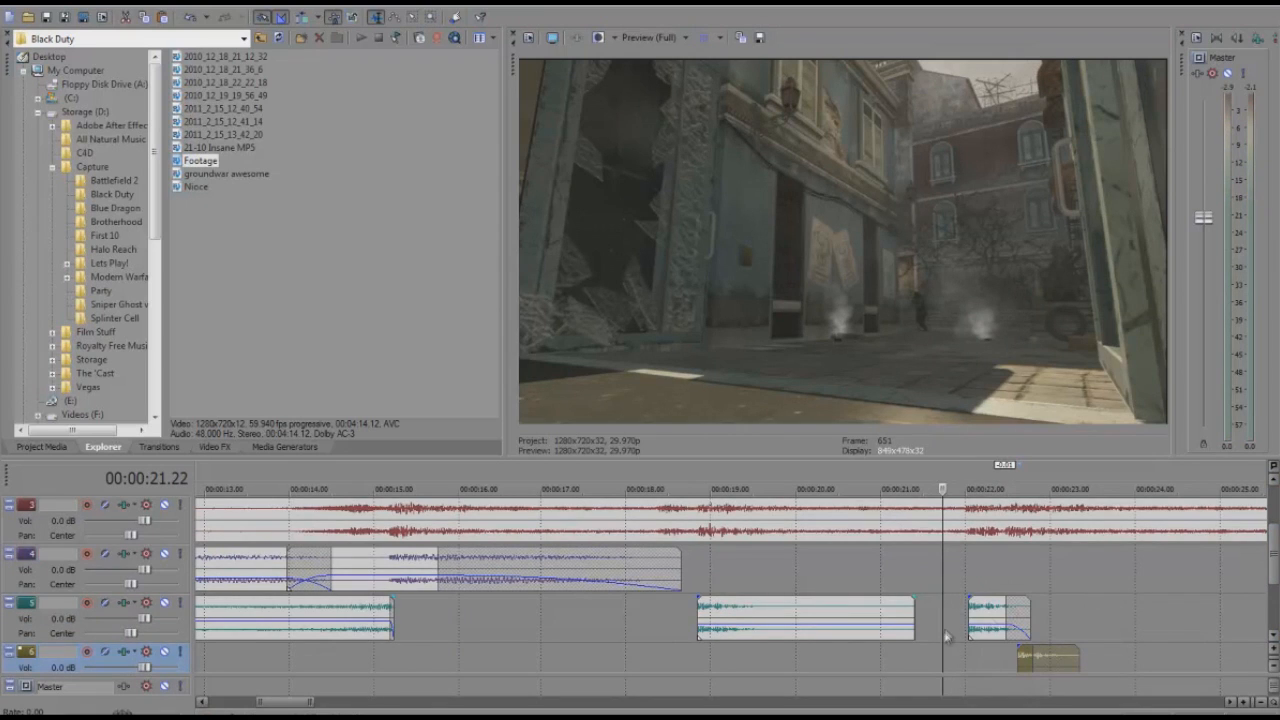
{"action": "left_click", "coordinate": [975, 583]}
{"action": "scroll", "coordinate": [975, 583], "scroll_direction": "up", "scroll_amount": 4}
{"action": "left_click_drag", "start_coordinate": [792, 612], "coordinate": [1146, 616]}
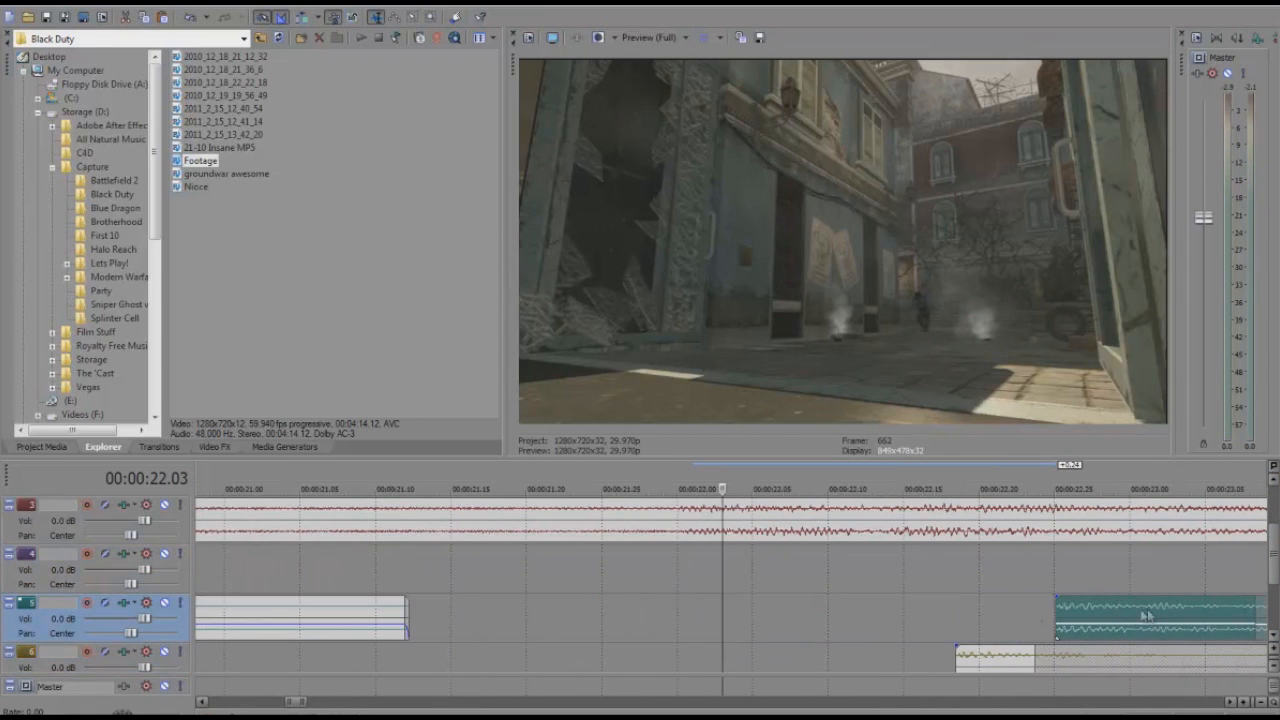
{"action": "left_click", "coordinate": [653, 590]}
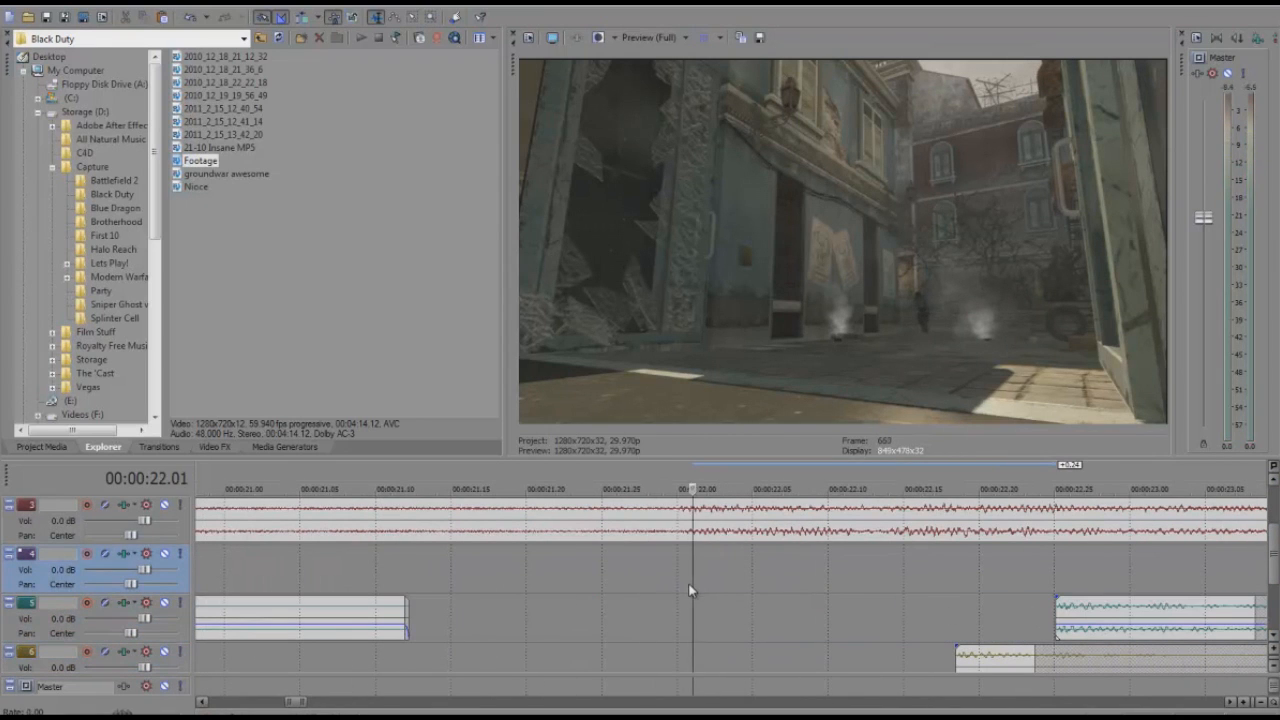
{"action": "left_click_drag", "start_coordinate": [1106, 617], "coordinate": [725, 612]}
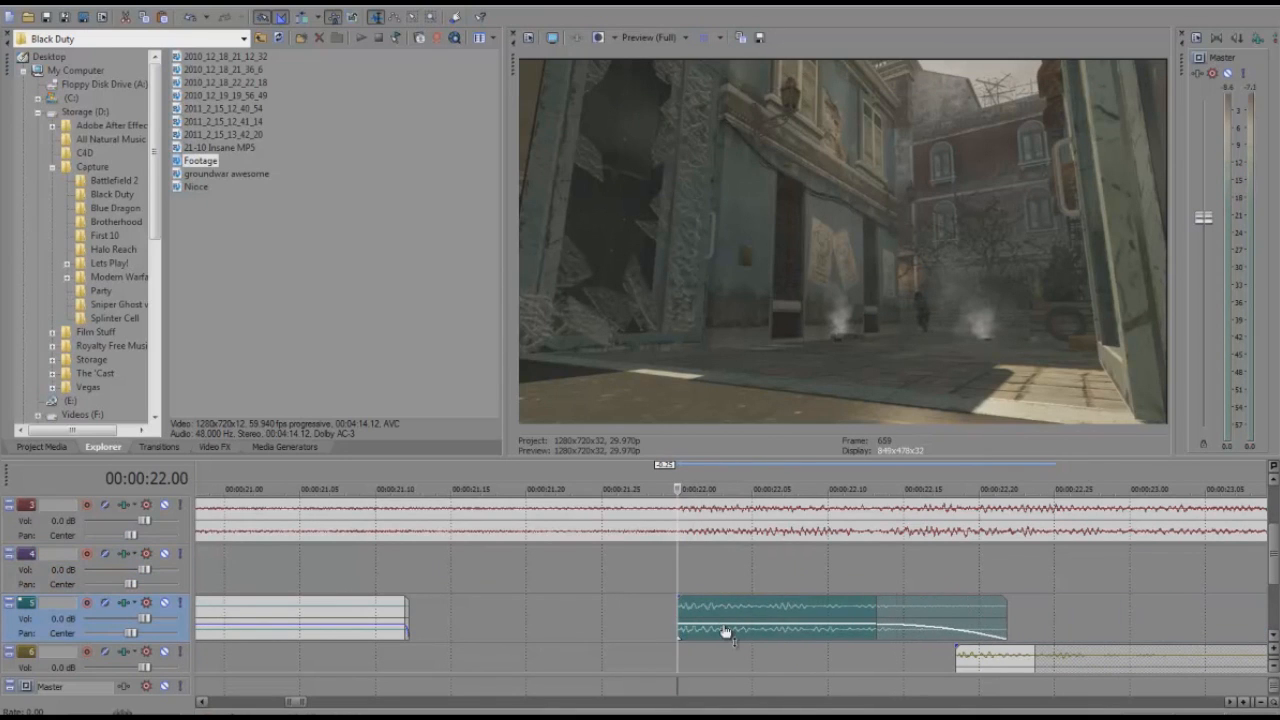
{"action": "key", "text": "space"}
{"action": "key", "text": "space"}
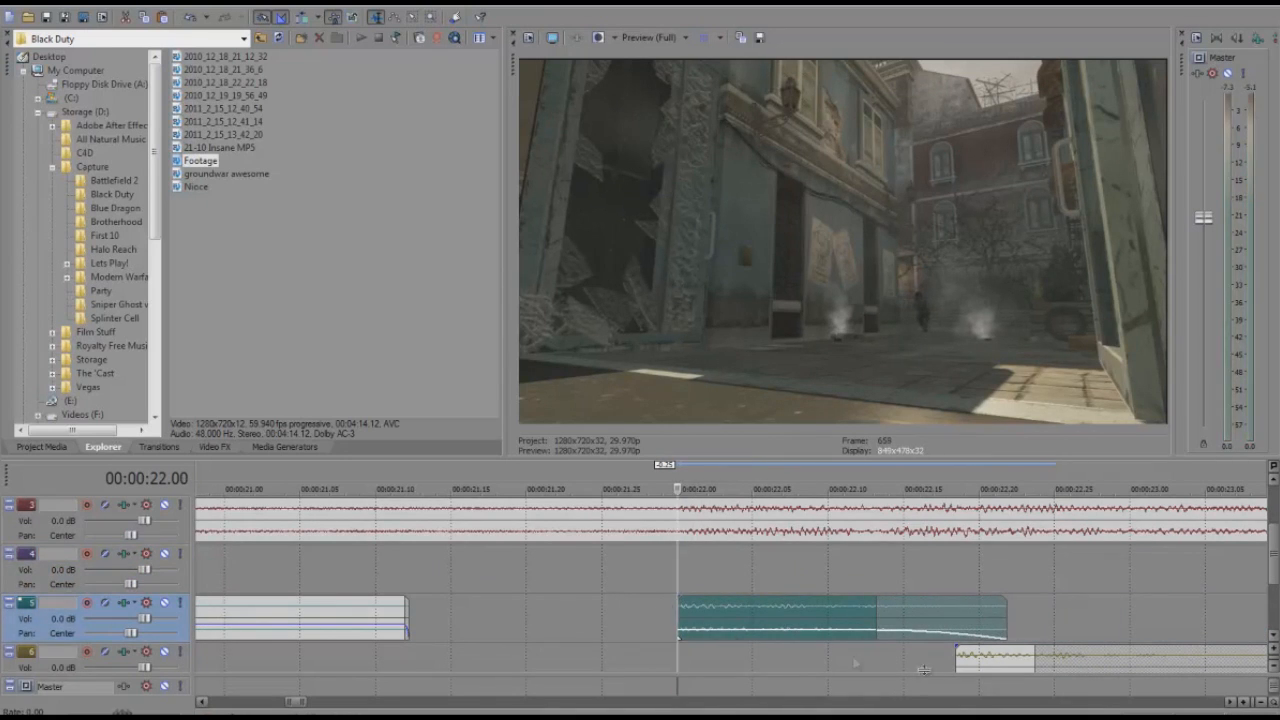
Step: Move the lower drum copy earlier to start at about 00:00:22.13 and play back the double hit
{"action": "scroll", "coordinate": [859, 661], "scroll_direction": "down", "scroll_amount": 1}
{"action": "left_click_drag", "start_coordinate": [1276, 566], "coordinate": [1277, 589]}
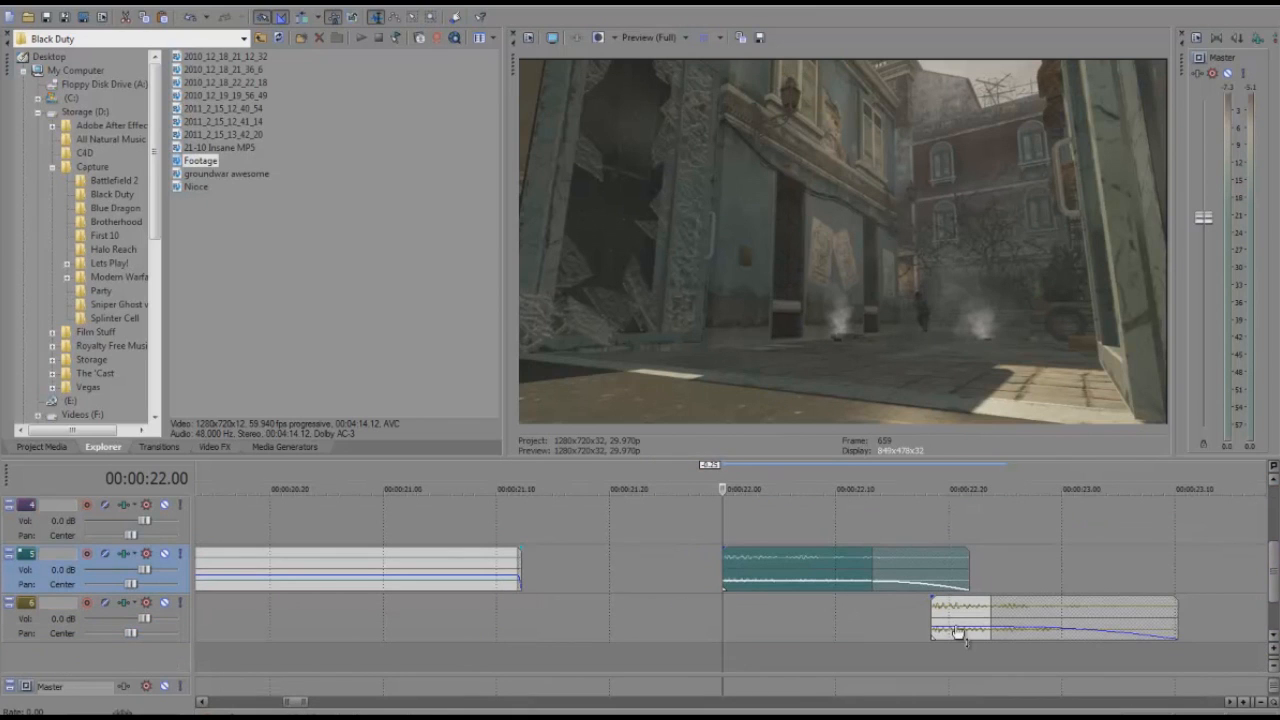
{"action": "left_click_drag", "start_coordinate": [966, 614], "coordinate": [903, 623]}
{"action": "key", "text": "space"}
{"action": "key", "text": "space"}
{"action": "key", "text": "space"}
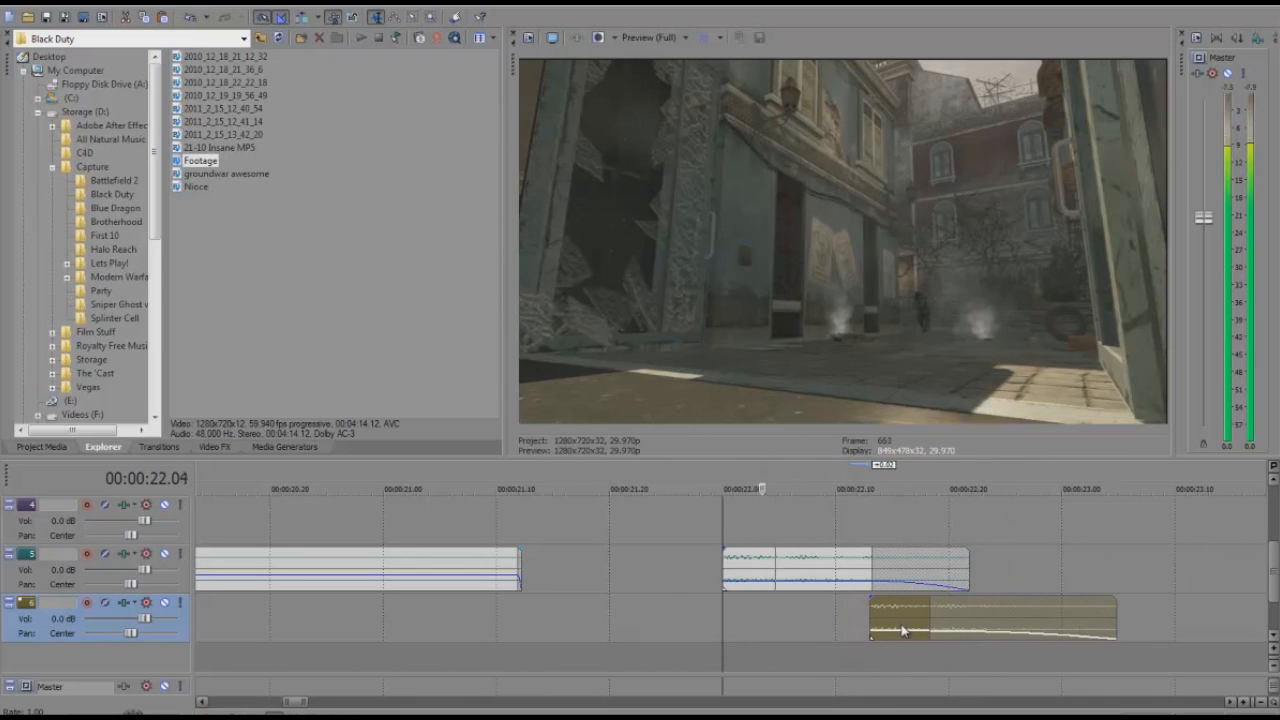
{"action": "key", "text": "space"}
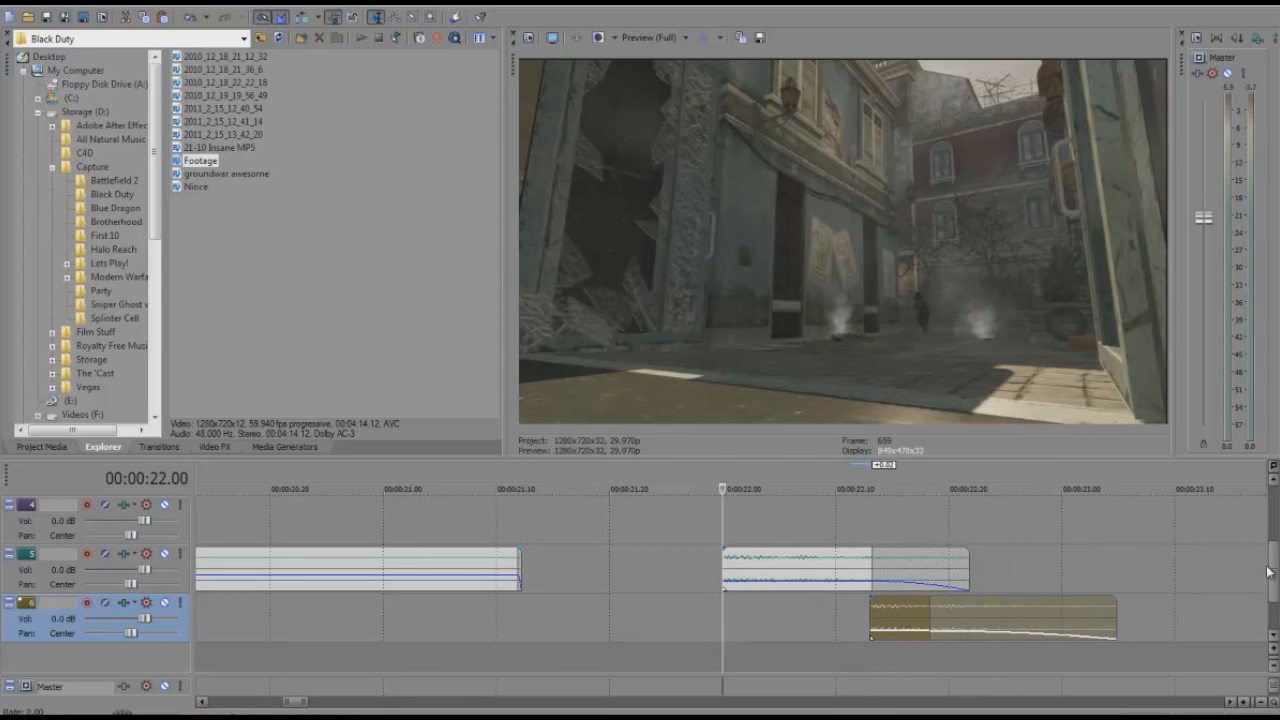
Step: Play the sequence from 00:00:18.19 through the double drum hit to check its timing against the music and footage
{"action": "left_click_drag", "start_coordinate": [1272, 568], "coordinate": [1271, 543]}
{"action": "scroll", "coordinate": [729, 584], "scroll_direction": "down", "scroll_amount": 2}
{"action": "left_click", "coordinate": [707, 617]}
{"action": "left_click", "coordinate": [596, 616]}
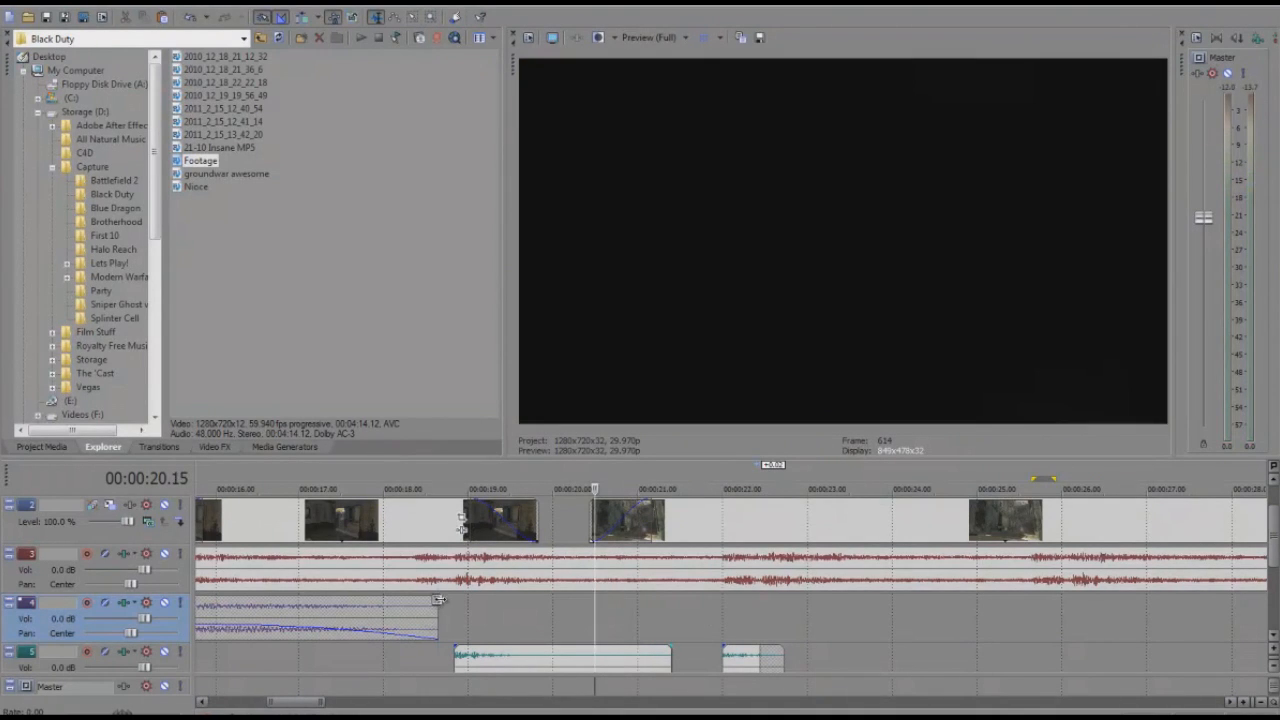
{"action": "left_click", "coordinate": [438, 600]}
{"action": "key", "text": "space"}
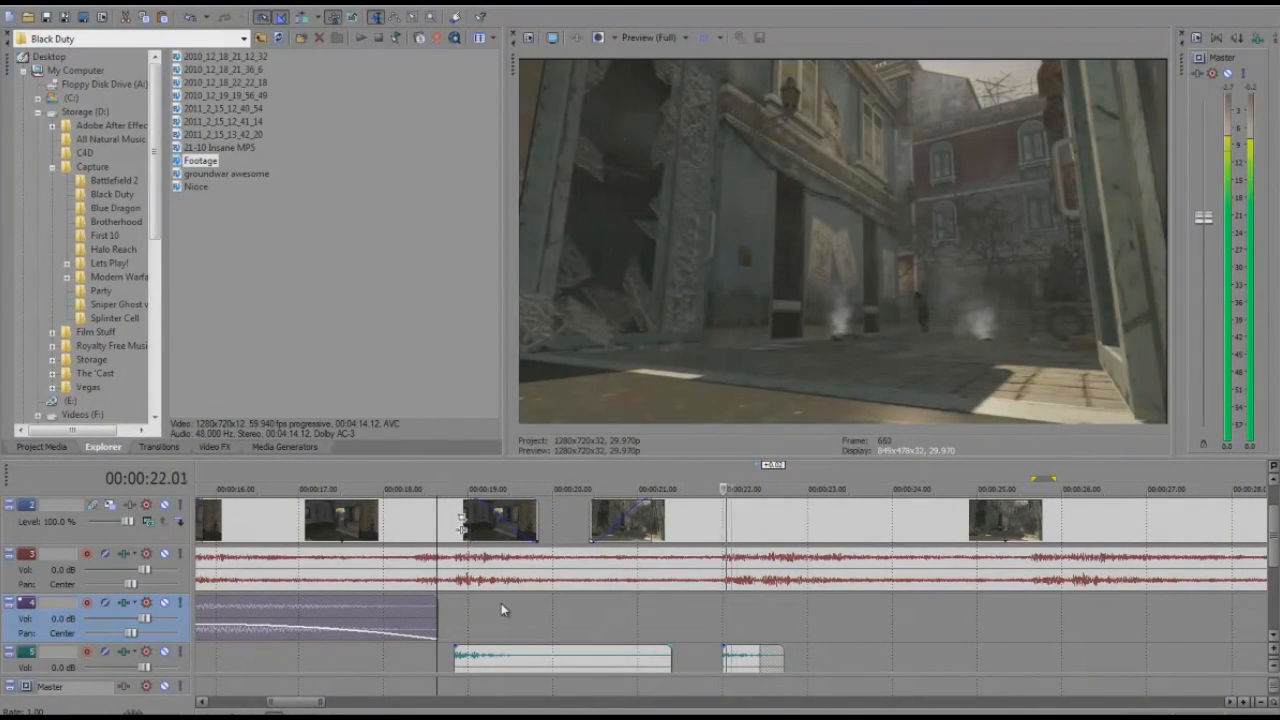
{"action": "key", "text": "space"}
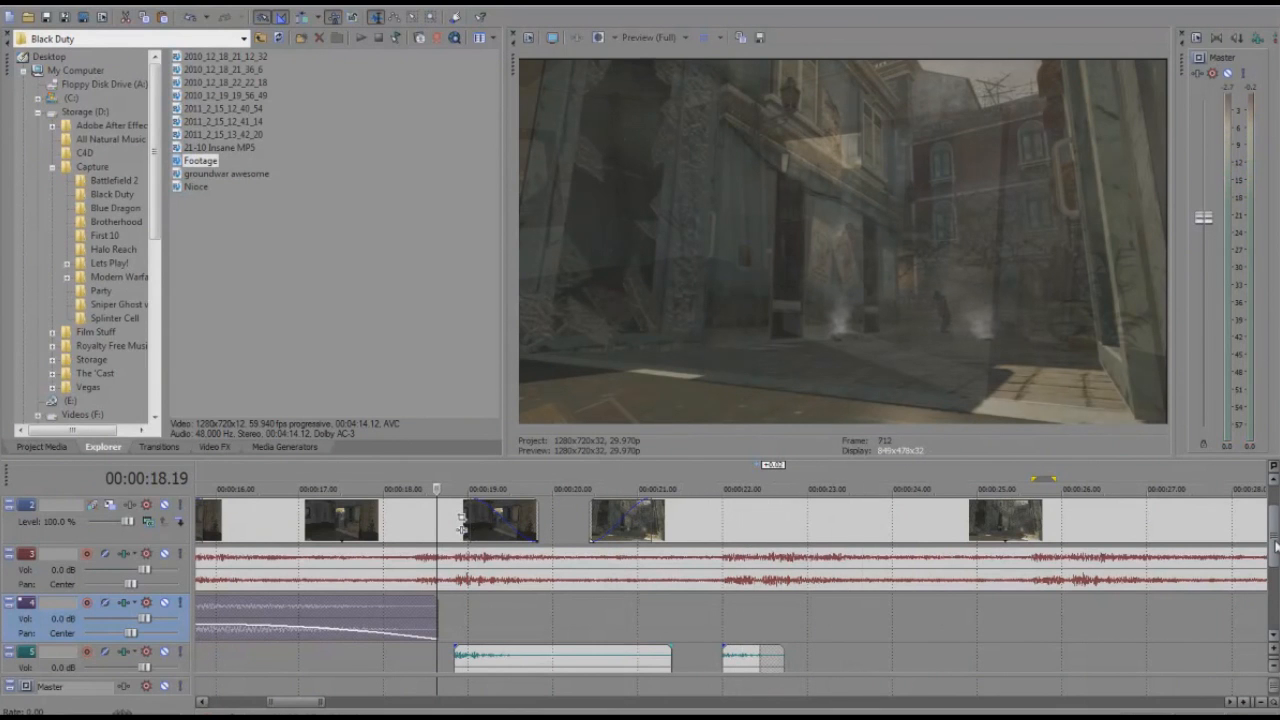
Step: Place the playhead at the end of the last video clip, at 00:00:30.07
{"action": "scroll", "coordinate": [1276, 545], "scroll_direction": "down", "scroll_amount": 2}
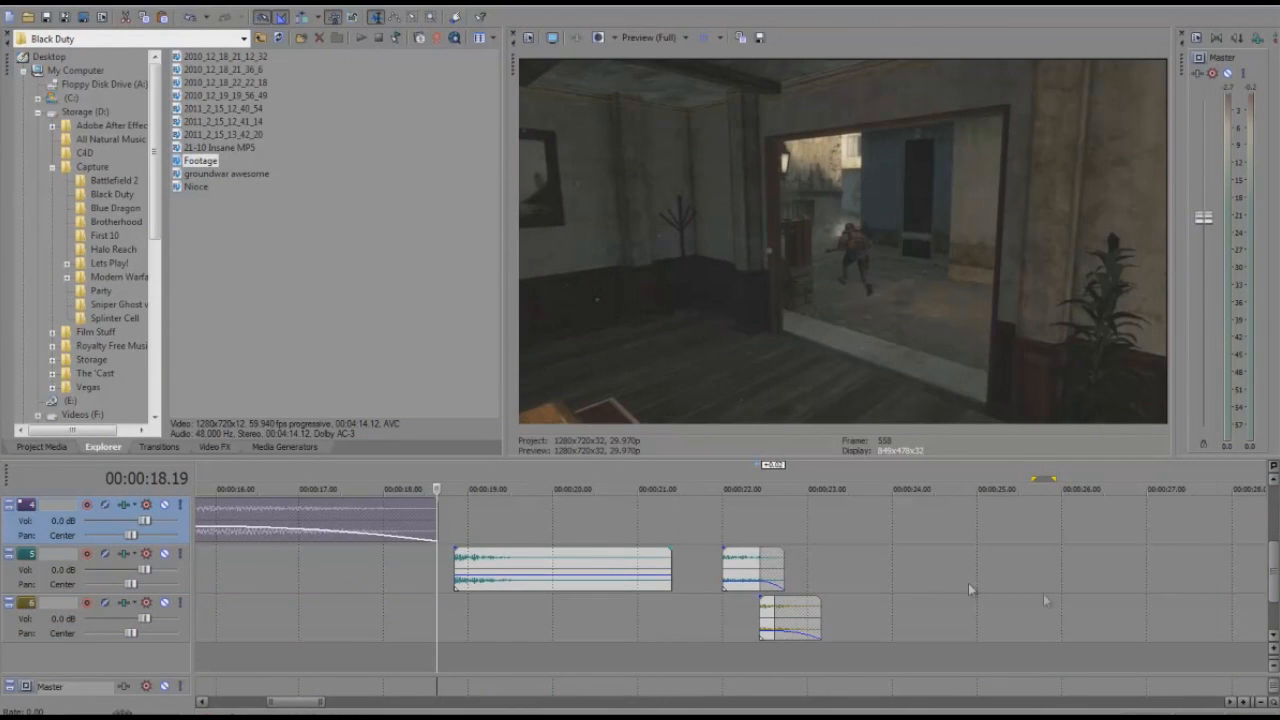
{"action": "scroll", "coordinate": [1273, 565], "scroll_direction": "up", "scroll_amount": 2}
{"action": "scroll", "coordinate": [701, 632], "scroll_direction": "down", "scroll_amount": 5}
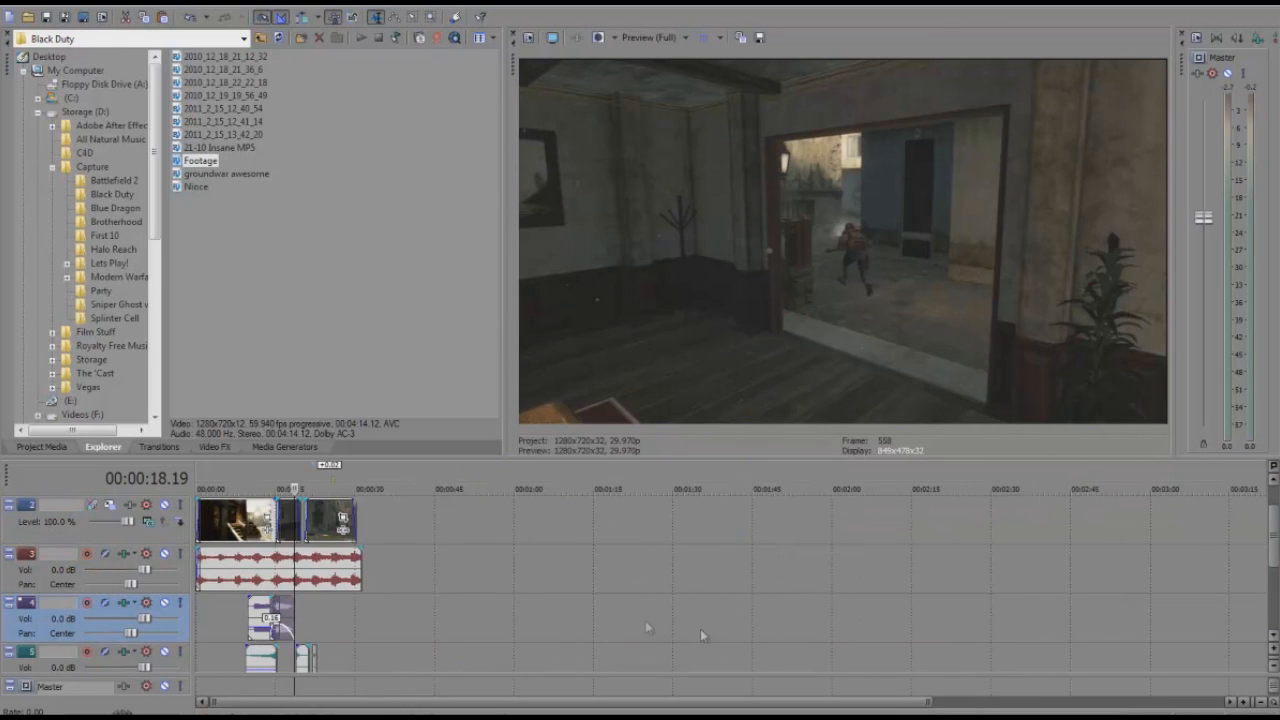
{"action": "left_click", "coordinate": [340, 612]}
{"action": "scroll", "coordinate": [380, 633], "scroll_direction": "up", "scroll_amount": 1}
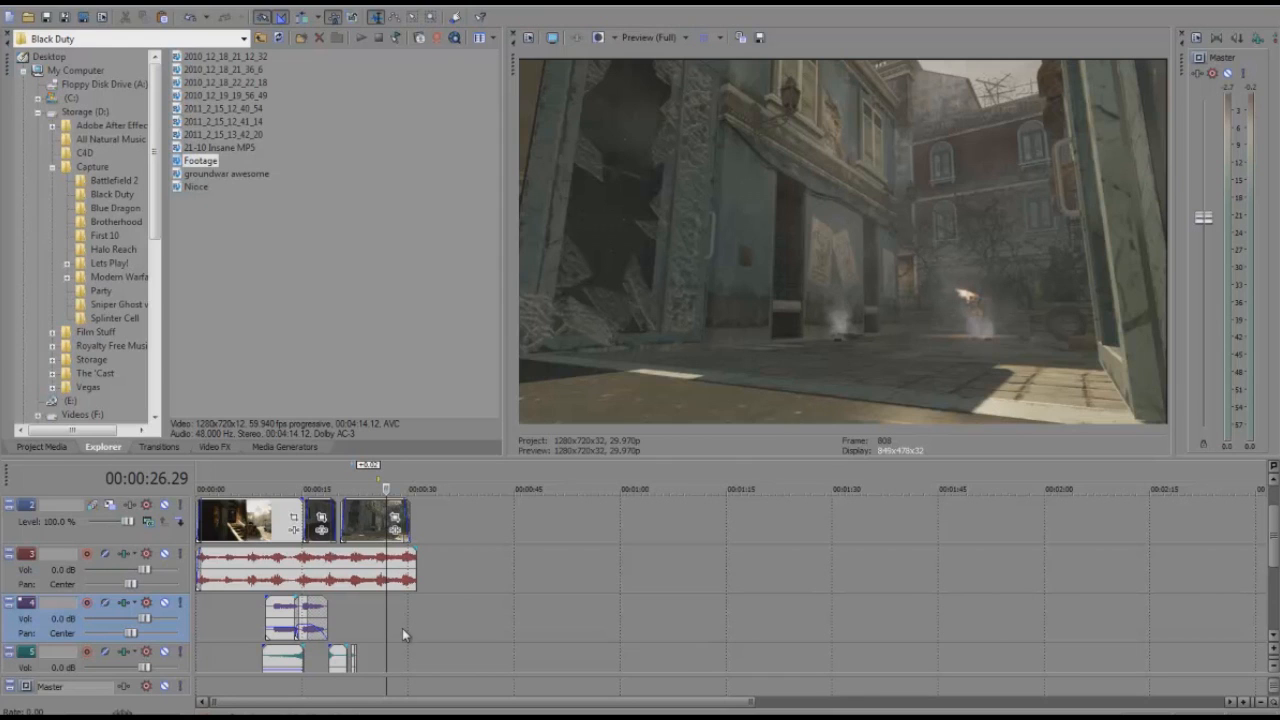
{"action": "left_click", "coordinate": [409, 623]}
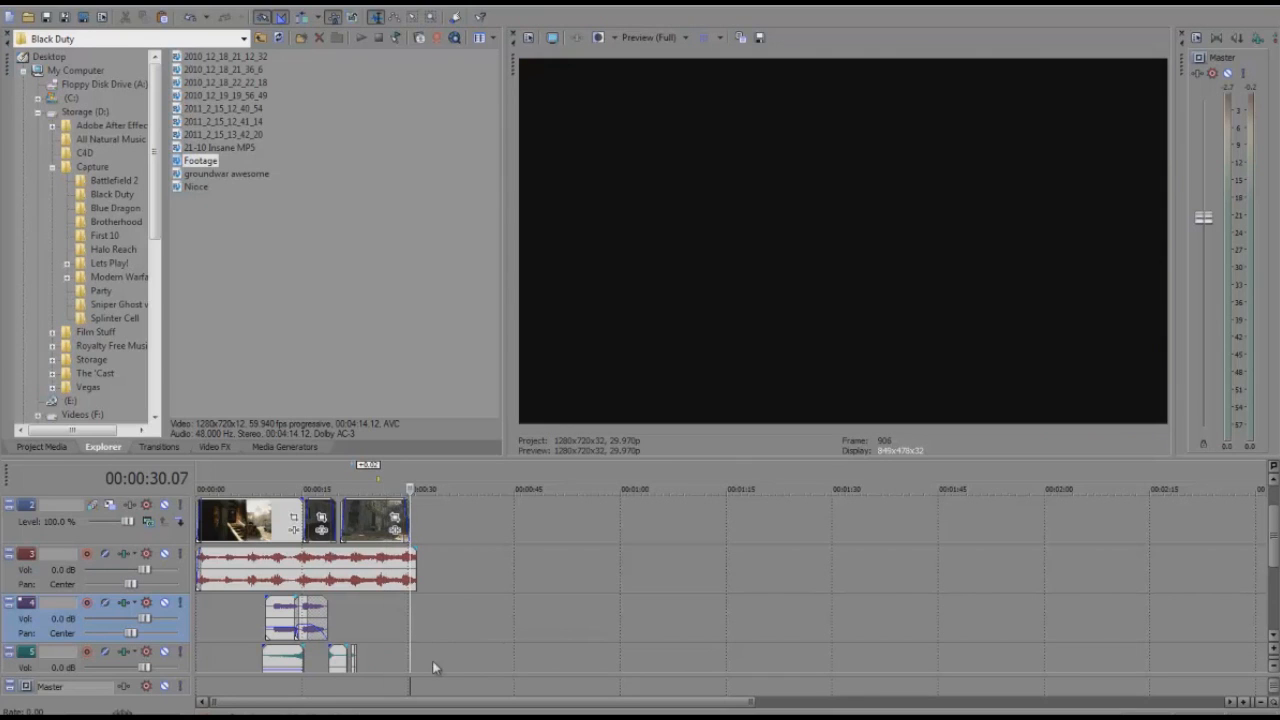
{"action": "scroll", "coordinate": [432, 668], "scroll_direction": "up", "scroll_amount": 4}
{"action": "scroll", "coordinate": [579, 651], "scroll_direction": "down", "scroll_amount": 1}
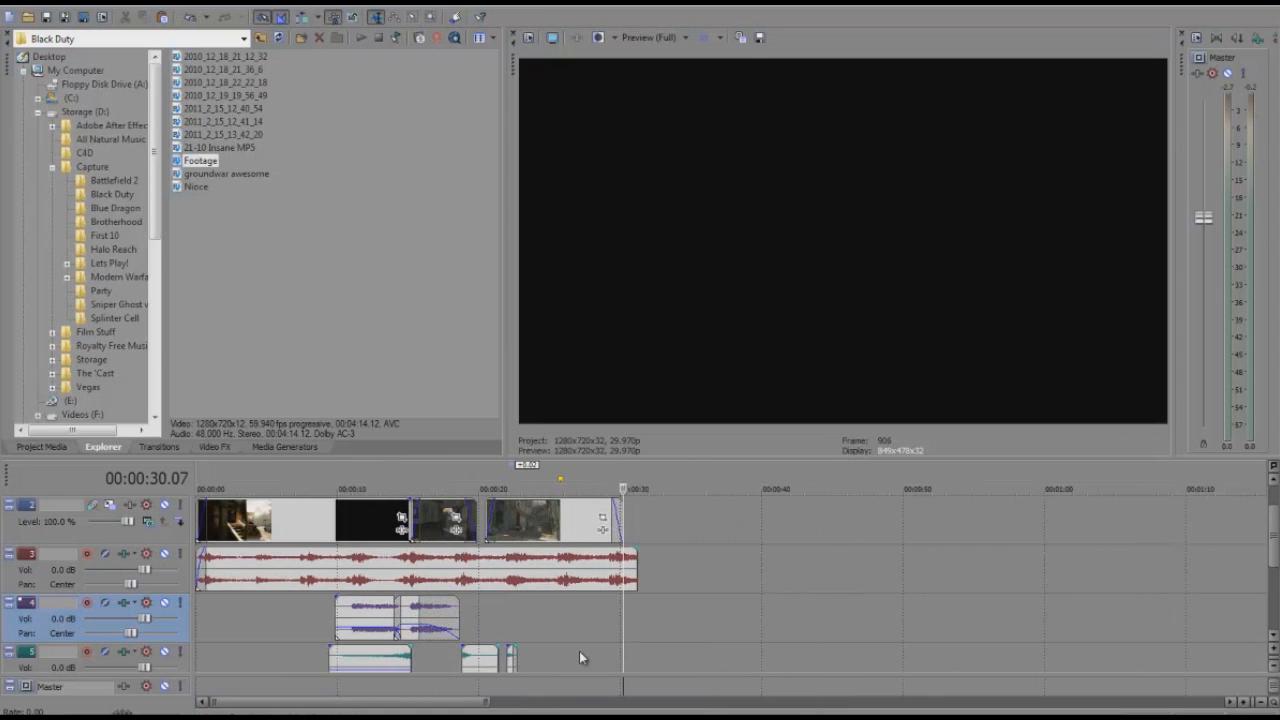